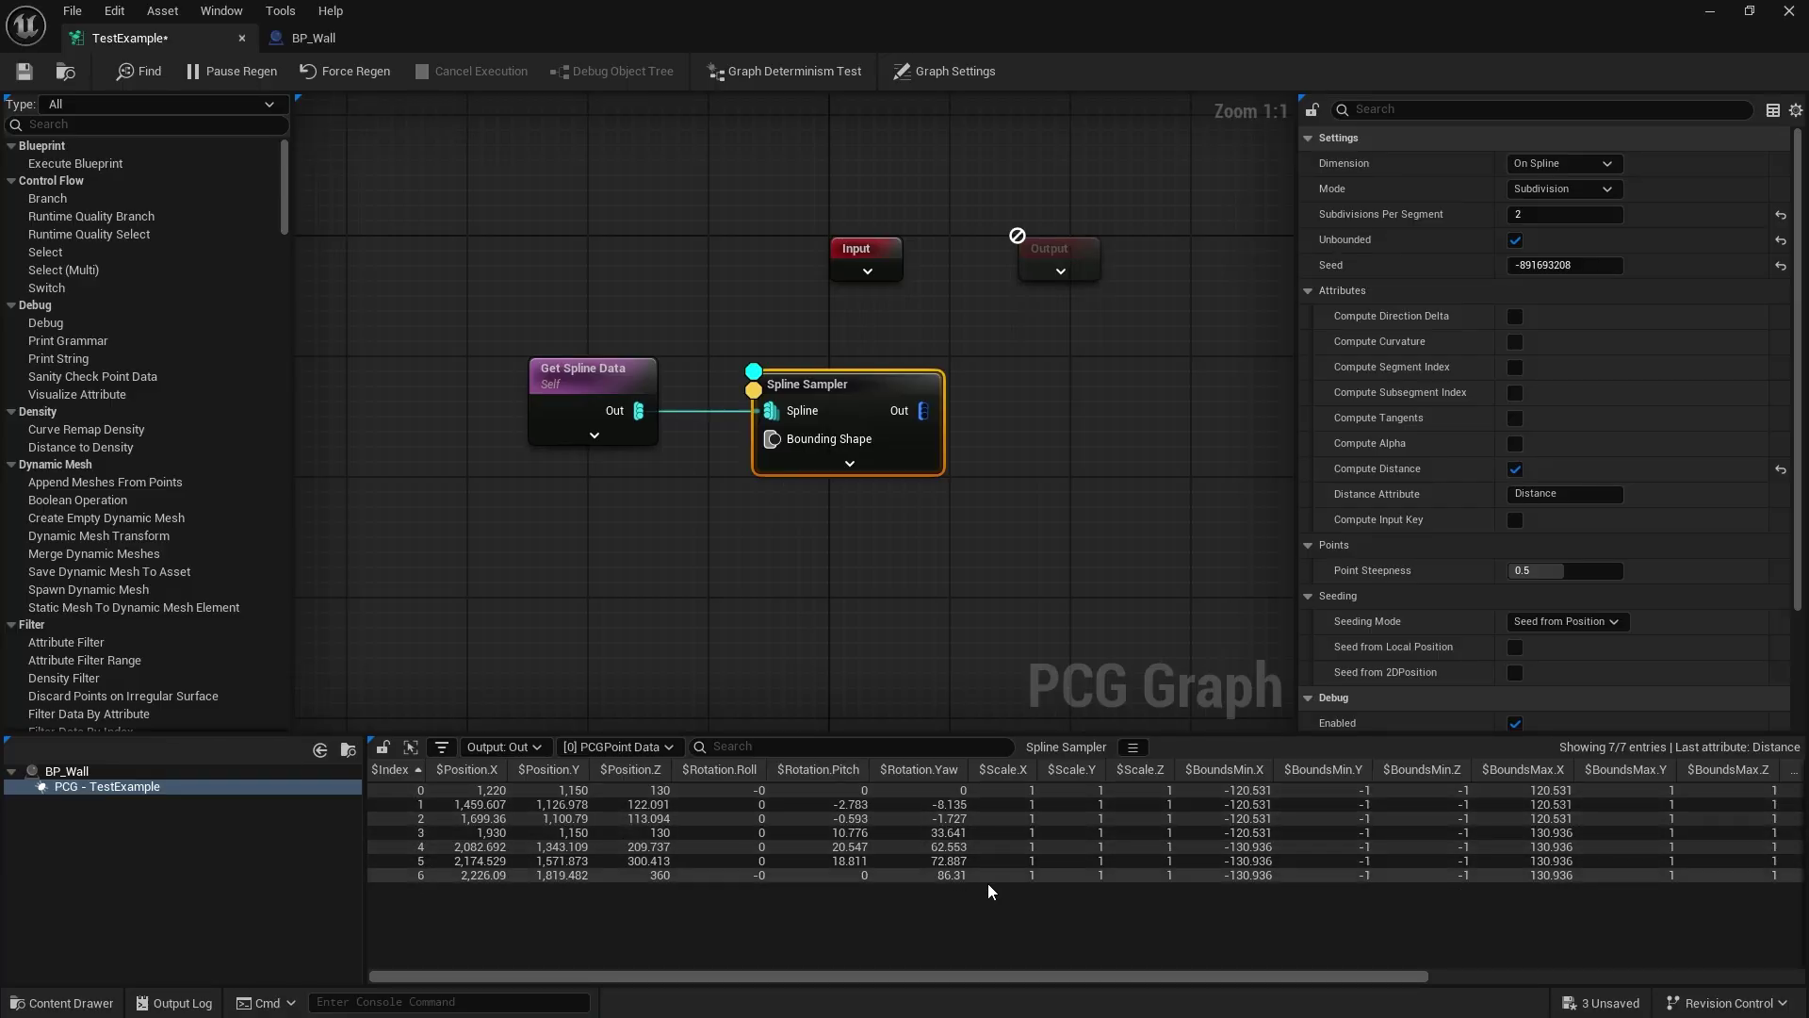
drag(874, 976, 1248, 977)
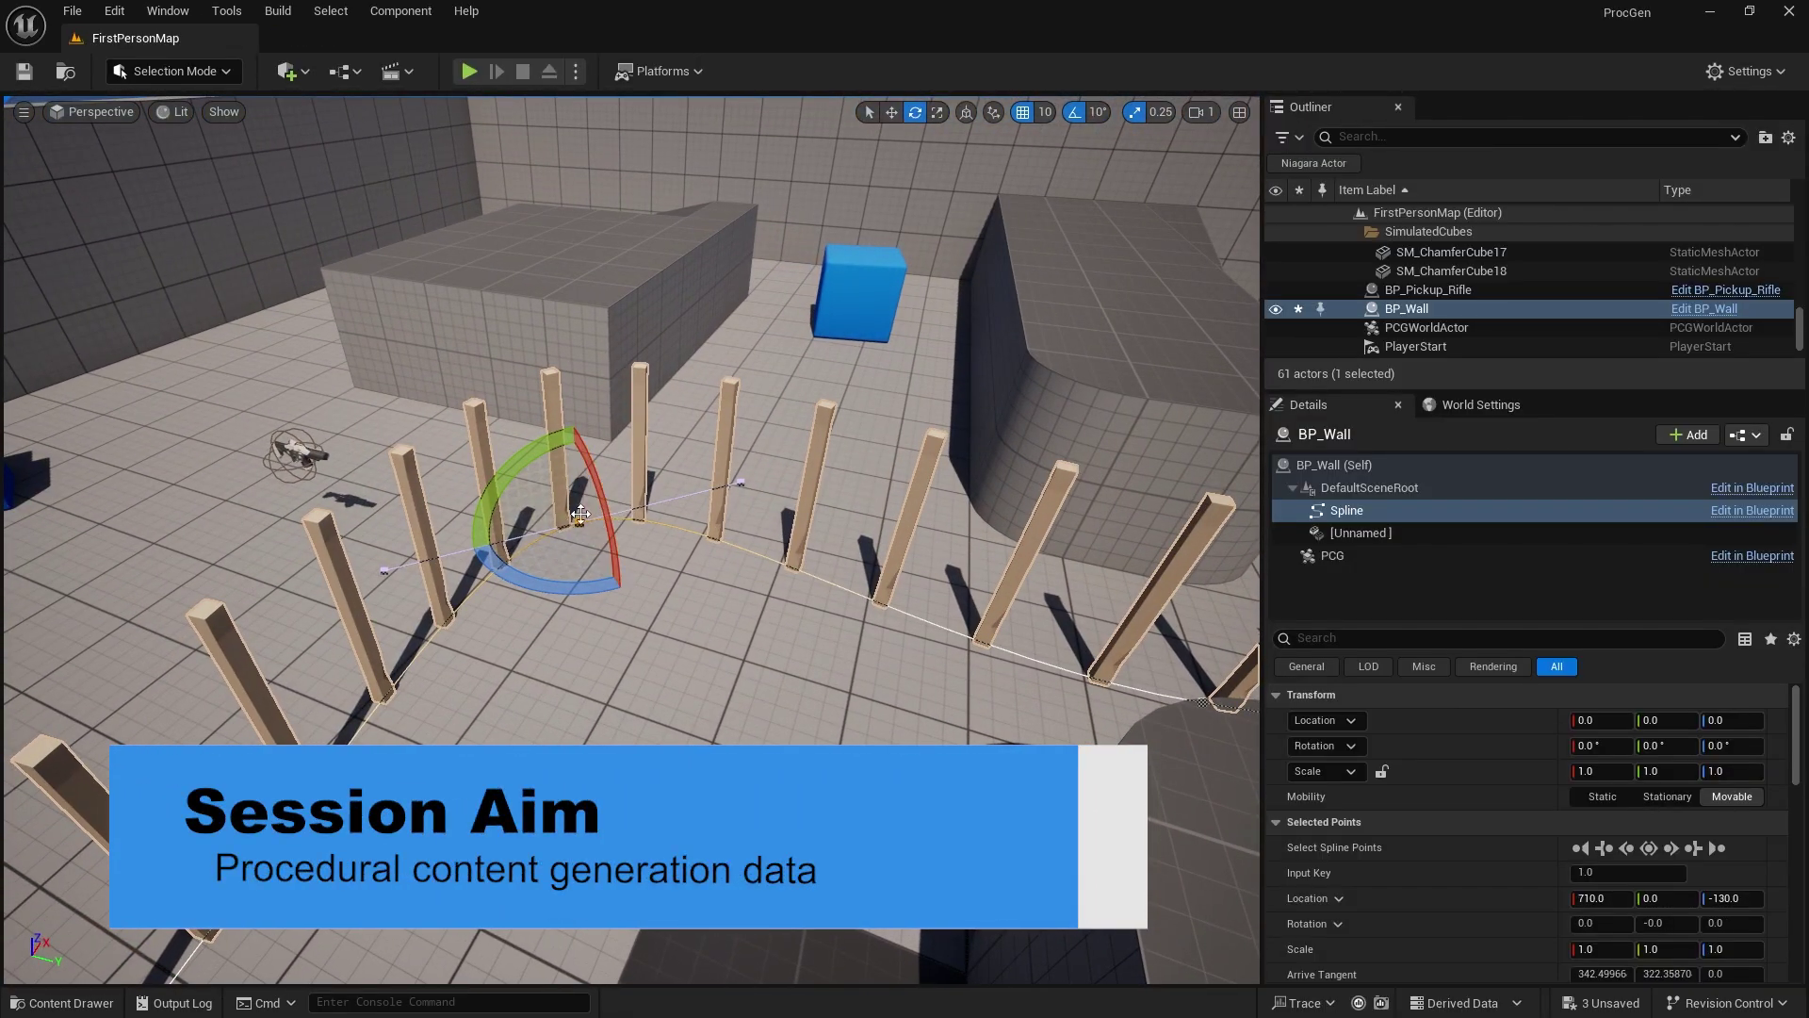
right_click(578, 528)
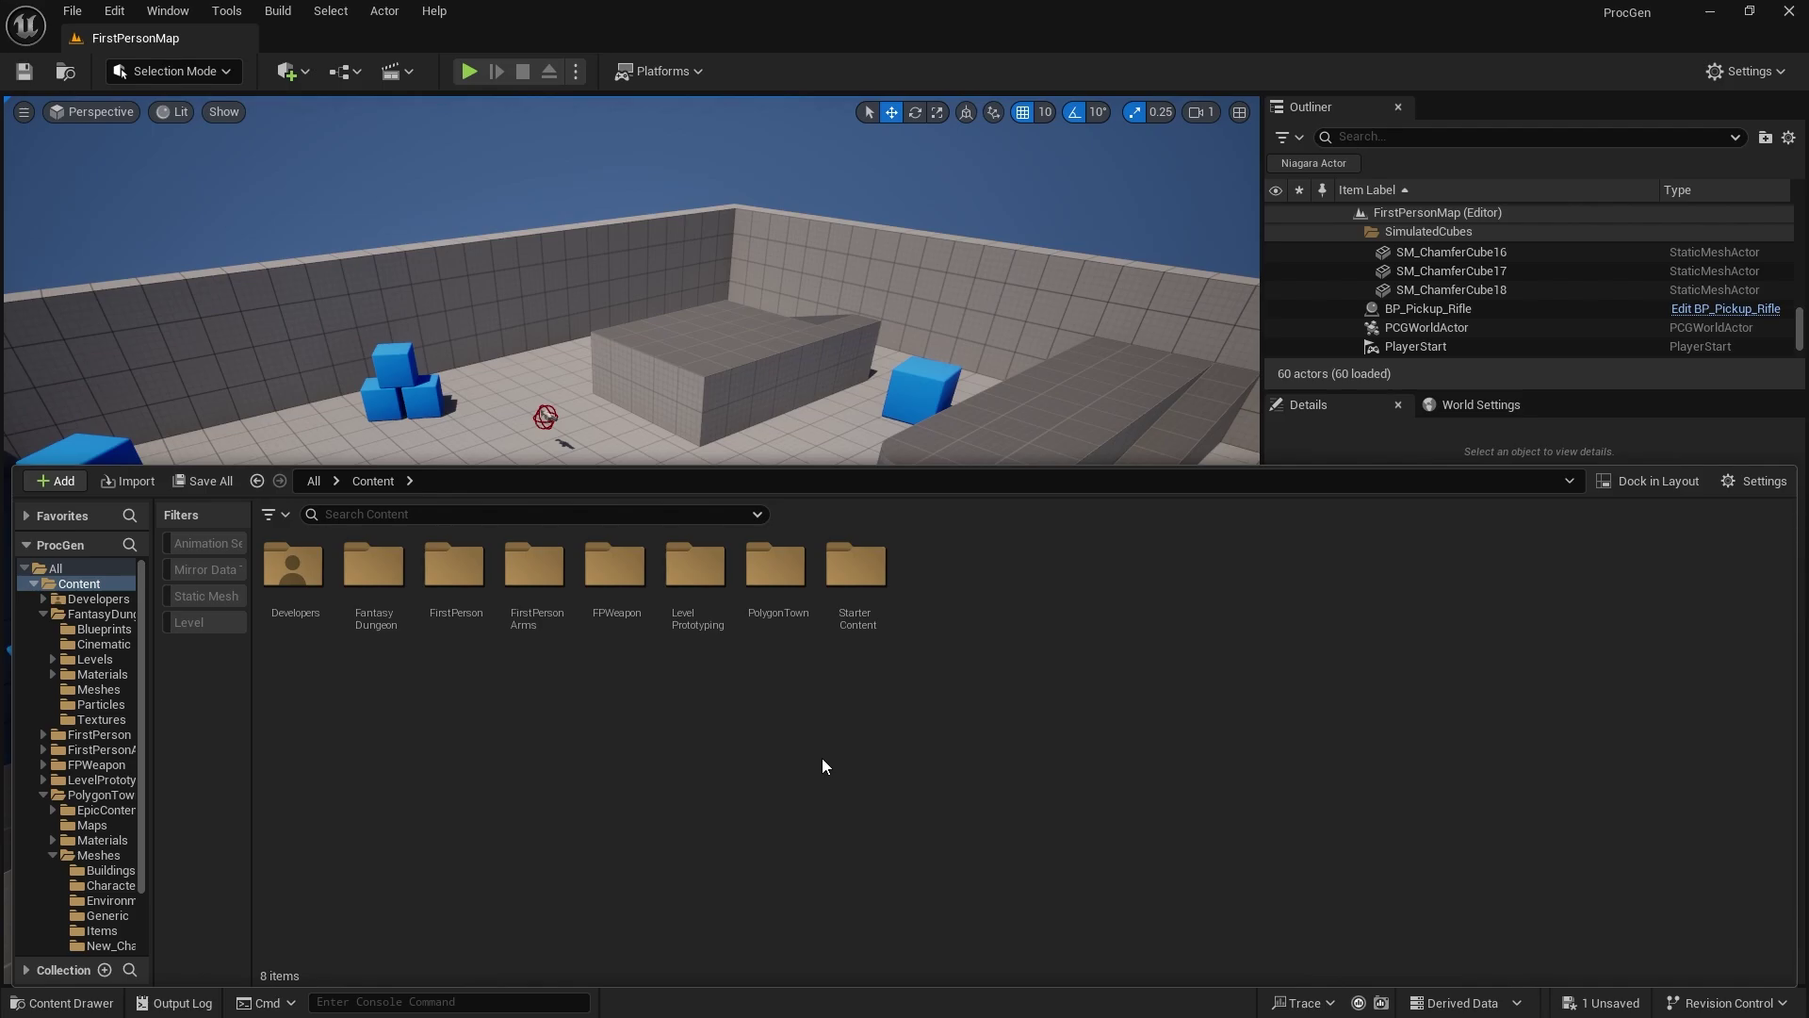
Step: Search the project's plugins for "pcg" to check which Procedural Content Generation plugins are enabled
click(114, 11)
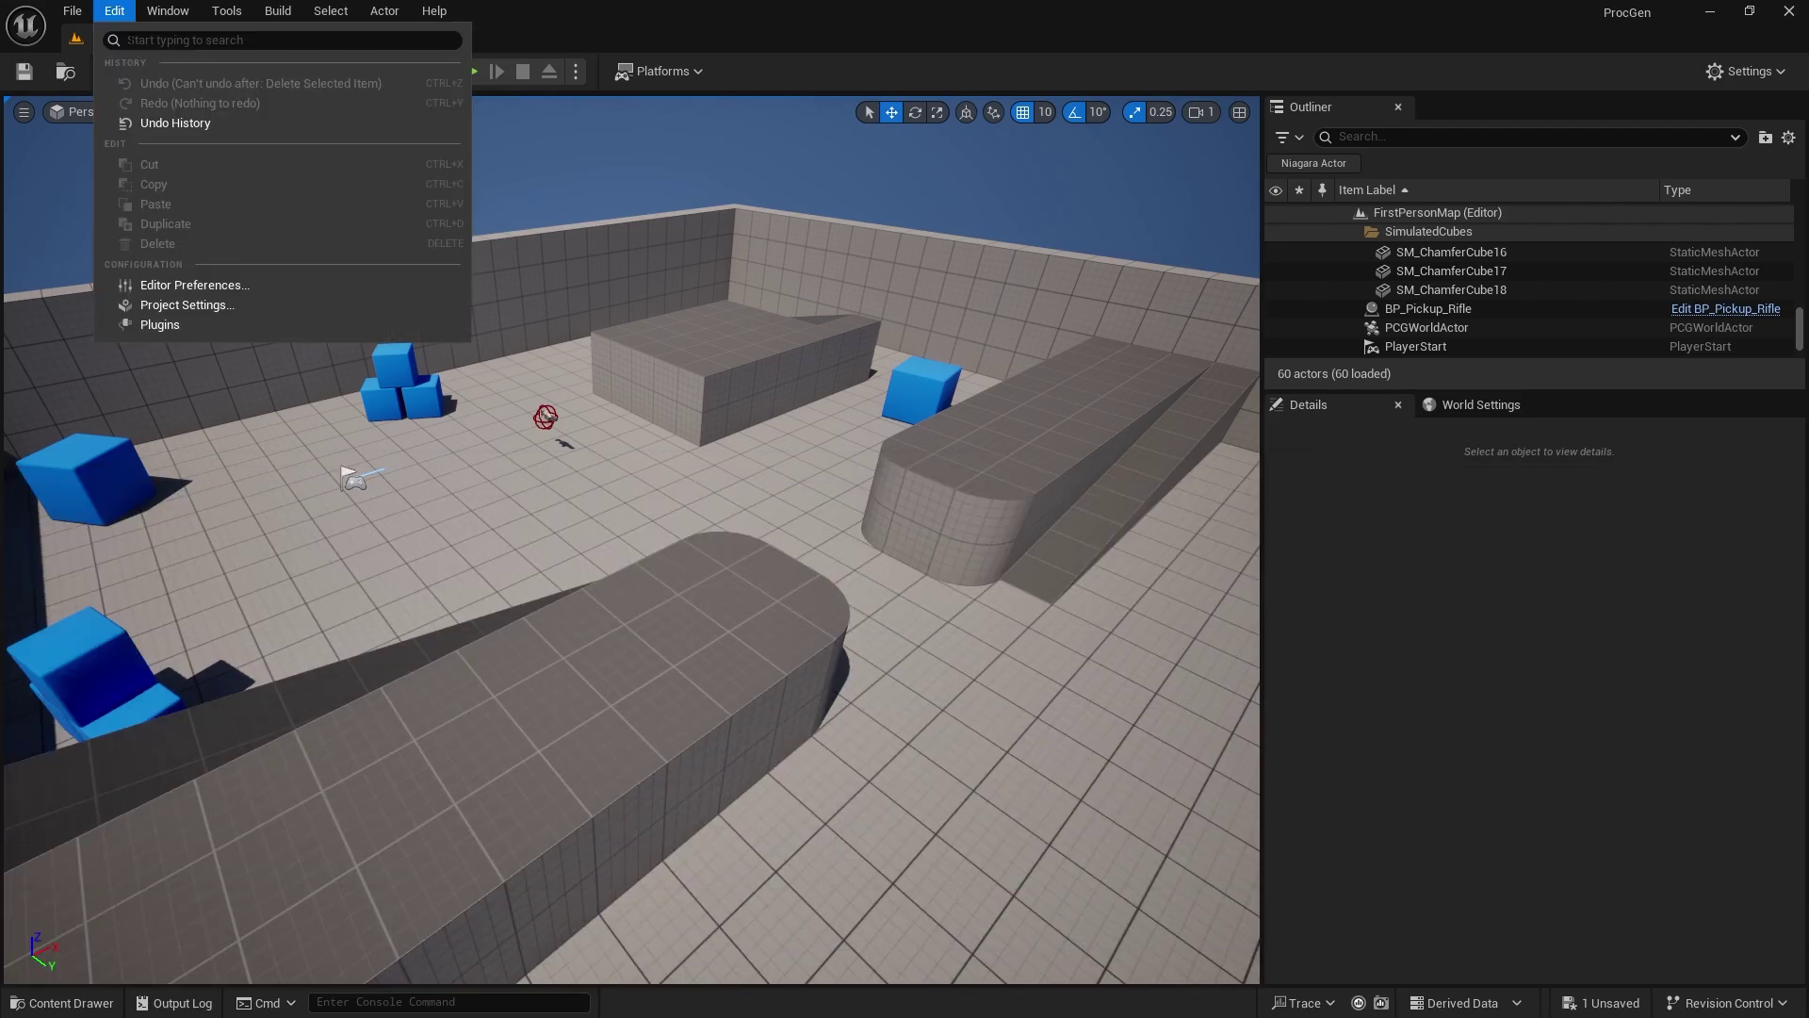
click(184, 300)
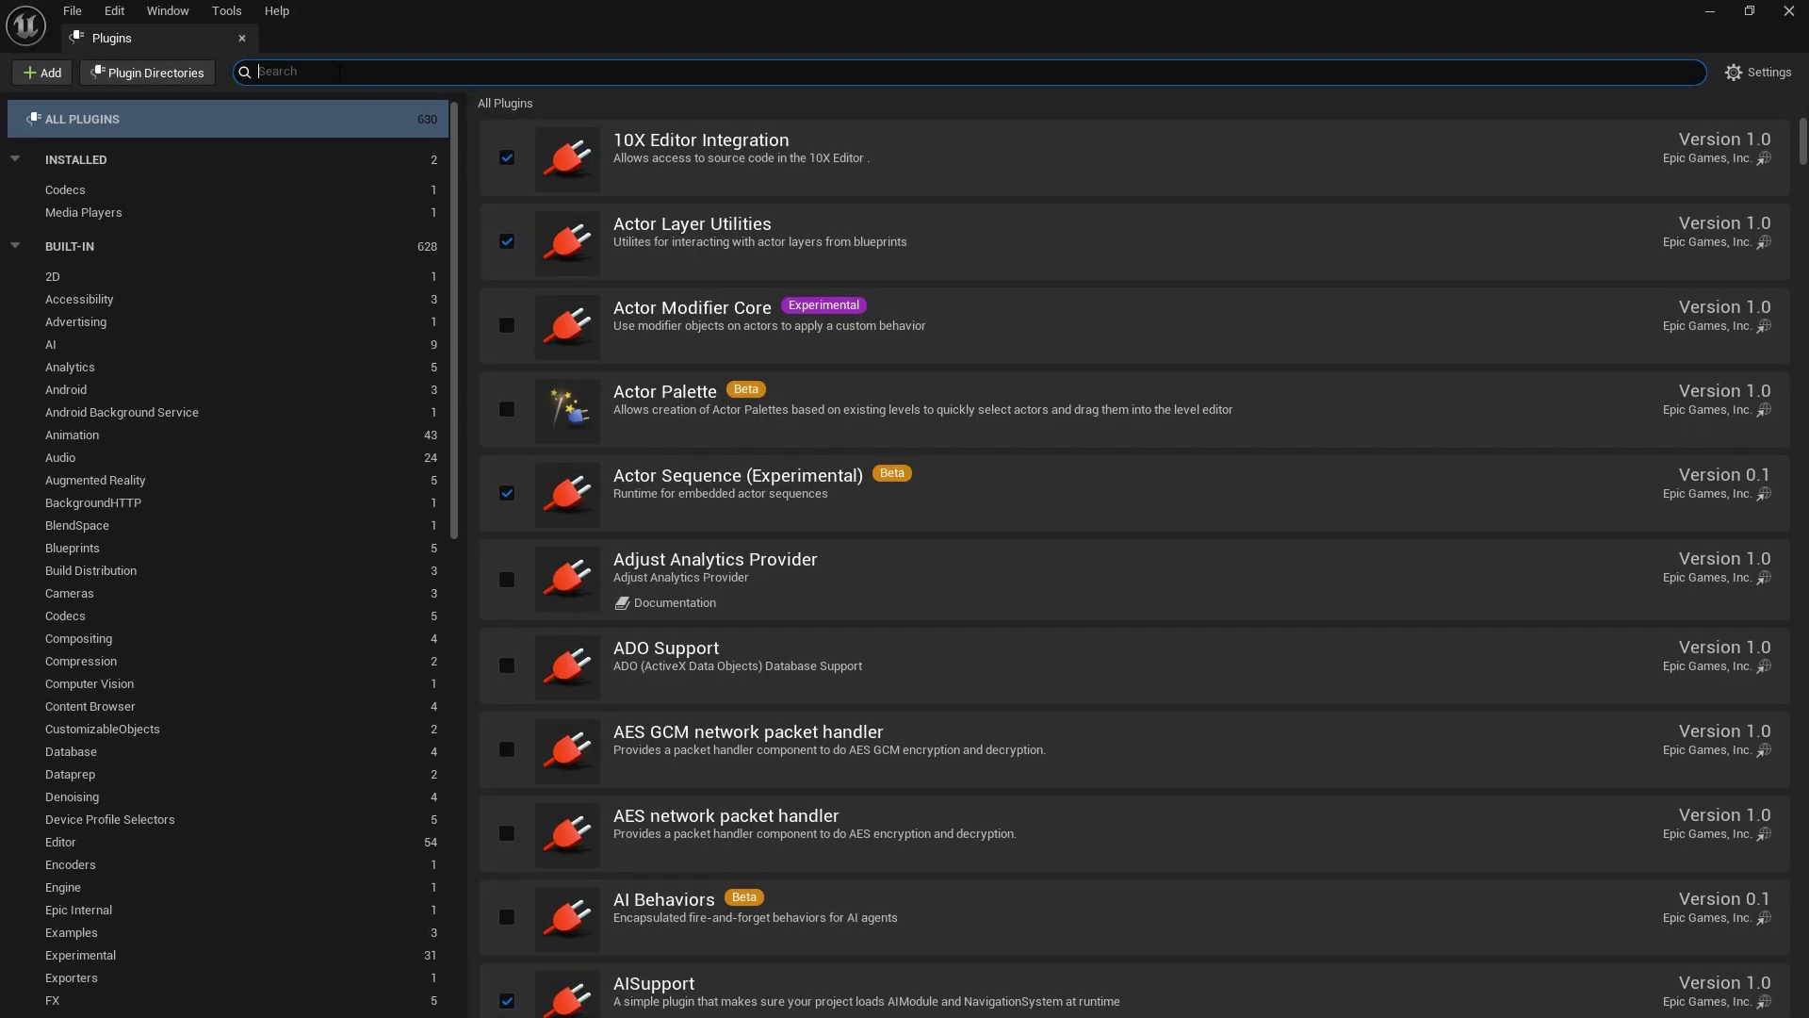
text(pcg)
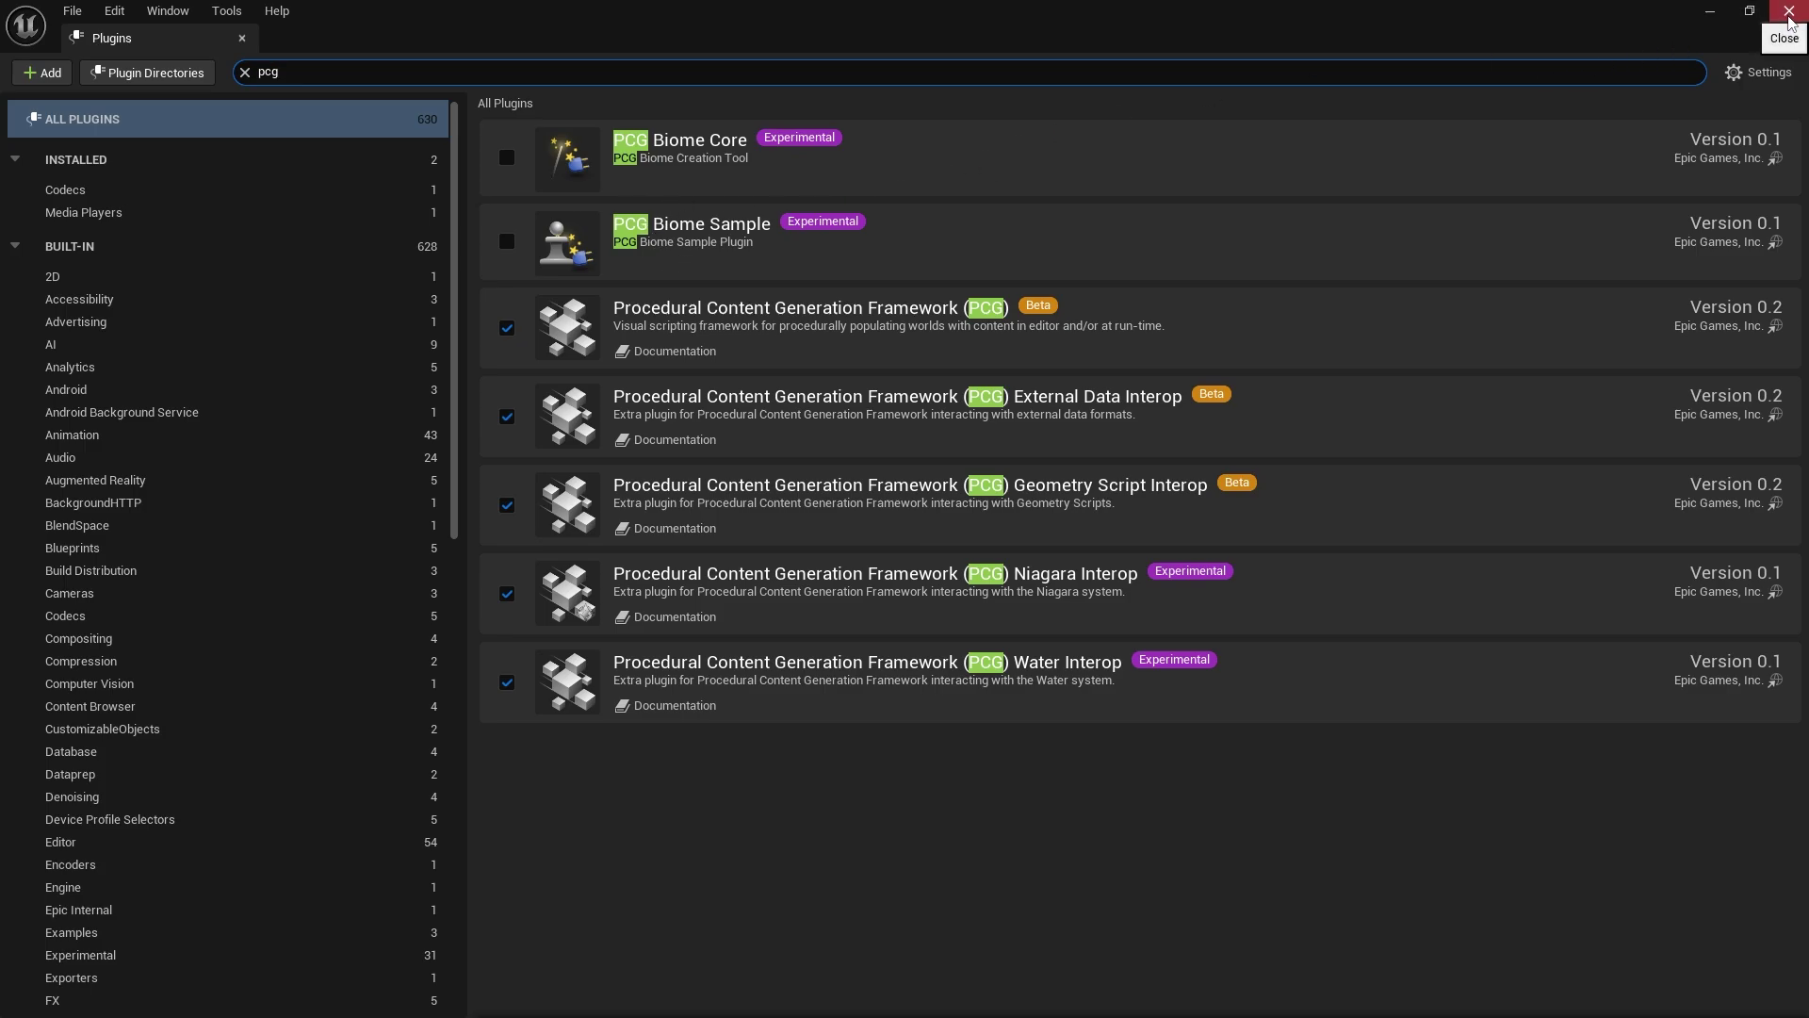
click(1789, 11)
Step: Create a PCG Graph asset named TestExample in the Content folder
right_drag(744, 569, 697, 564)
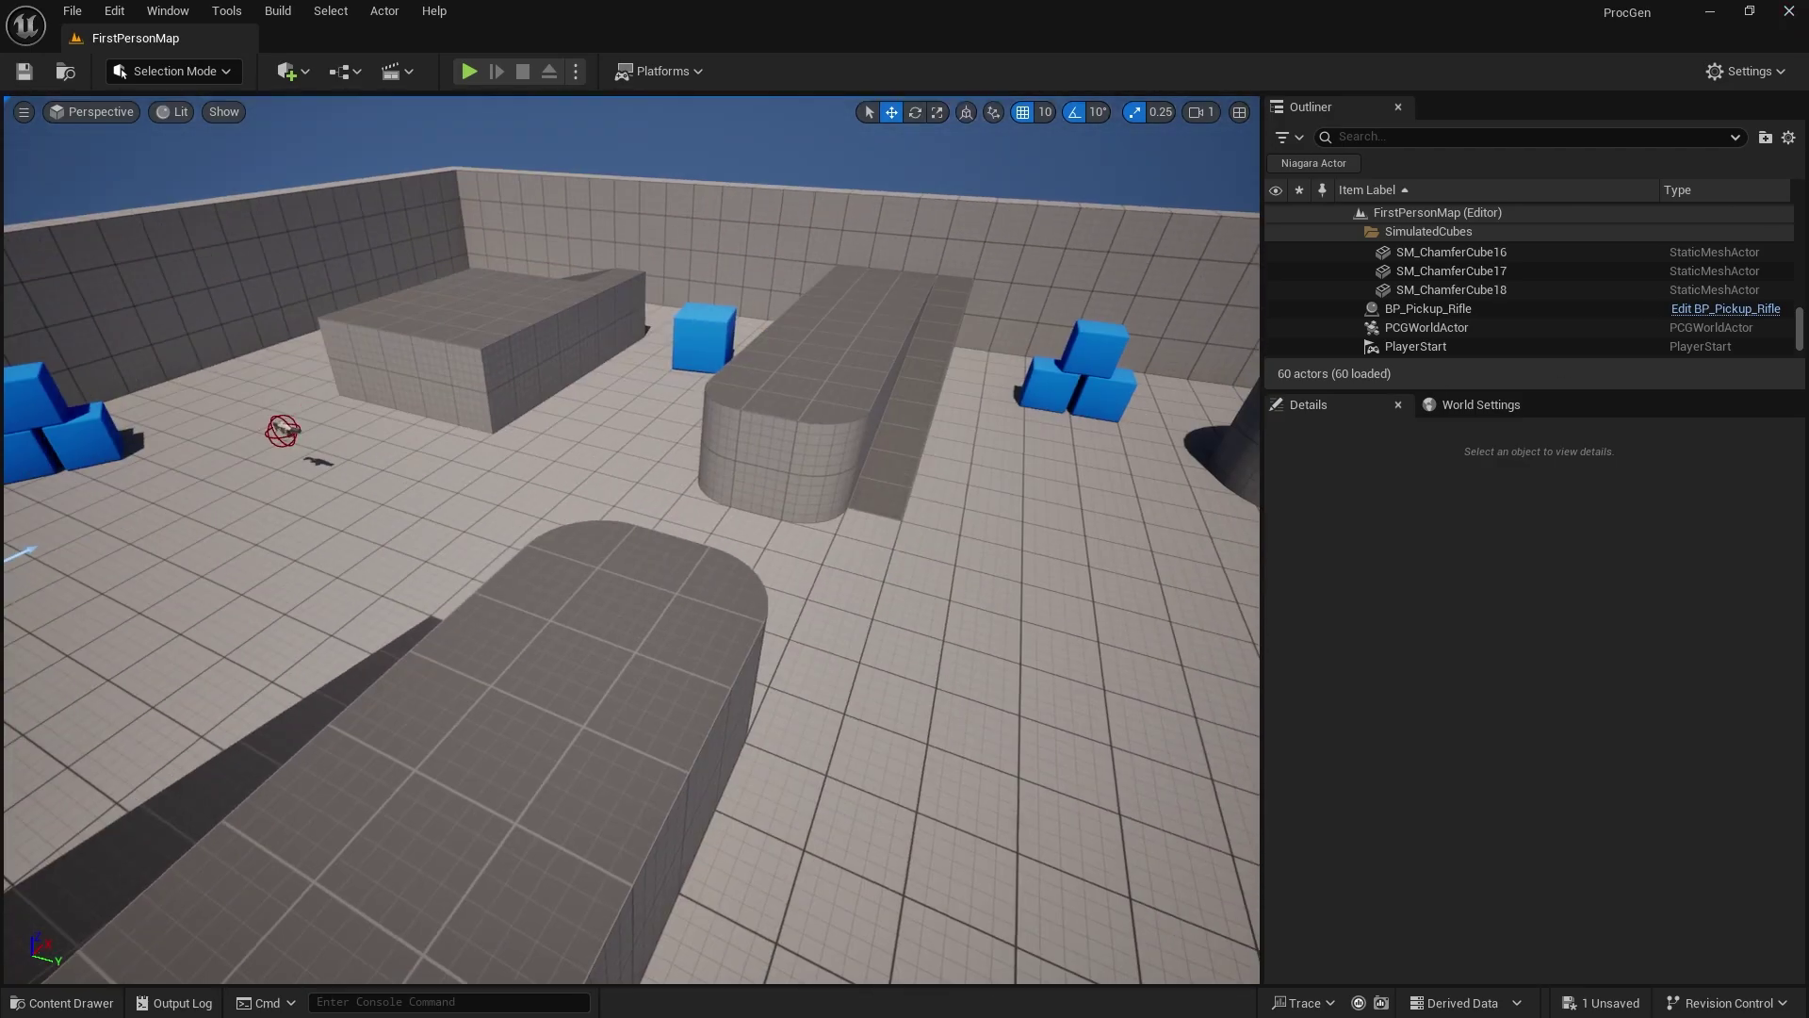
click(89, 1003)
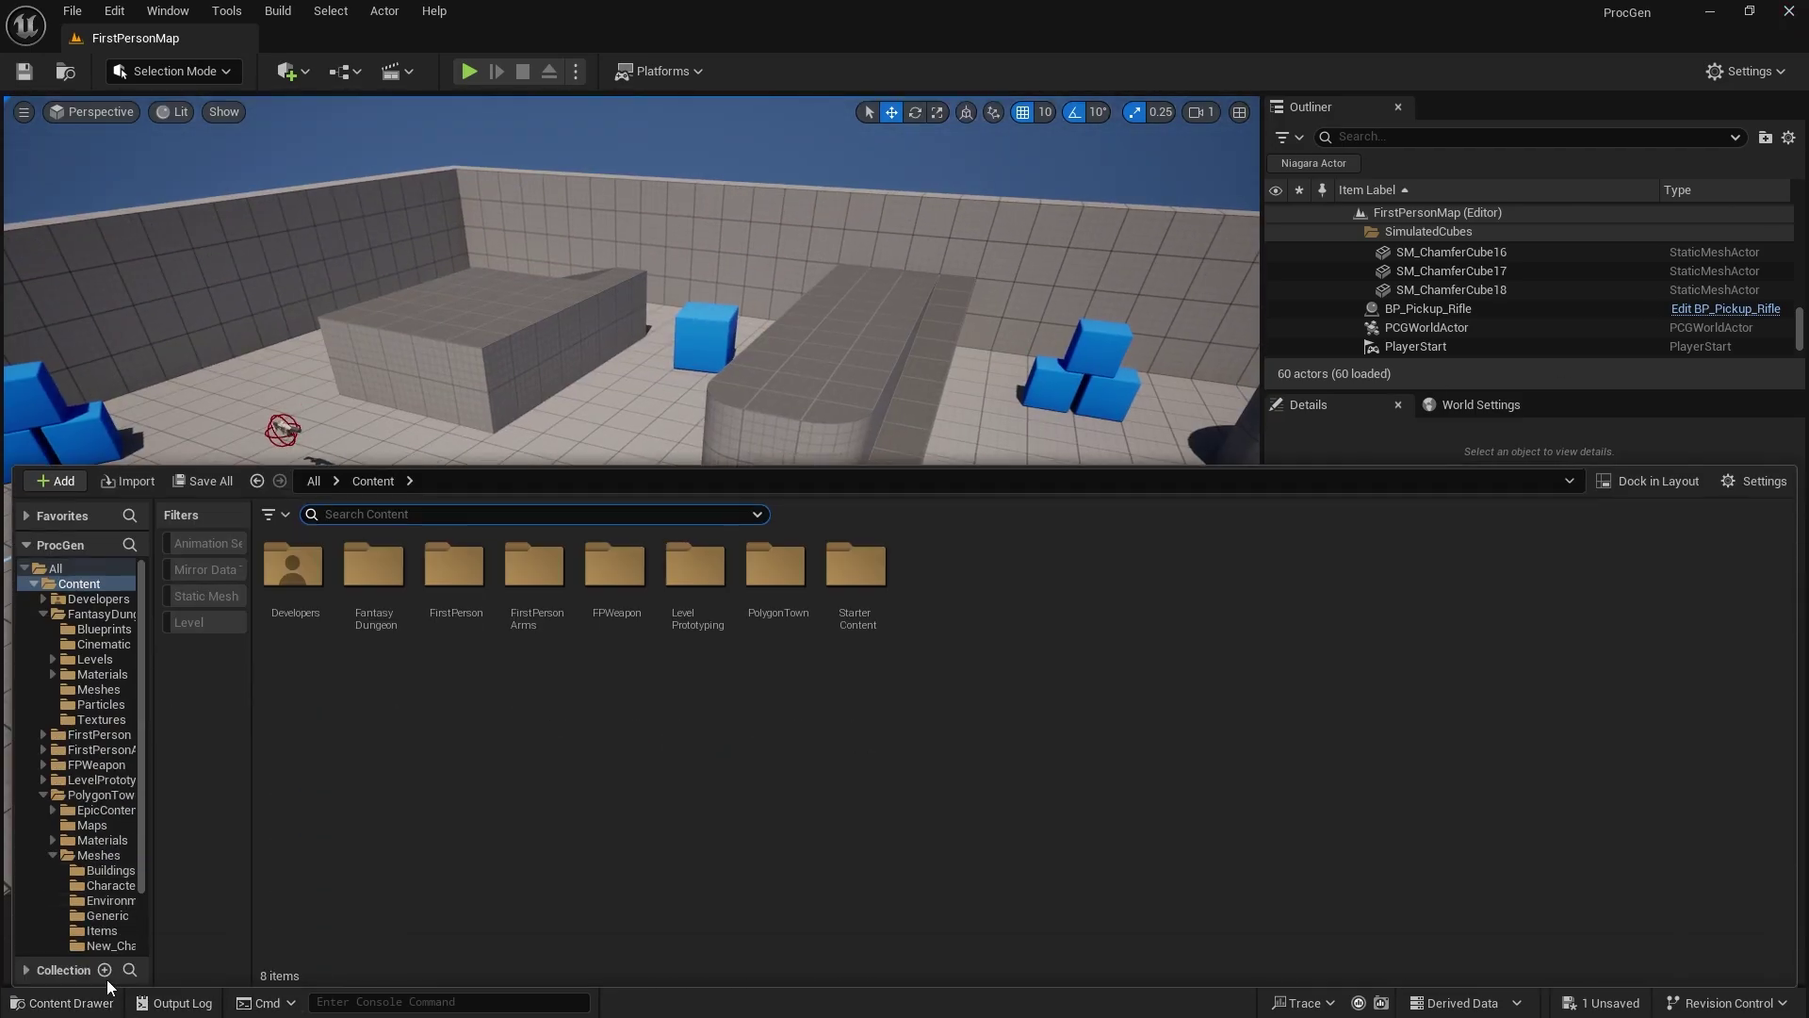
right_click(992, 614)
mouse_move(1050, 900)
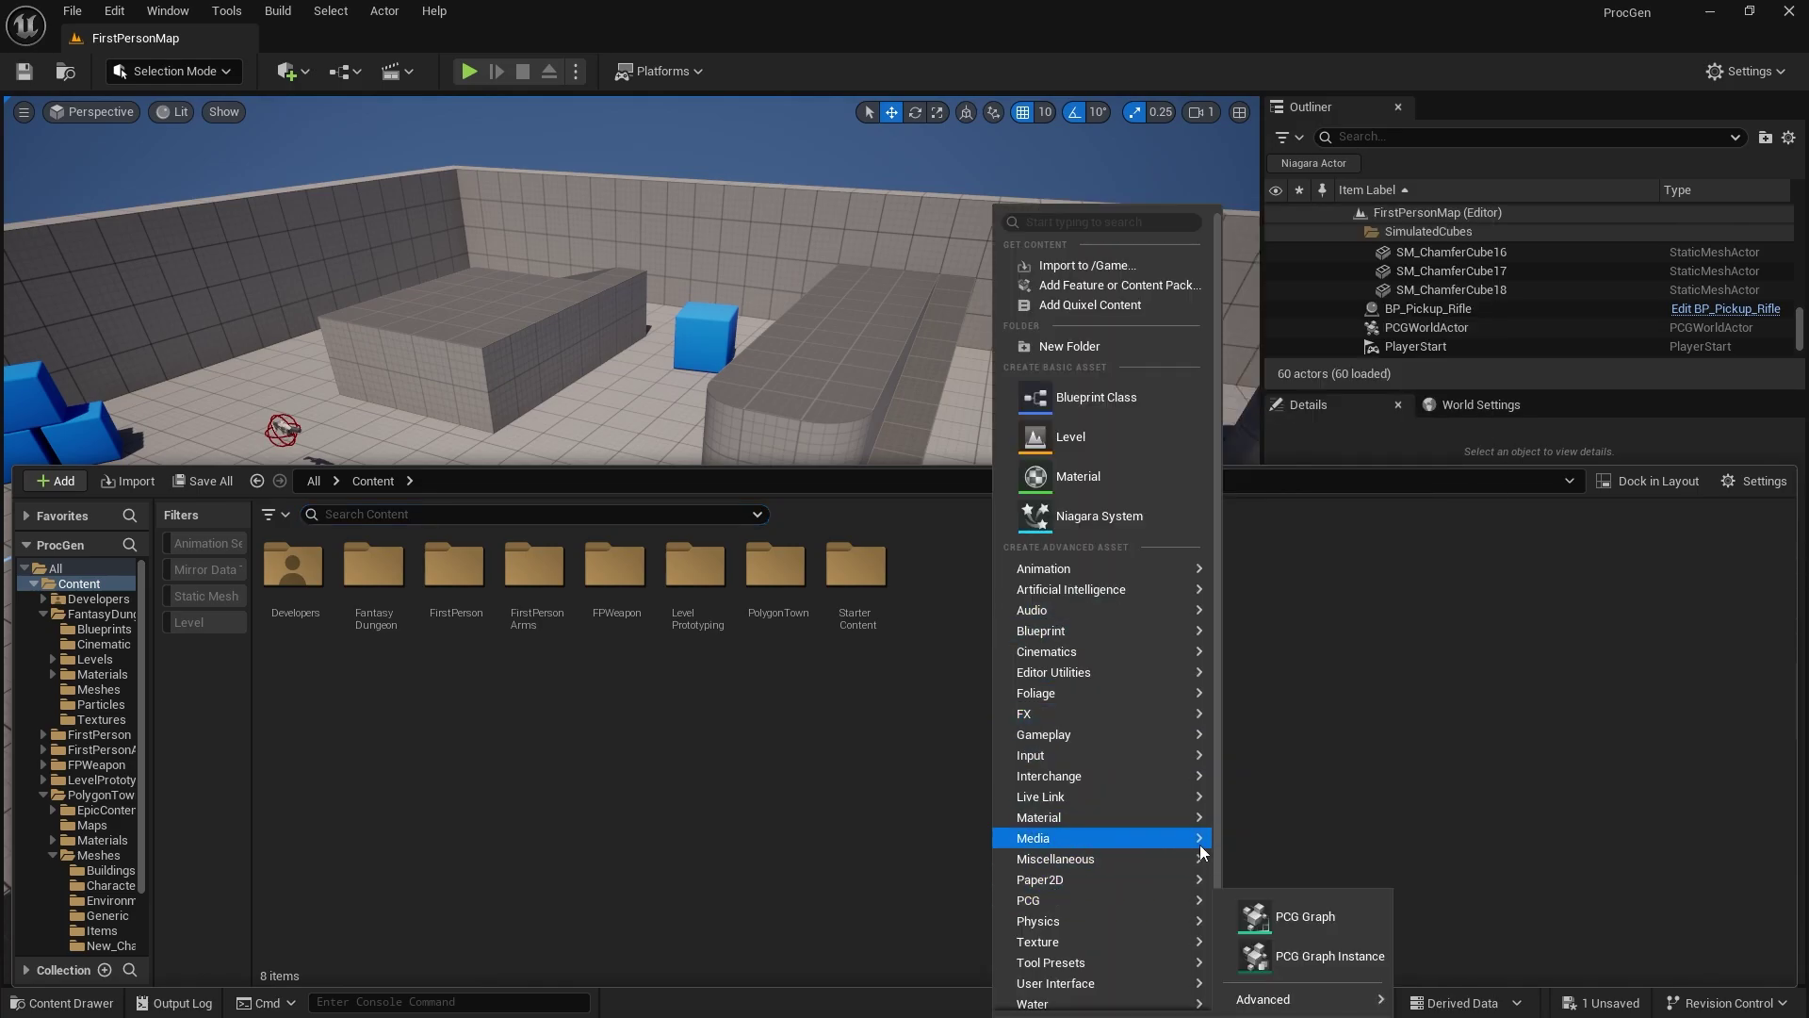
click(943, 687)
right_click(972, 596)
mouse_move(1051, 902)
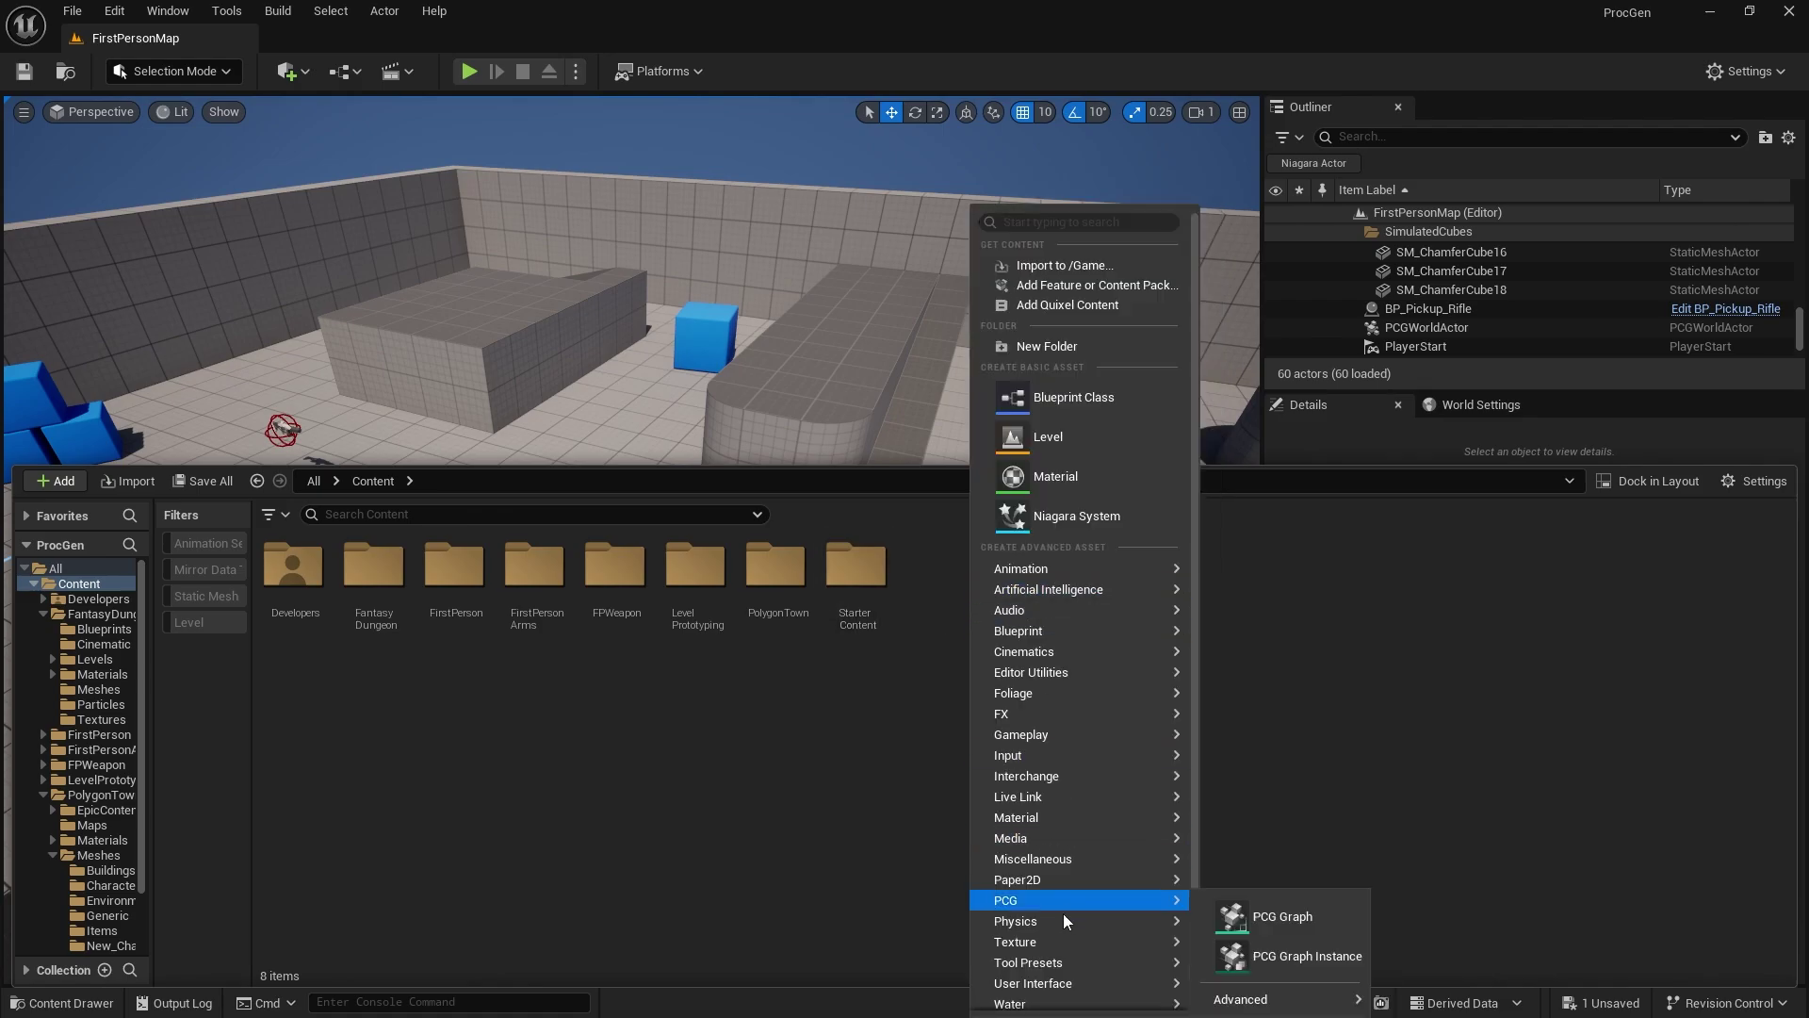
click(1312, 918)
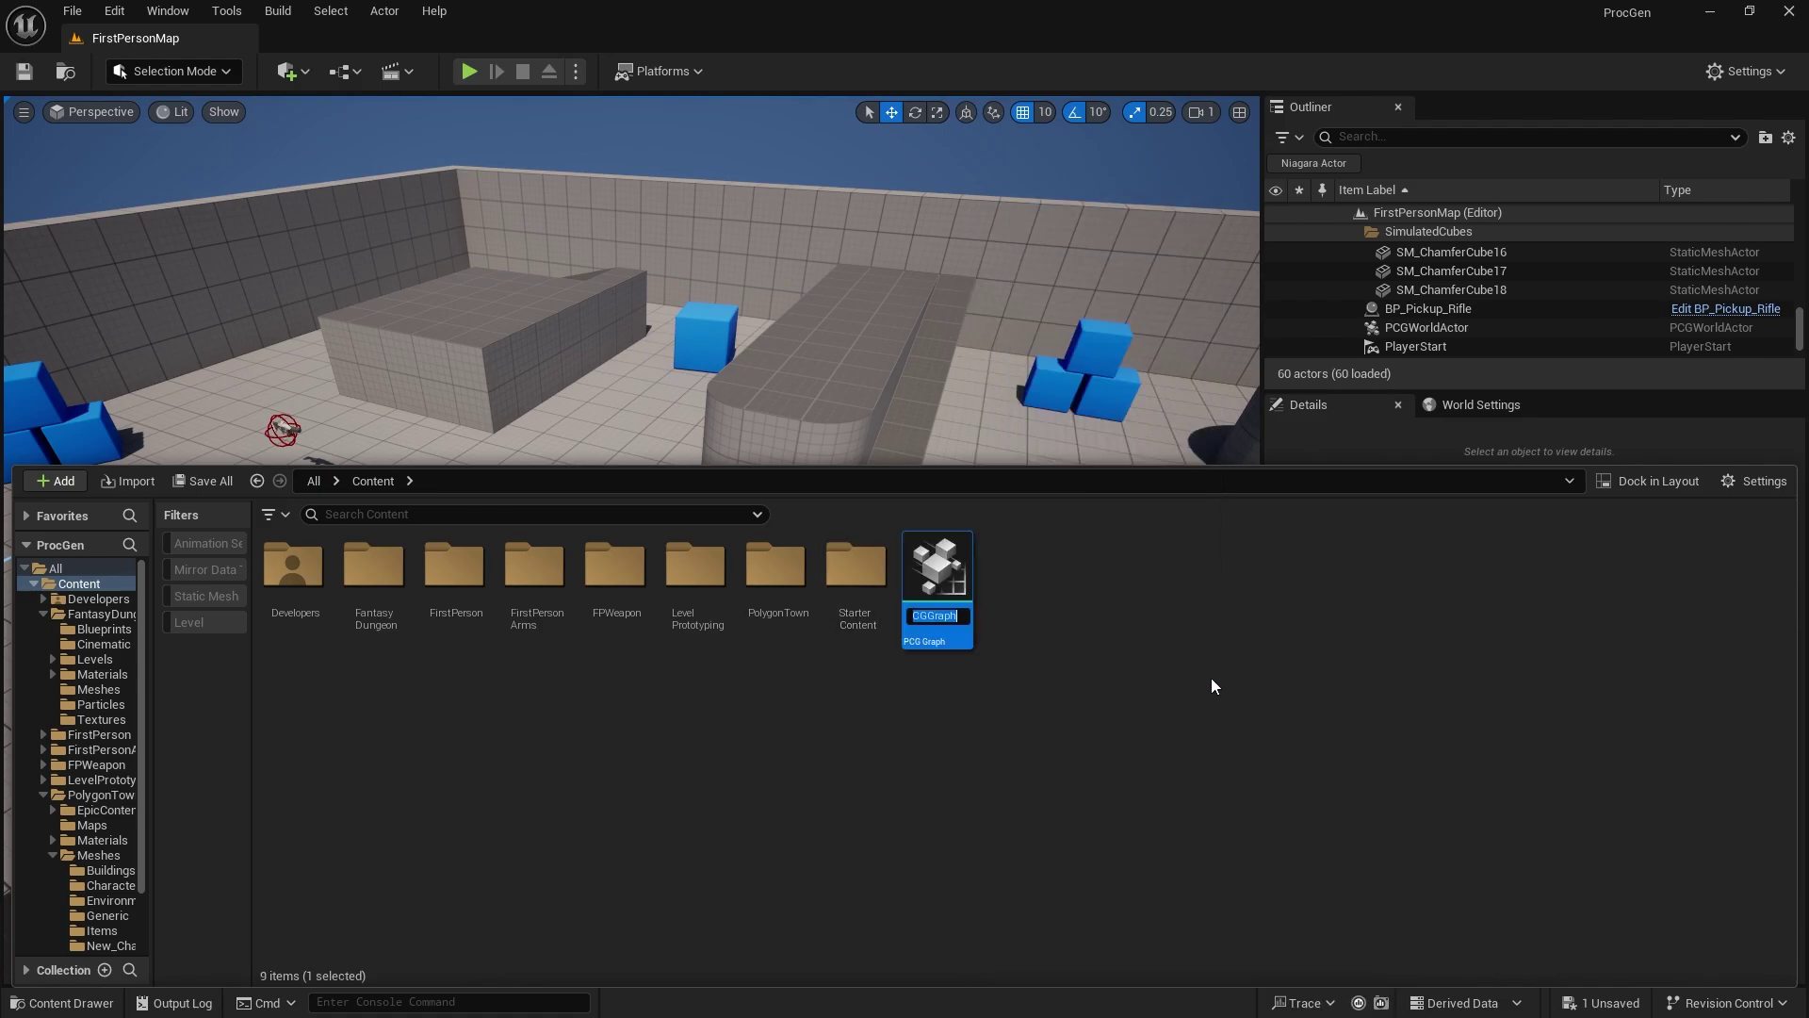
text(Te)
text(stExample)
key(Return)
Step: Open the TestExample graph for editing and widen its node palette so the full node names fit
double_click(936, 577)
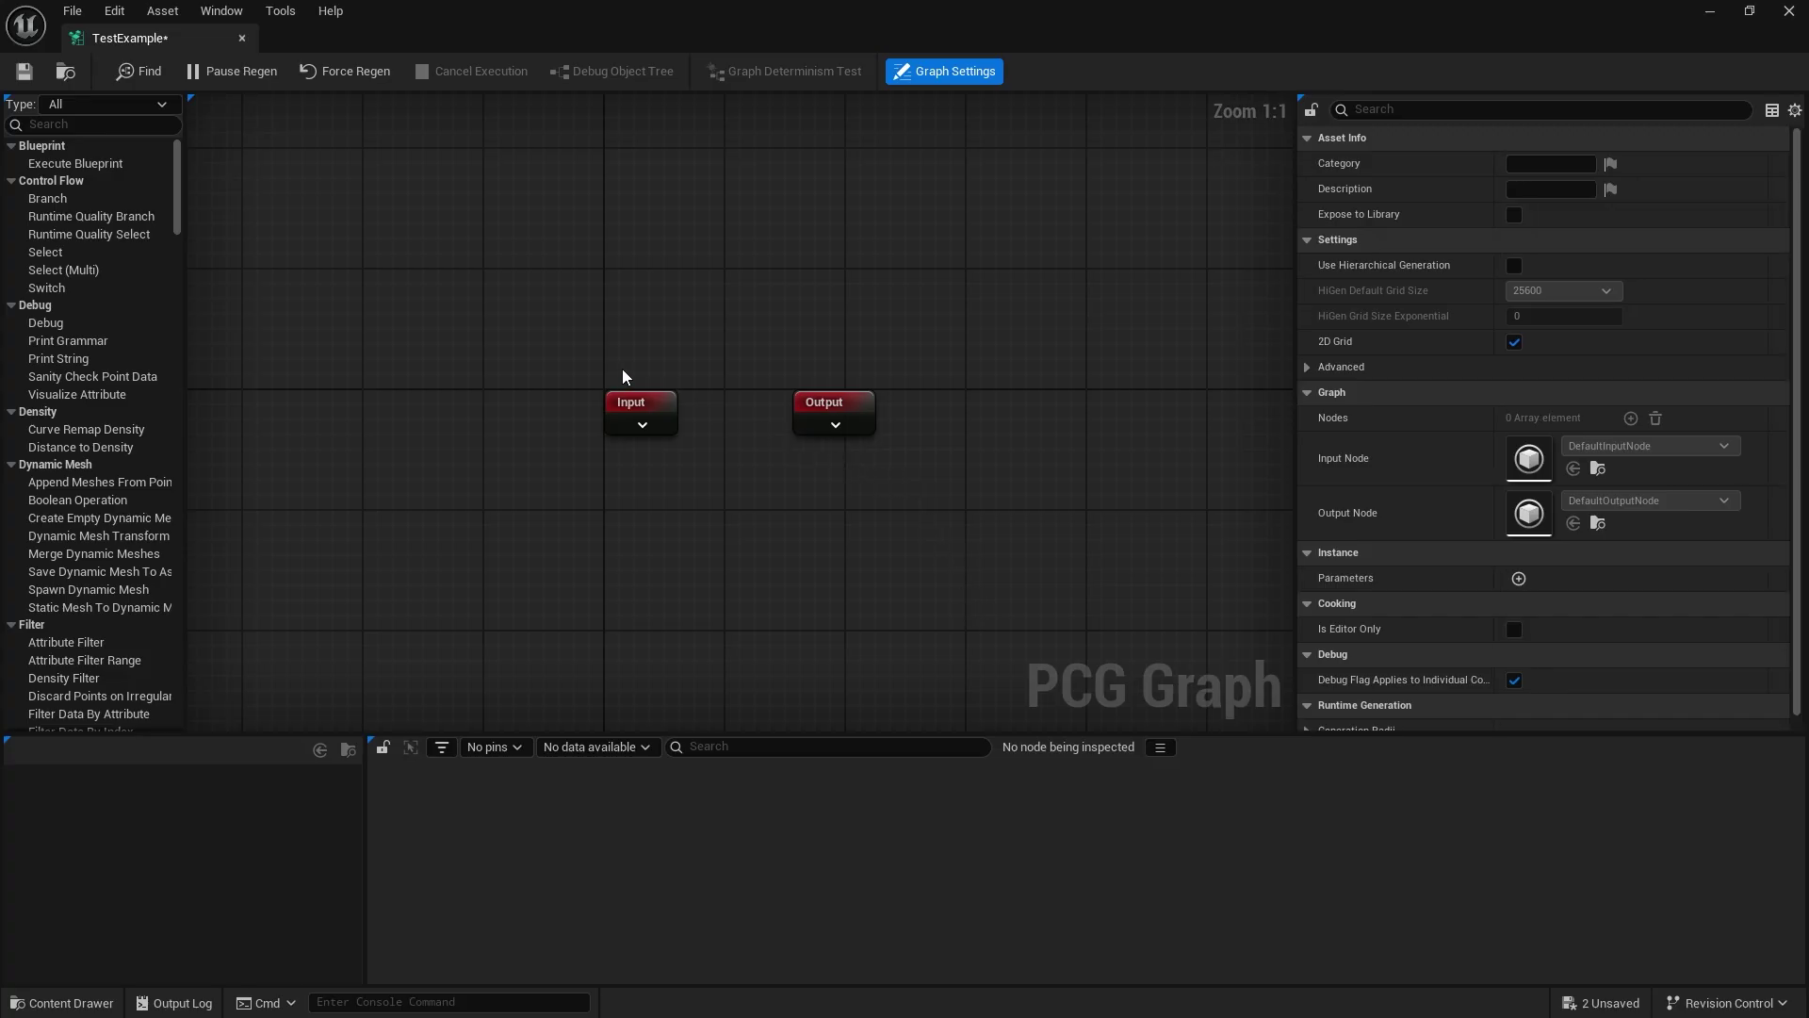
drag(185, 306, 293, 217)
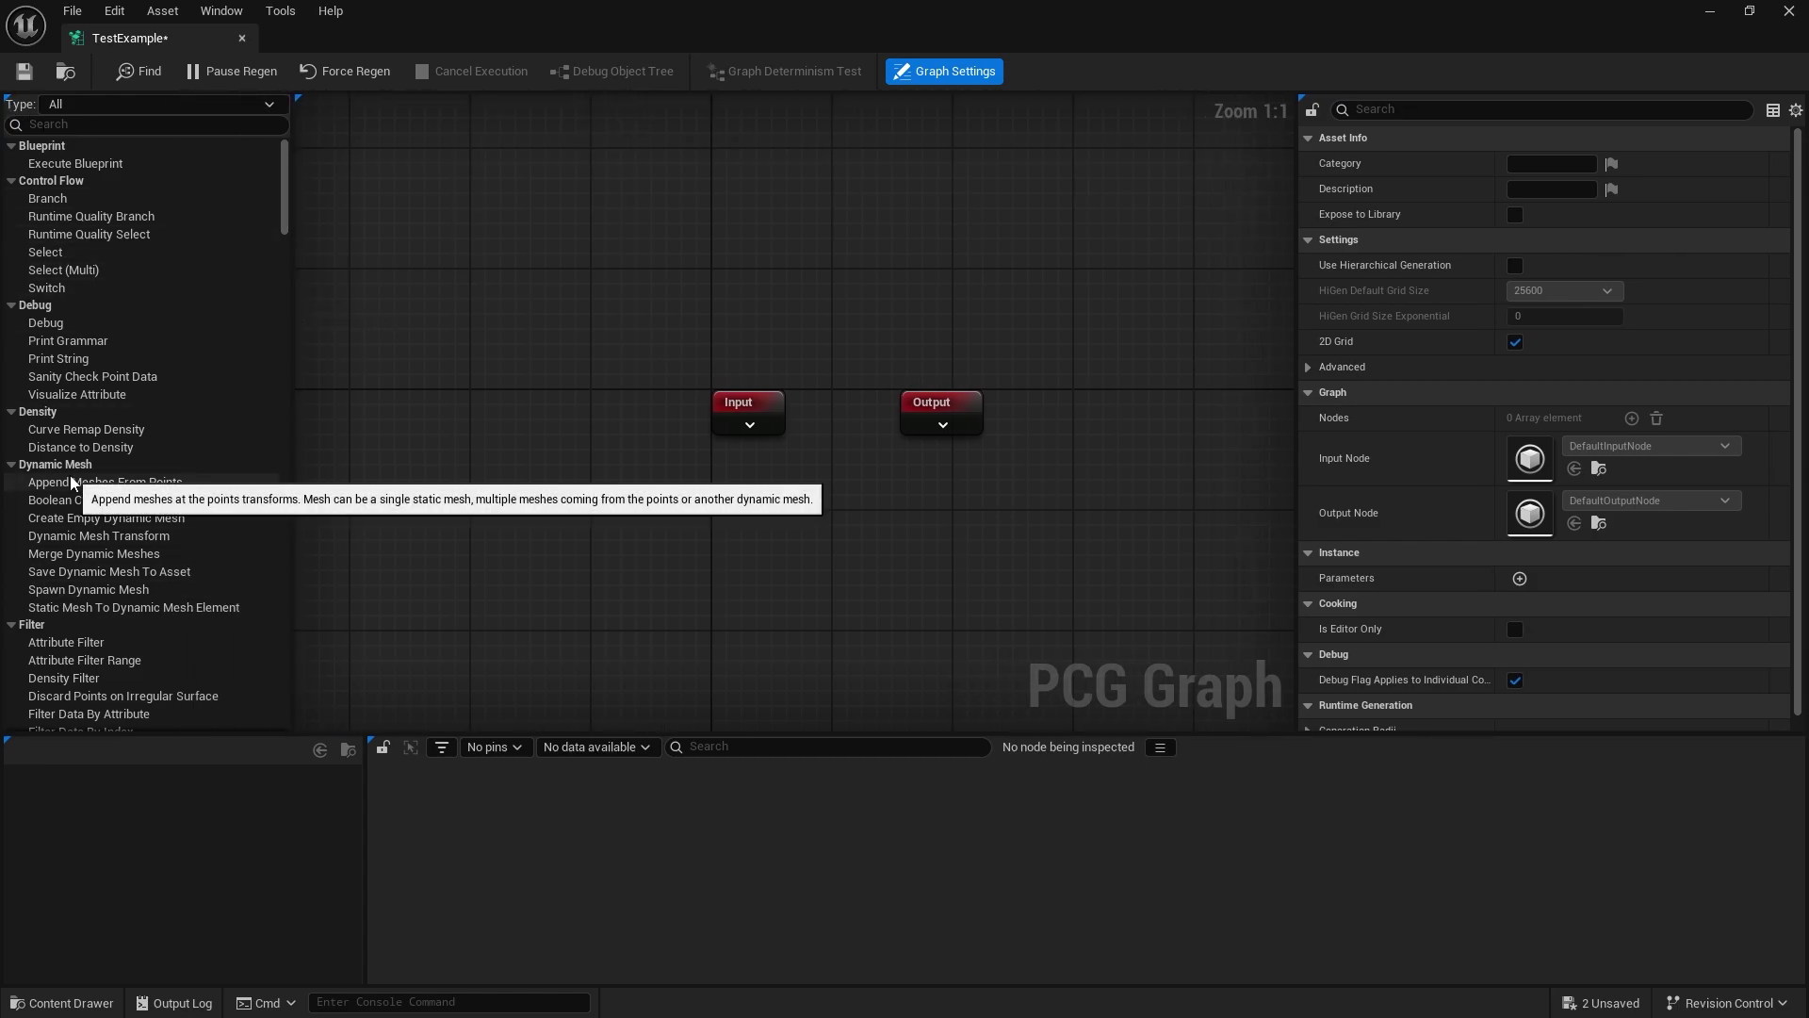
right_drag(891, 509, 779, 538)
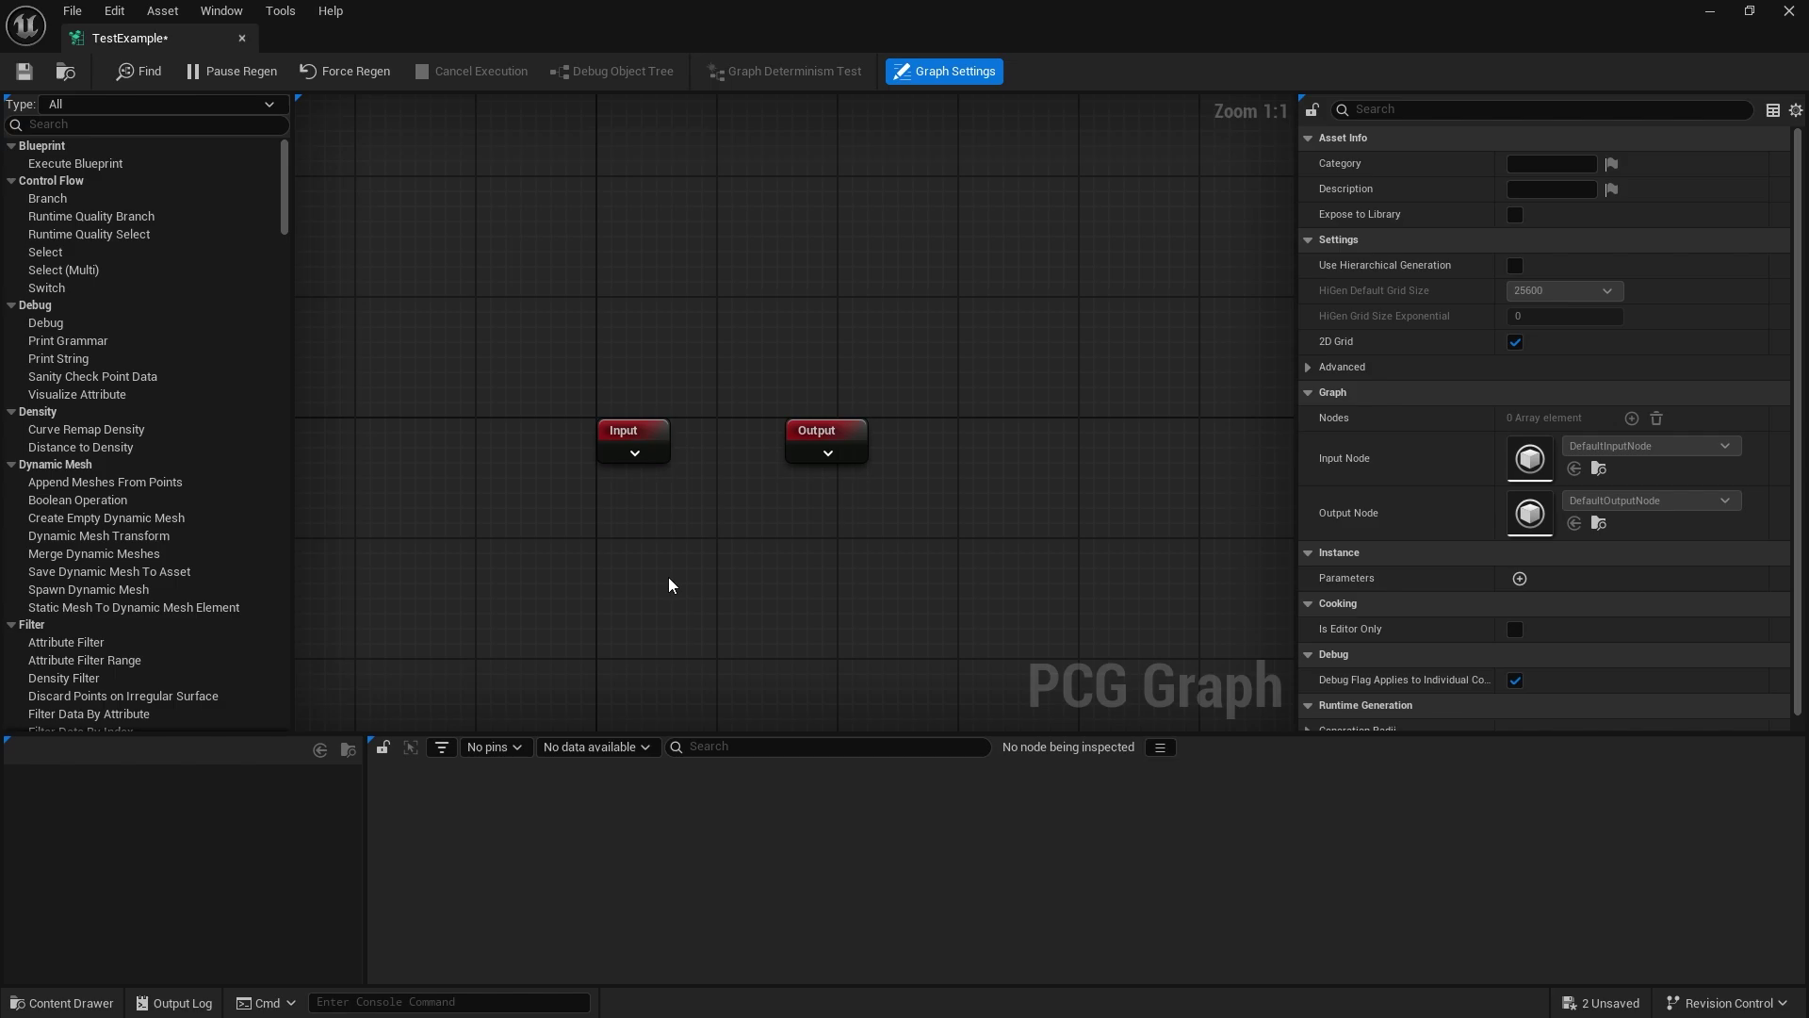
right_drag(671, 585, 772, 507)
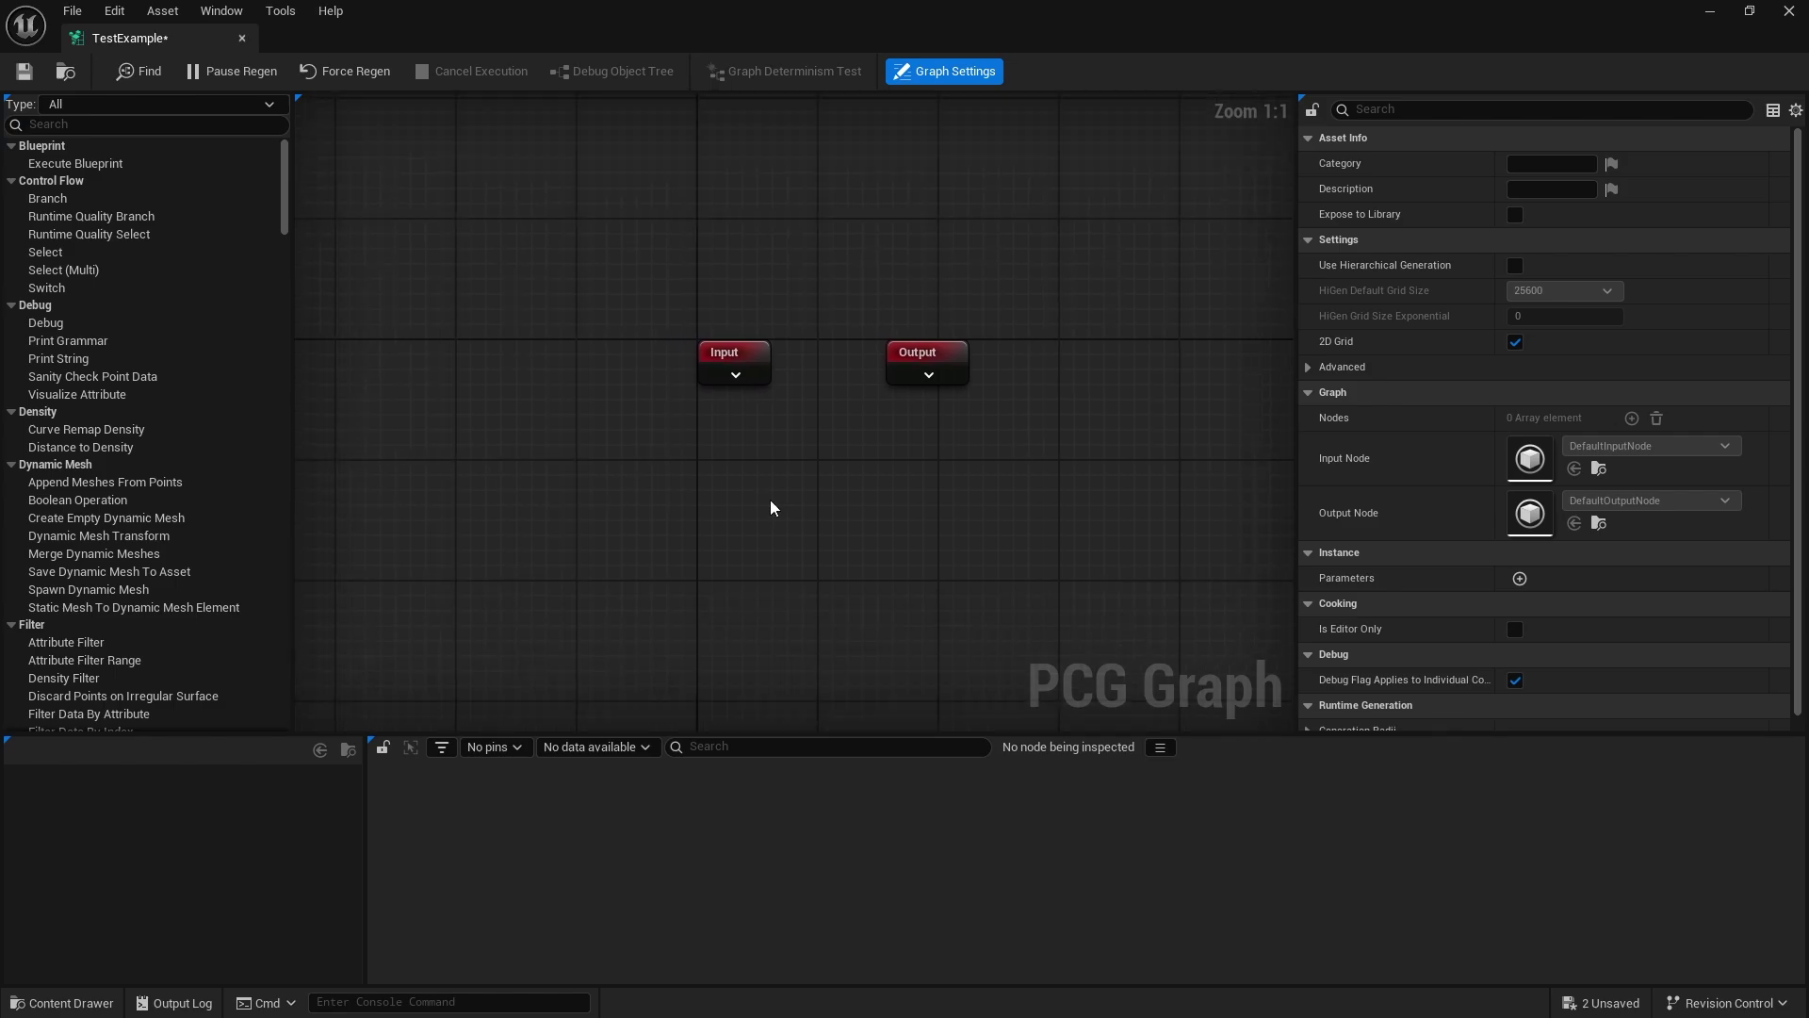
Step: Find the data nodes and add a Get Spline Data node below the Input node in the graph
right_click(648, 506)
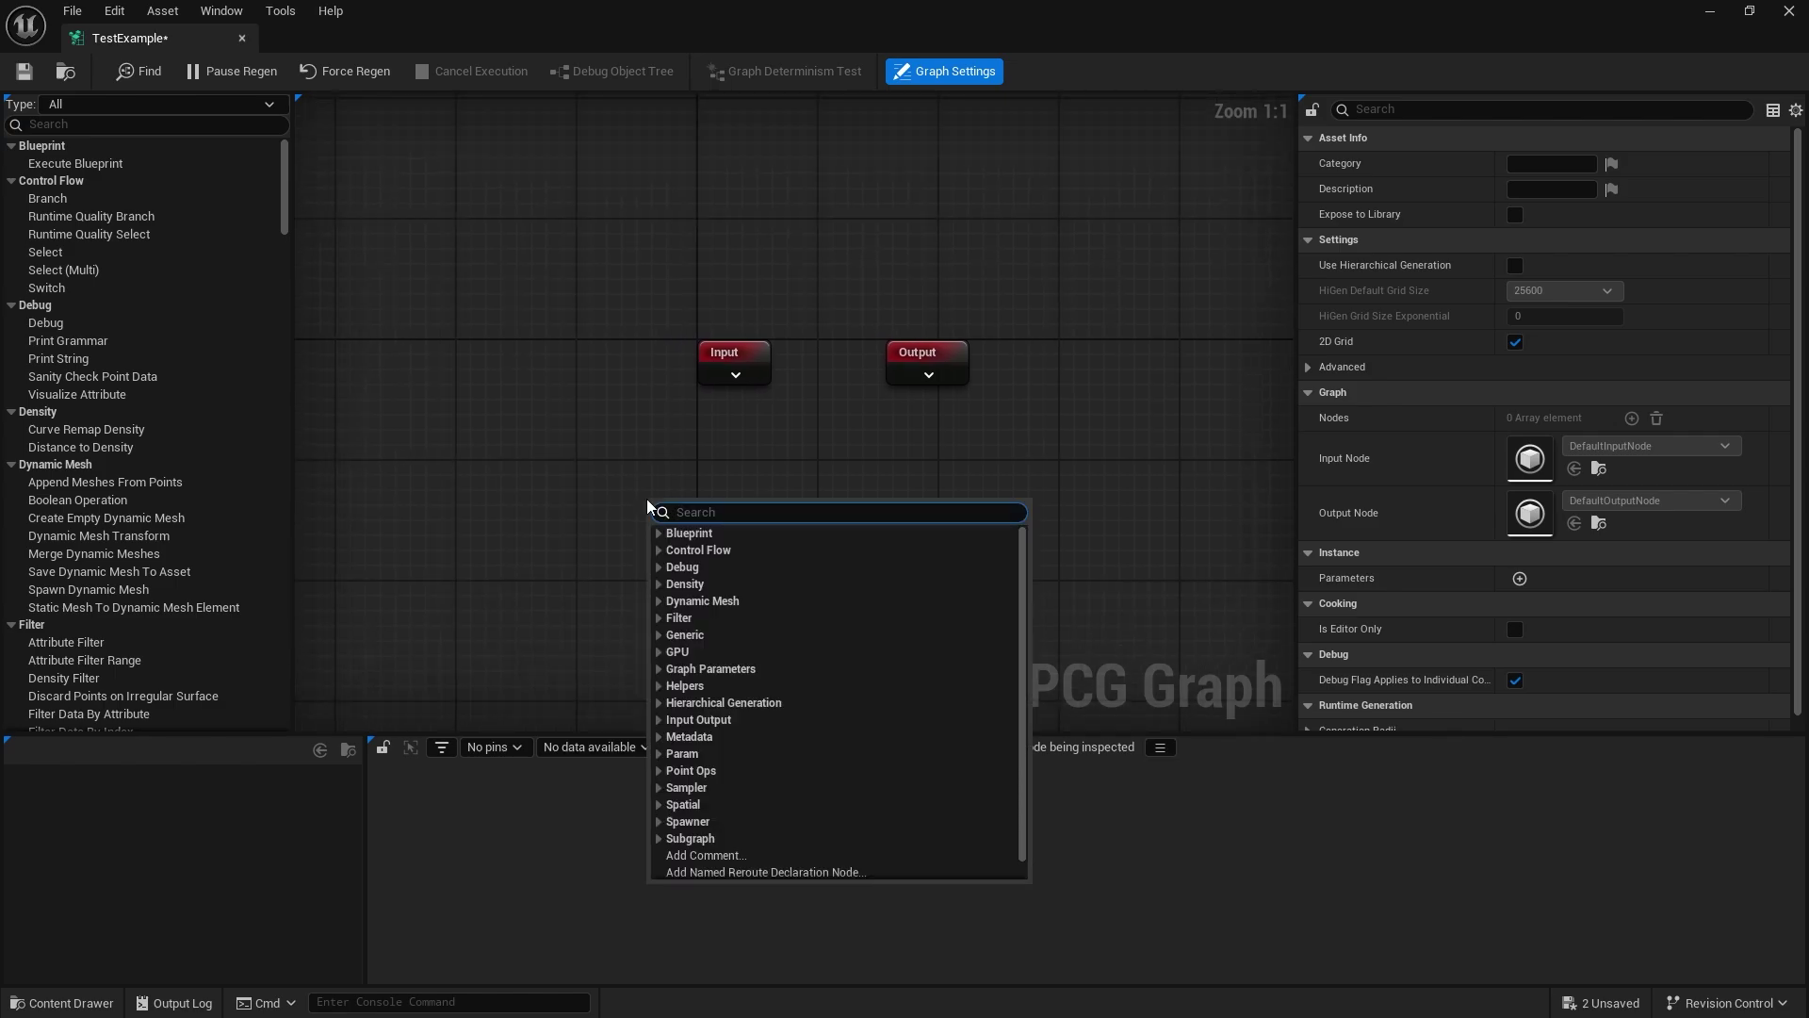
text(da)
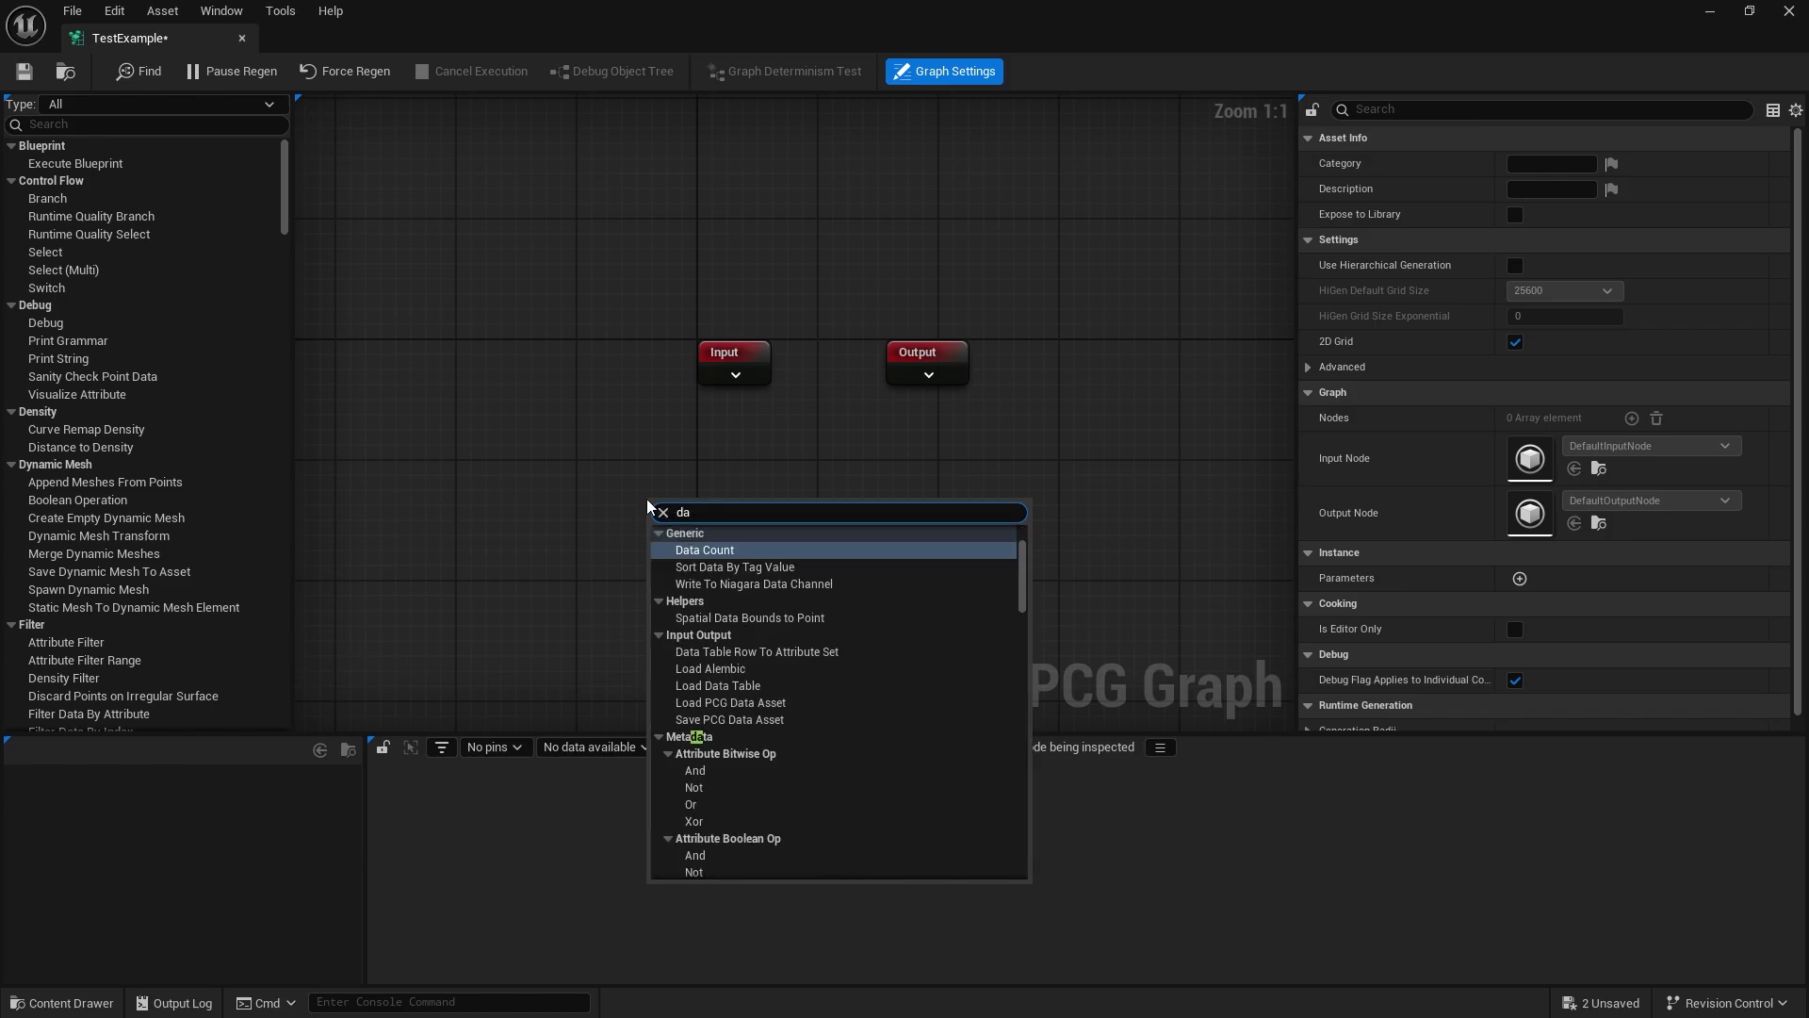
text(ta)
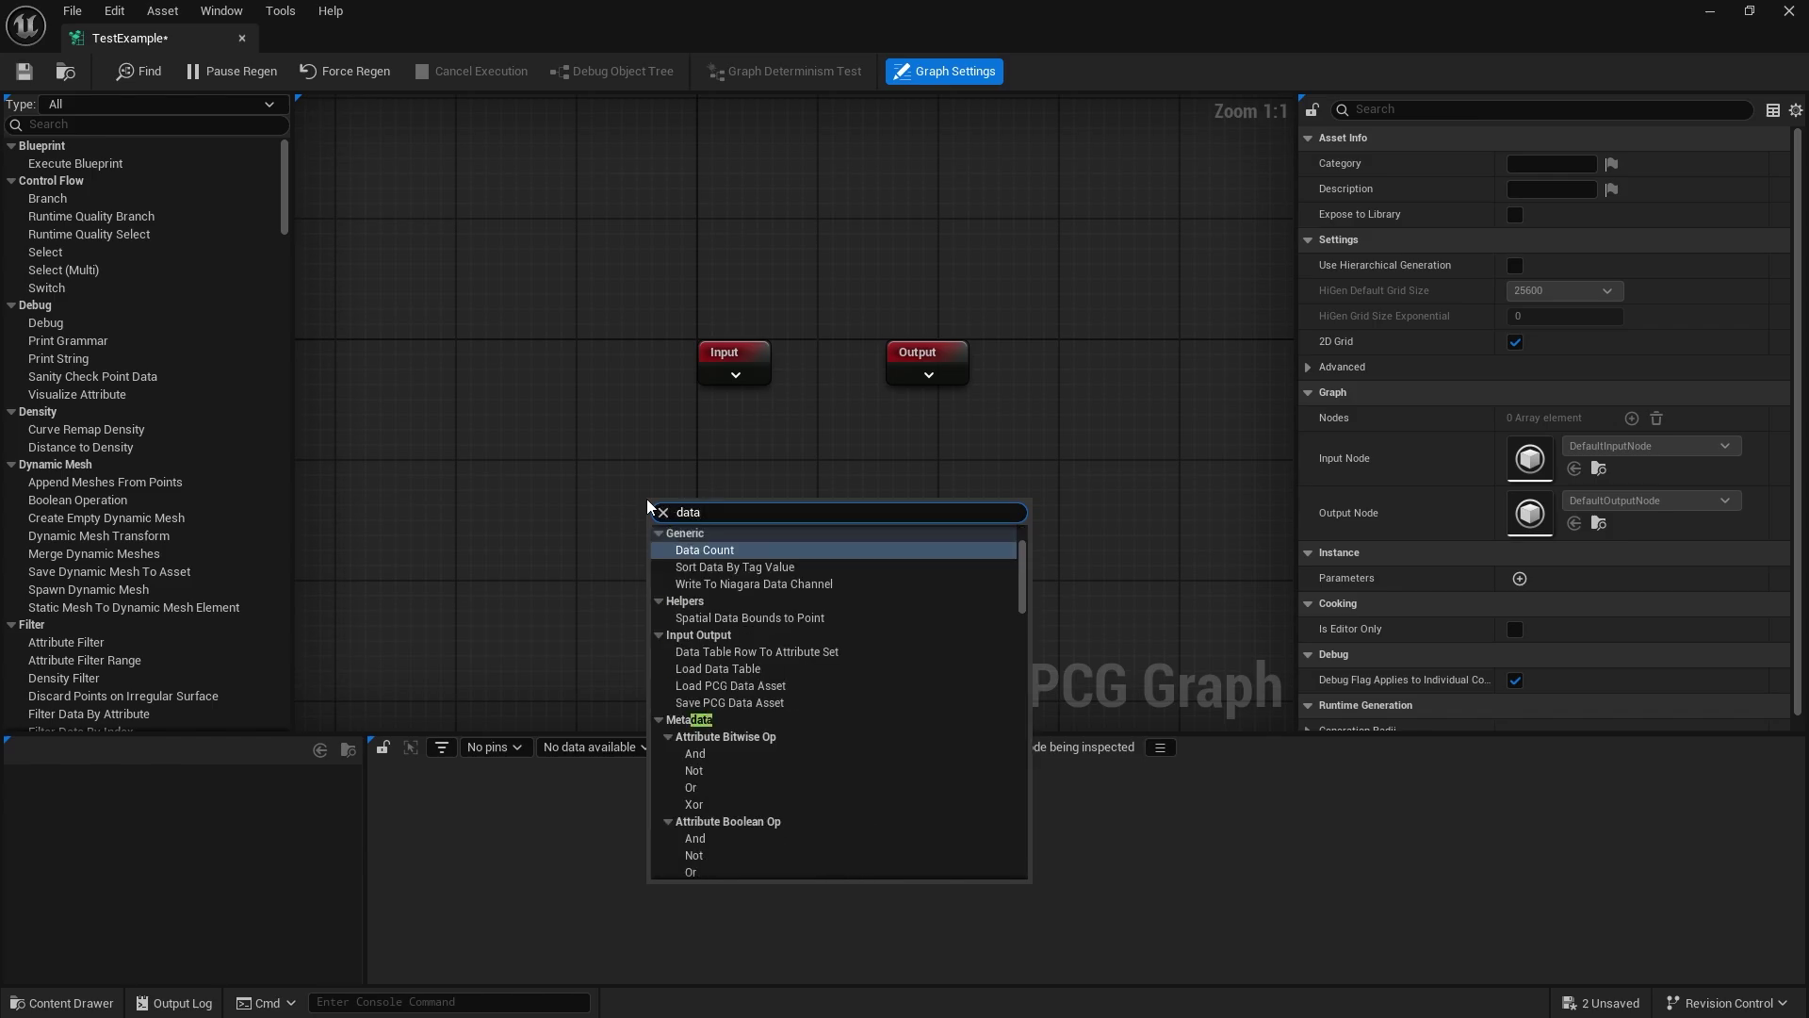
scroll(873, 694, down, 10)
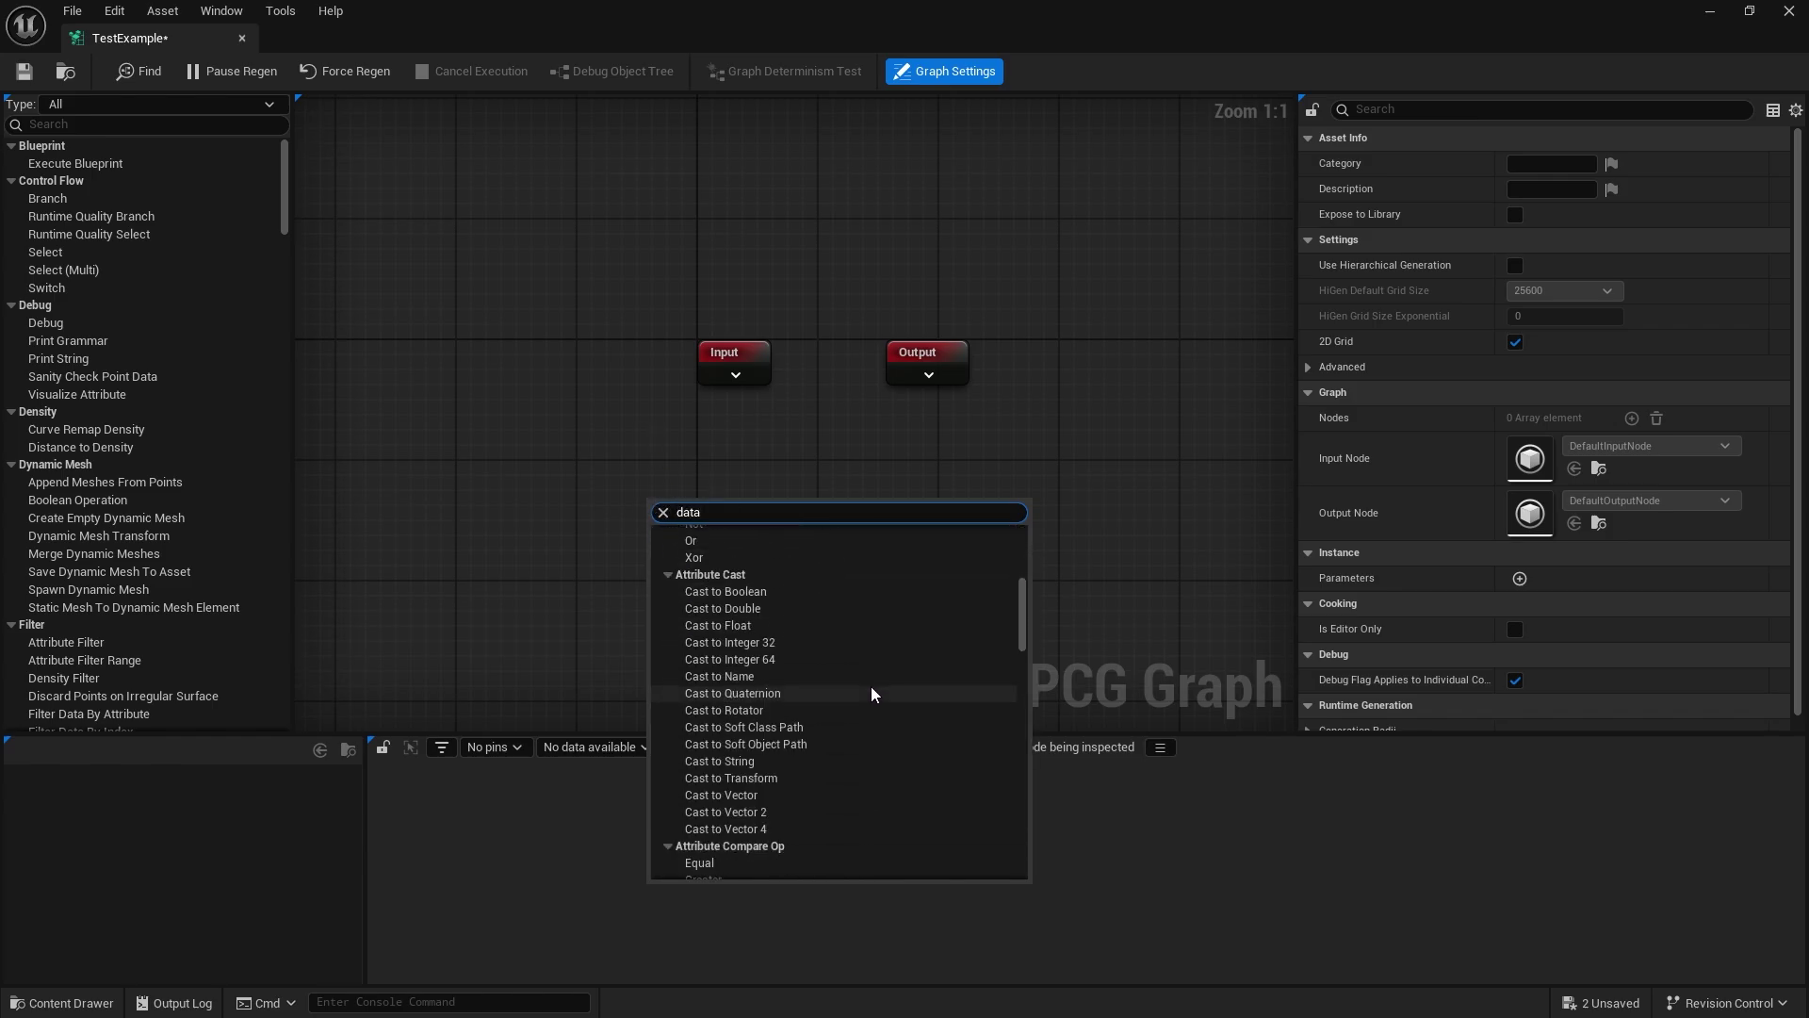
scroll(873, 694, down, 15)
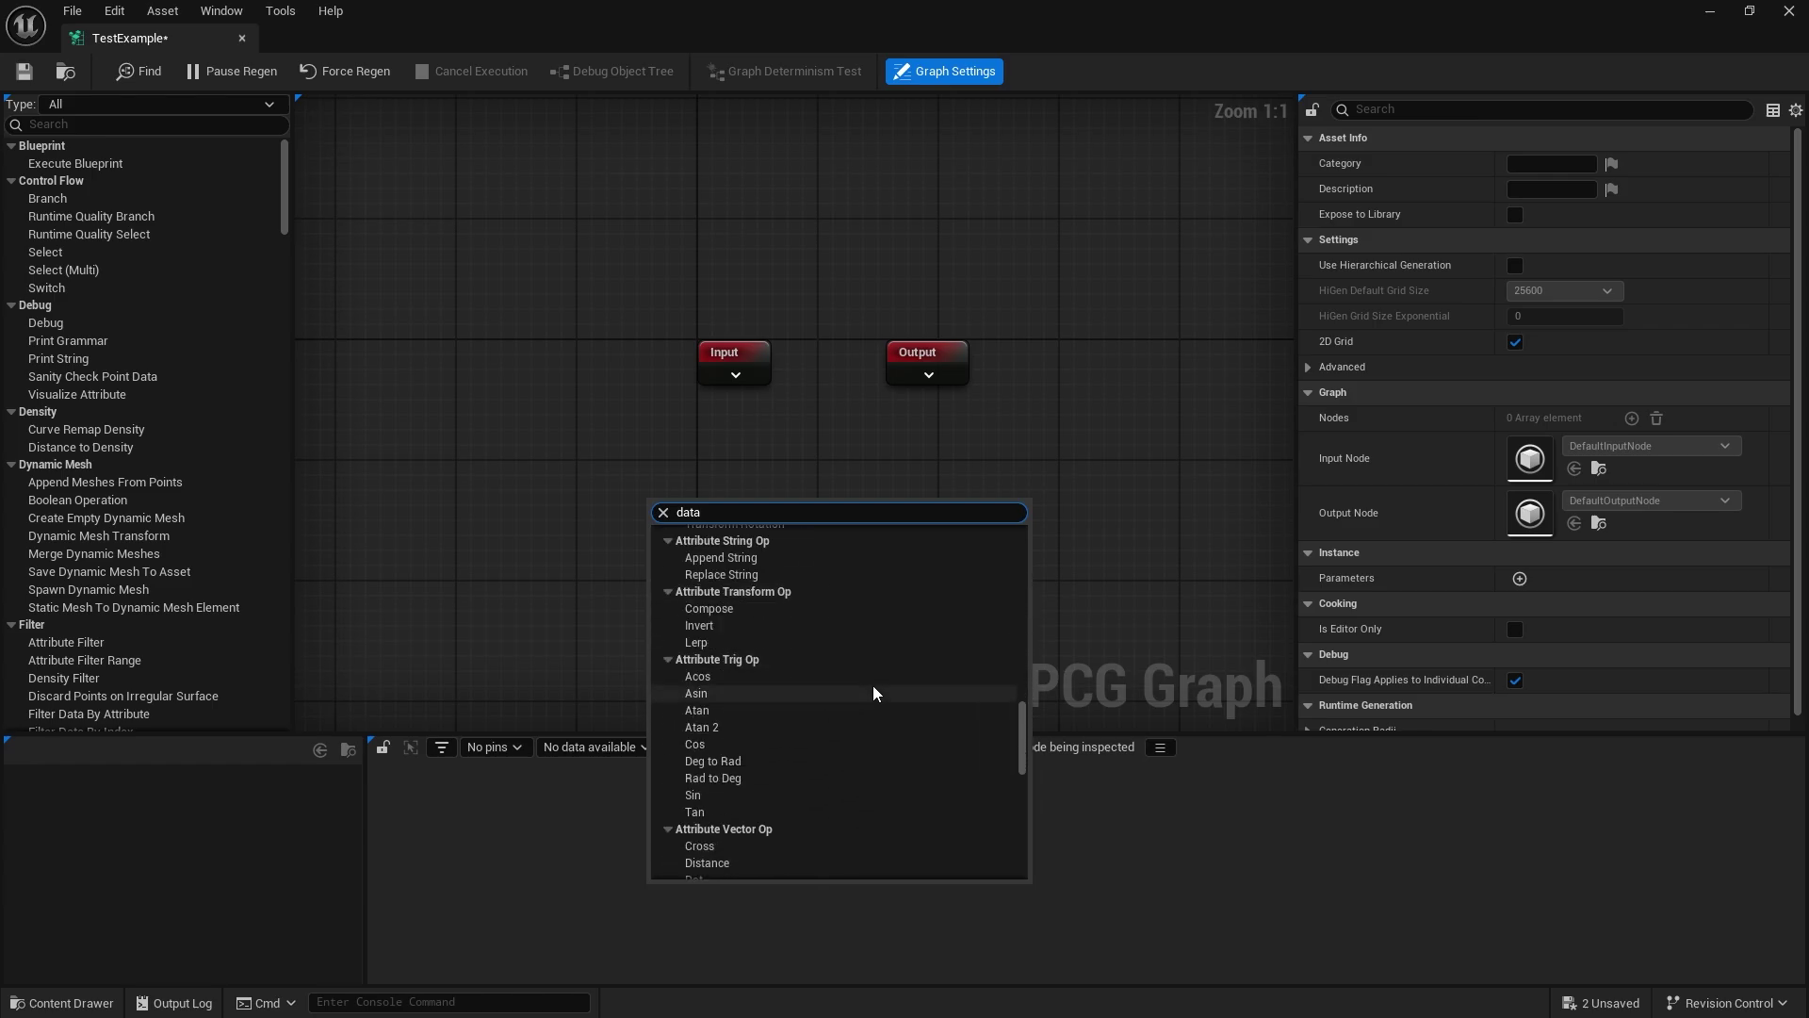
scroll(875, 692, down, 12)
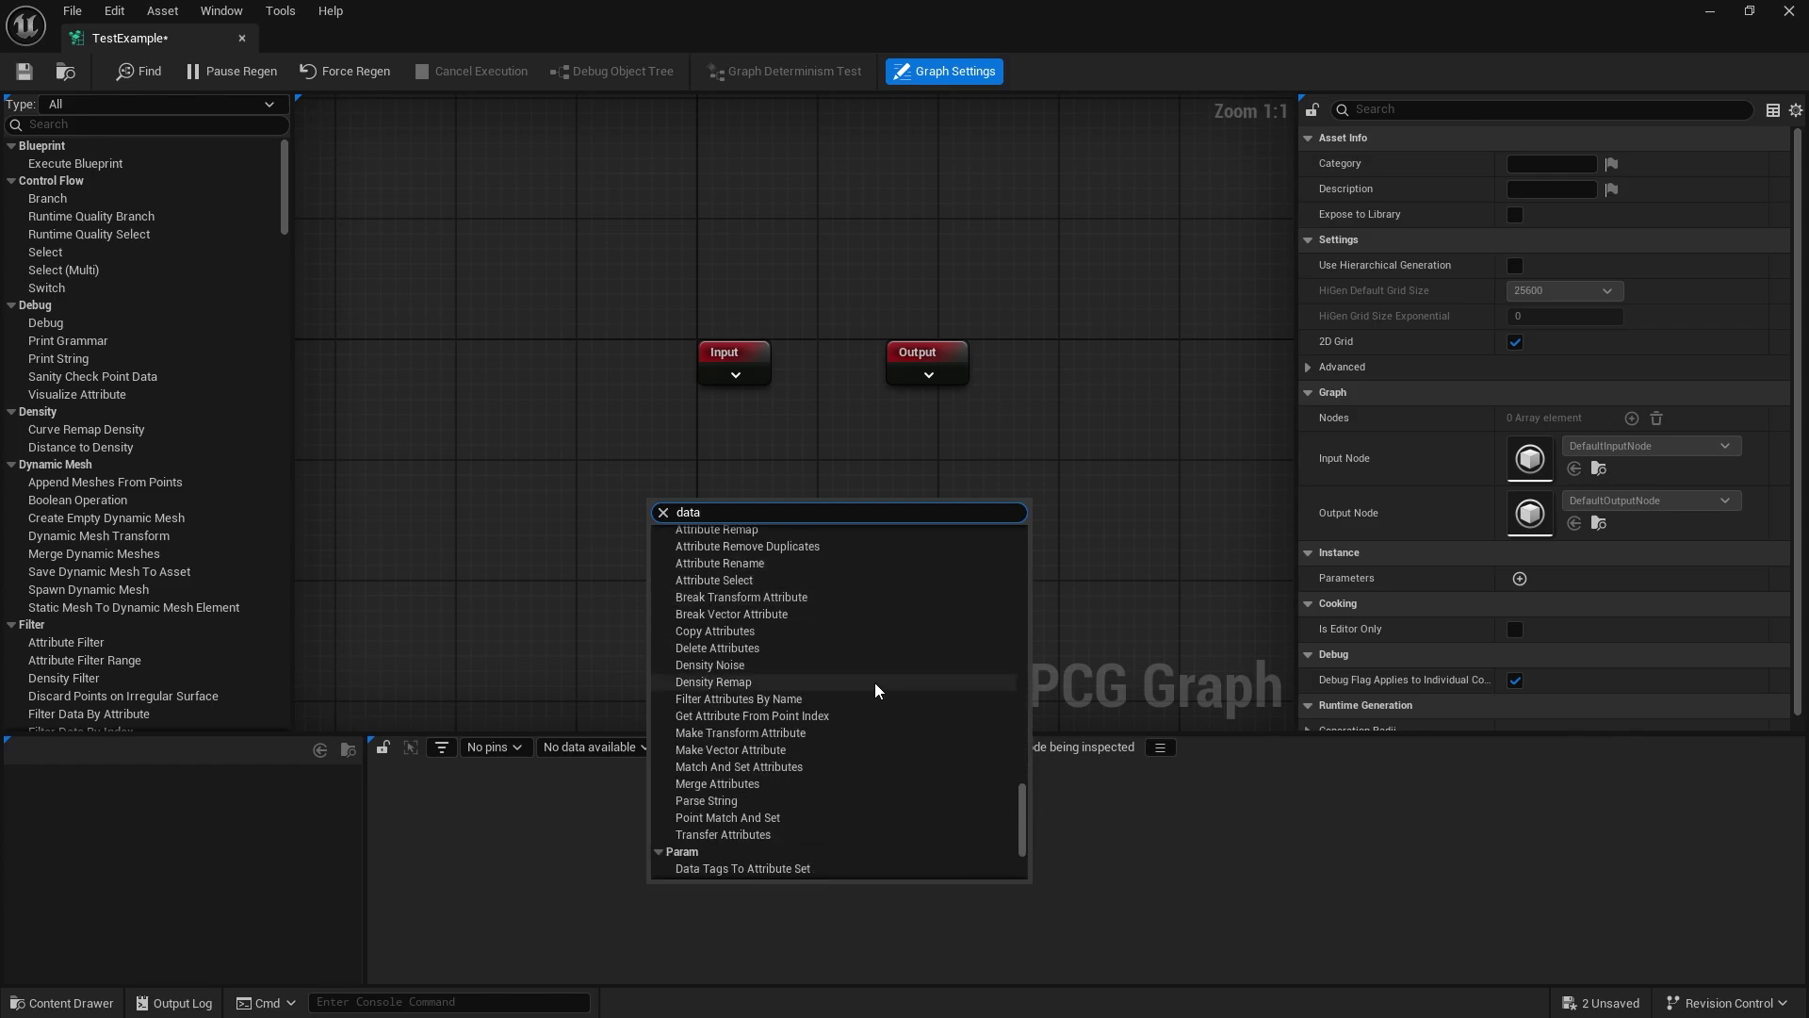
scroll(876, 691, down, 5)
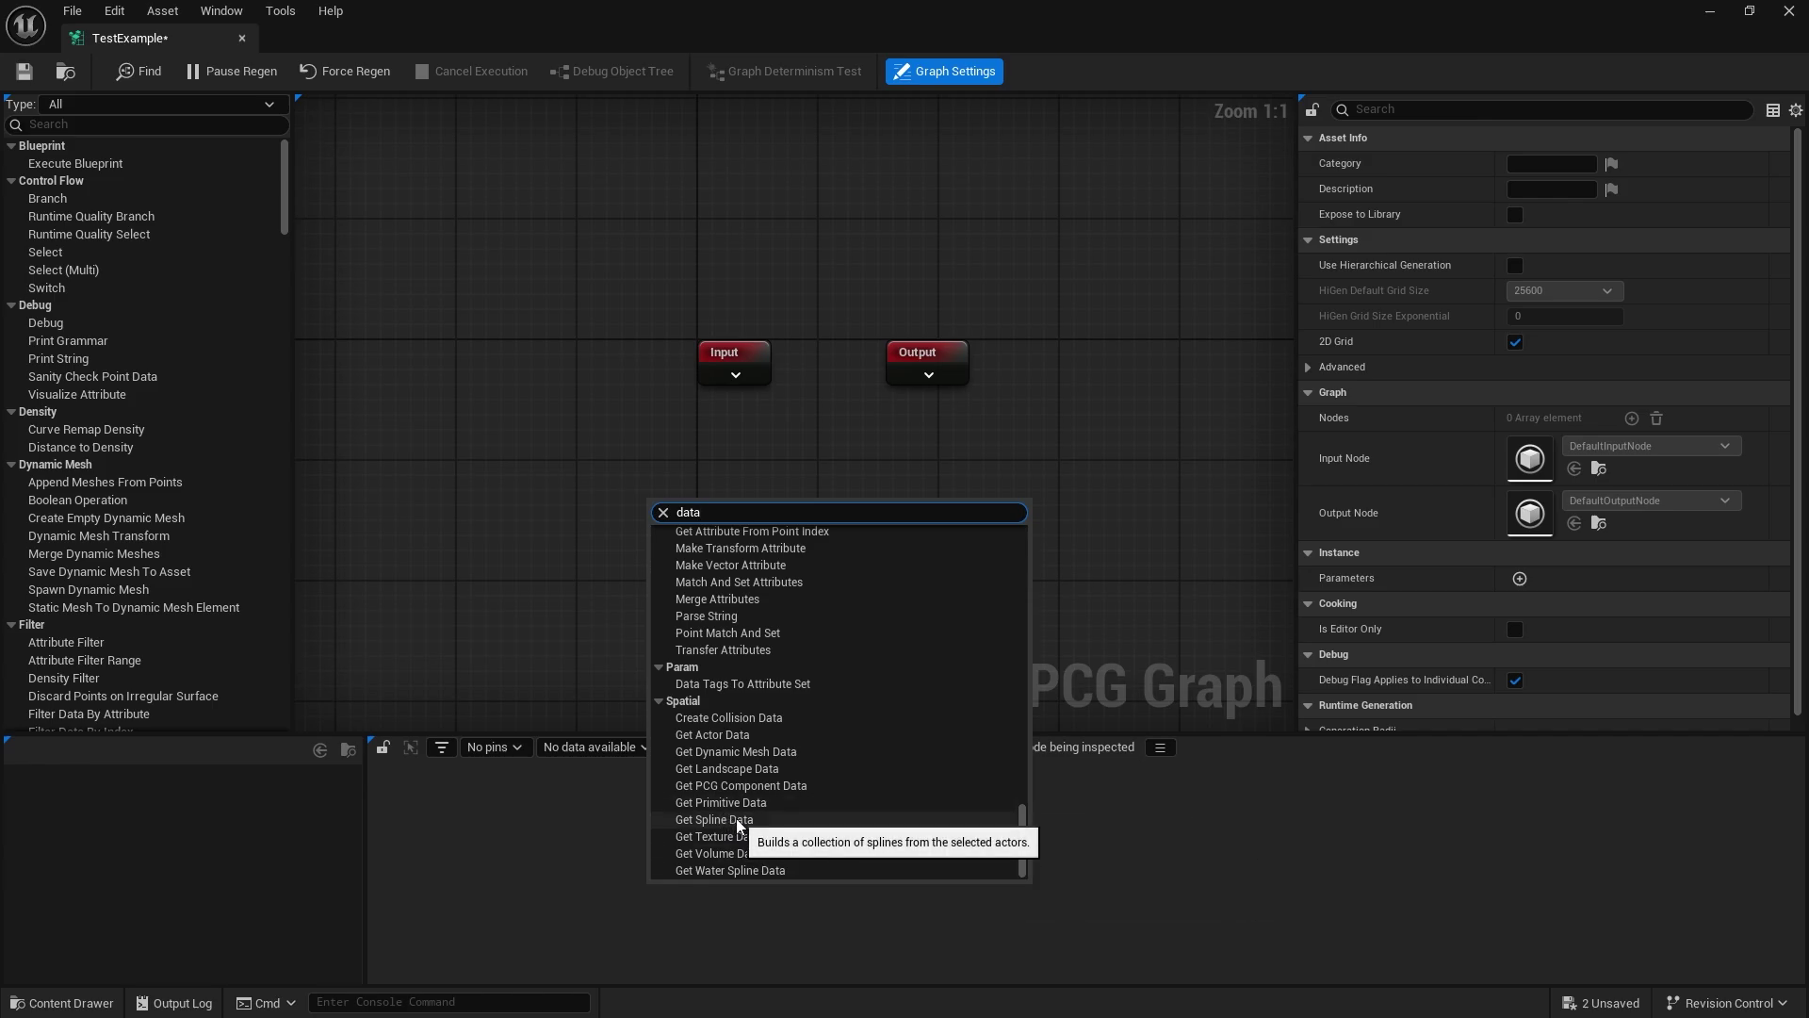
click(738, 825)
Step: Reposition the Get Spline Data node to the lower left of the Input node, leaving space after its output
right_drag(784, 530, 790, 439)
drag(729, 426, 630, 429)
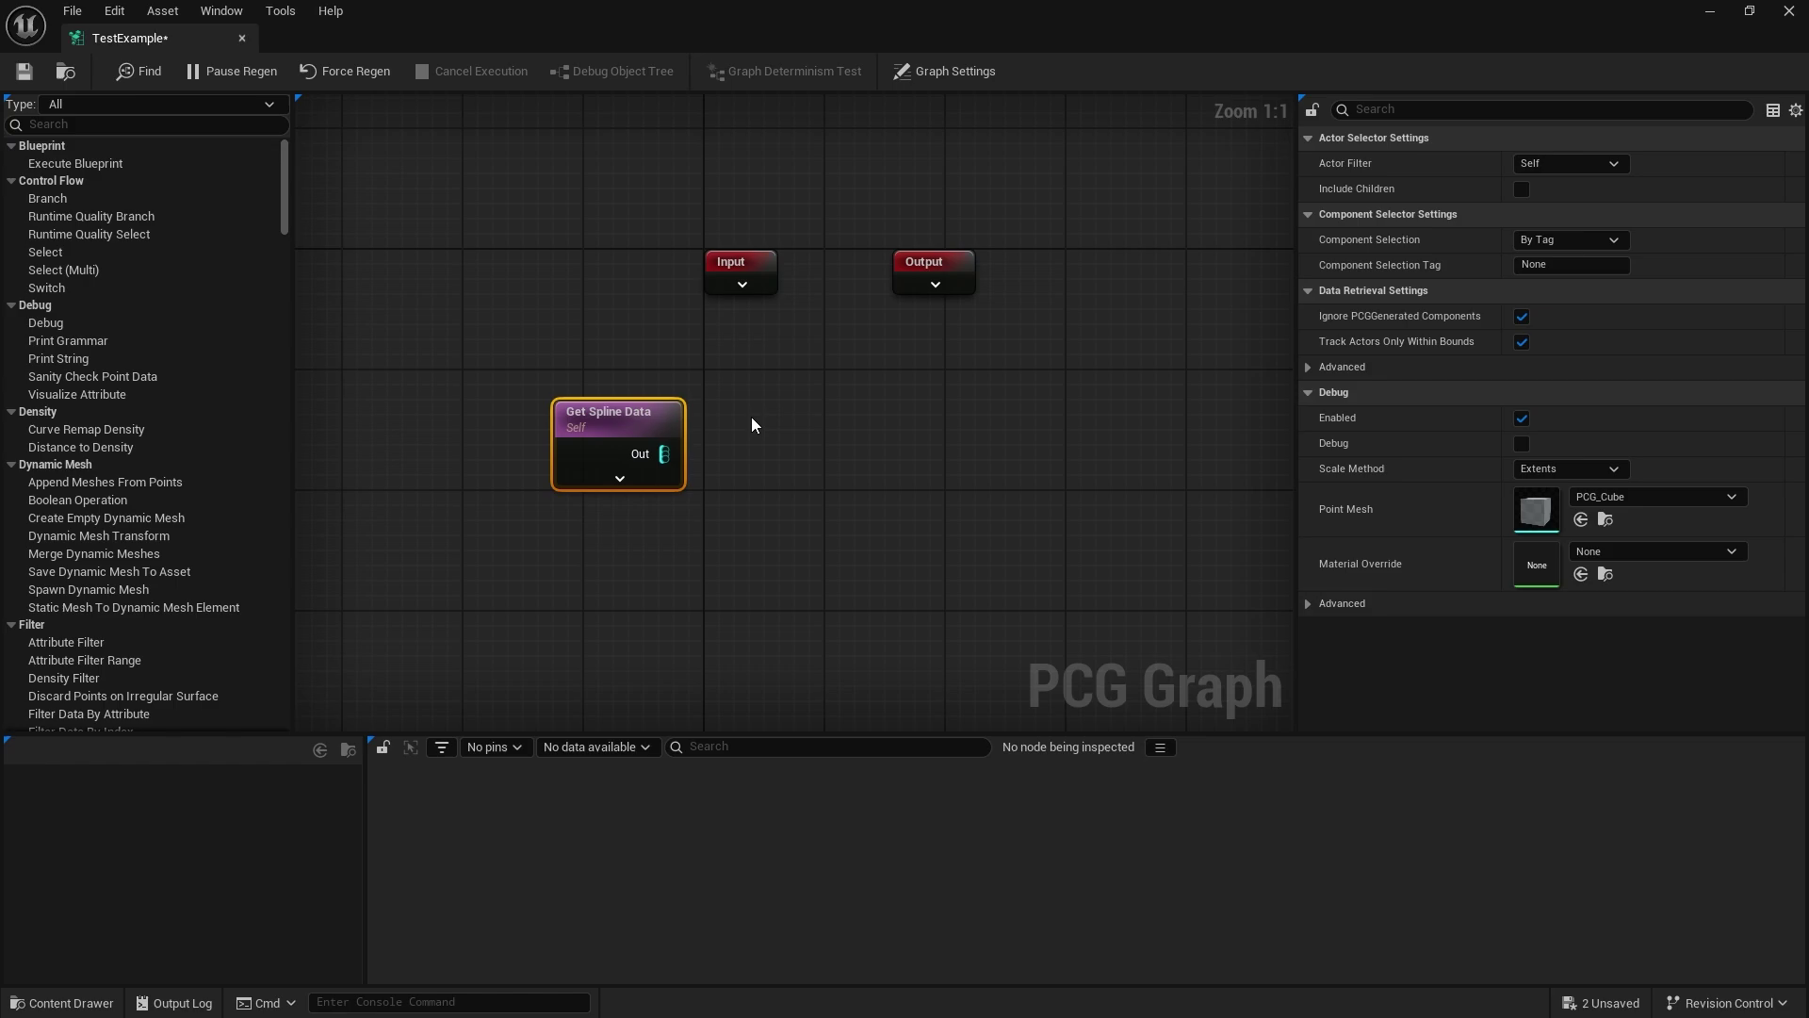
click(905, 470)
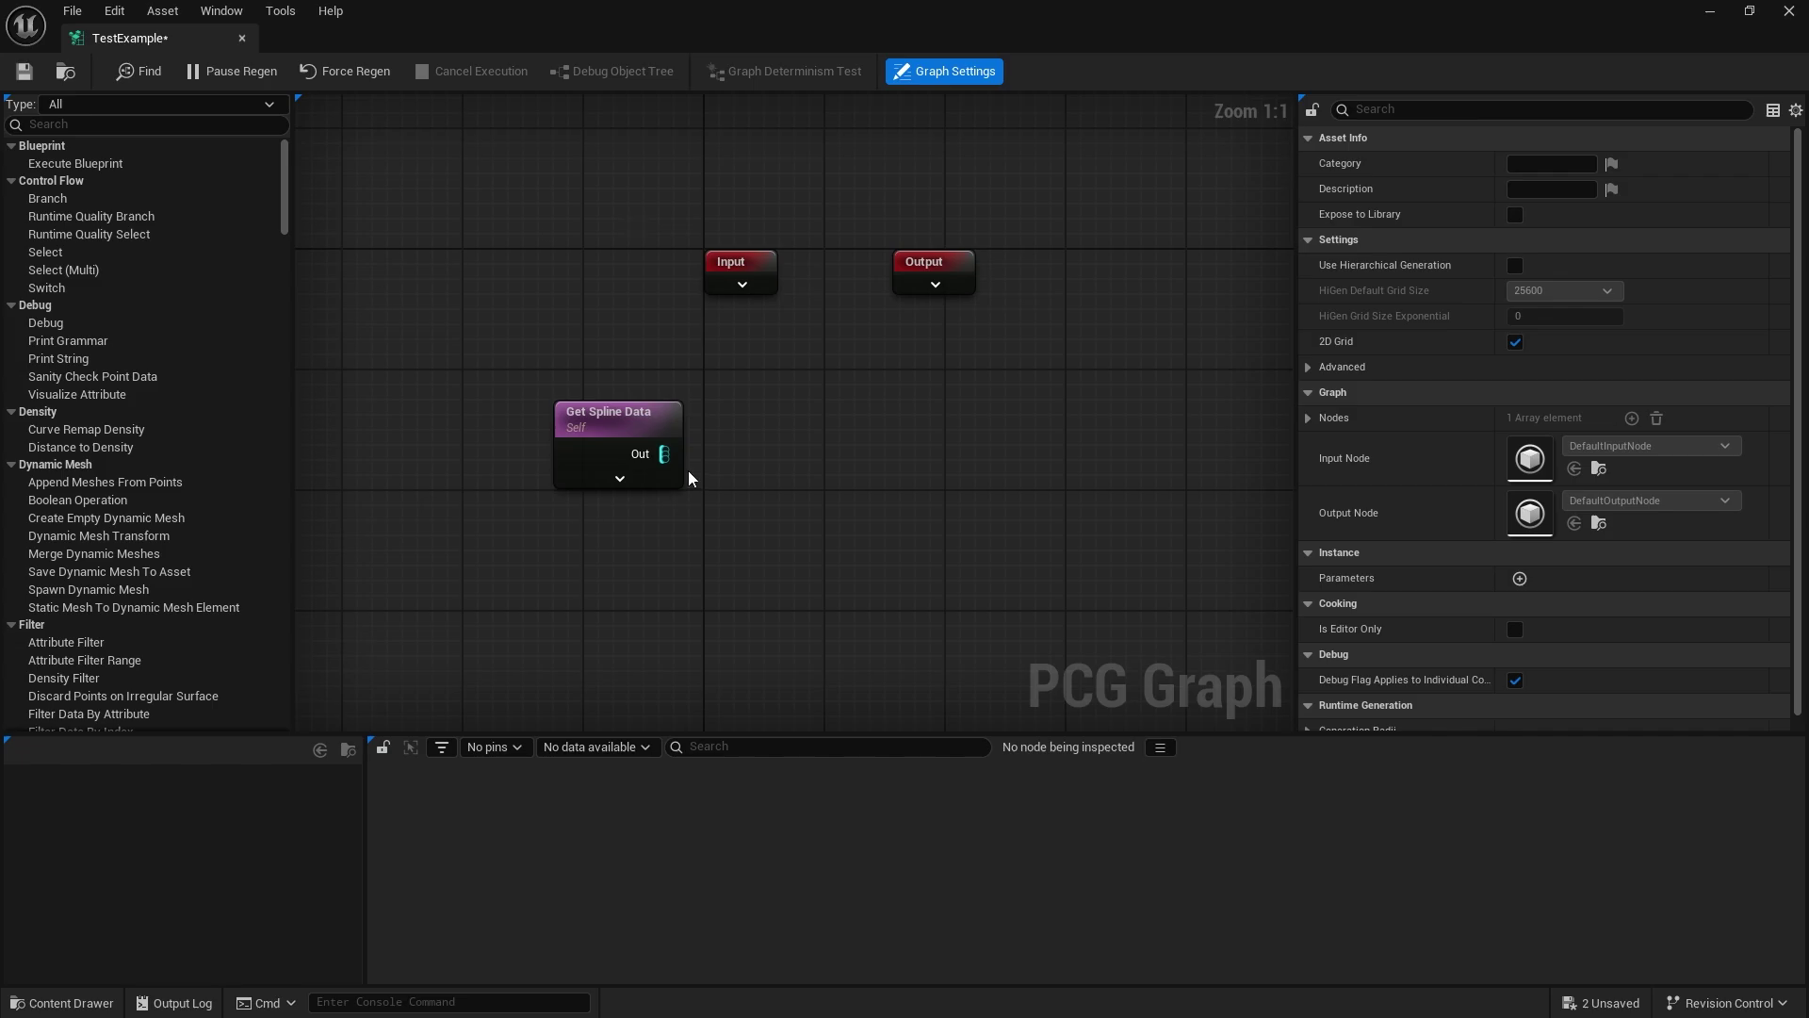
drag(622, 436, 592, 435)
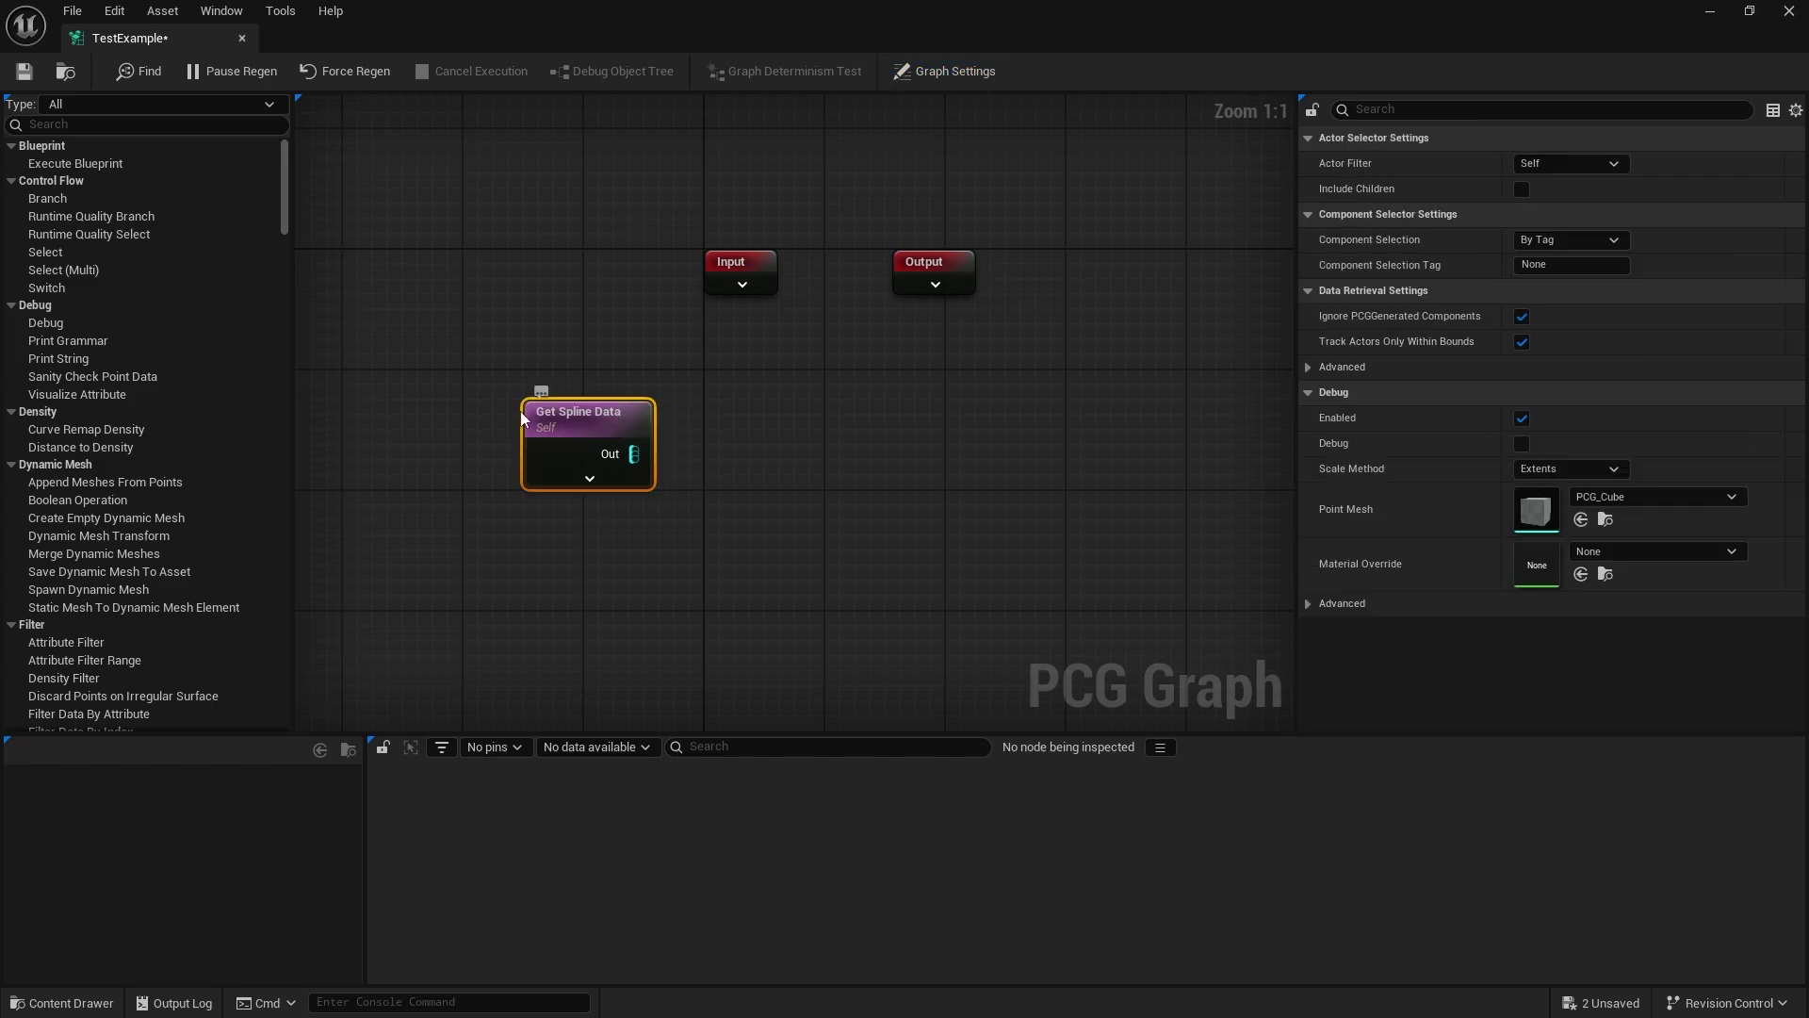
Step: Return to the level editor and place the TestExample graph in the level on the far rounded block
click(1710, 13)
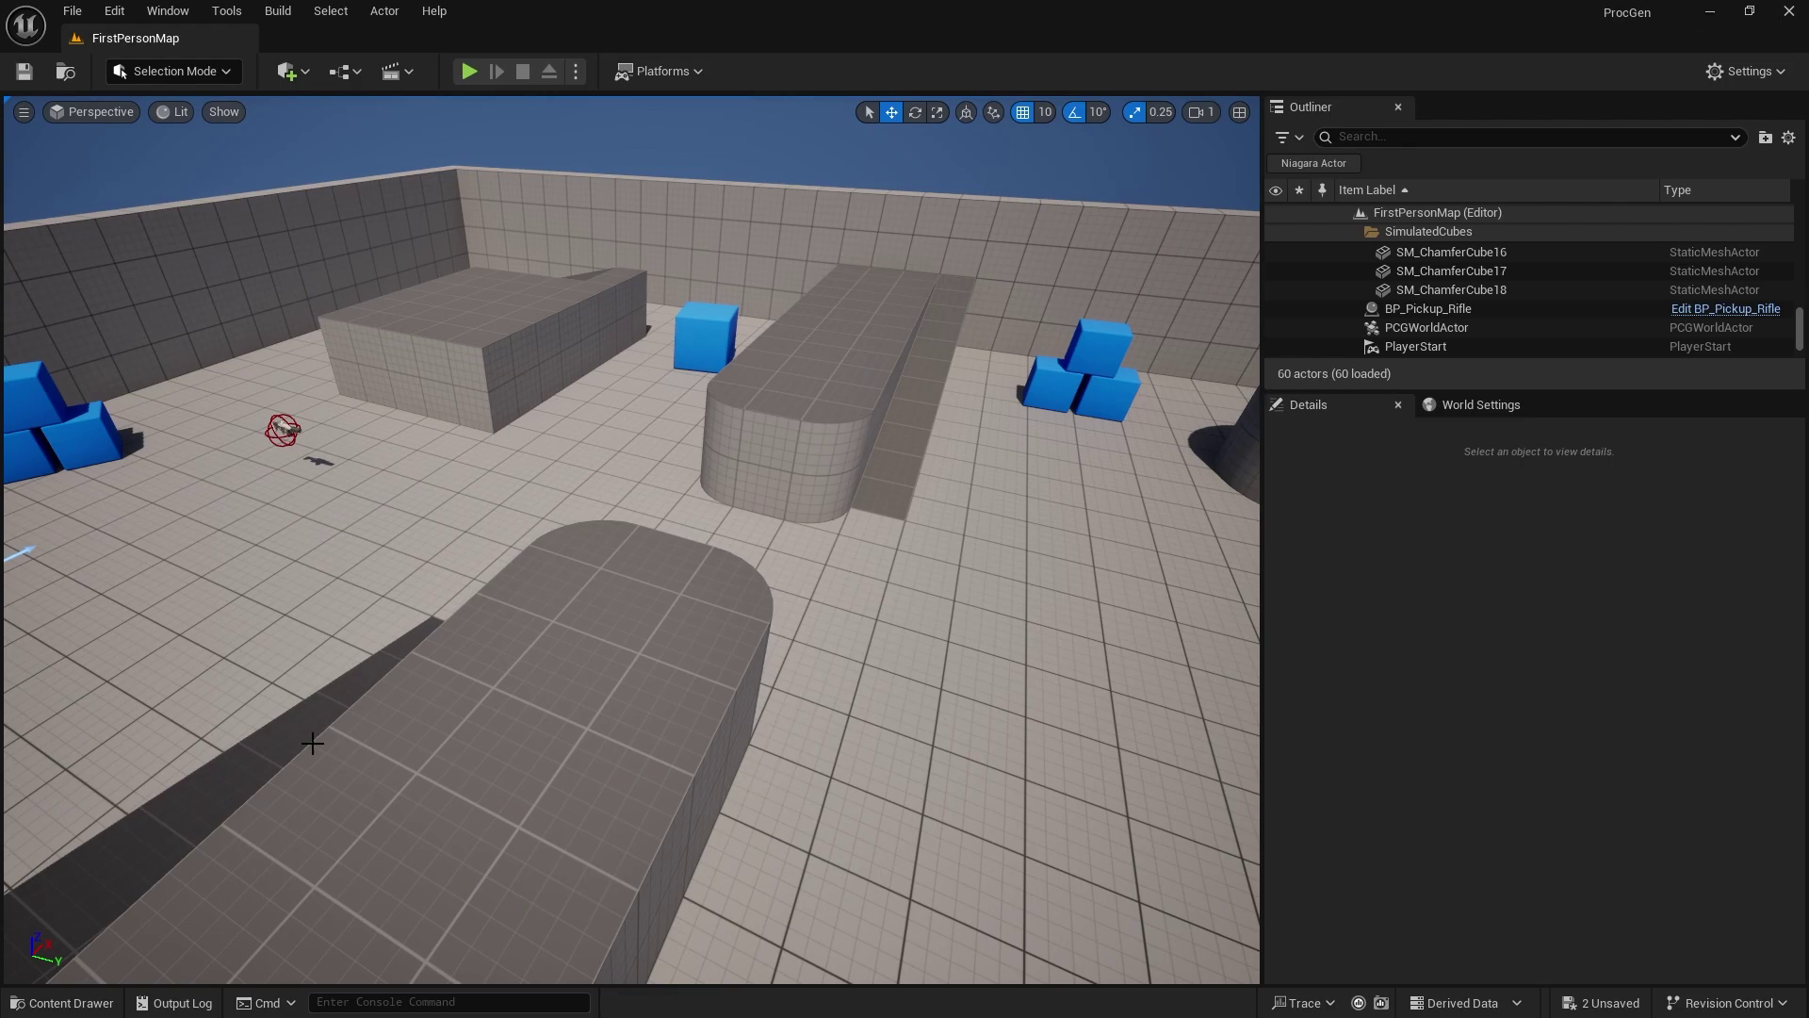
click(62, 1003)
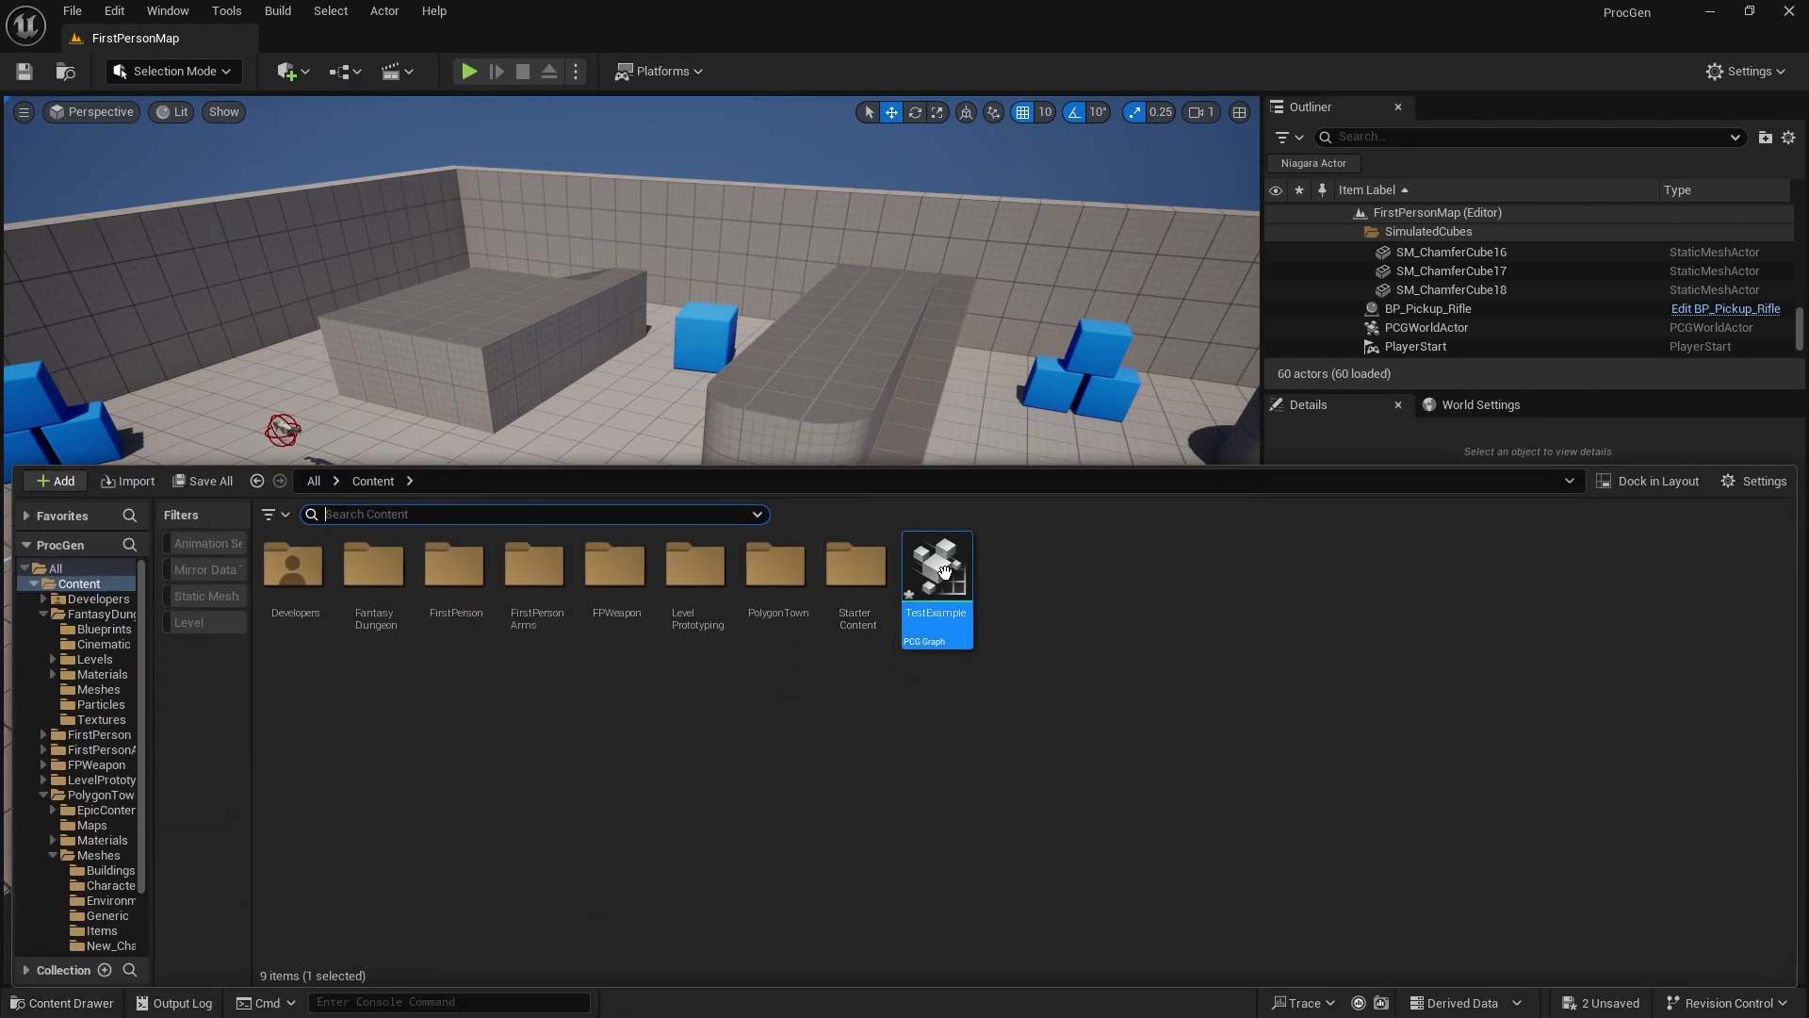
drag(943, 570, 877, 388)
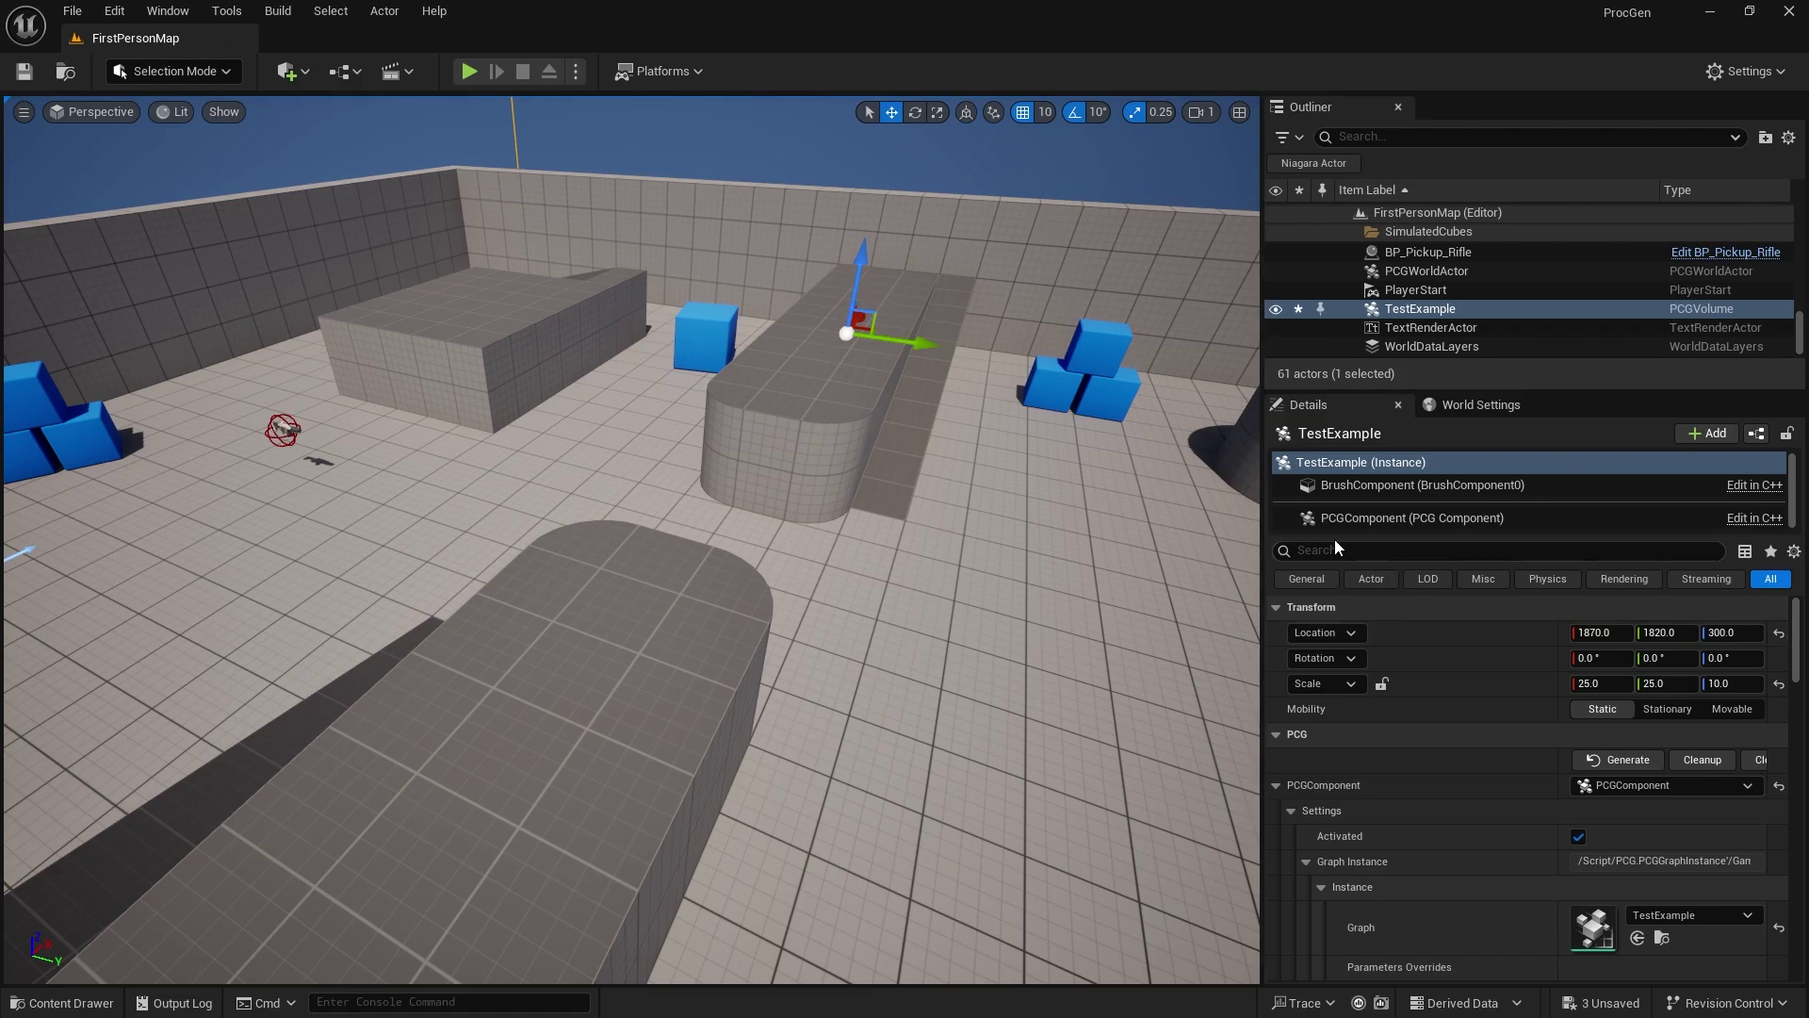
Step: Look up a spline component for the placed TestExample volume, and delete the volume from the level
drag(1333, 535, 1336, 620)
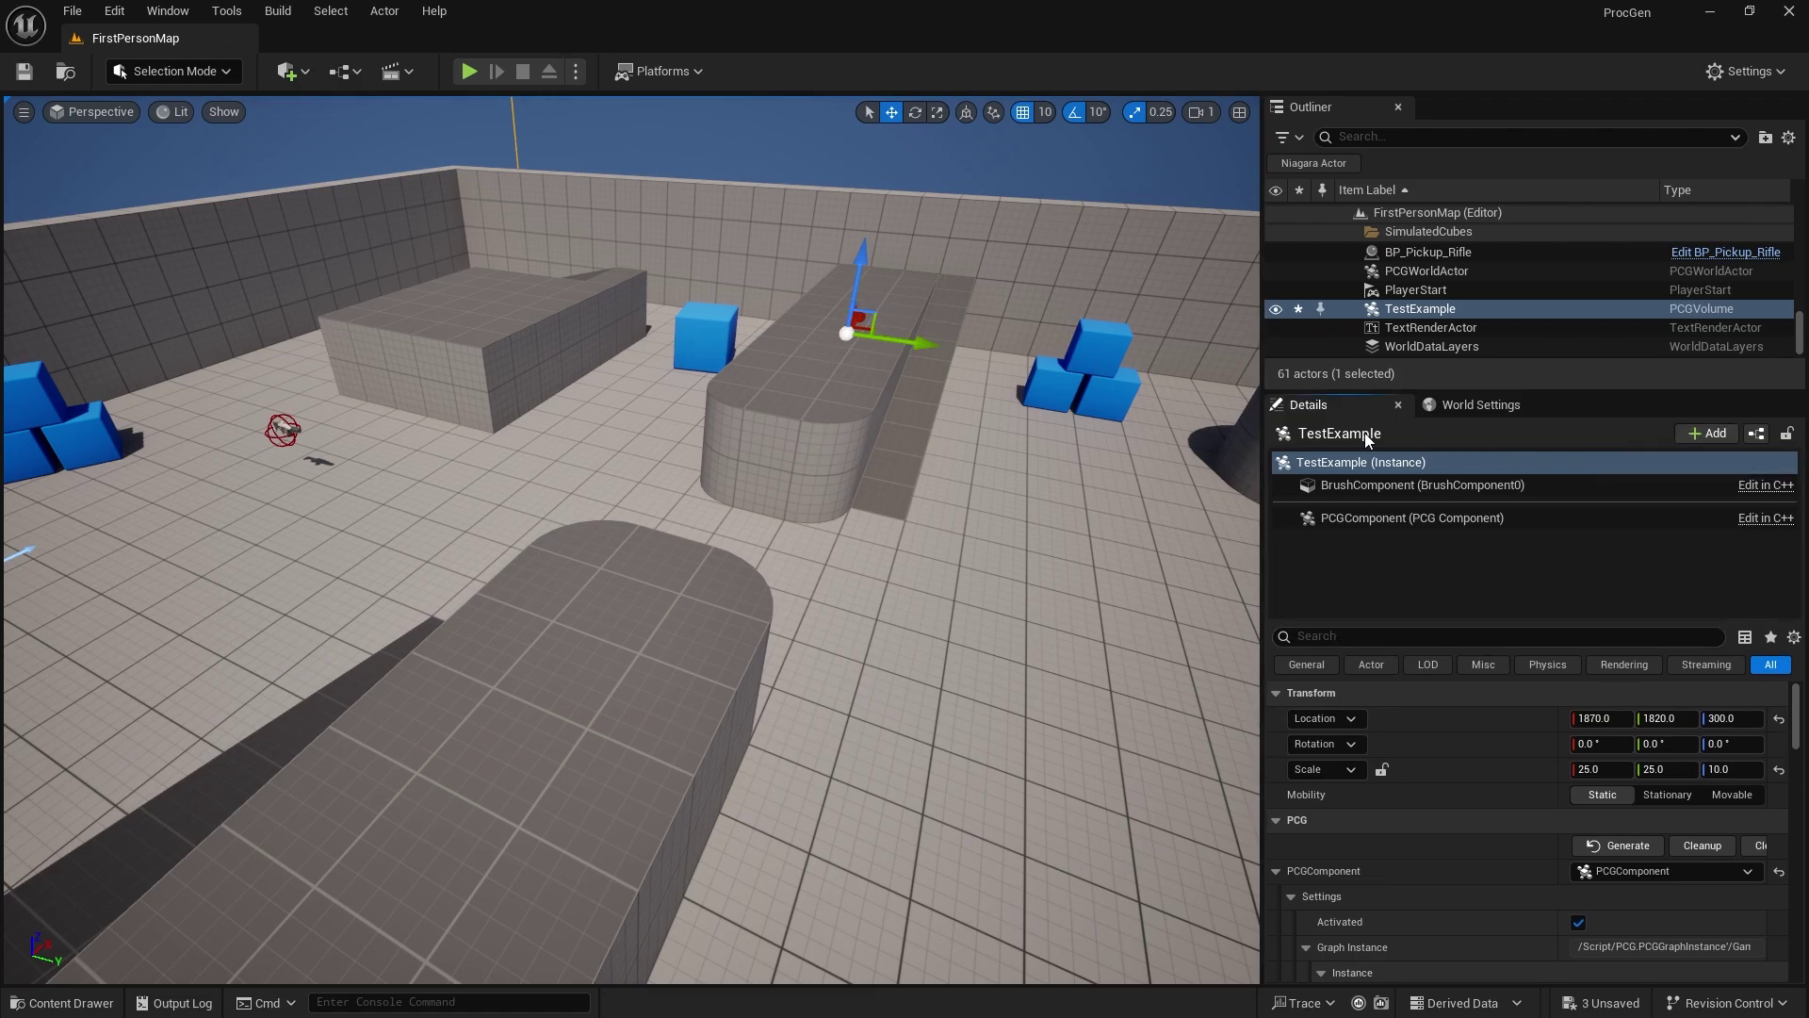
click(1692, 433)
text(spline)
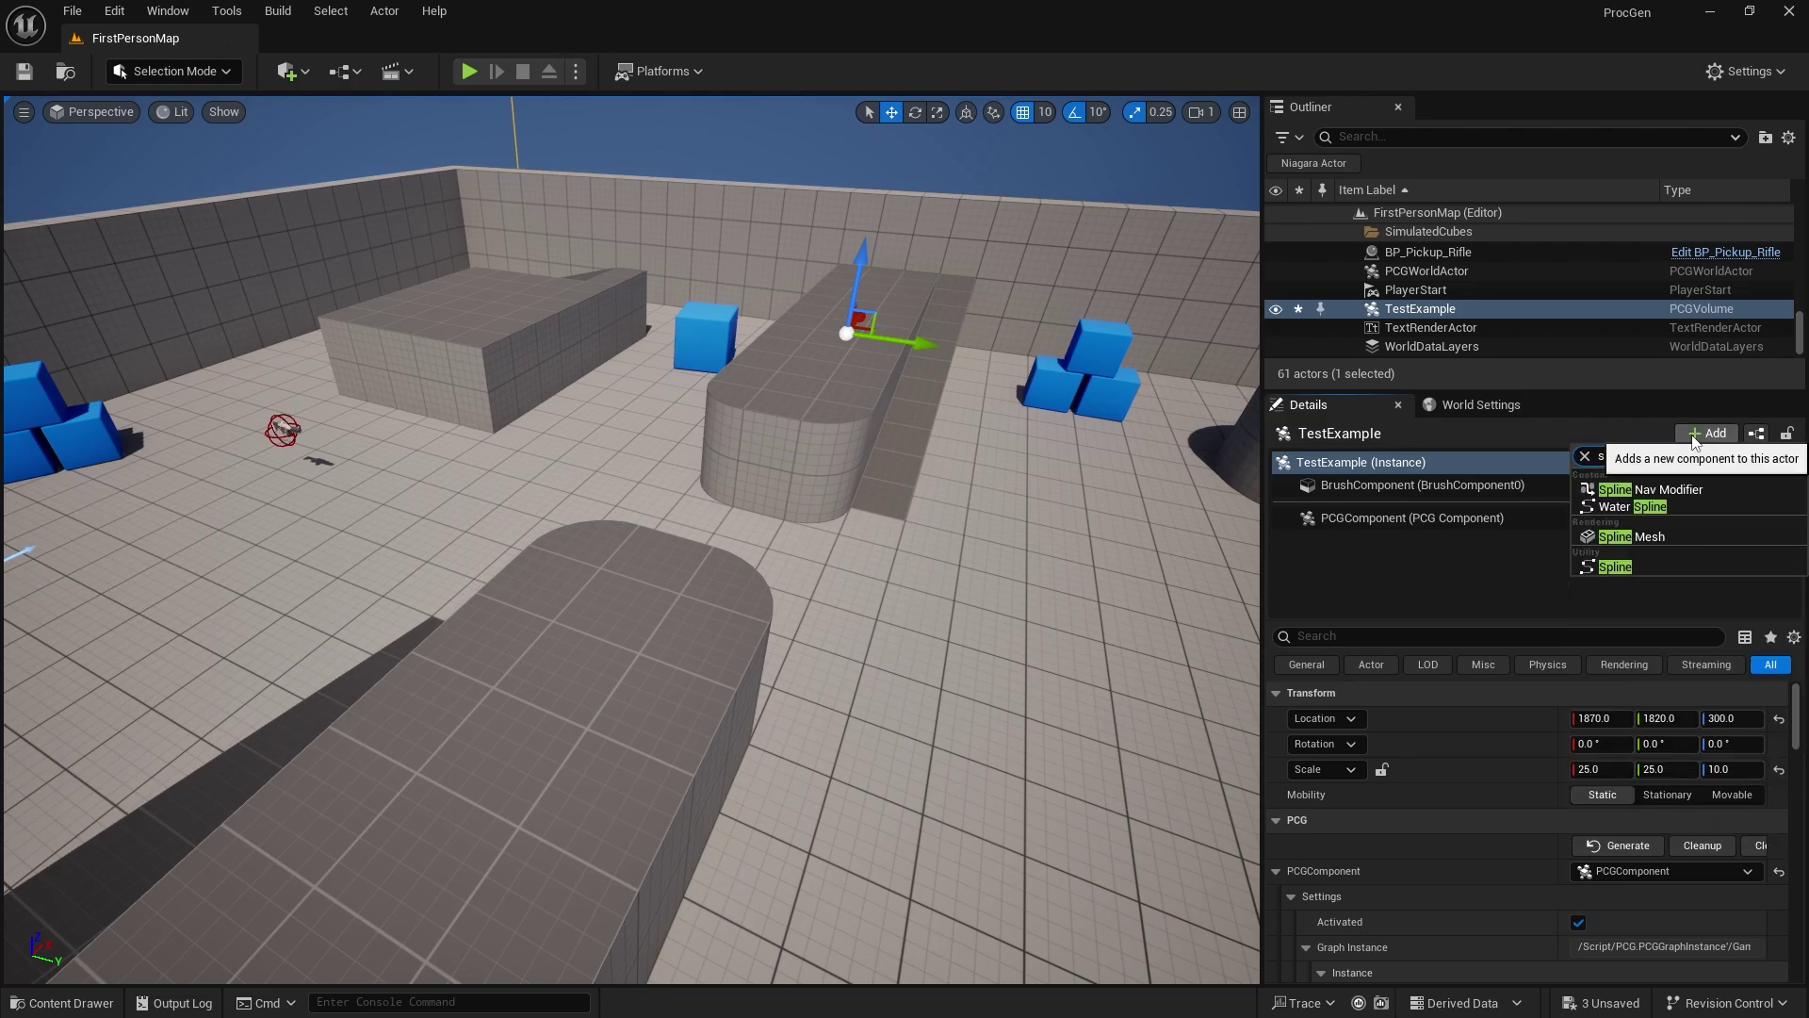
drag(819, 493, 858, 370)
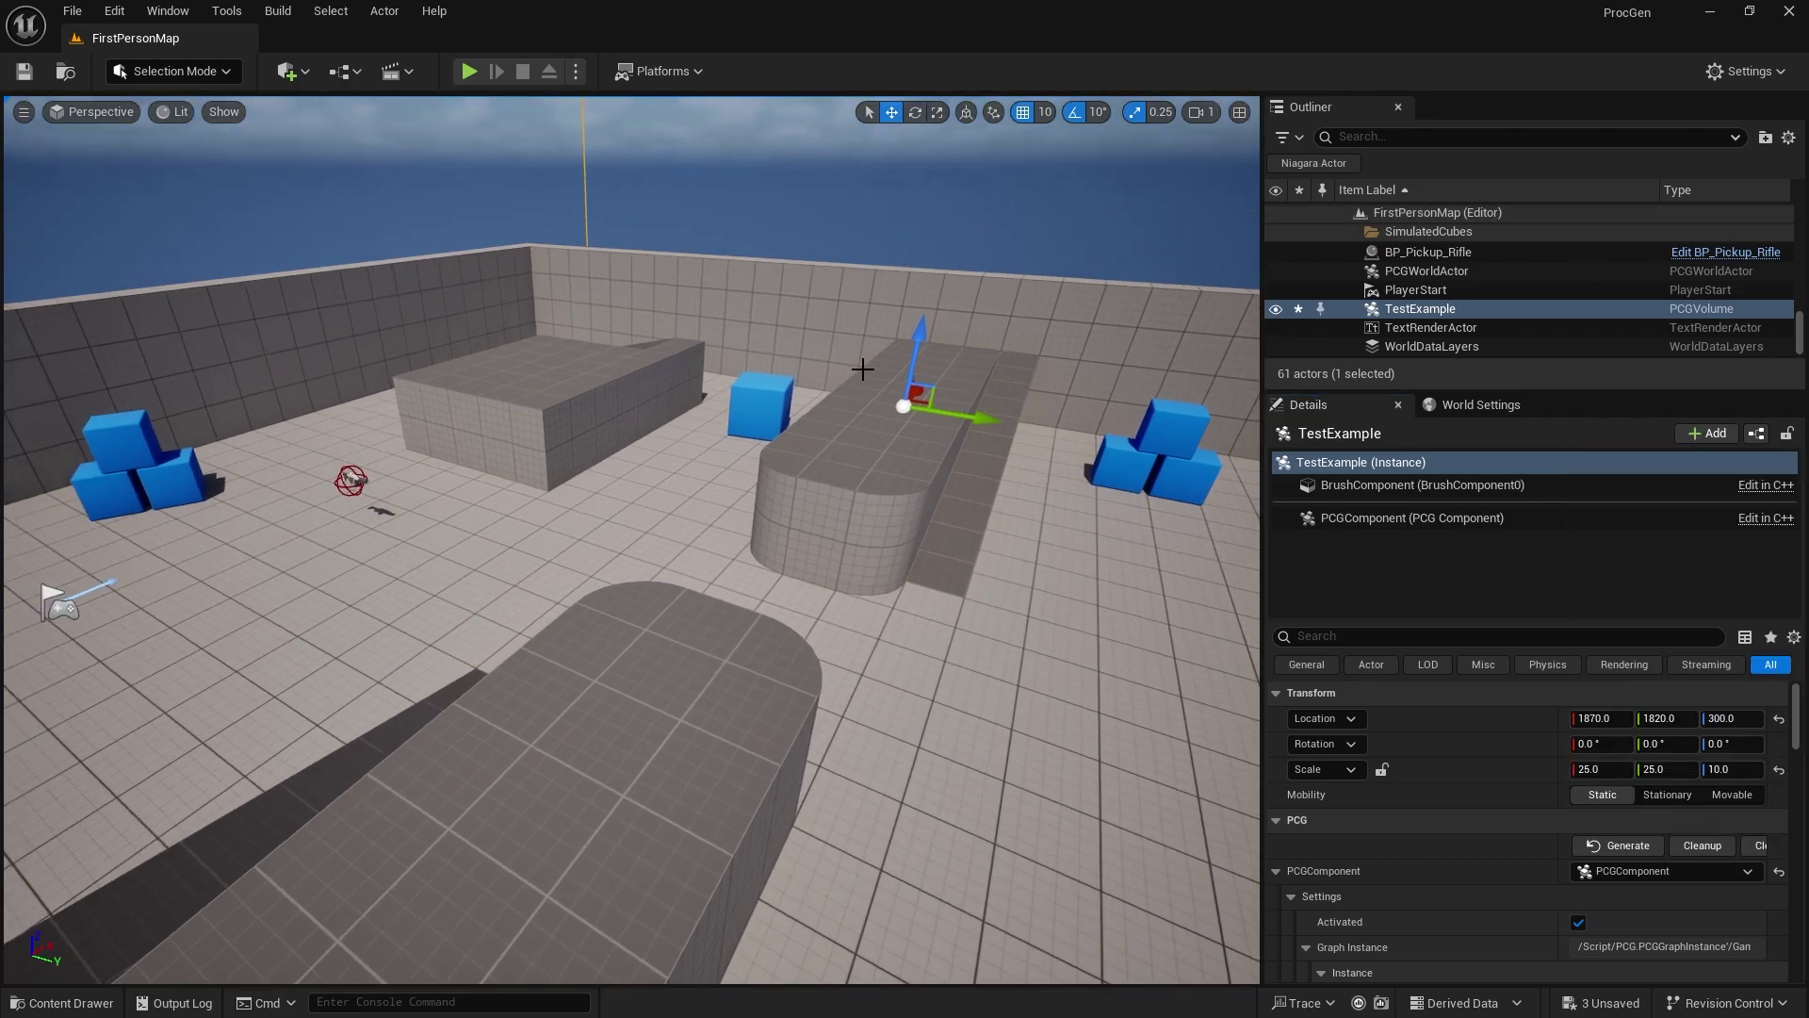
key(Delete)
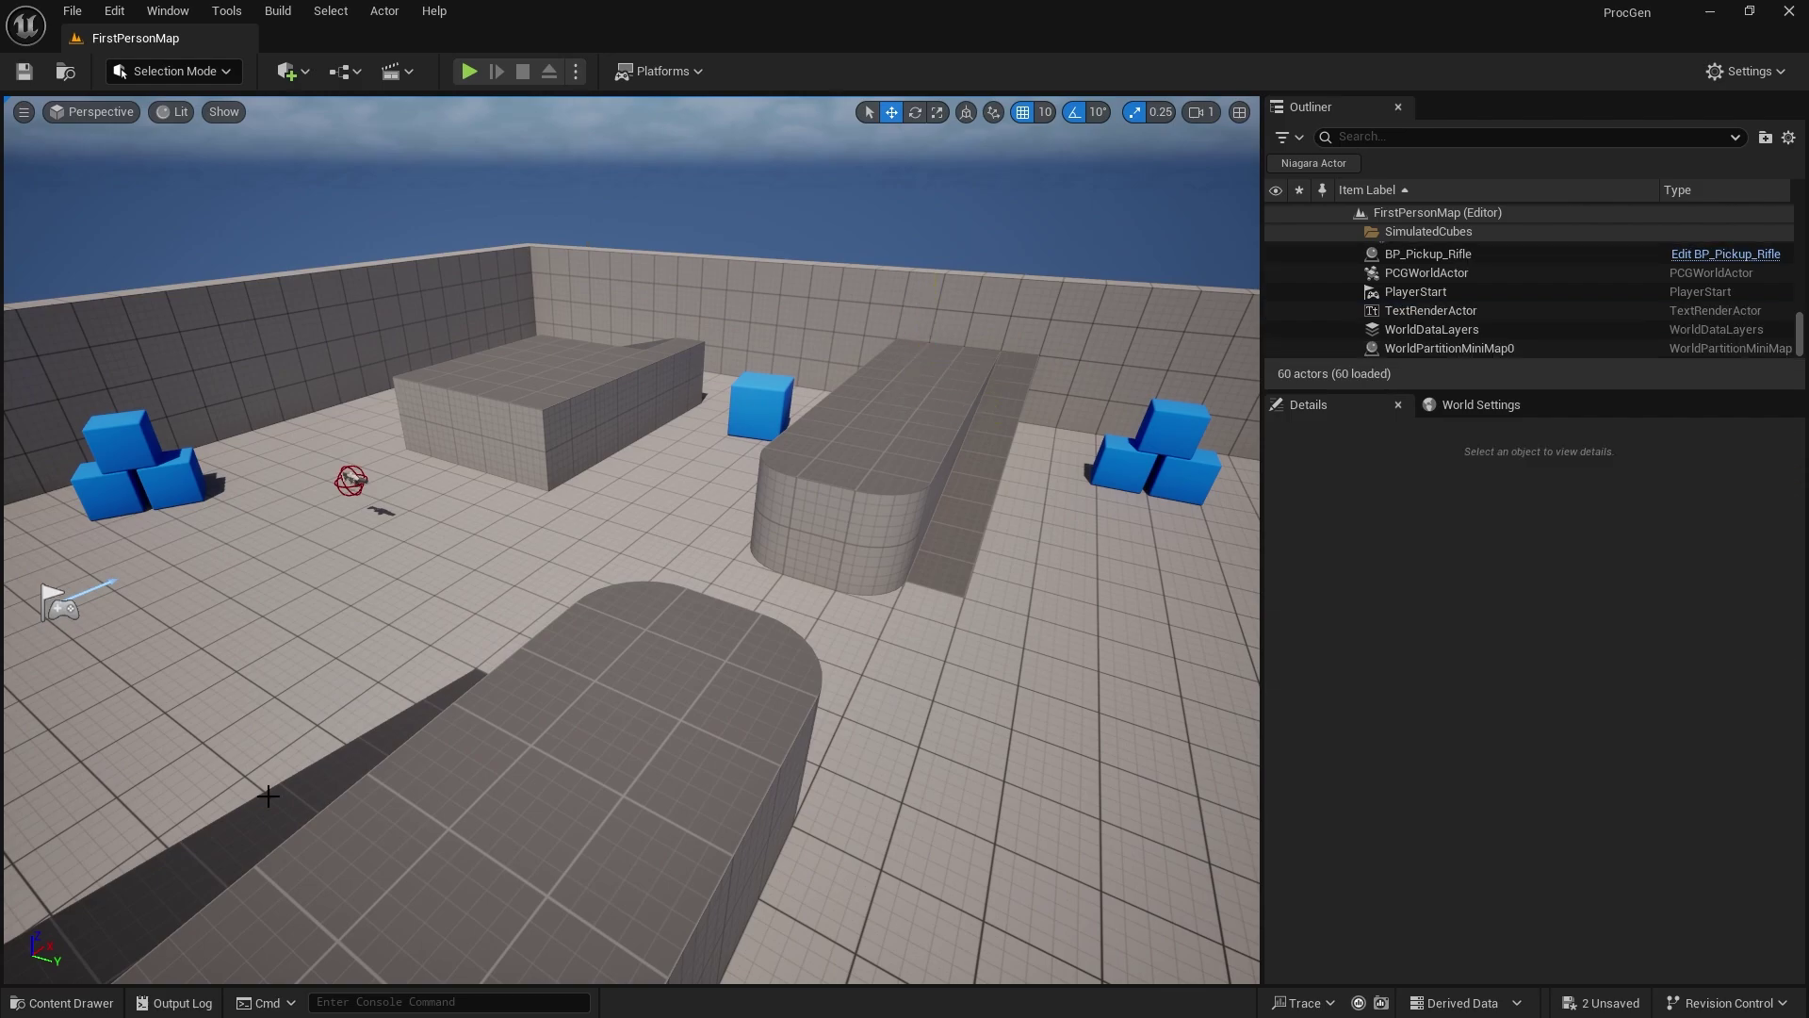
Step: Create a Blueprint Class with Actor as its parent in the Content folder and name it BP_Wall
click(62, 1003)
right_click(1082, 605)
mouse_move(1083, 608)
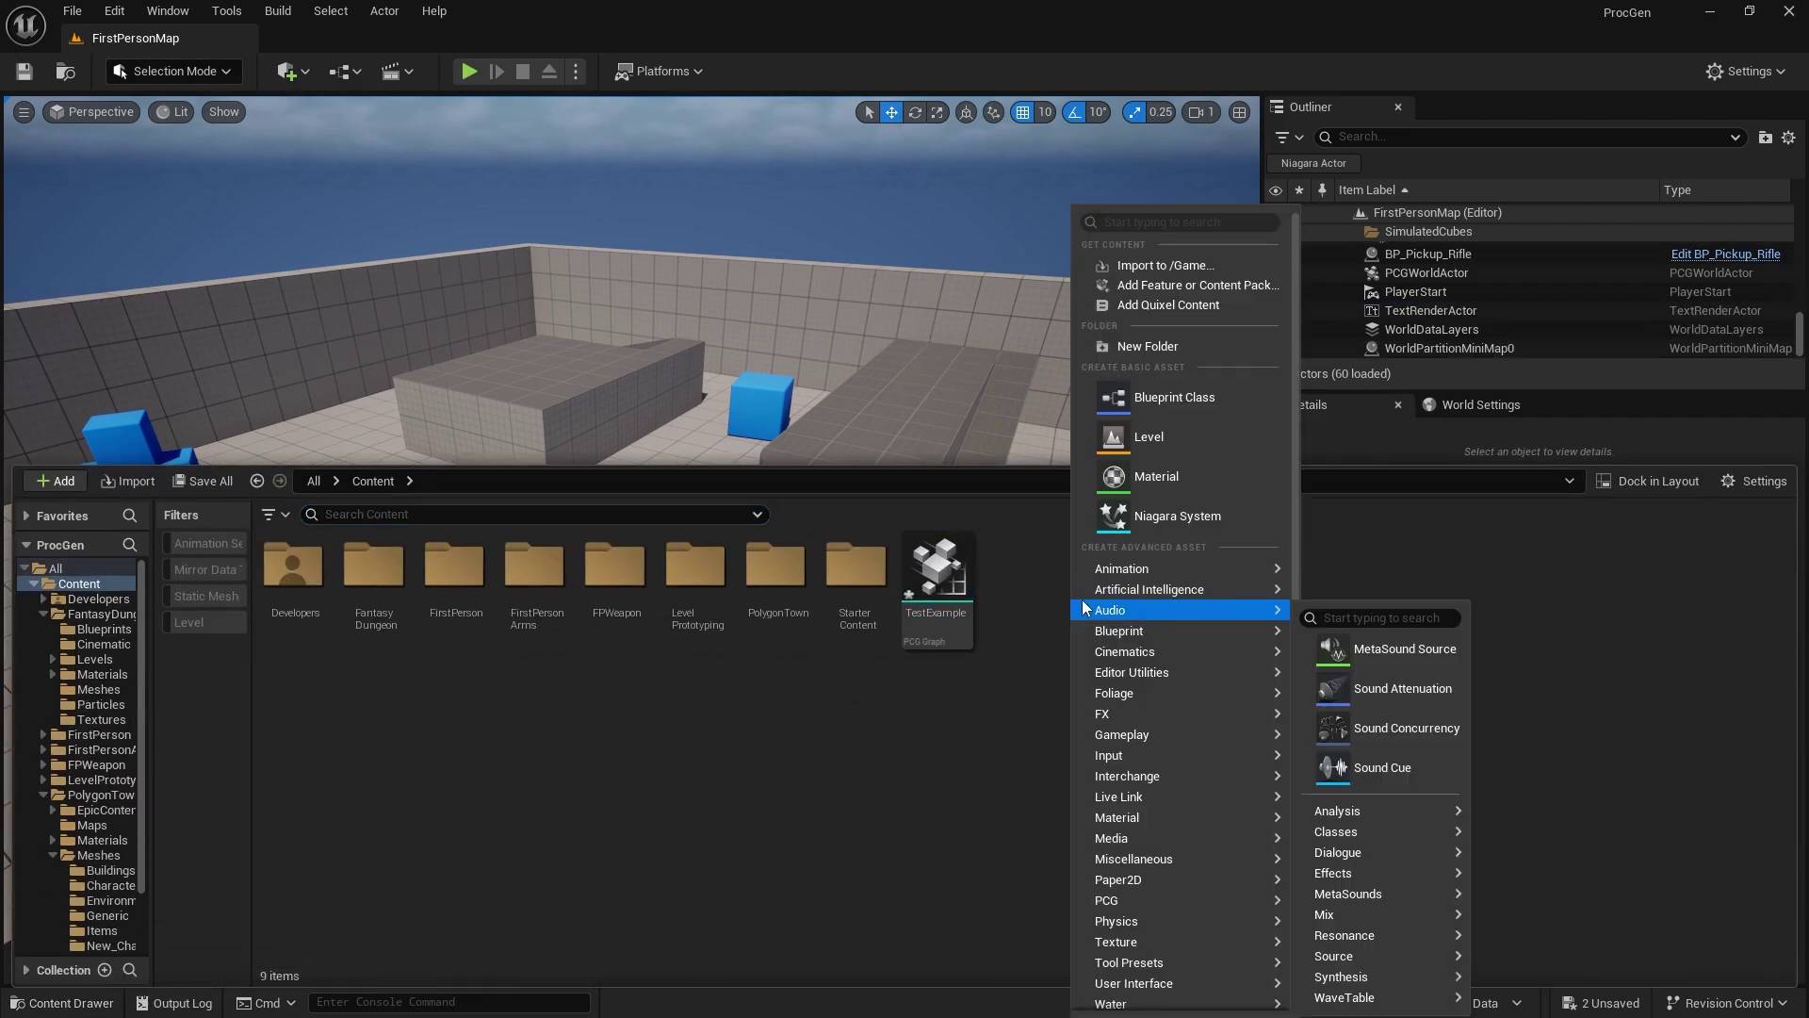
click(1160, 397)
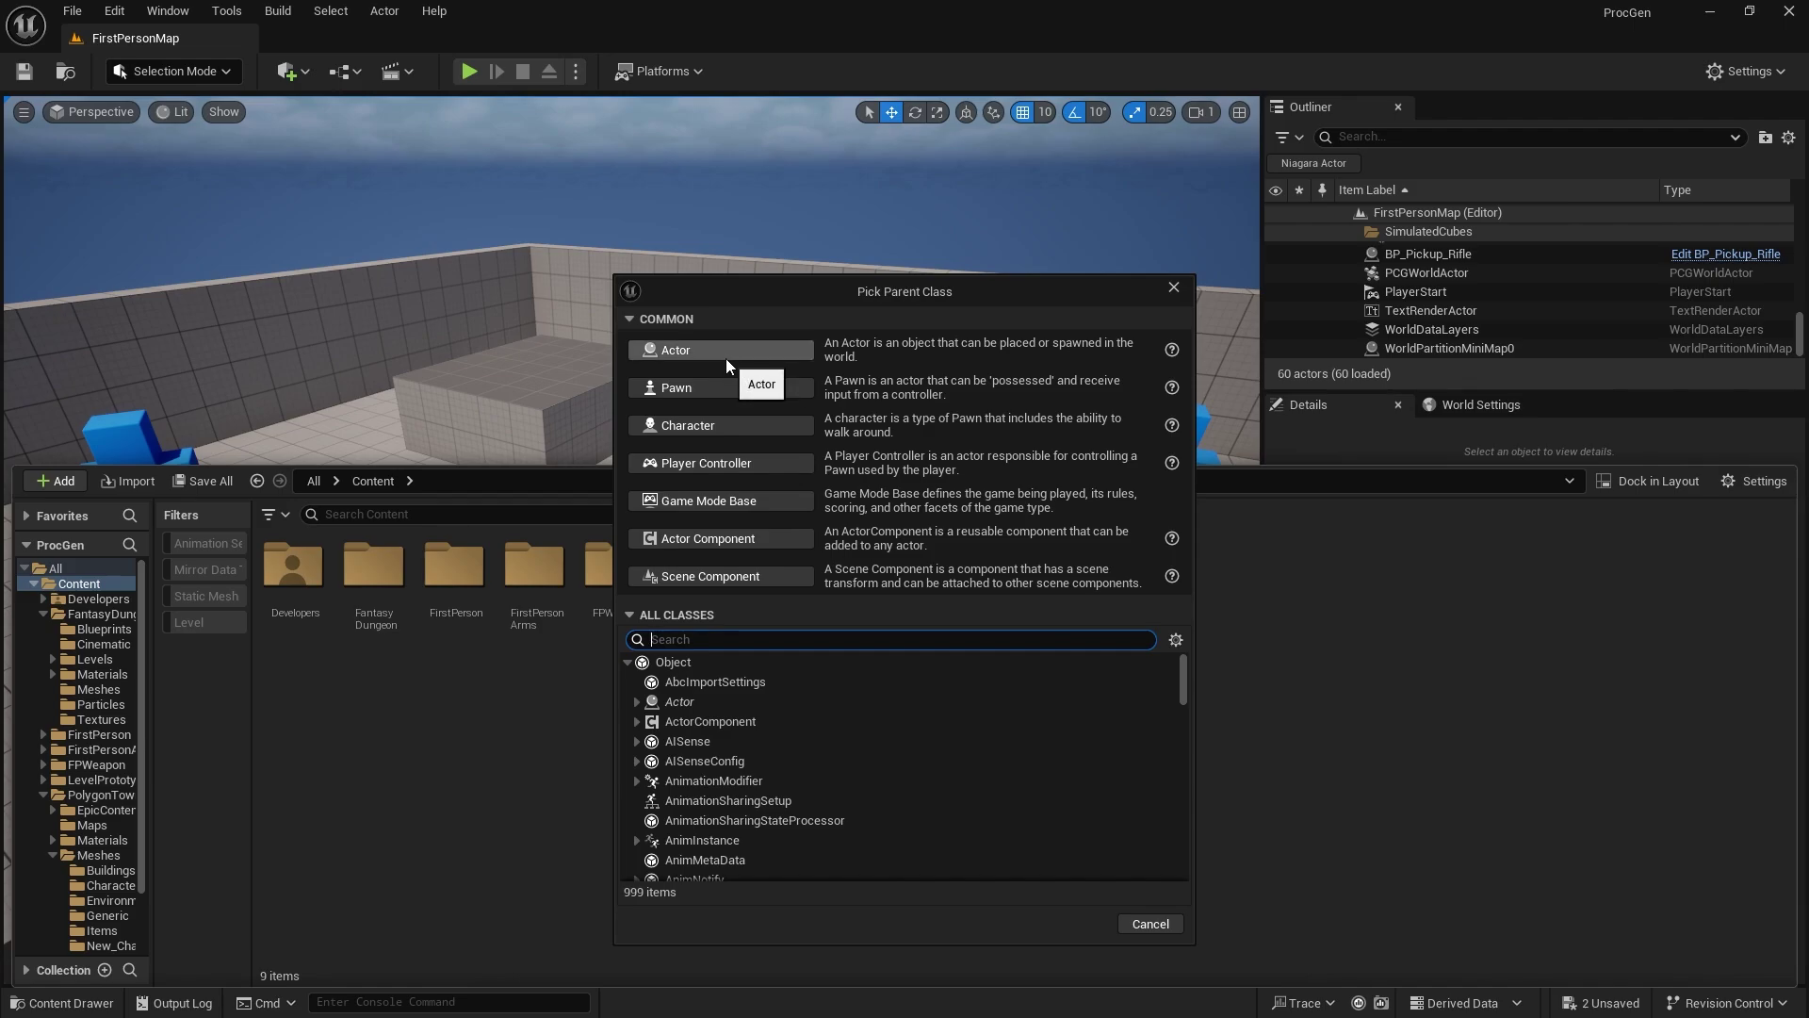
click(706, 358)
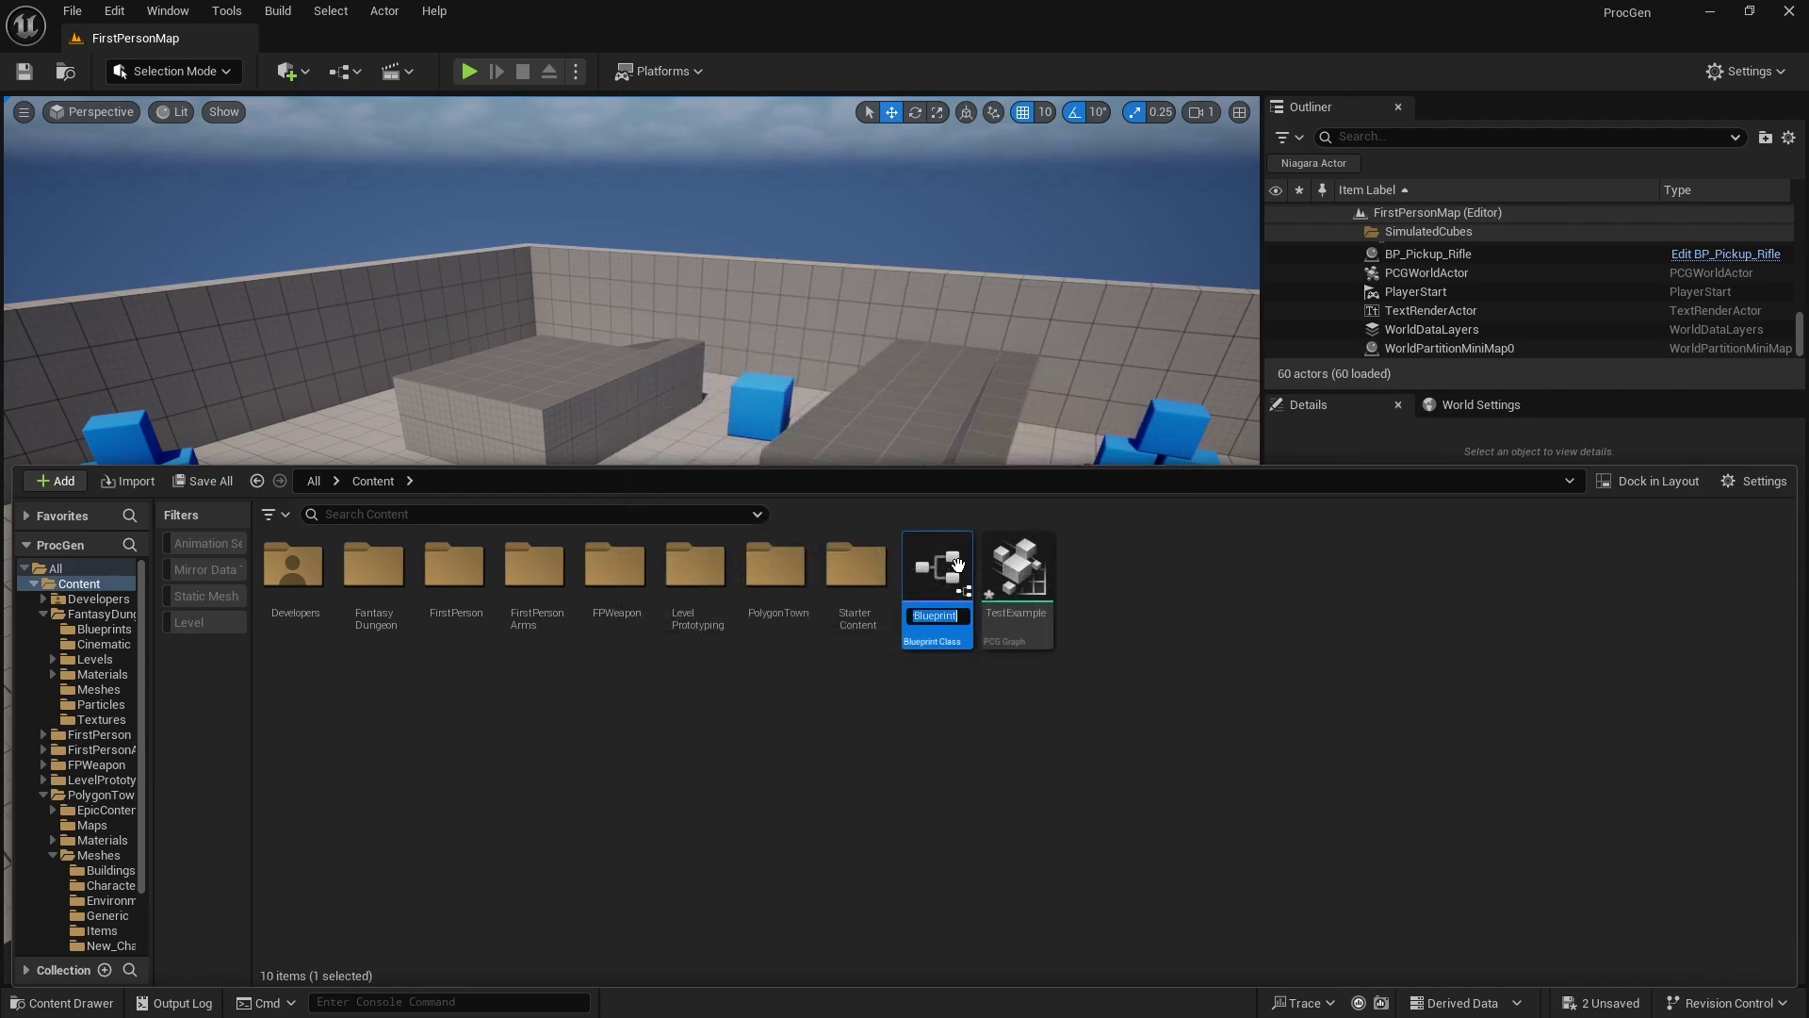
text(BP_Wall)
key(Return)
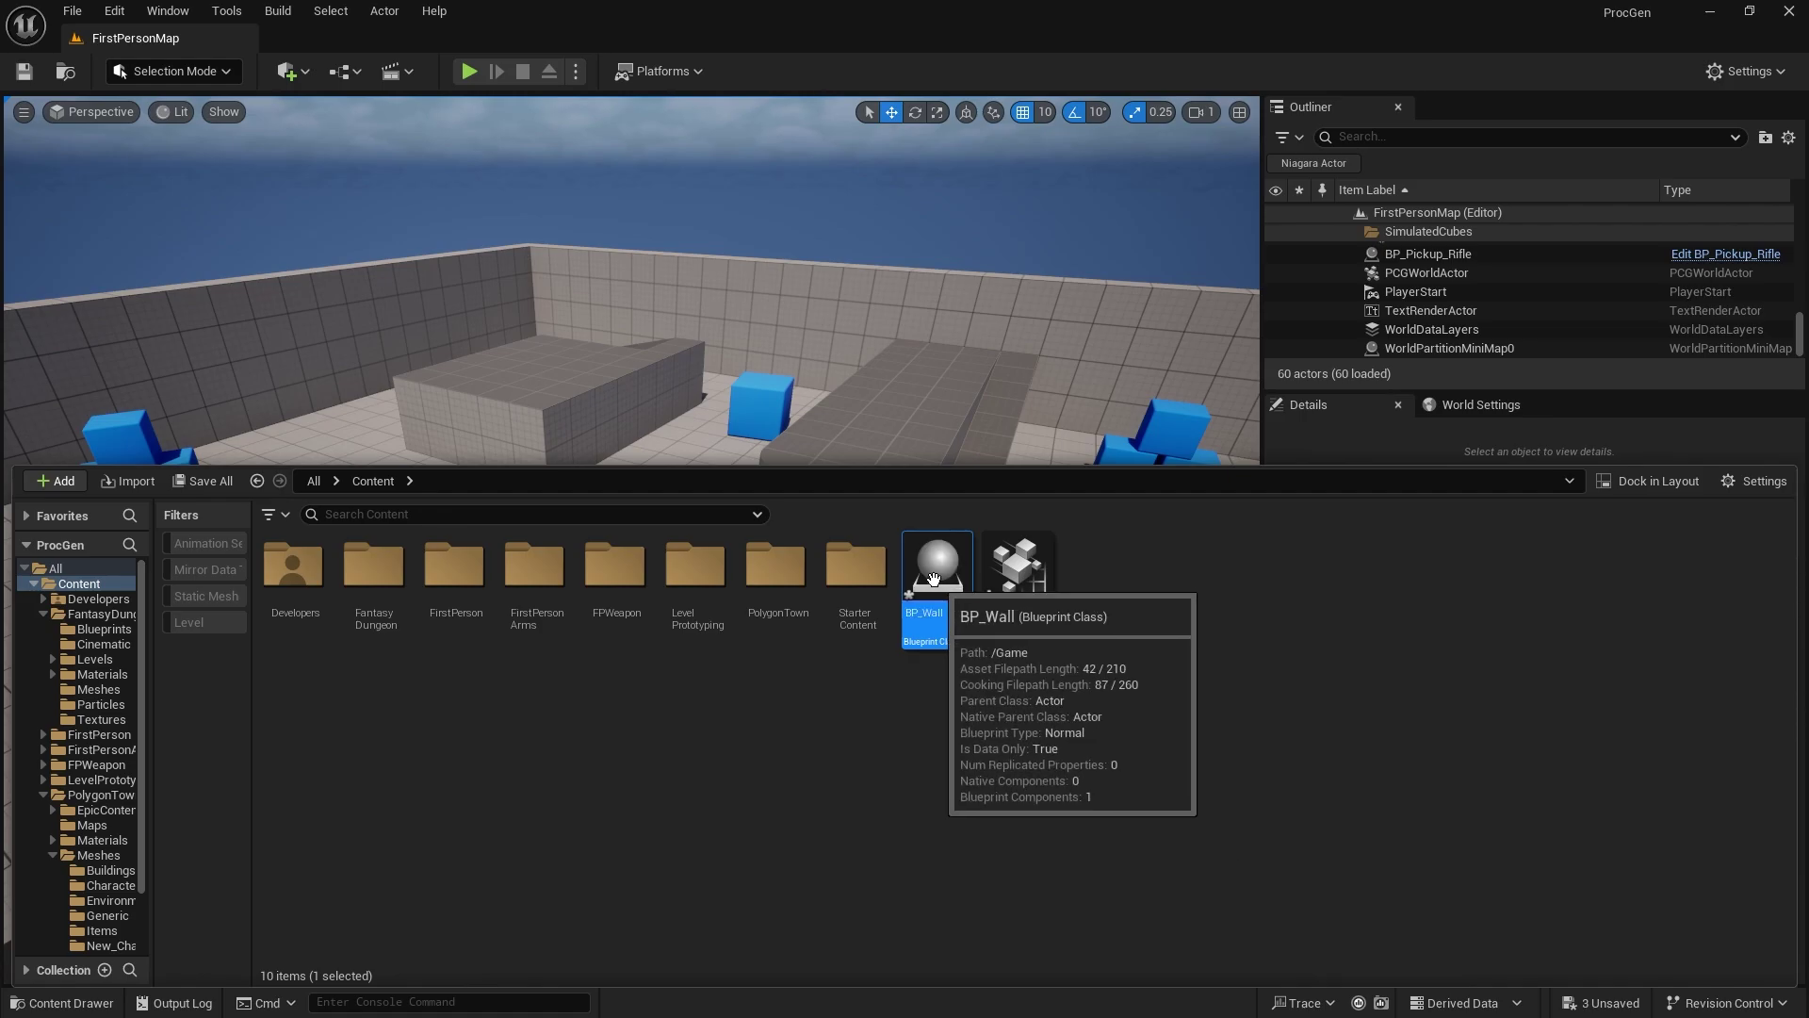
Step: Open the BP_Wall blueprint and add a PCG component and a Spline component to it
double_click(938, 575)
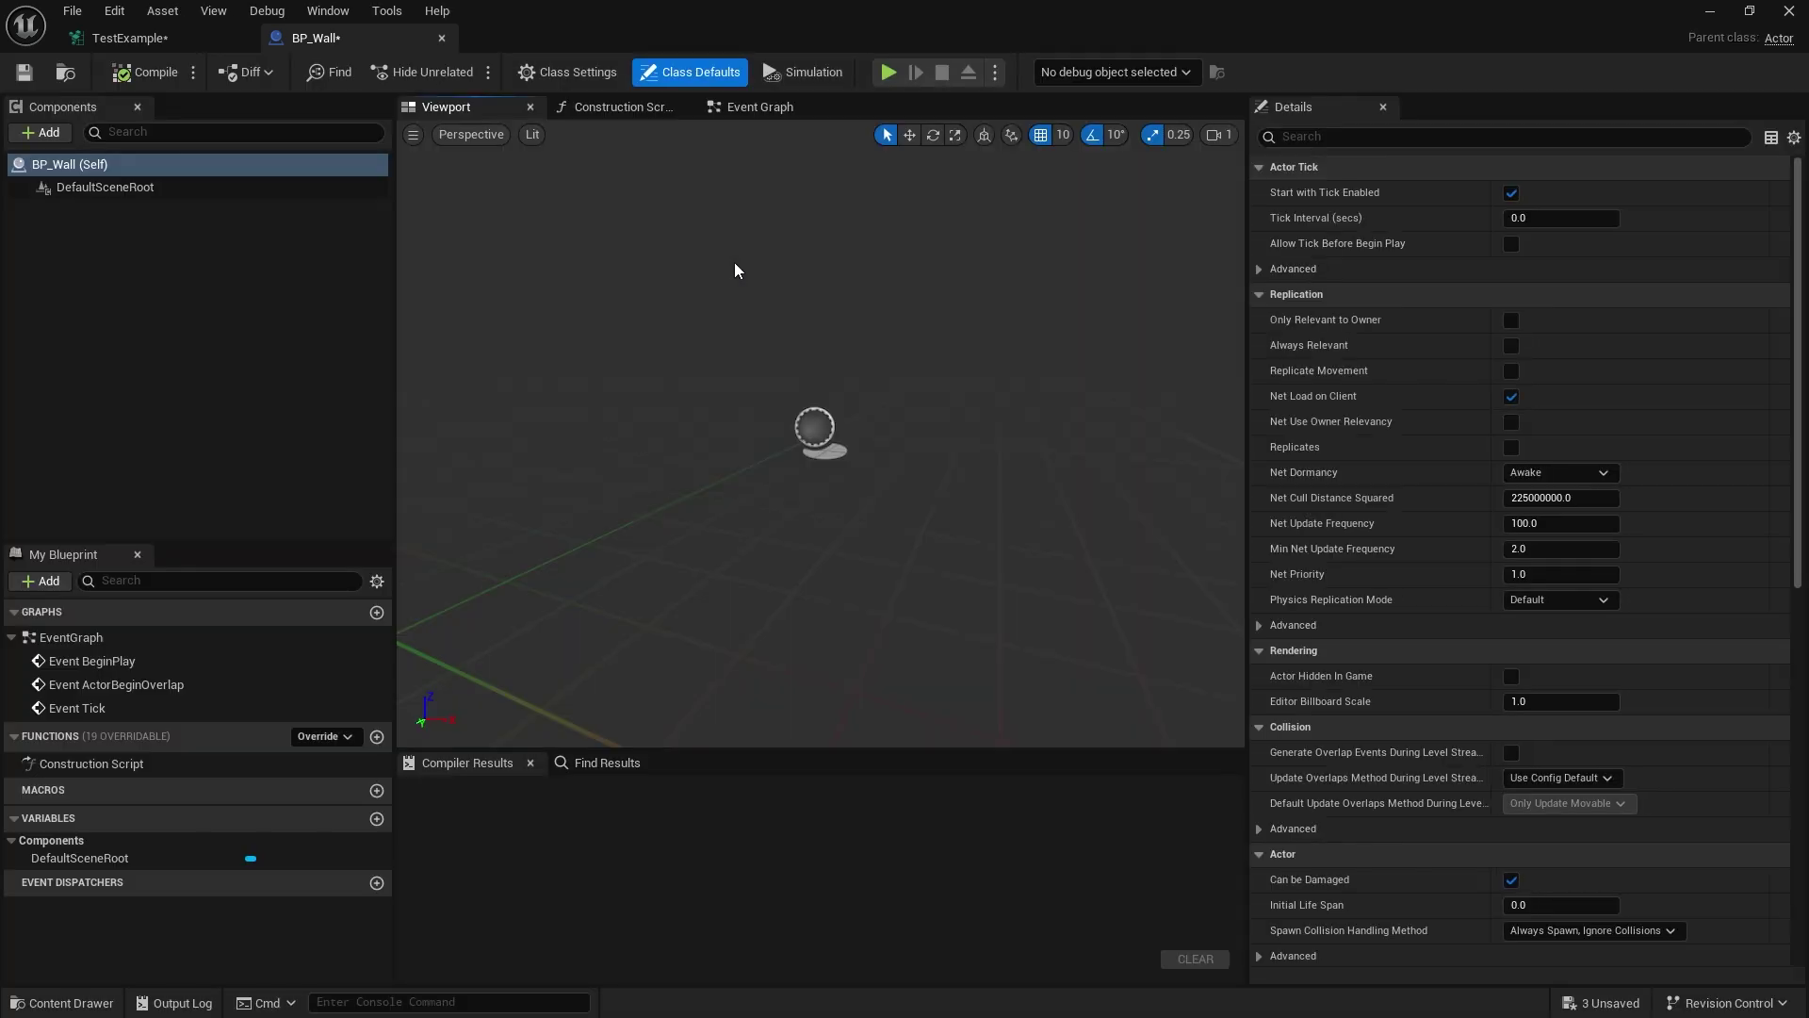
click(38, 132)
text(pcg)
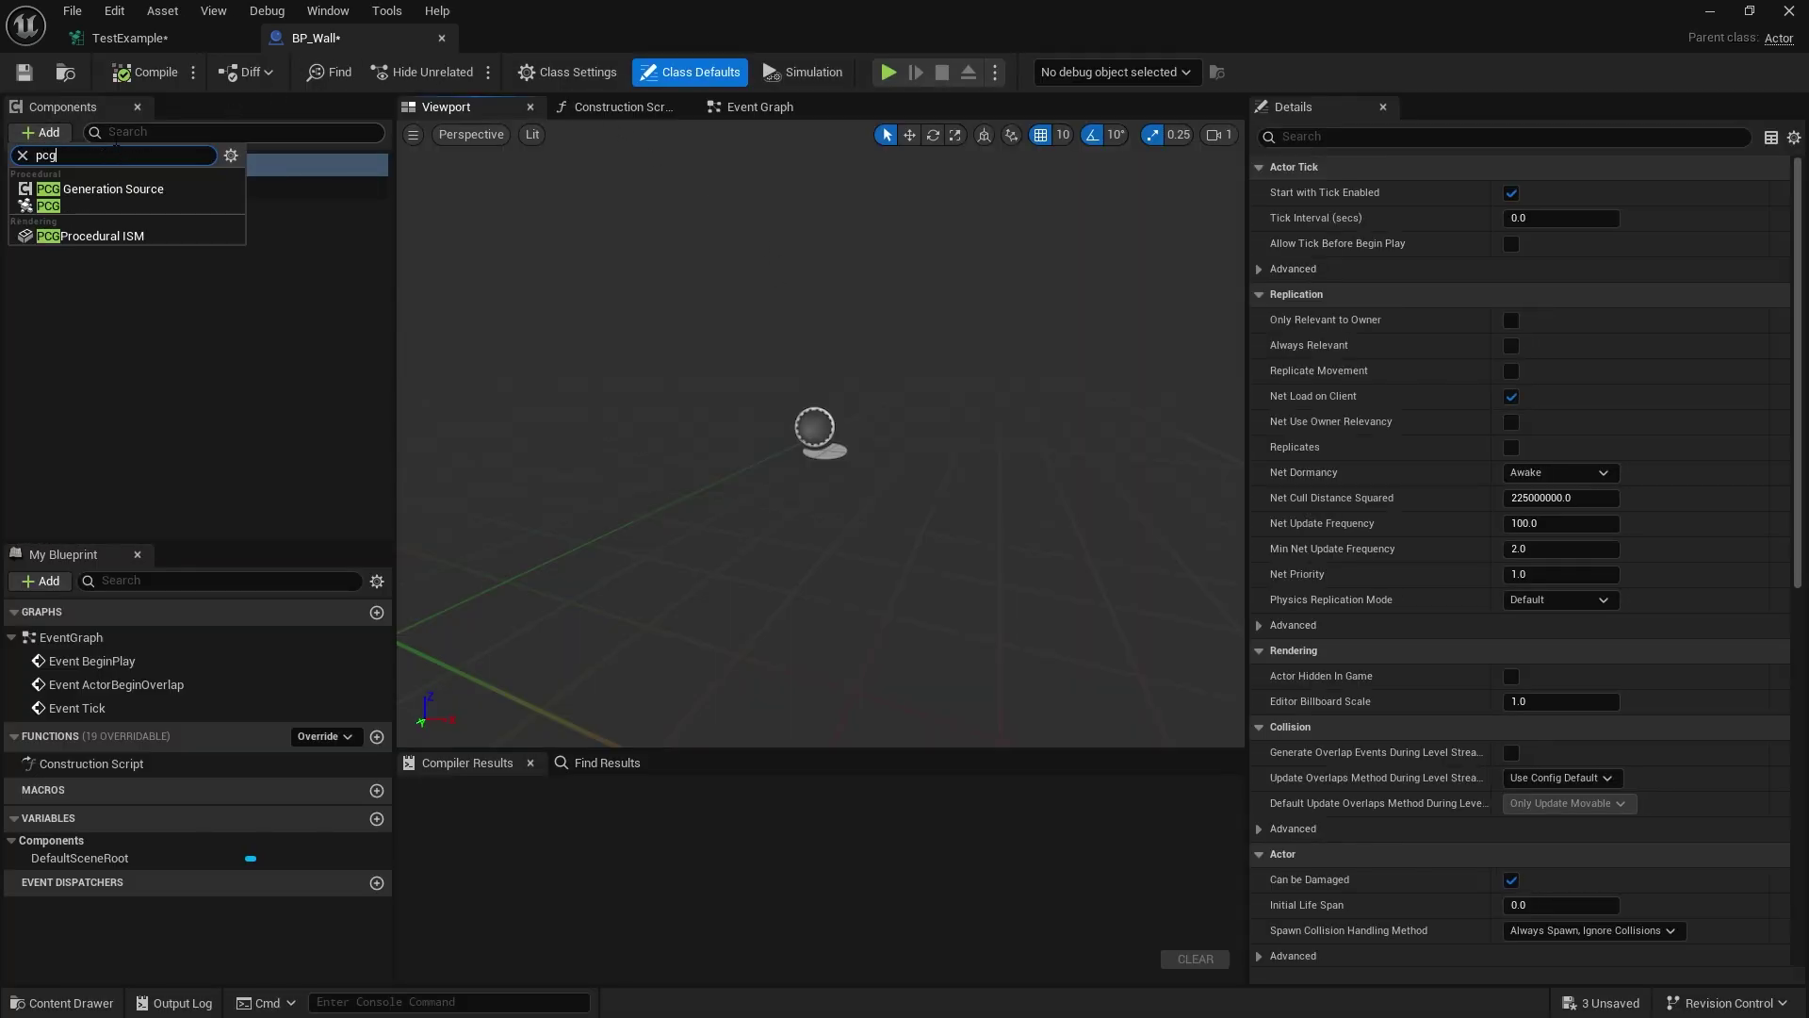
click(56, 206)
click(104, 251)
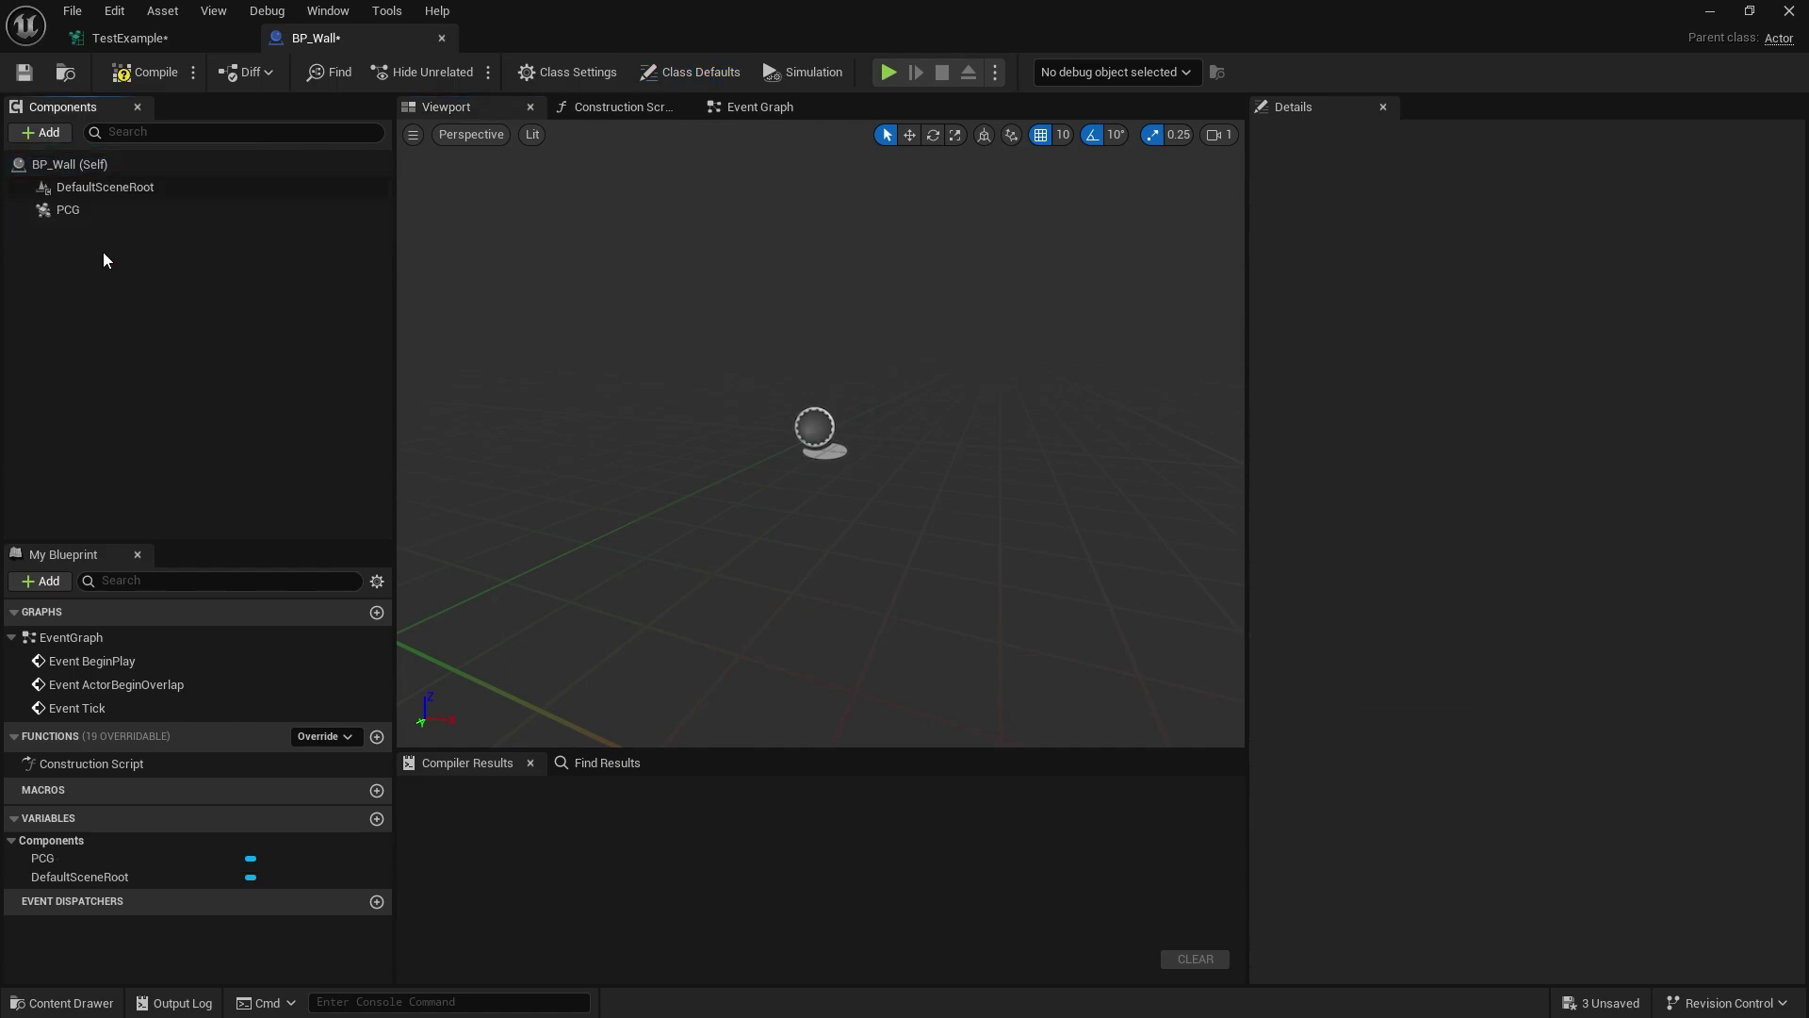
click(42, 132)
text(spline)
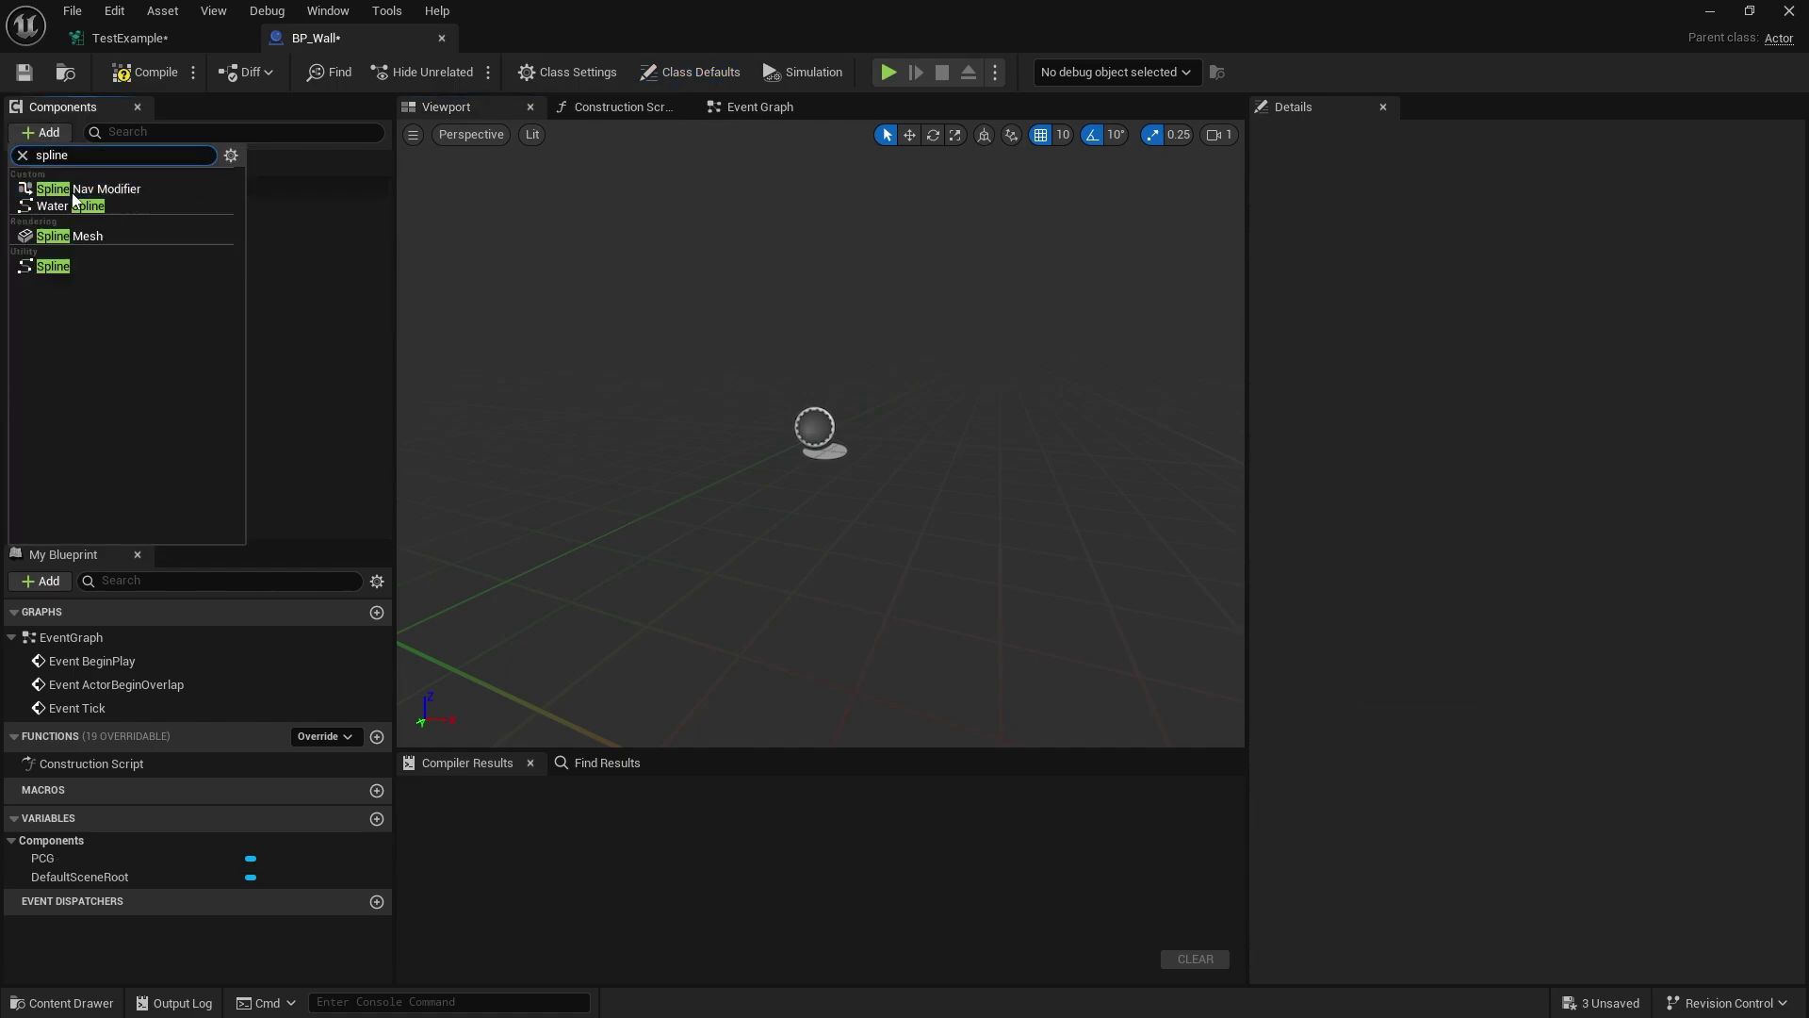
click(75, 263)
Step: Assign TestExample as the graph of BP_Wall's PCG component
click(60, 234)
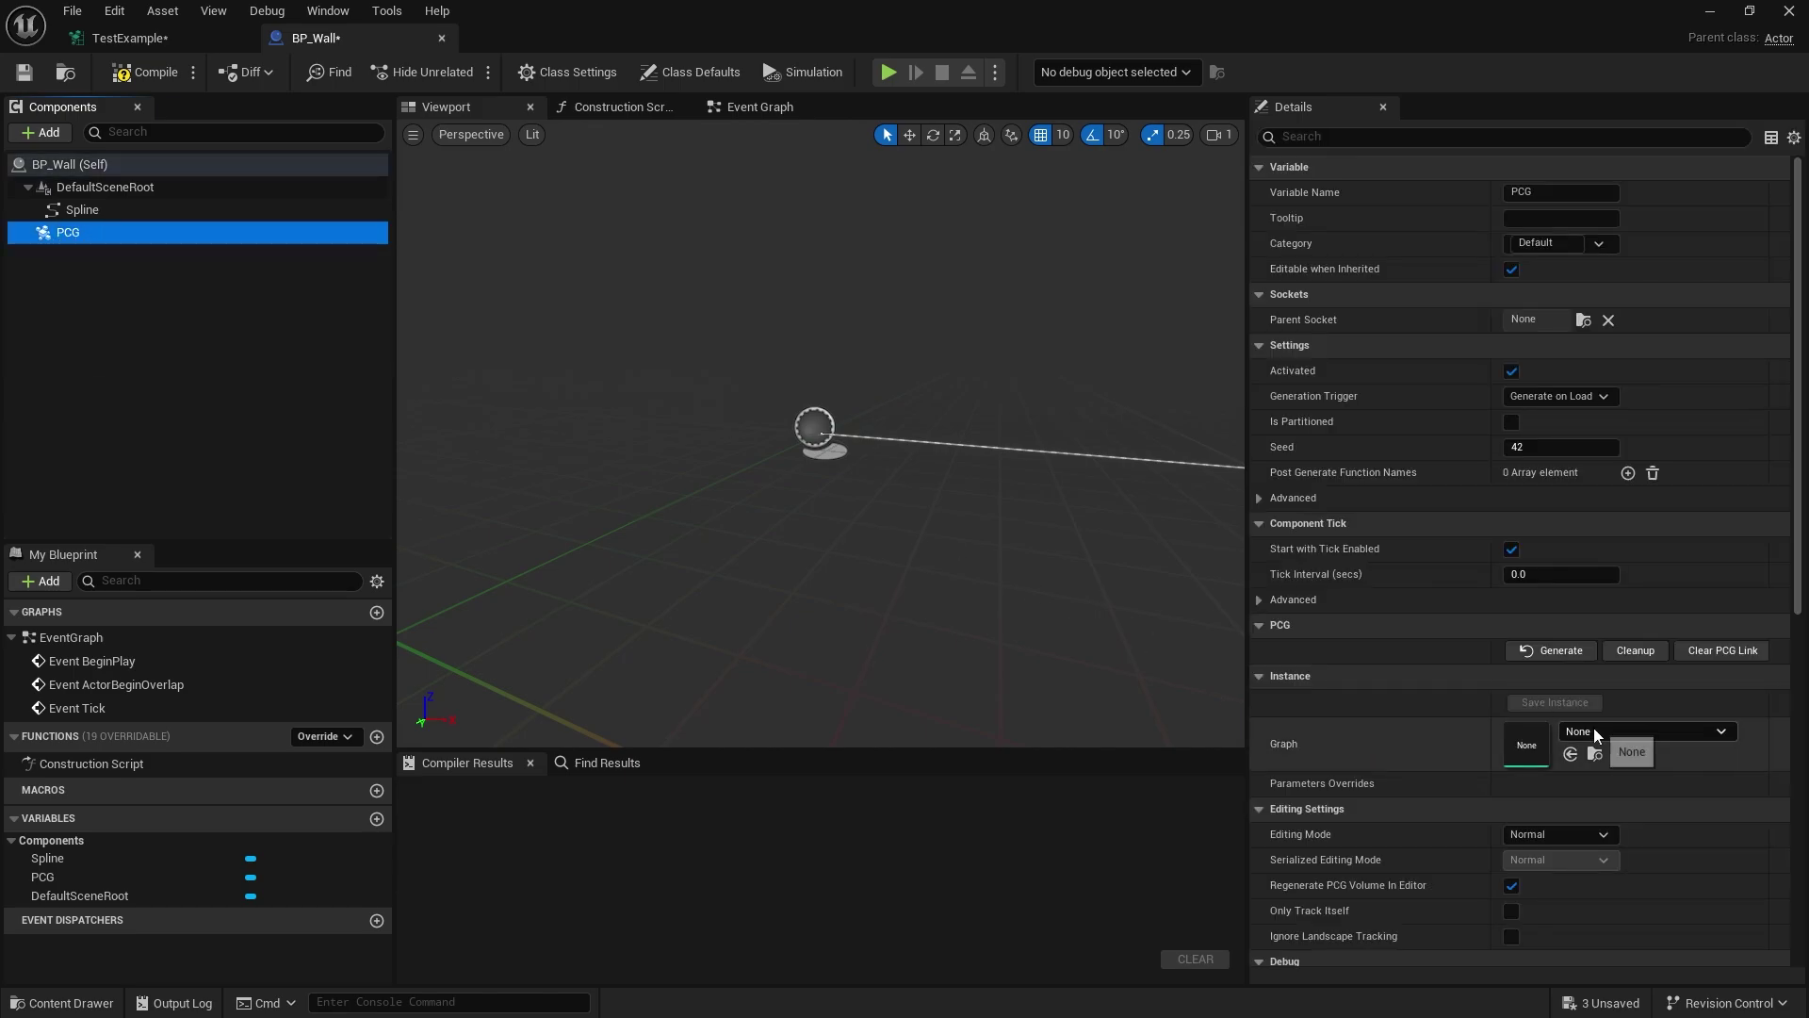
click(1621, 732)
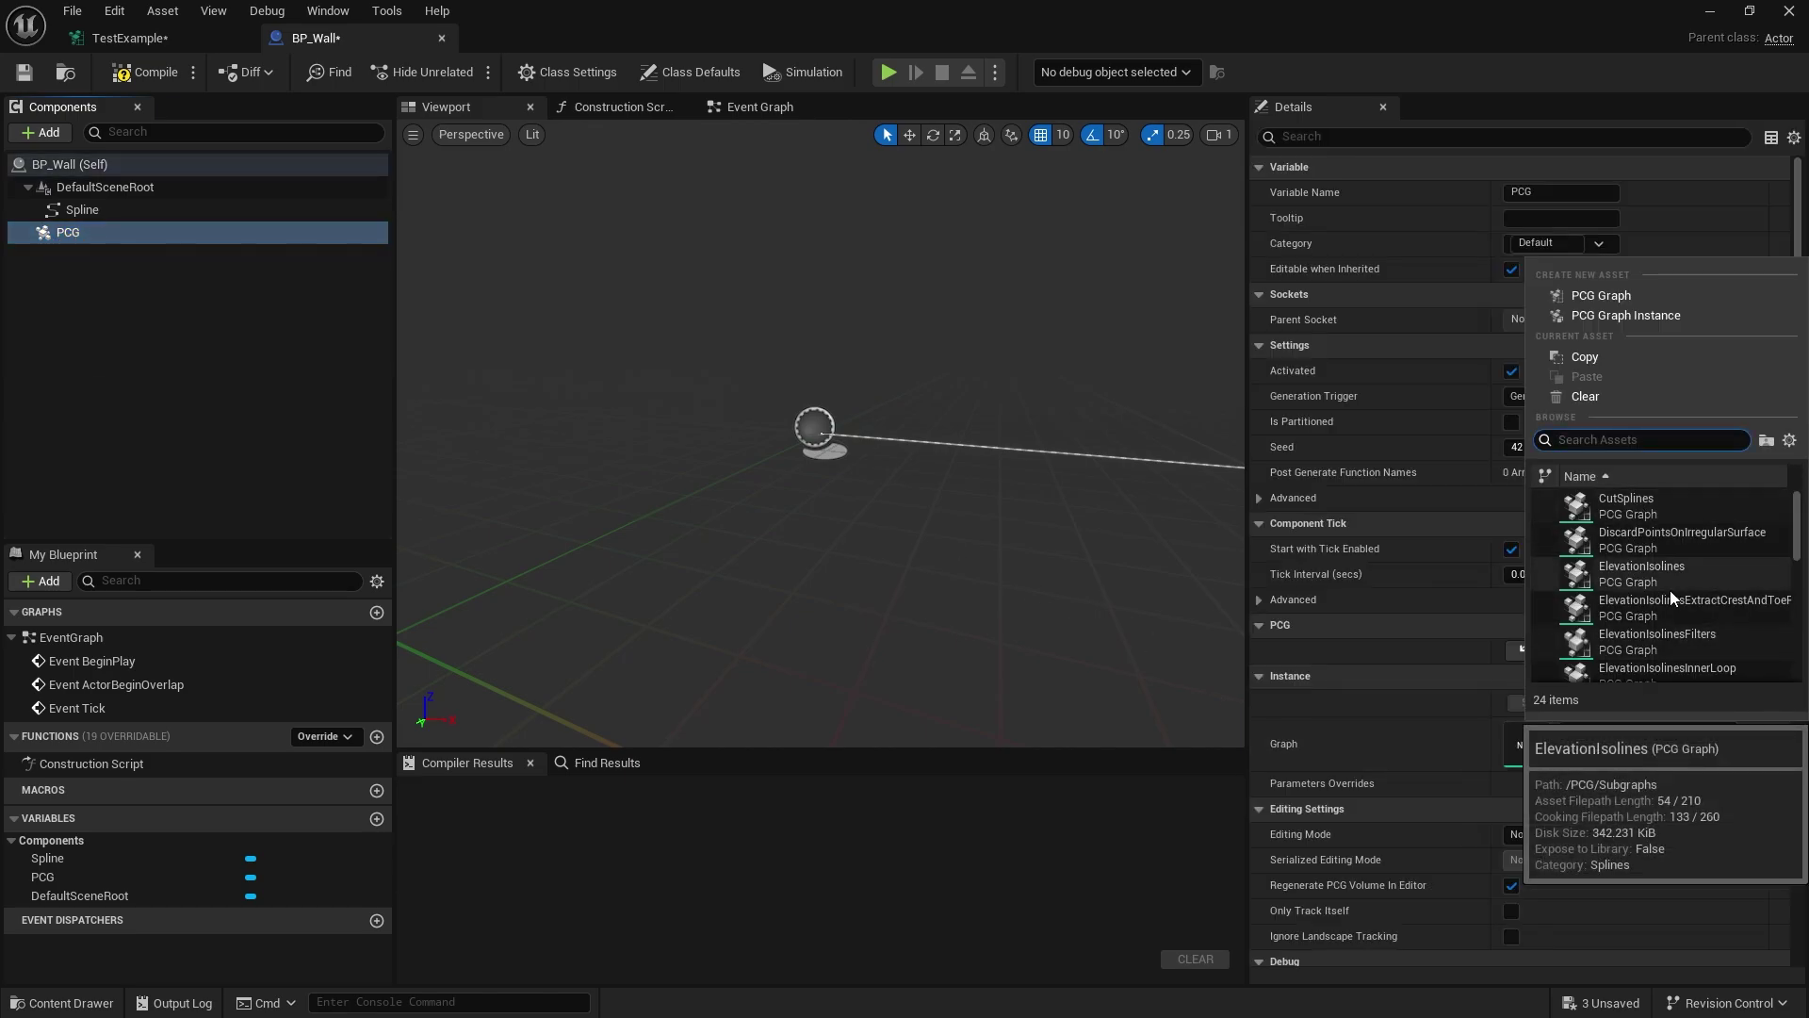
scroll(1671, 588, down, 6)
scroll(1672, 598, down, 5)
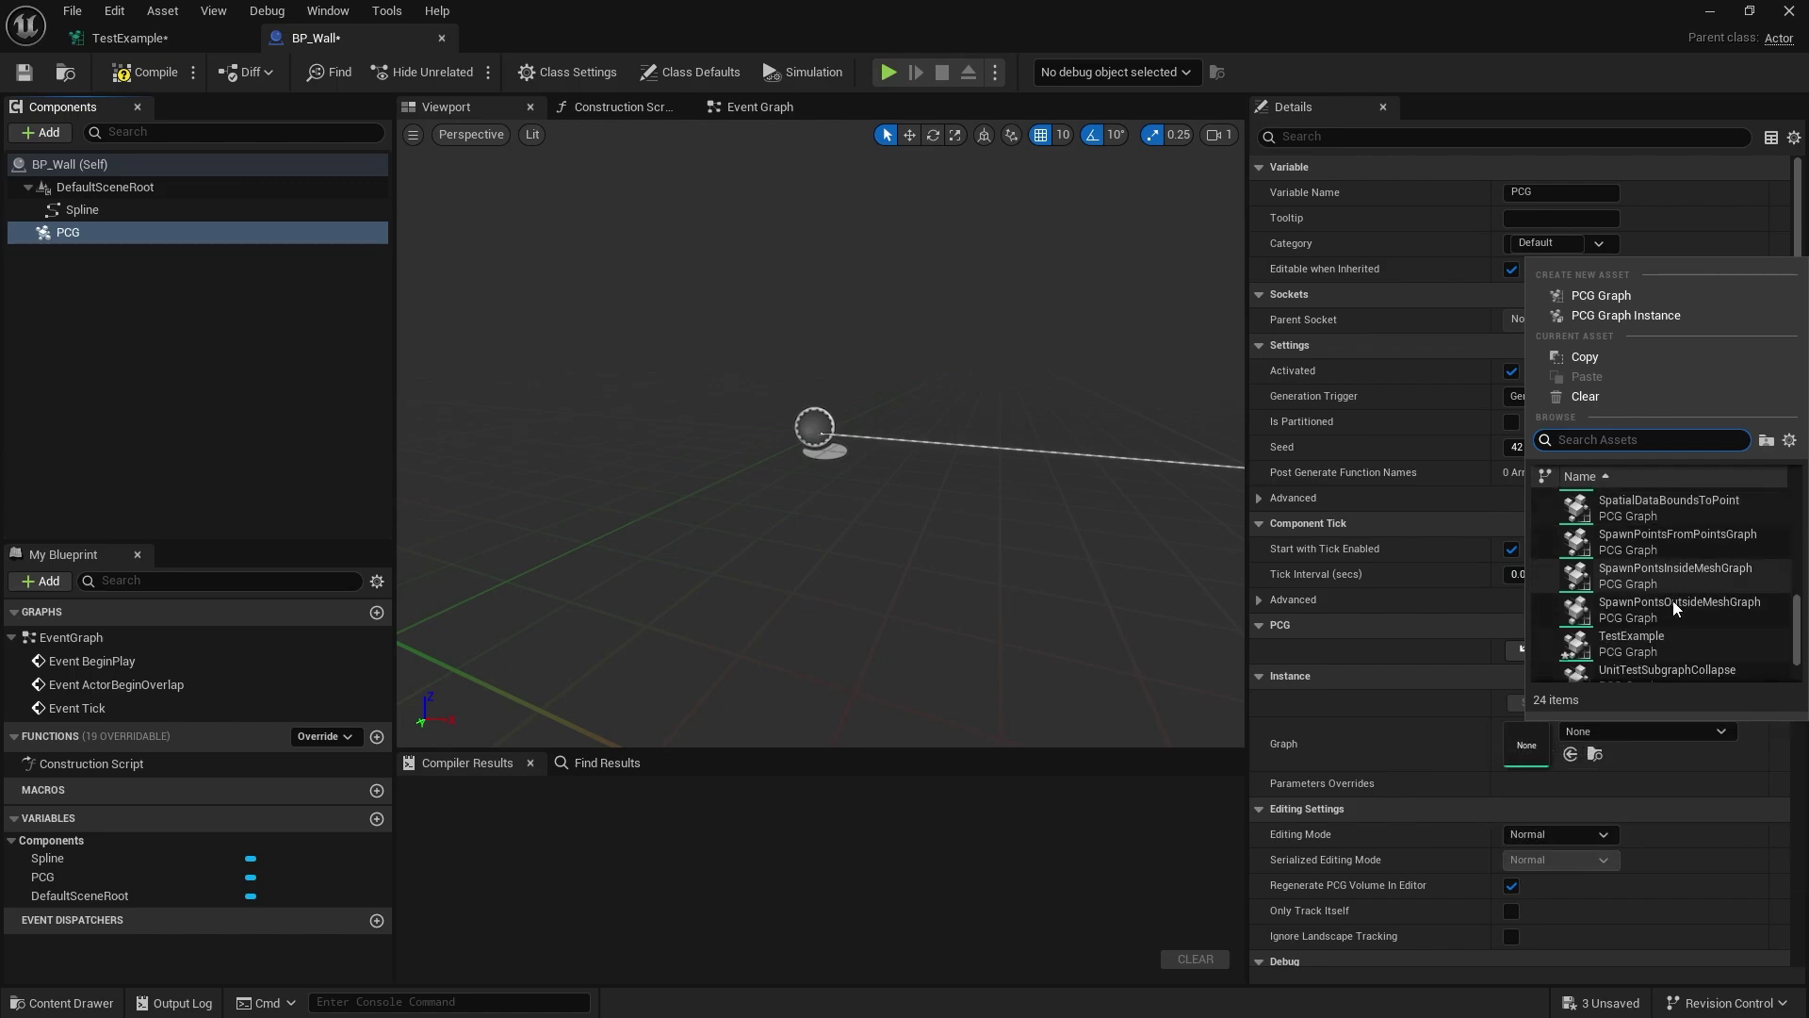
click(1632, 563)
Step: Compile and save the BP_Wall blueprint
right_drag(788, 509, 884, 526)
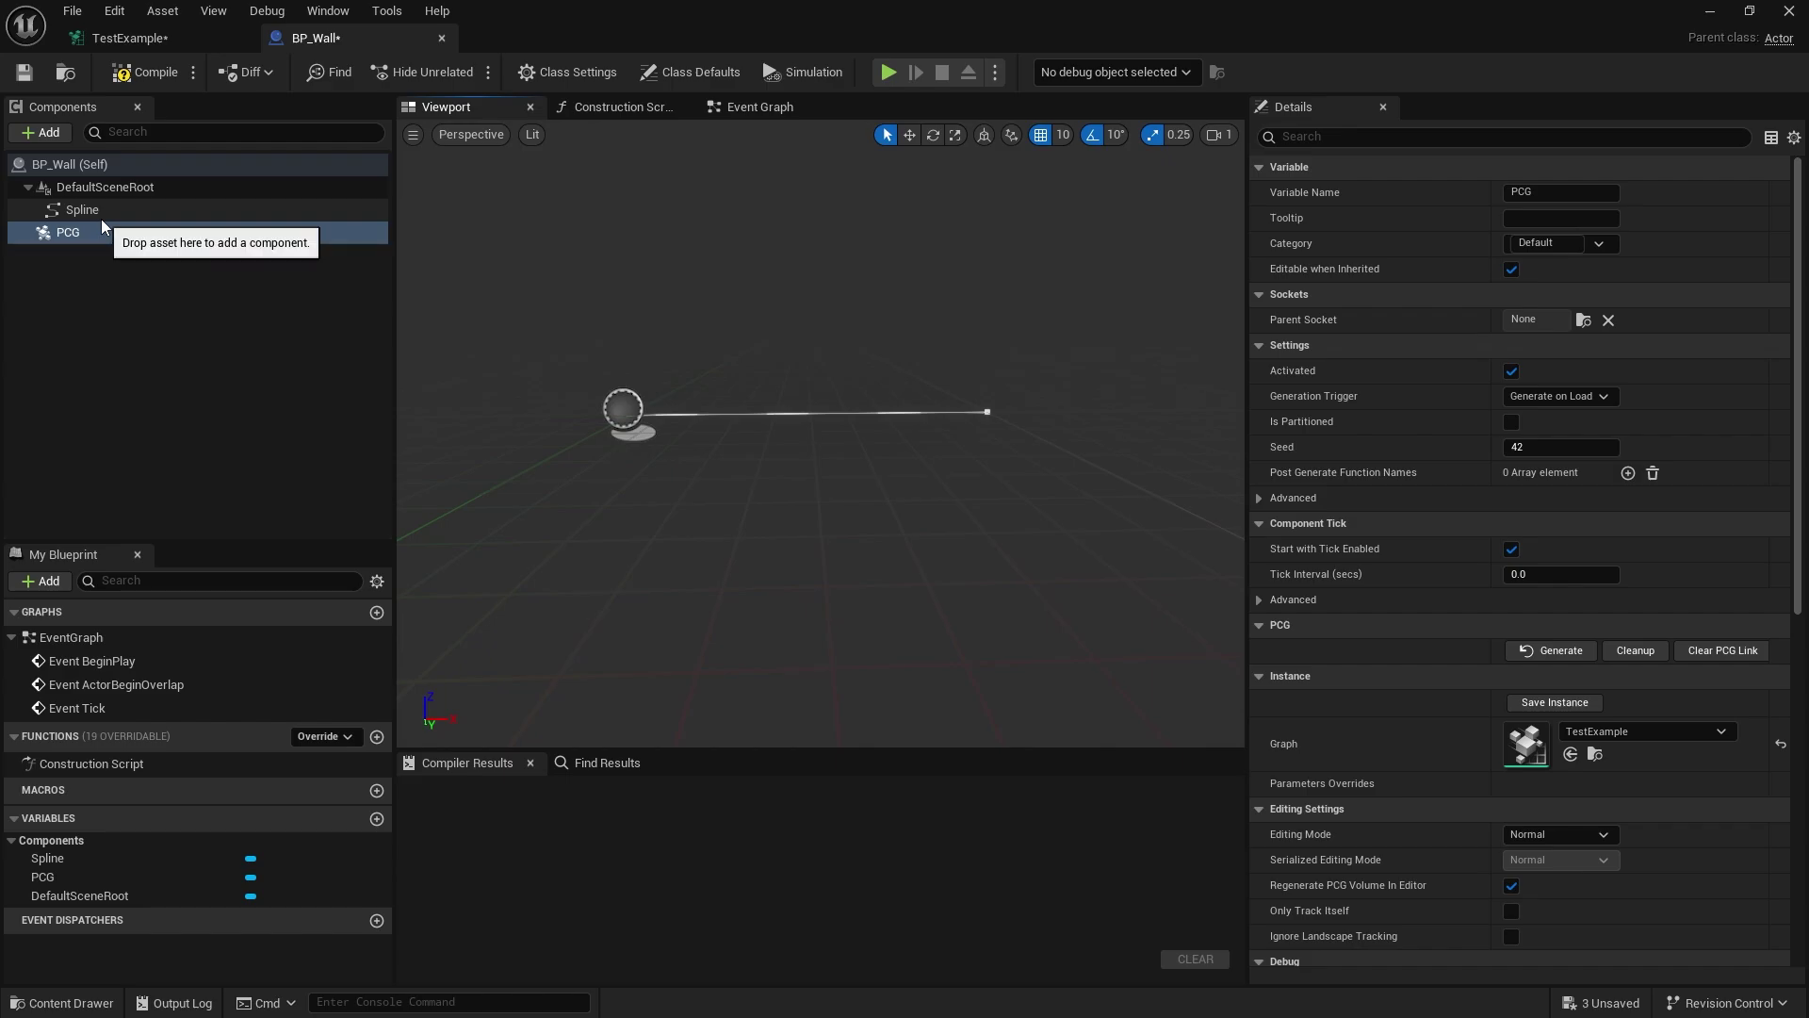
click(132, 74)
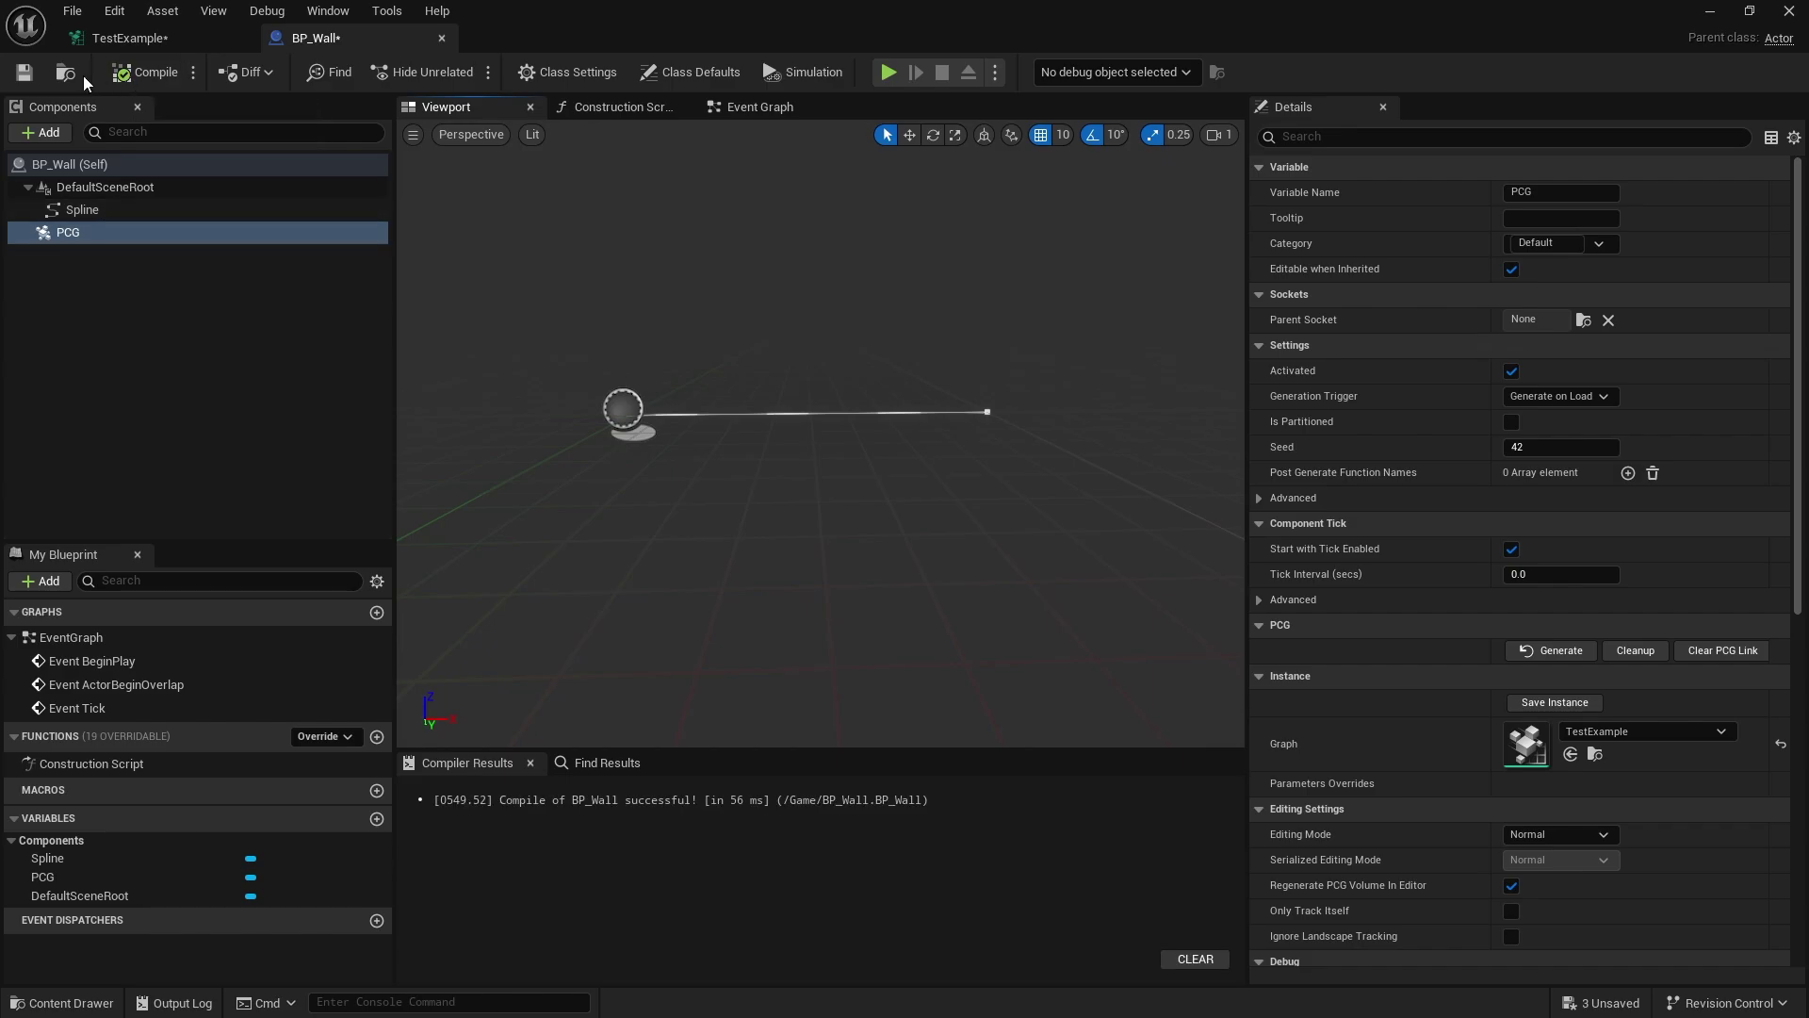
click(25, 73)
Step: Return to the TestExample graph and choose Self as the Get Spline Data node's actor filter
click(132, 40)
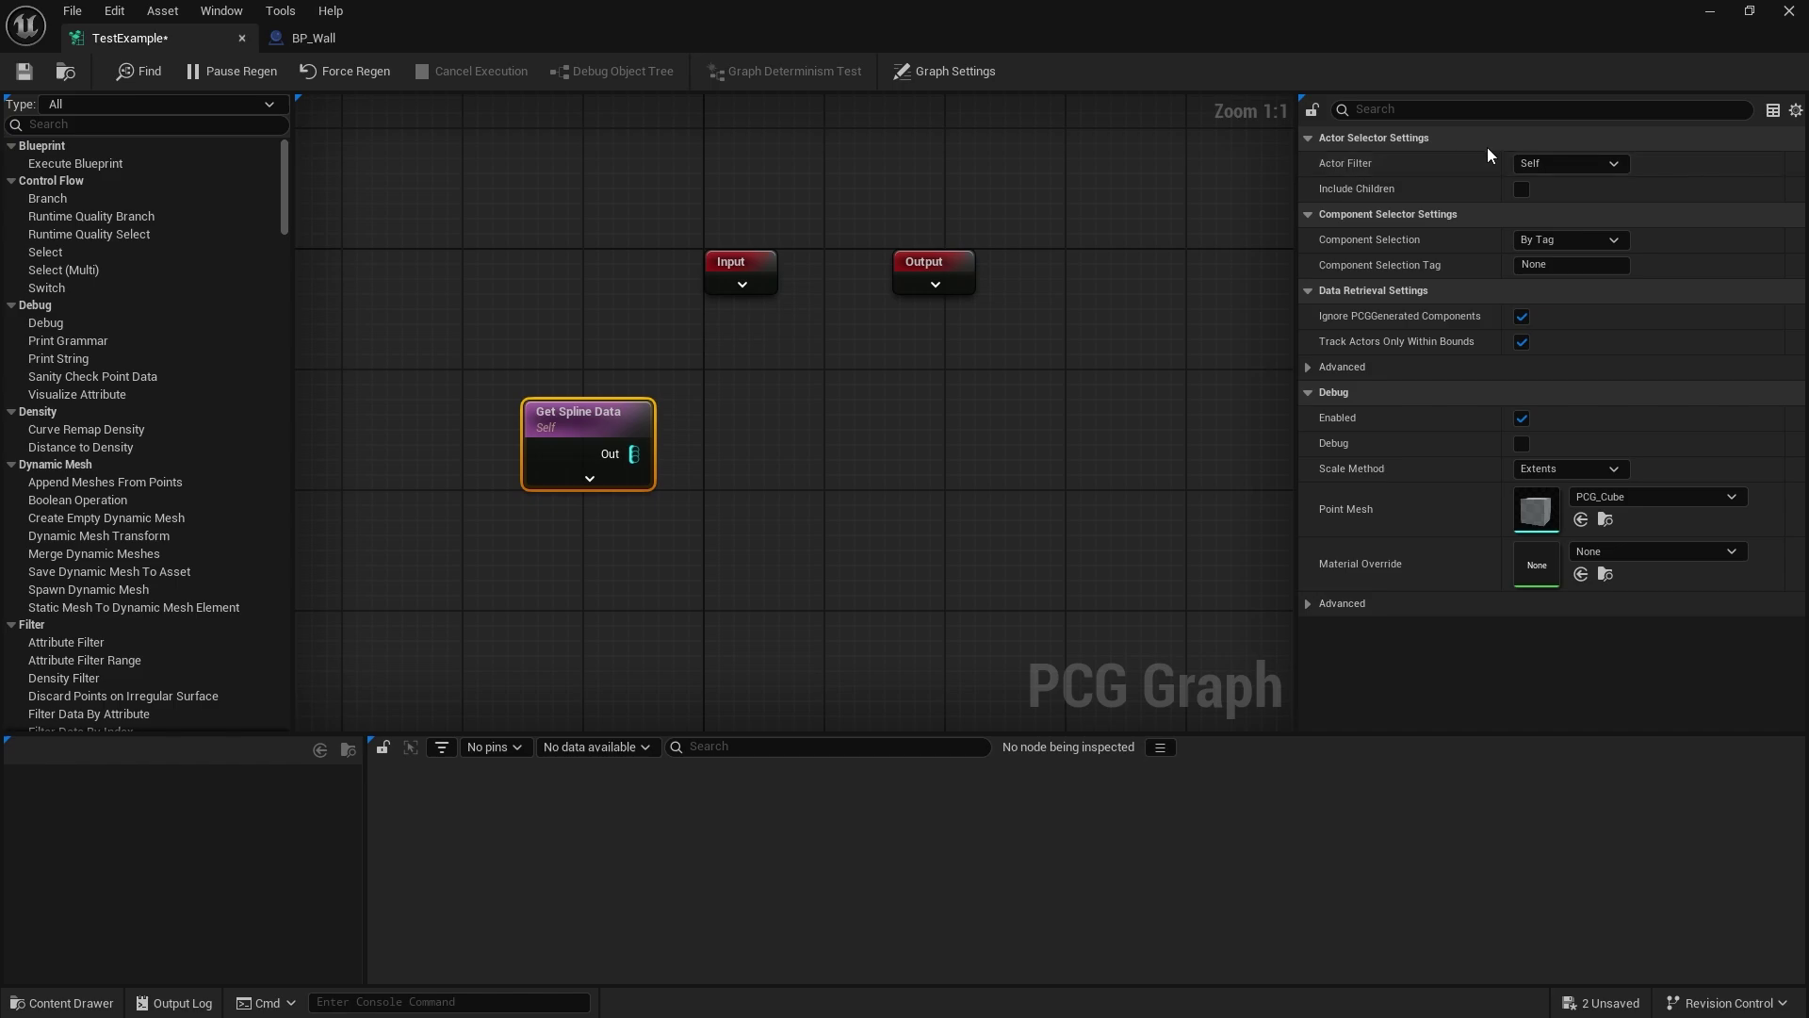
click(1551, 163)
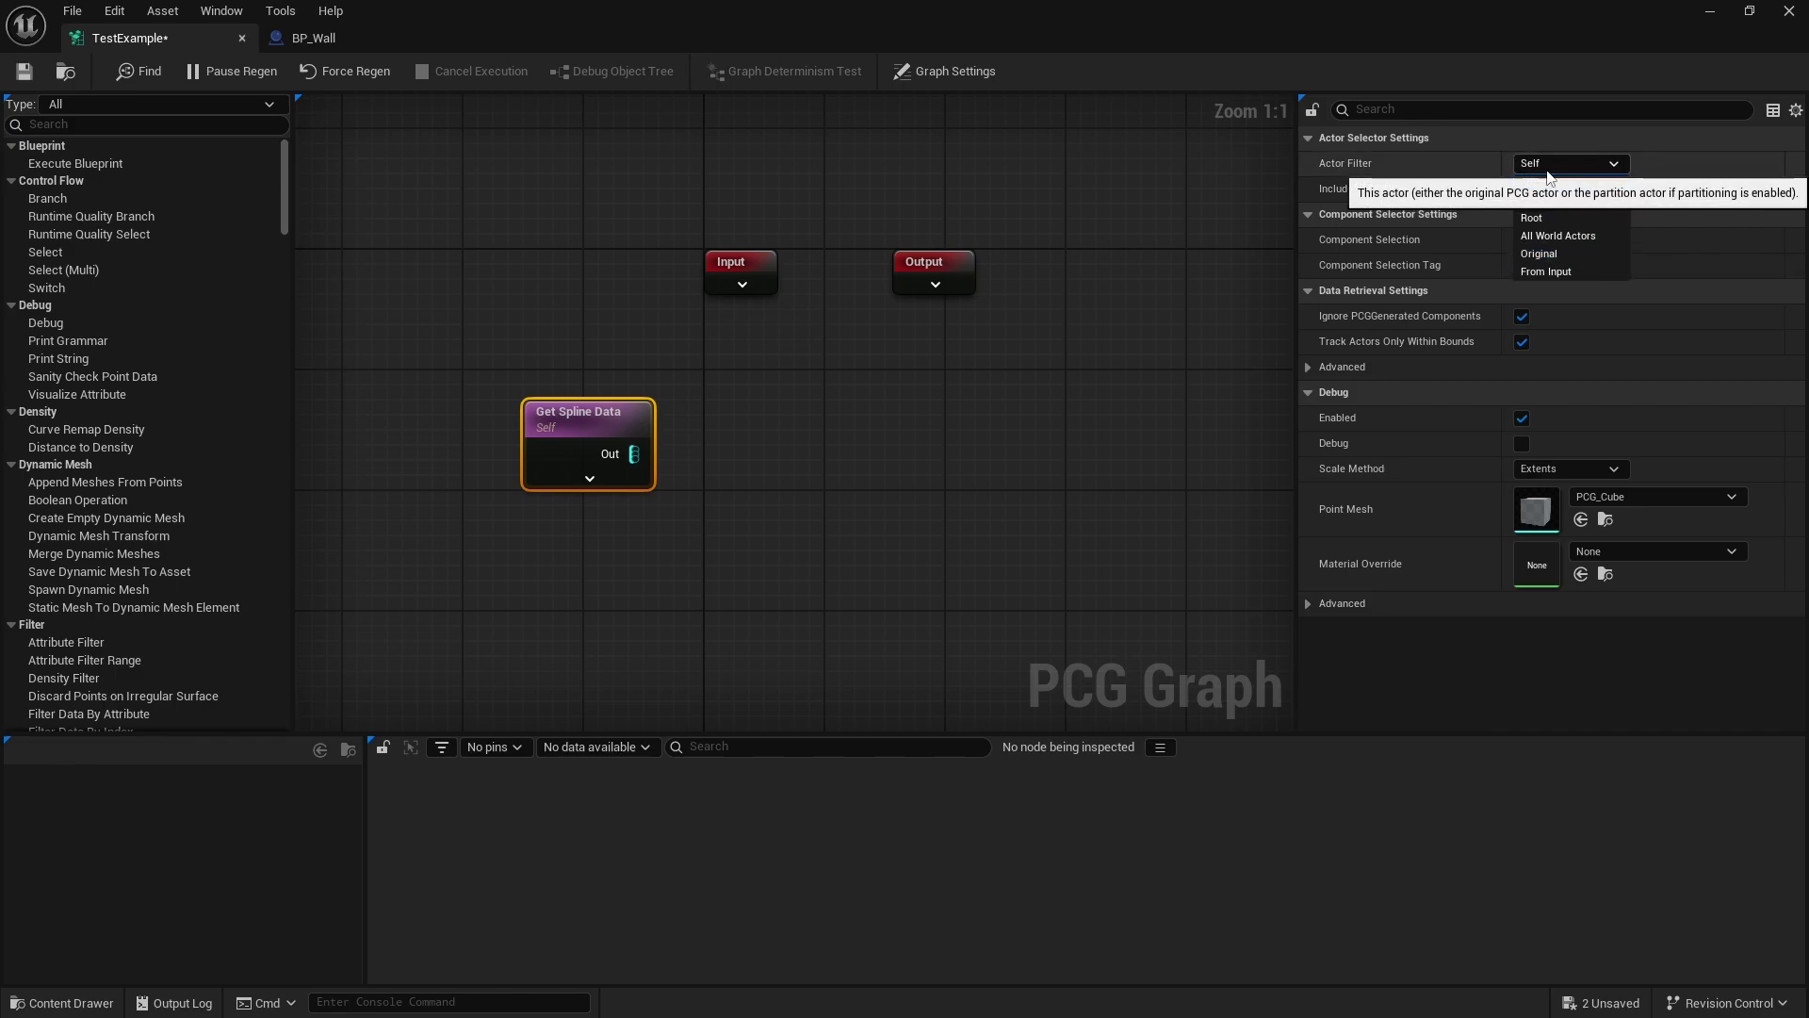
click(1597, 179)
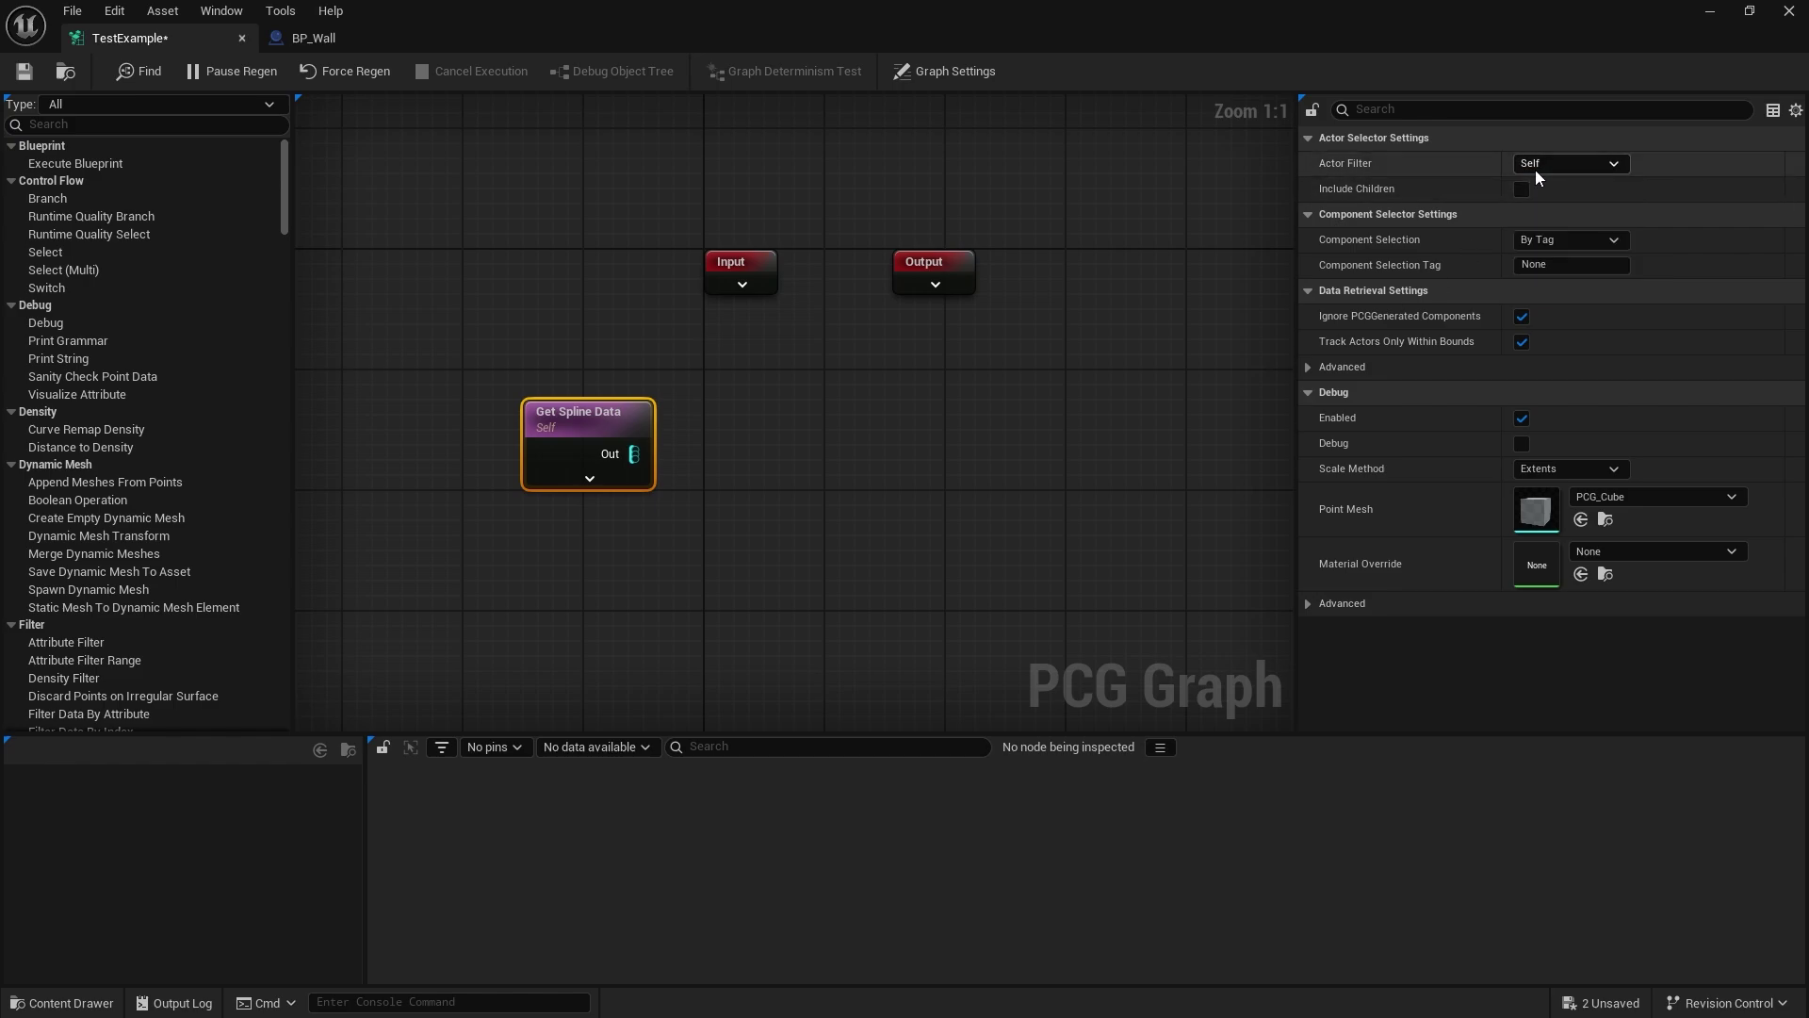
Step: Expand the Get Spline Data node to examine its override pins, such as Actor Filter and Include Children, and collapse it again
right_drag(913, 392, 960, 319)
mouse_move(646, 339)
mouse_down()
mouse_move(631, 308)
mouse_move(645, 365)
mouse_up()
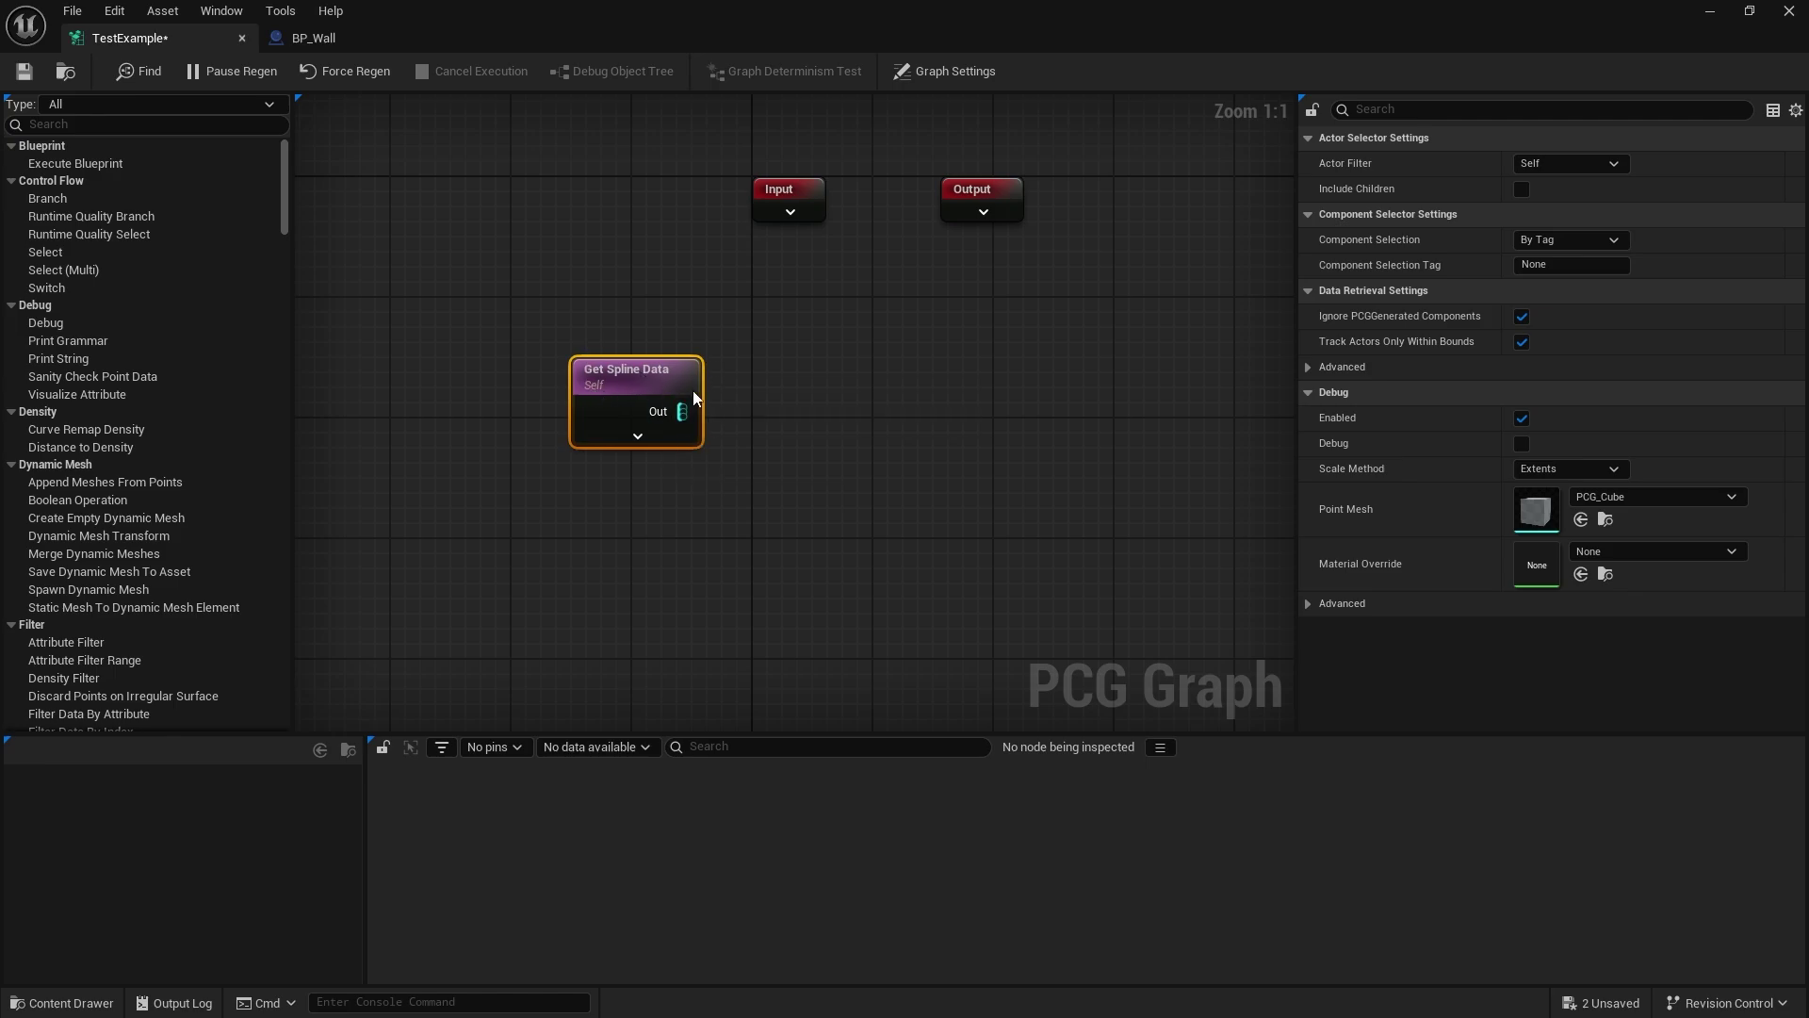
click(638, 436)
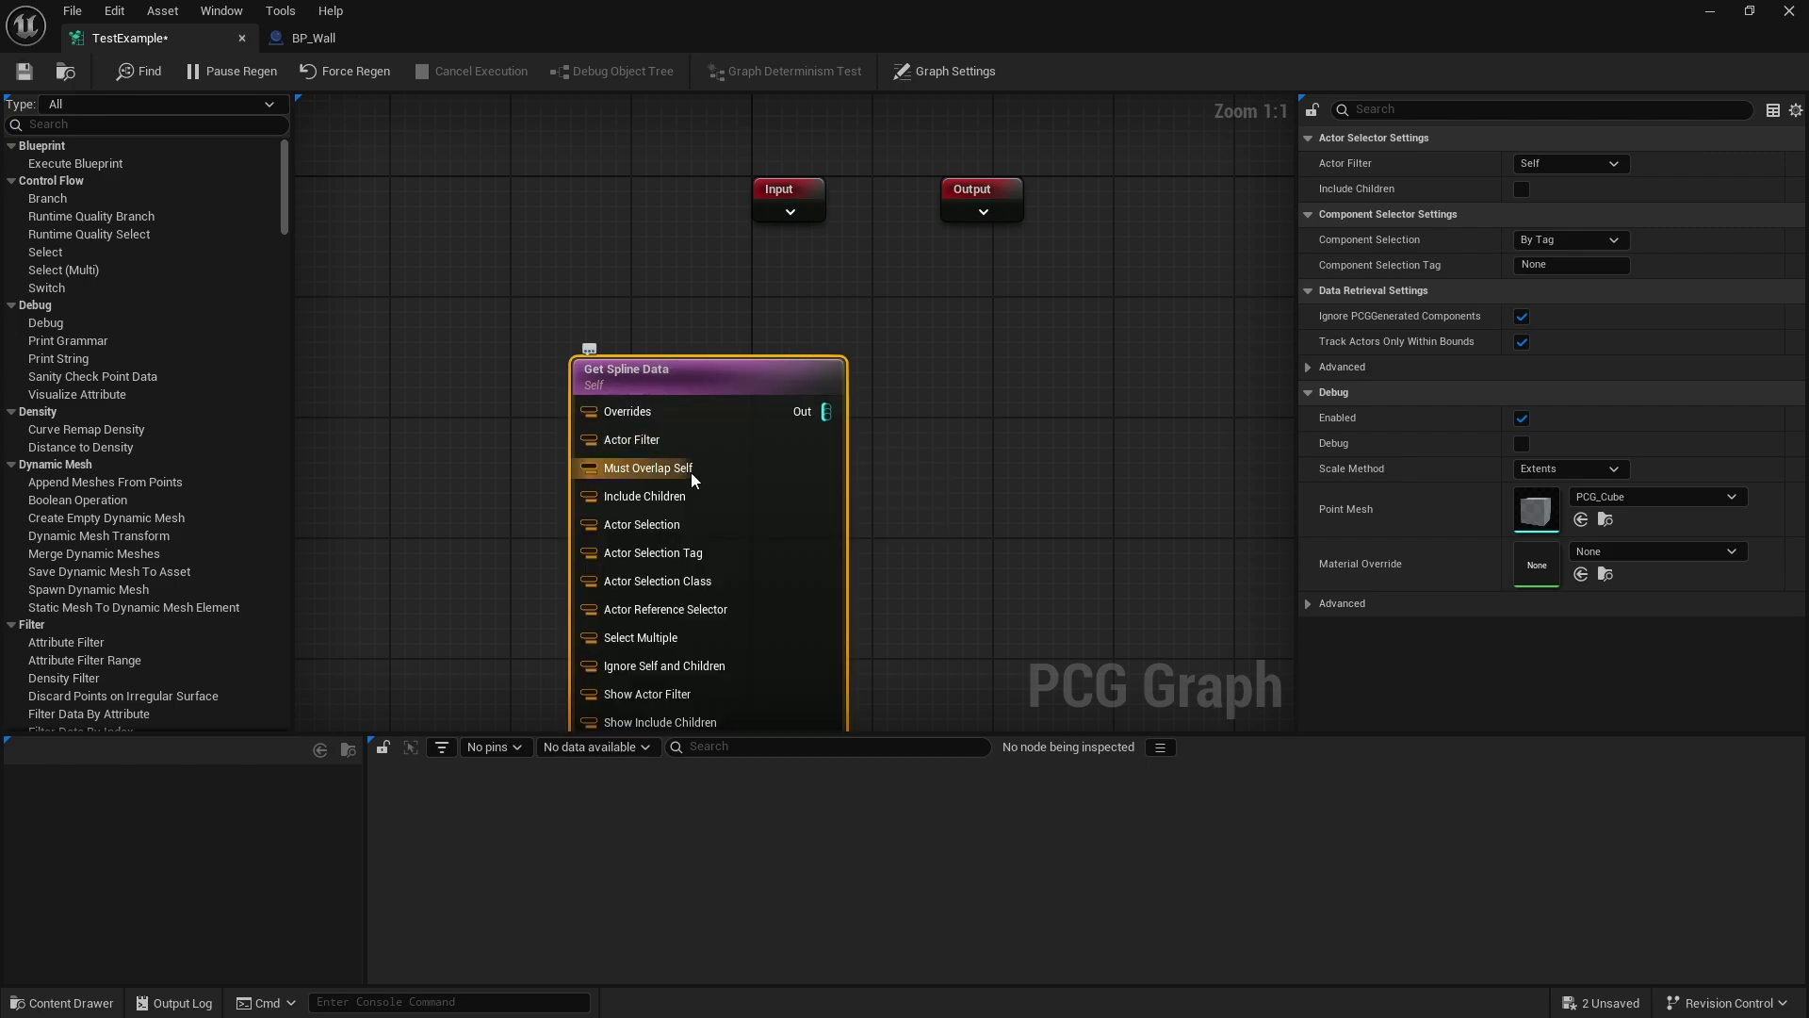
drag(788, 540, 697, 449)
right_drag(804, 477, 845, 389)
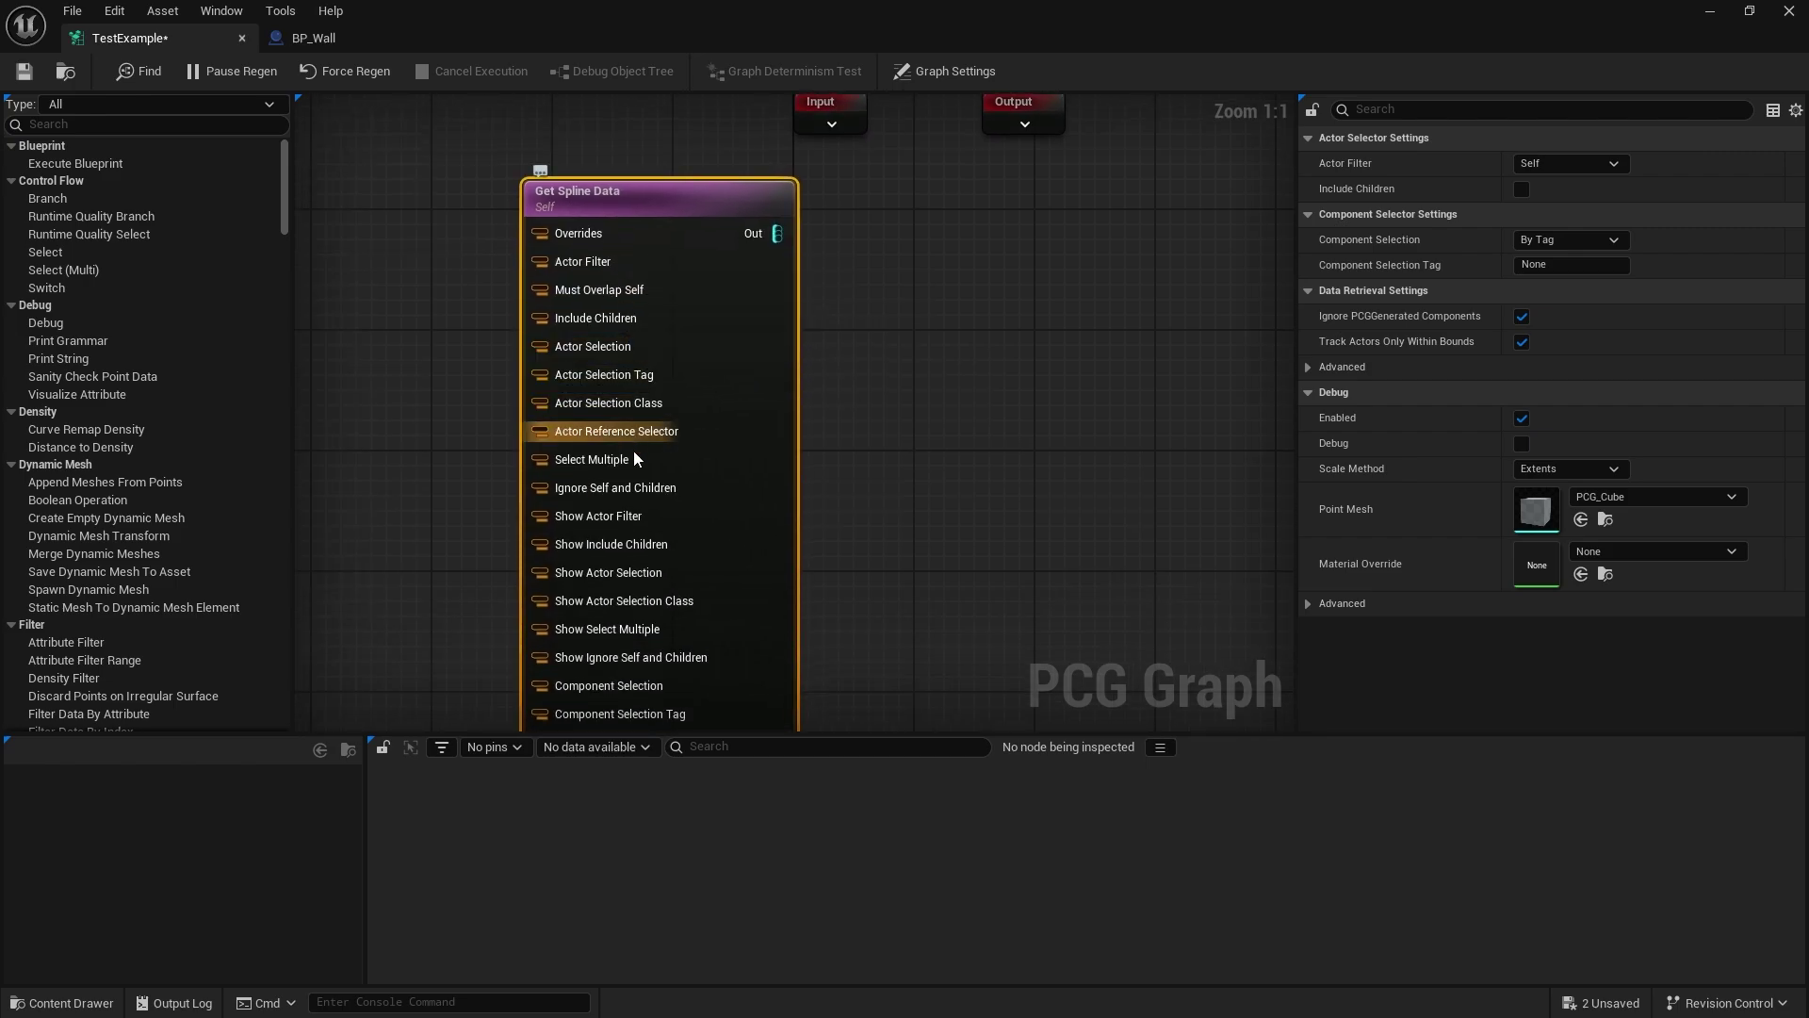
right_drag(846, 630, 856, 492)
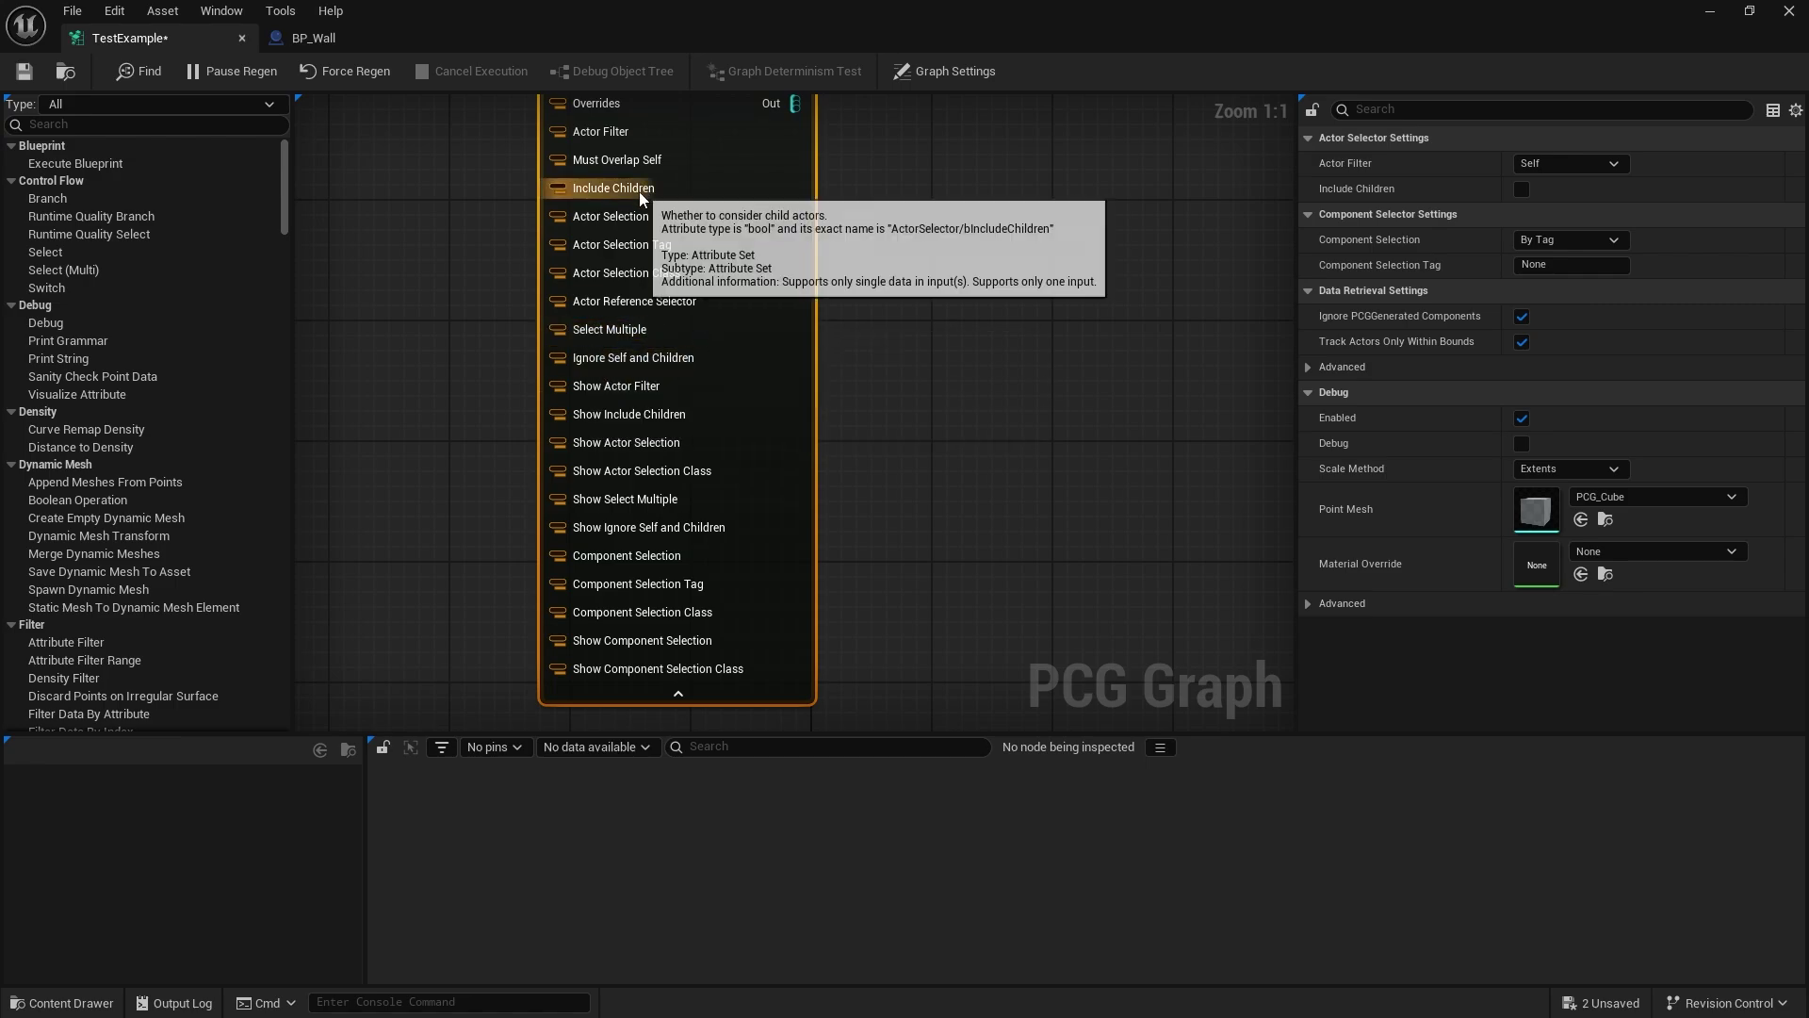
right_drag(837, 318, 872, 454)
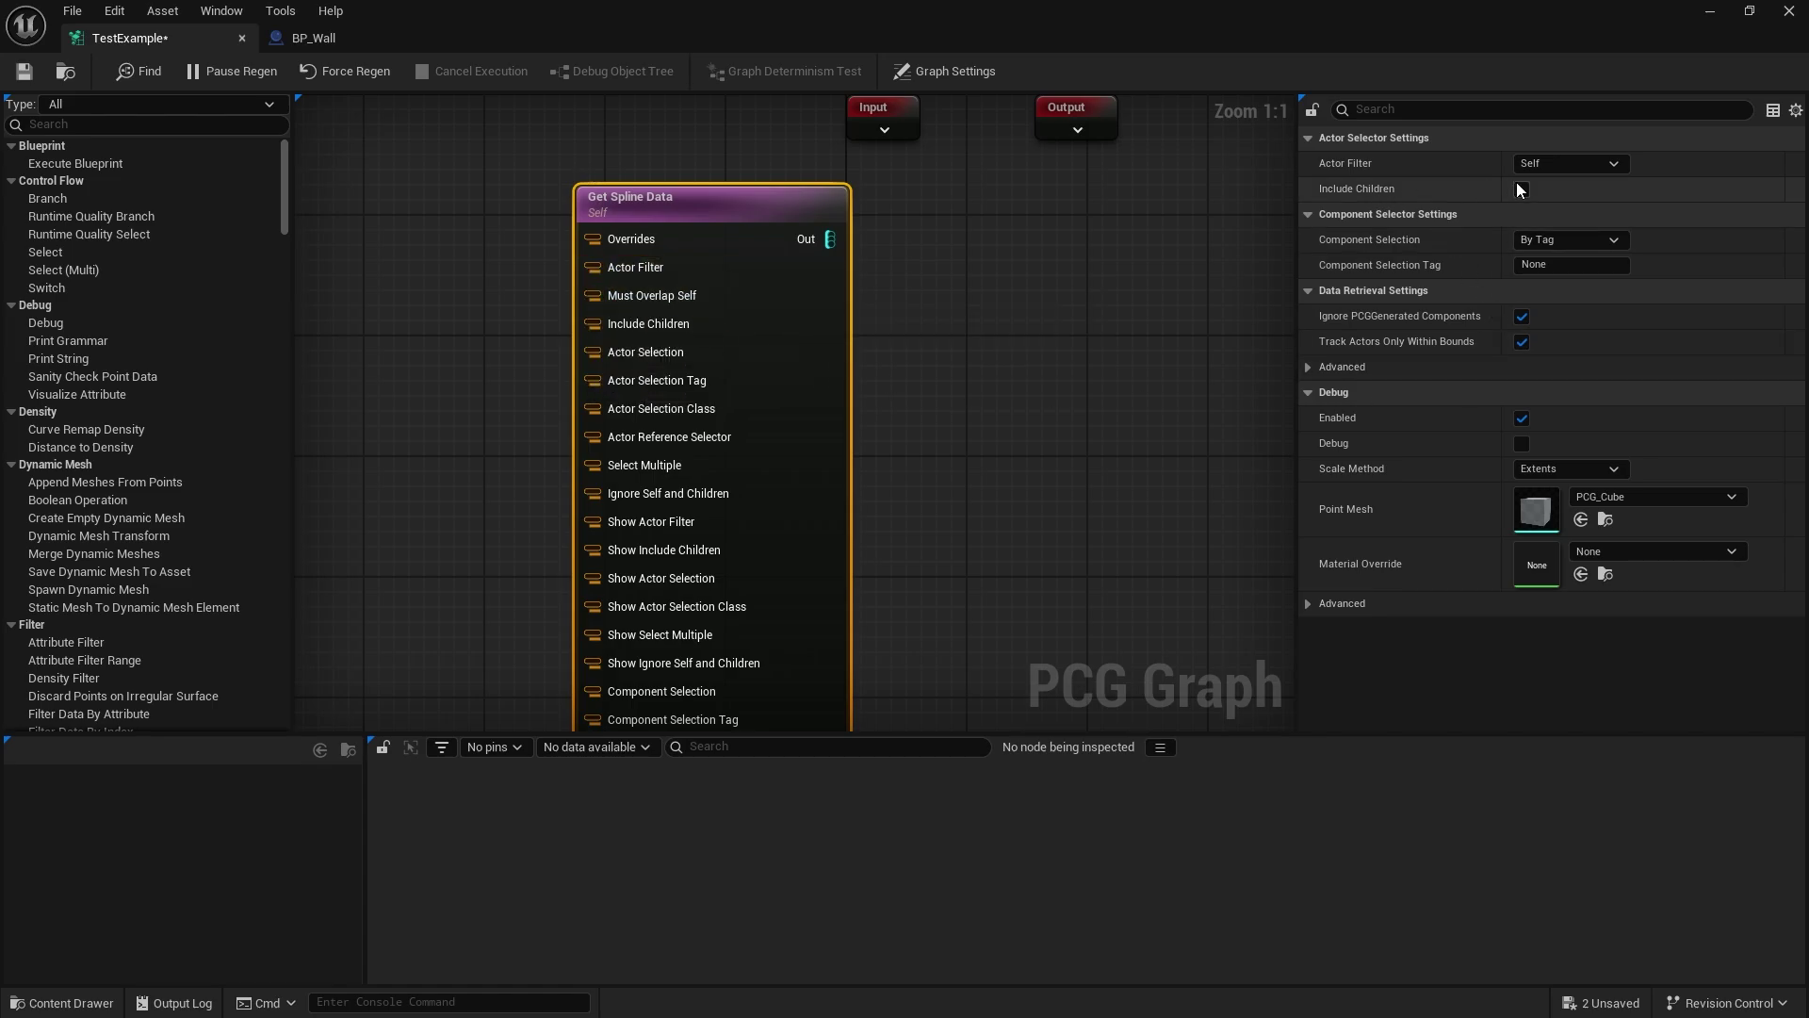
drag(593, 324, 567, 368)
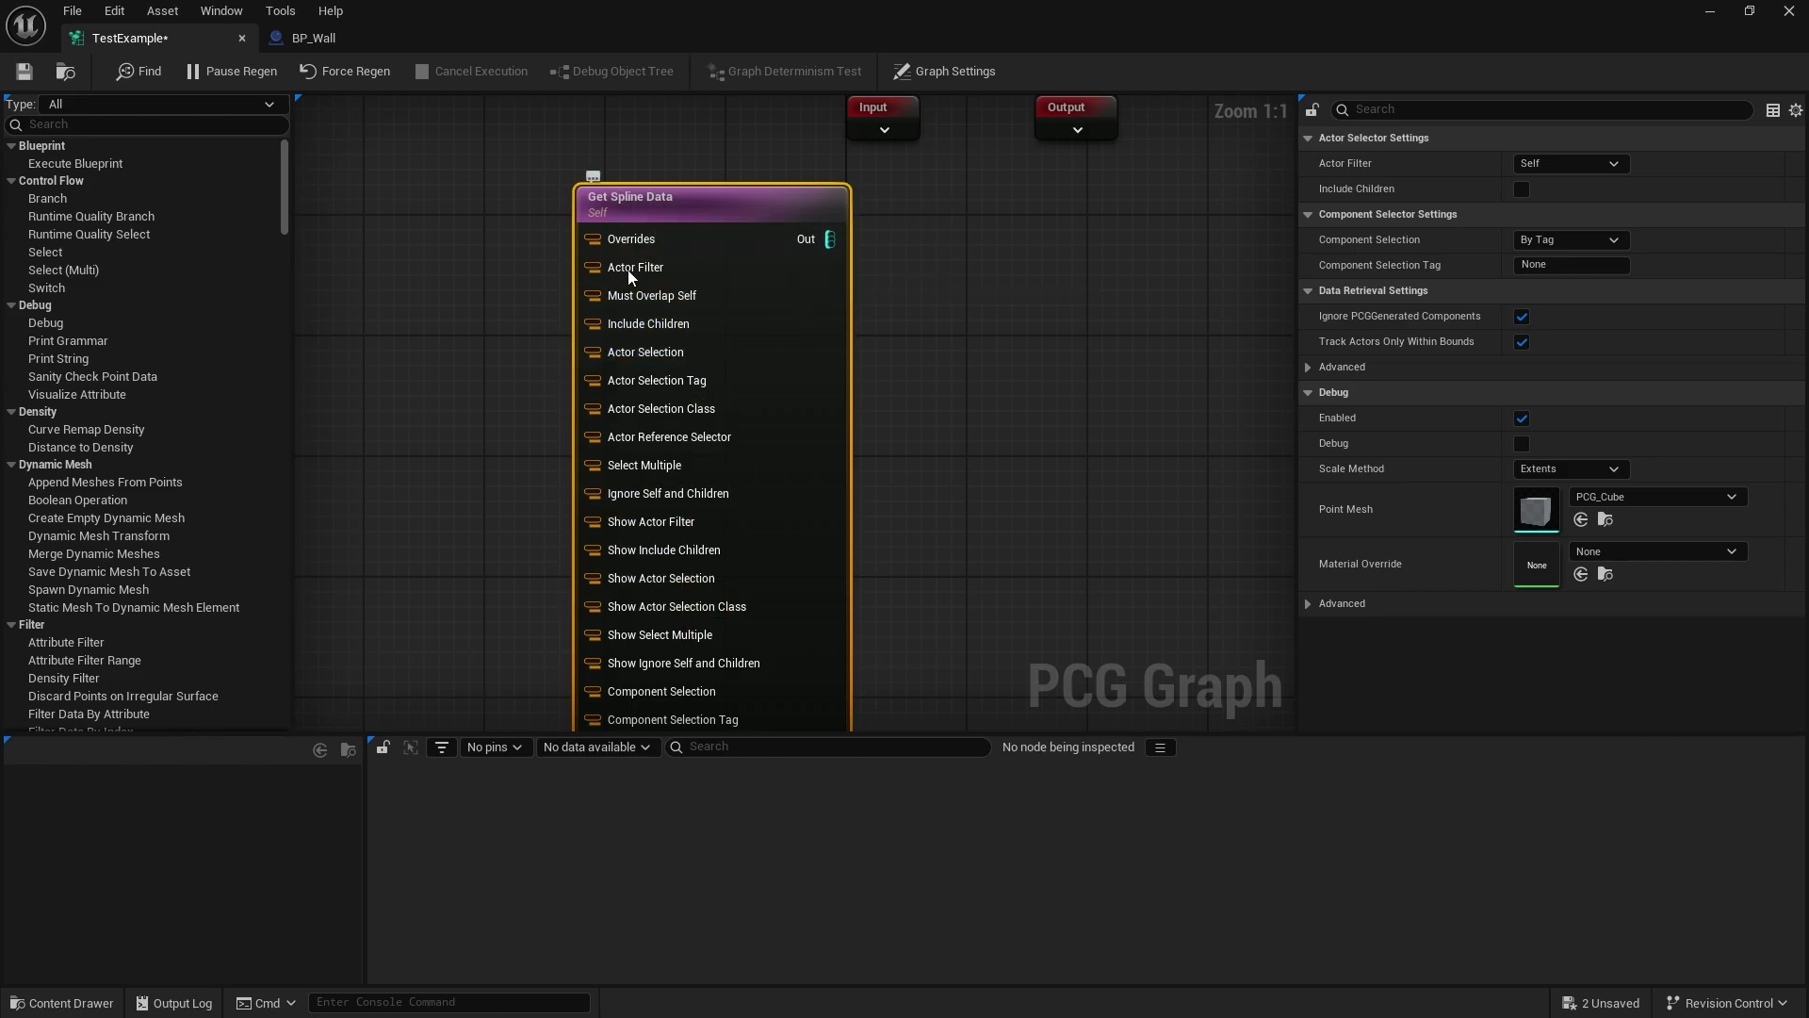
right_drag(974, 477, 878, 656)
click(716, 629)
Step: Reposition the collapsed Get Spline Data node below and left of the Input node, and enable its Debug option
drag(626, 357, 685, 383)
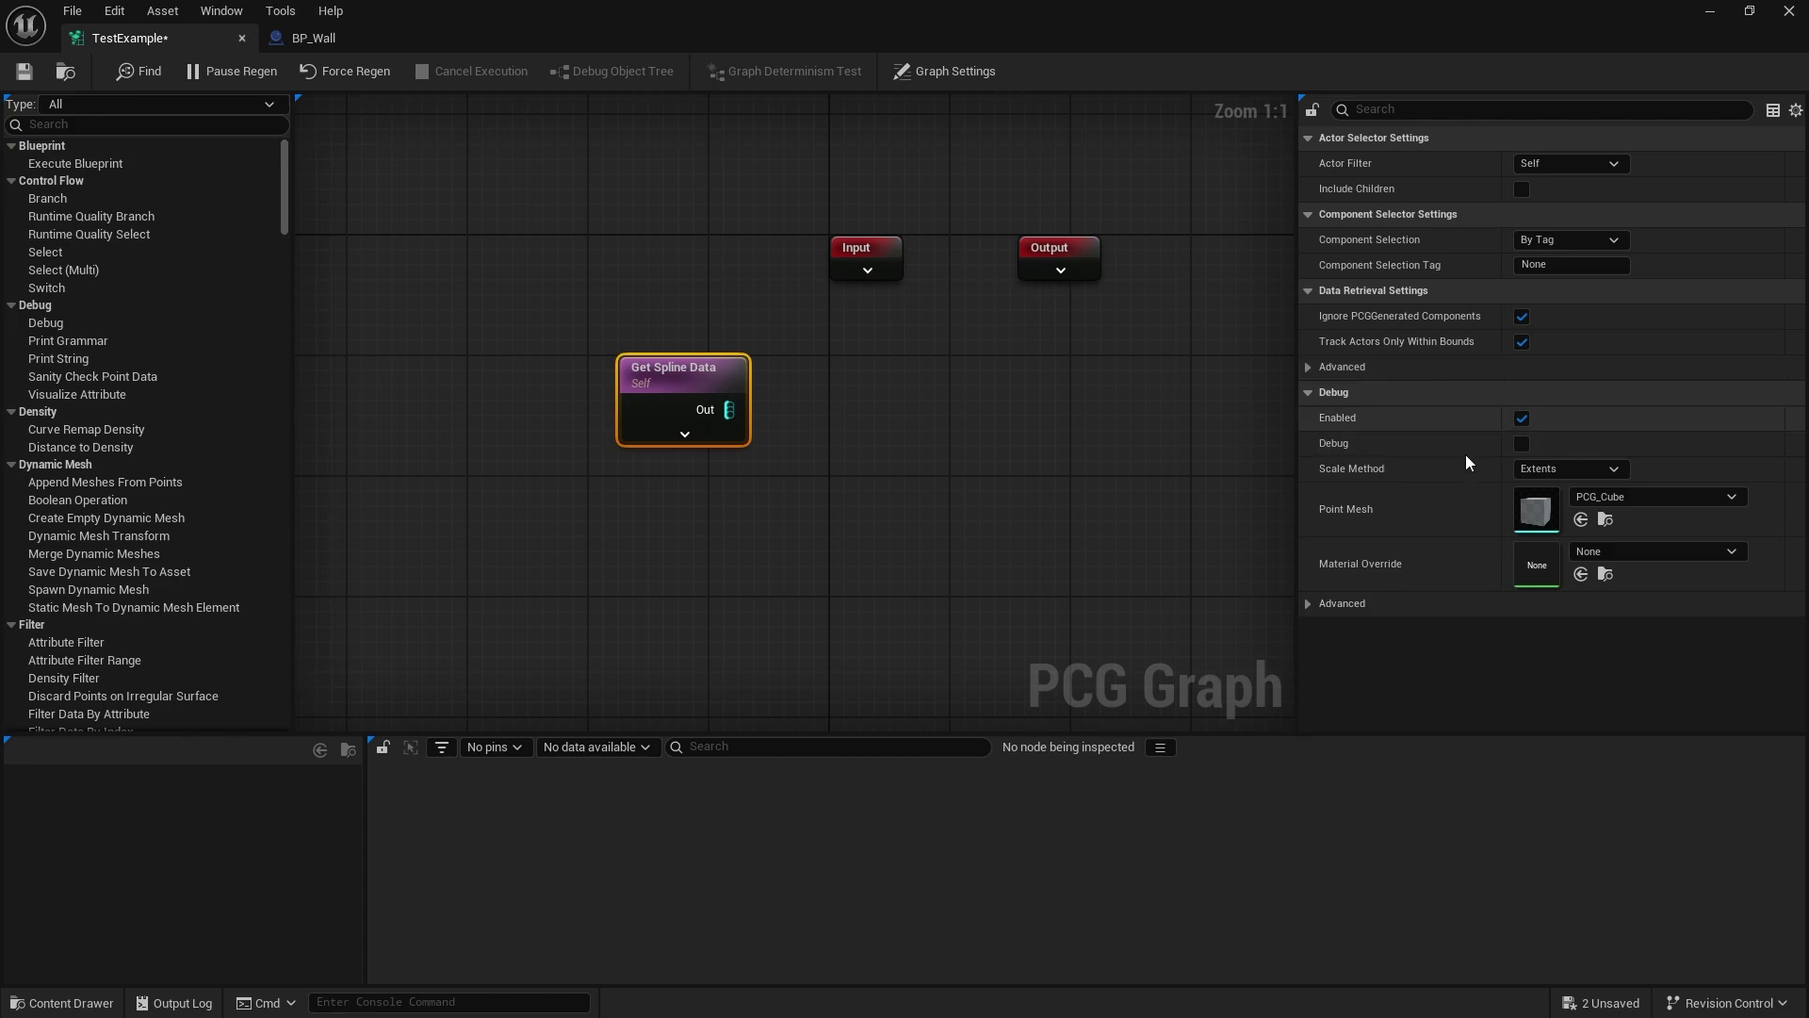
click(1521, 443)
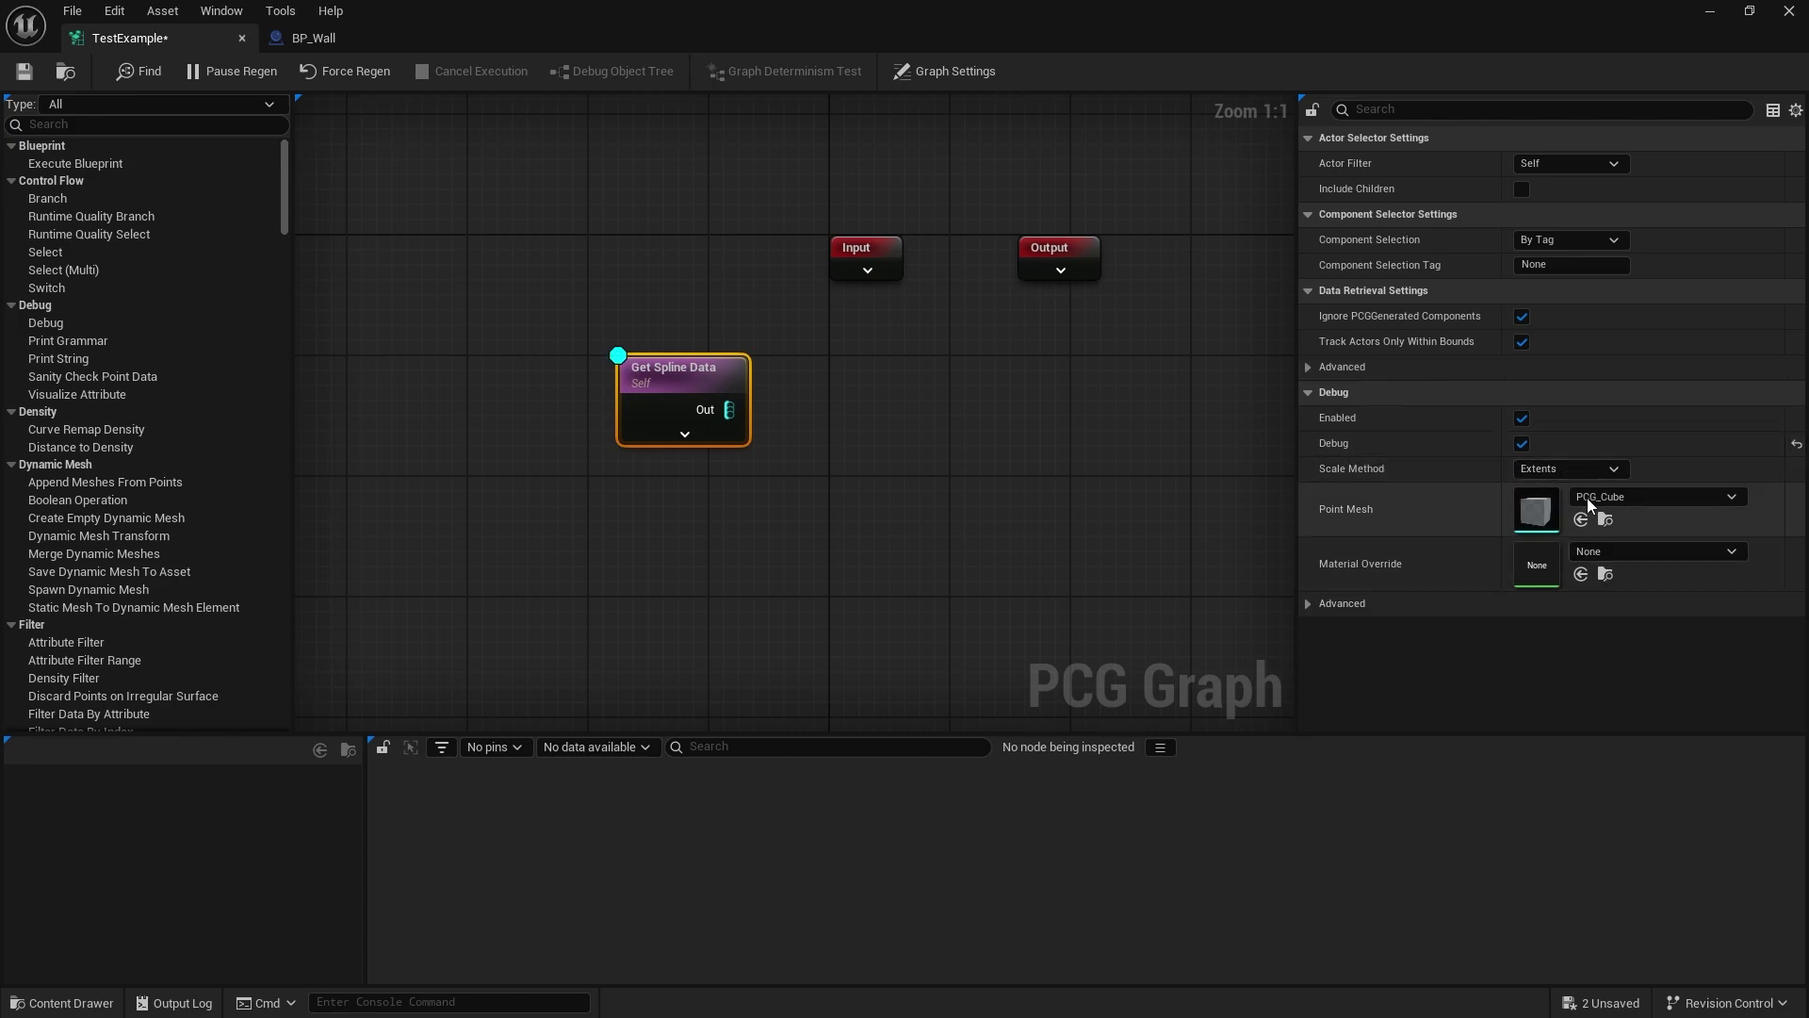
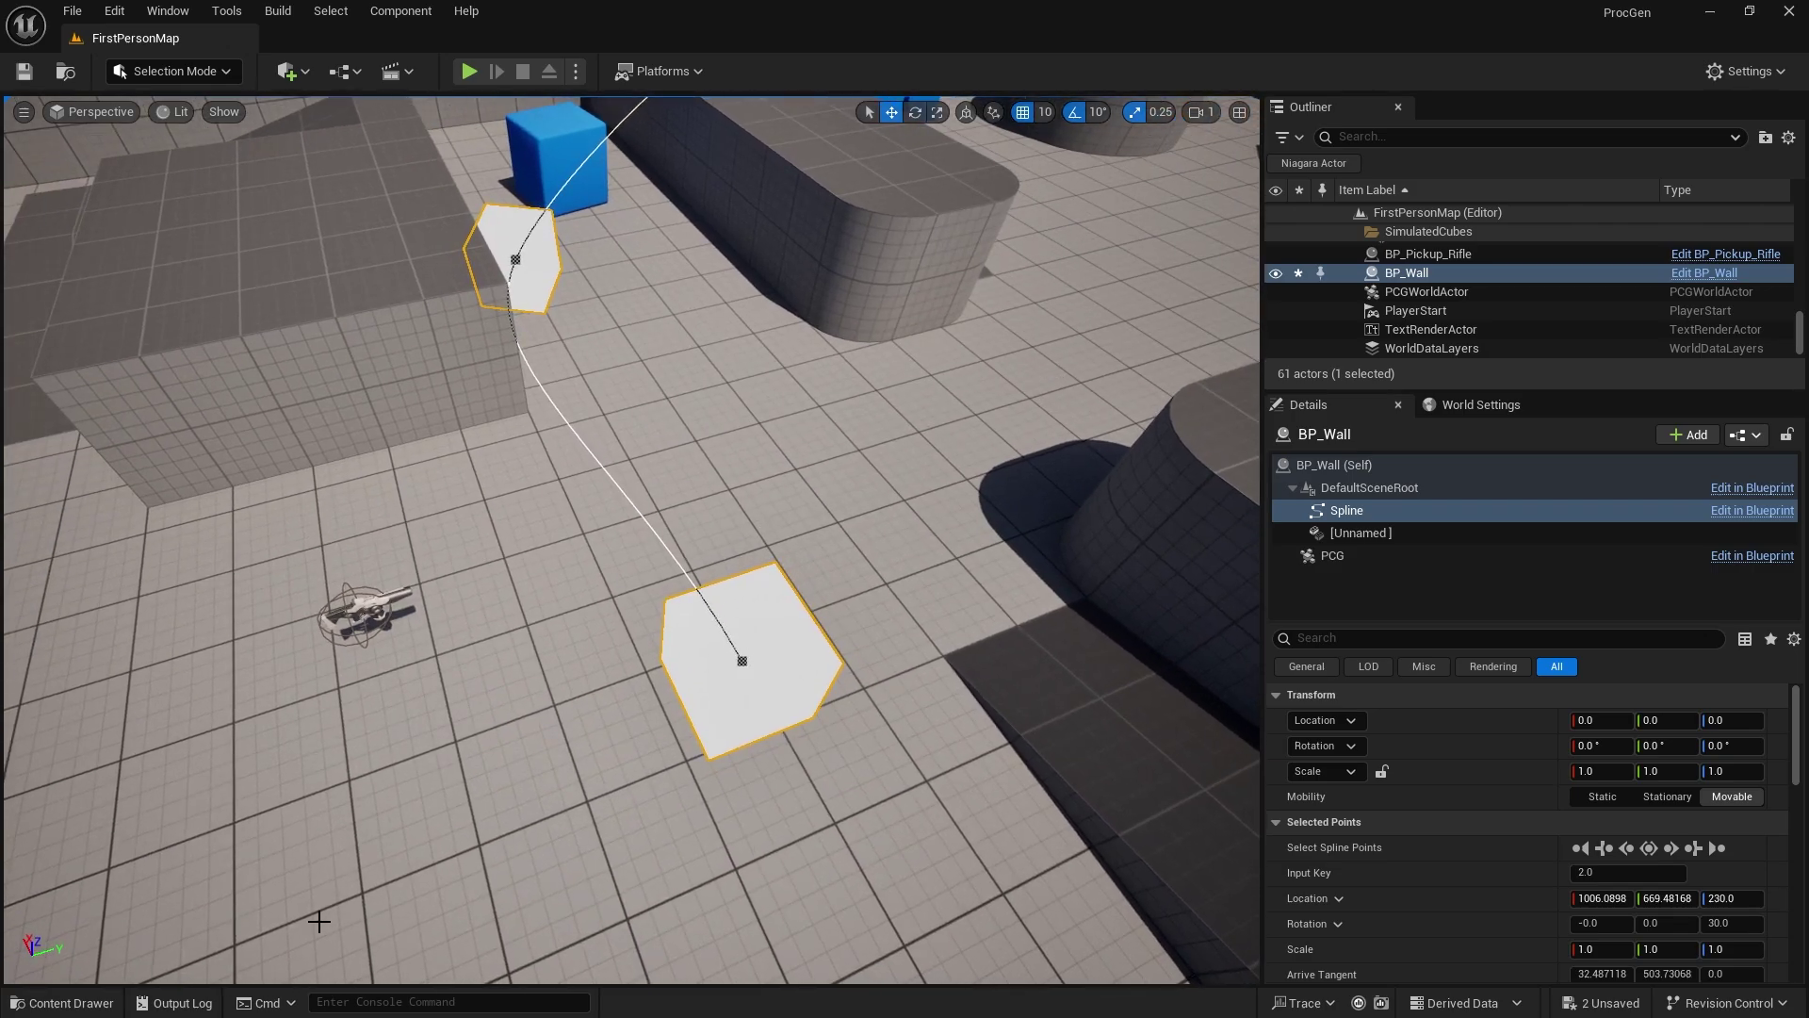
Step: Reopen the TestExample graph from the level editor and turn on Inspect for the Get Spline Data node
click(66, 1003)
double_click(1002, 556)
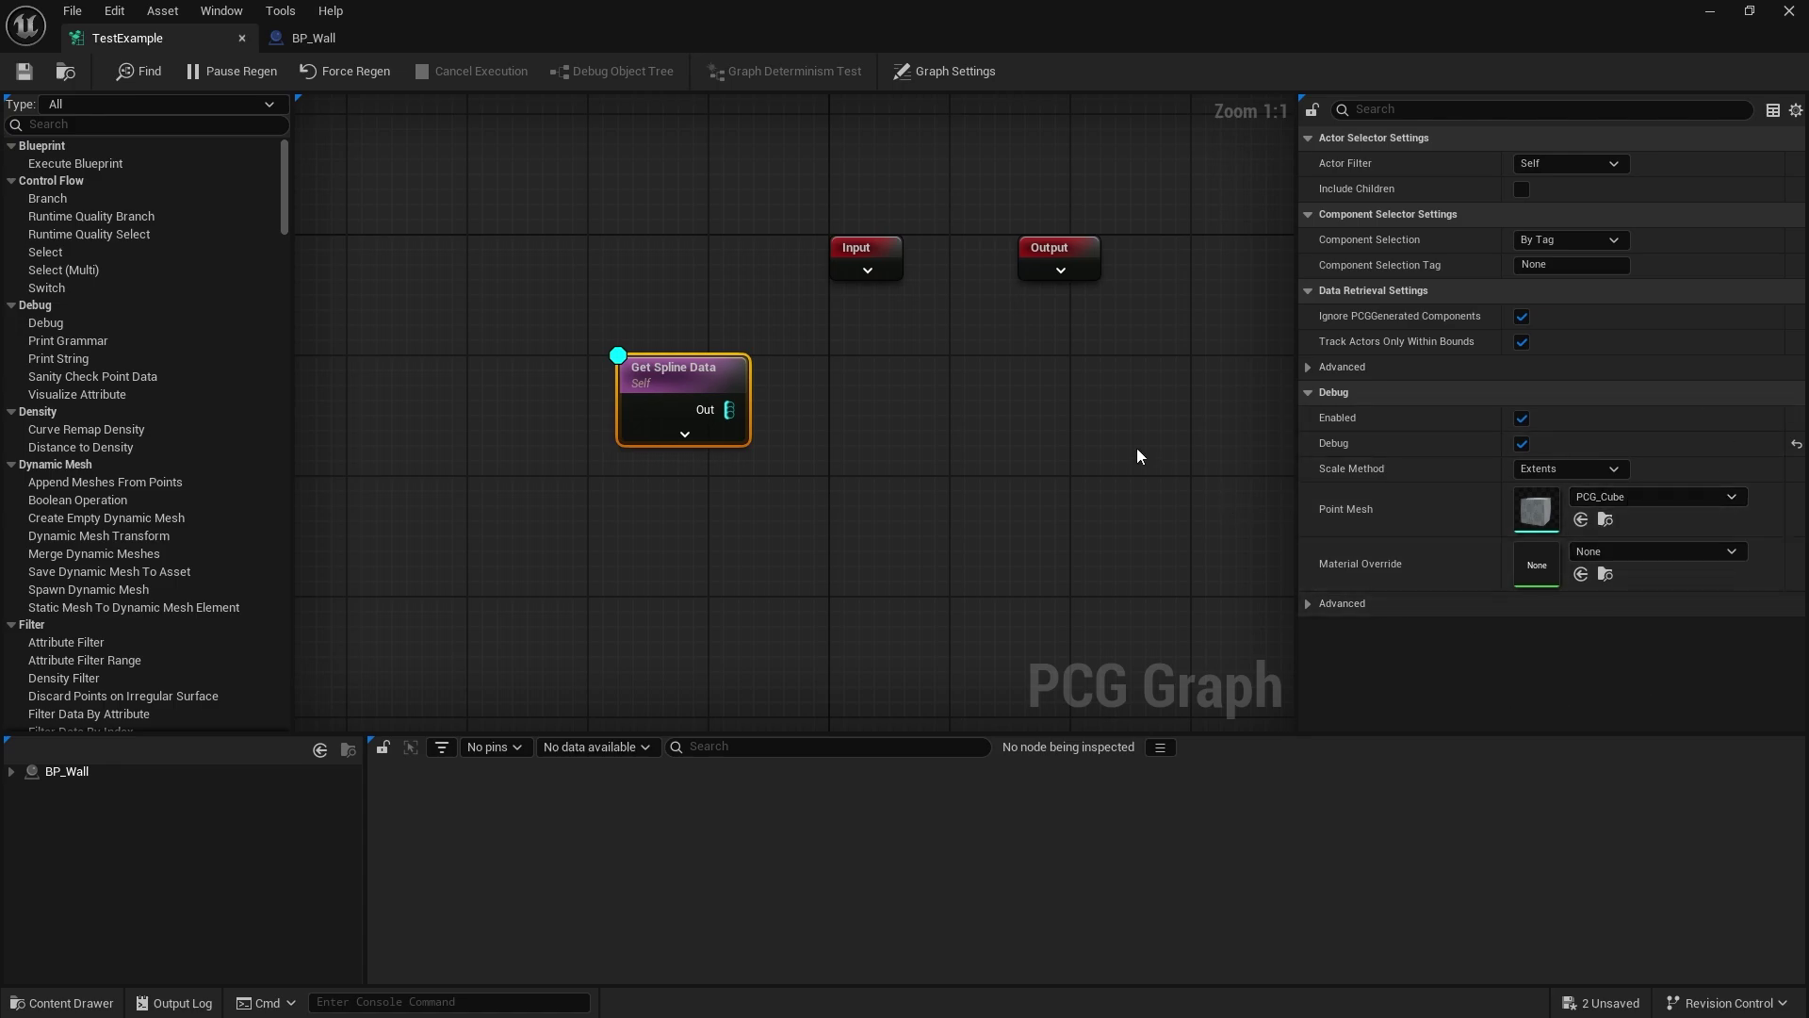
right_click(684, 376)
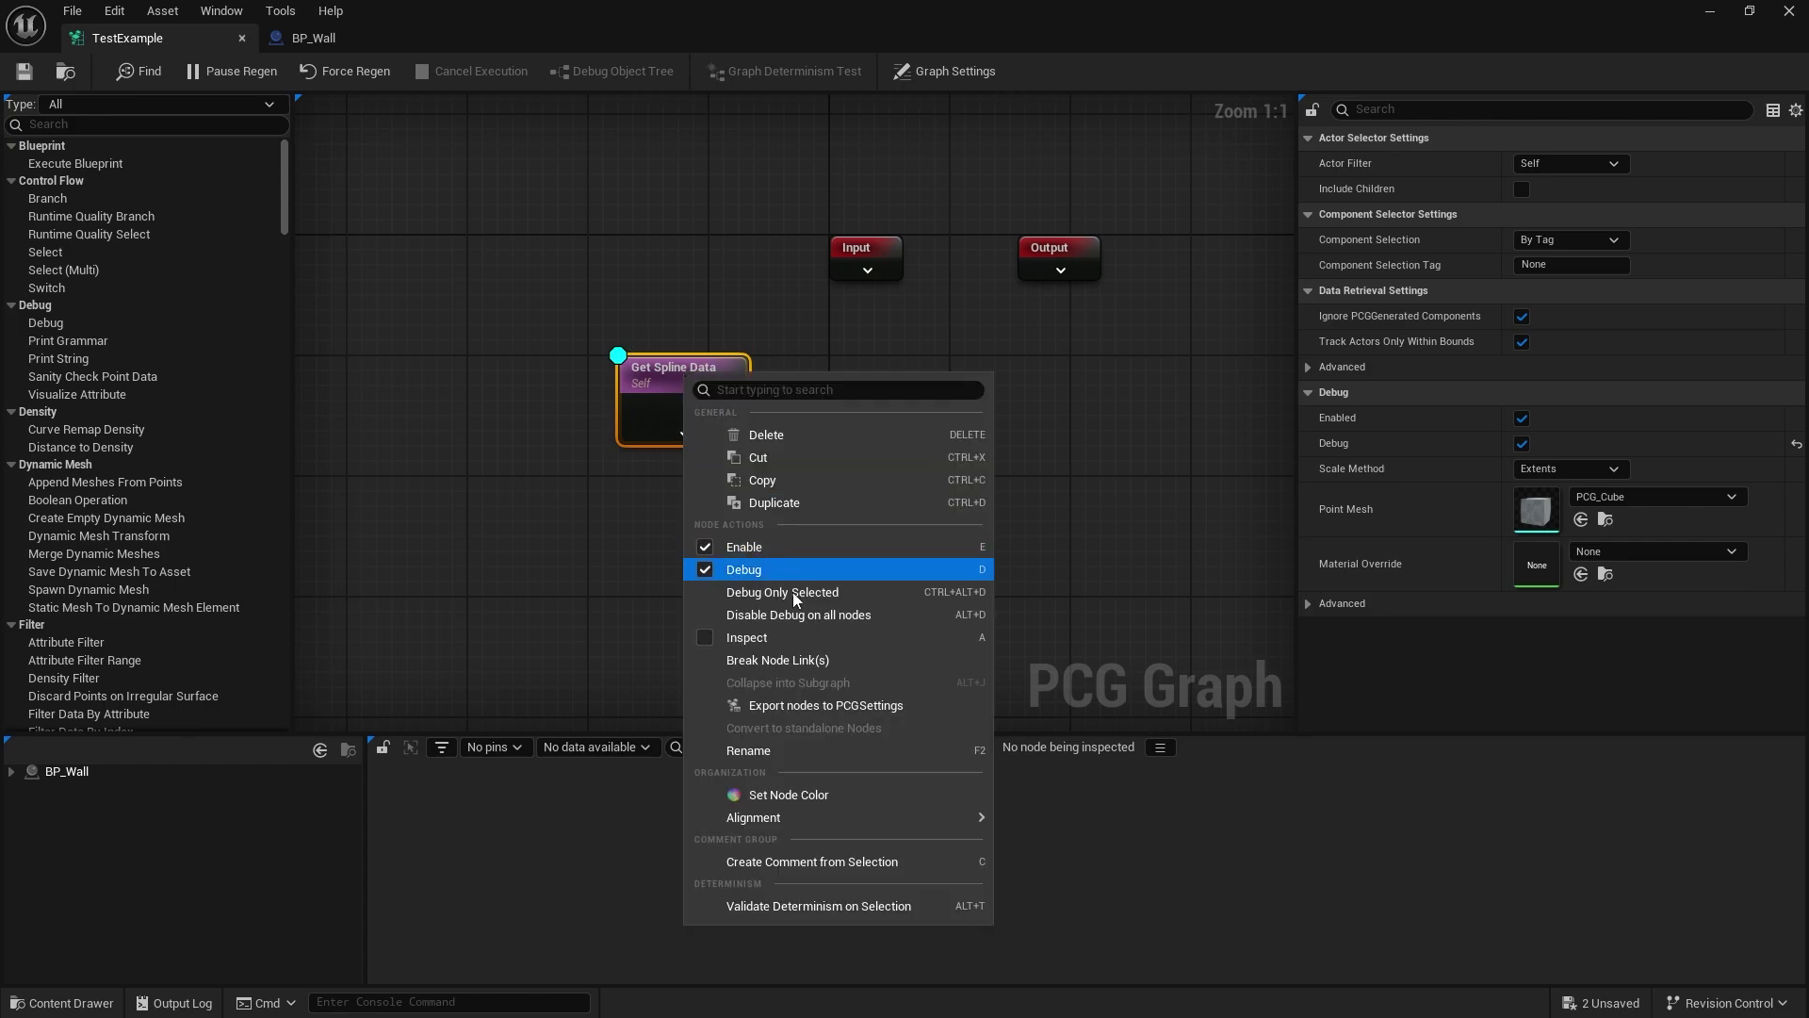
click(754, 637)
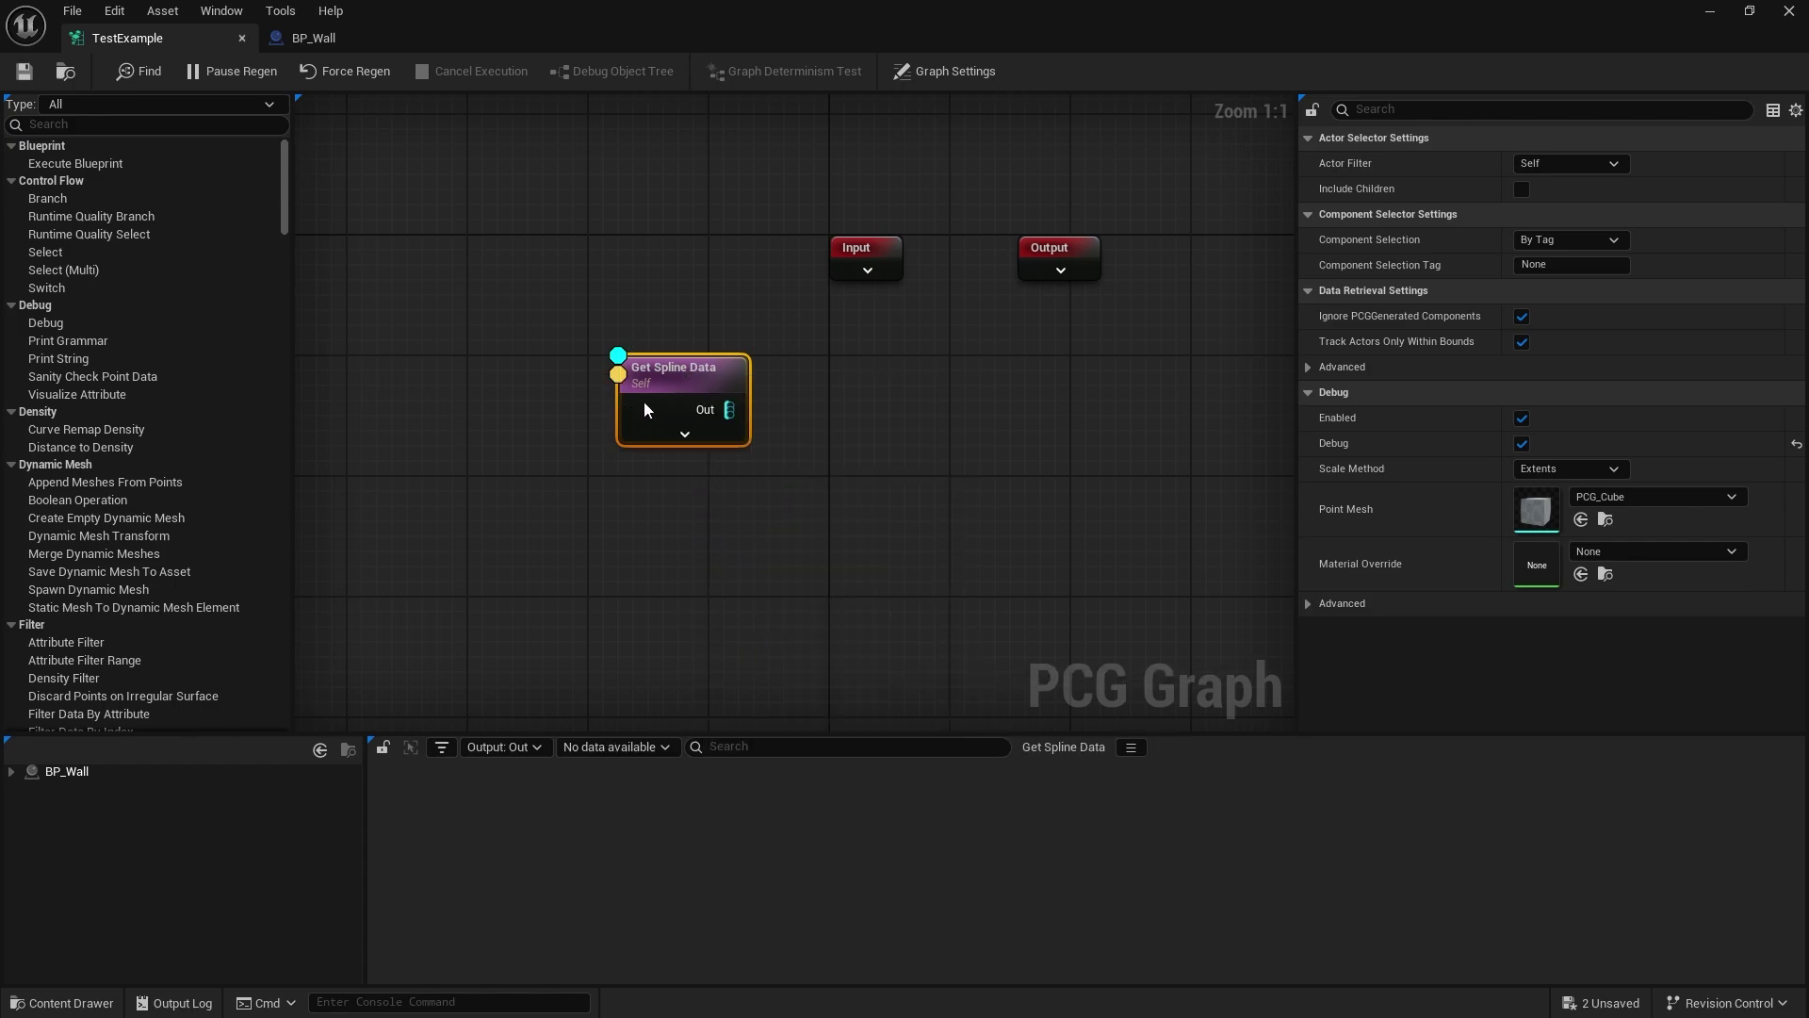
Step: Select BP_Wall's PCG - TestExample as the debug object and examine the spline points' attributes from position through seed
click(75, 773)
click(12, 771)
click(100, 787)
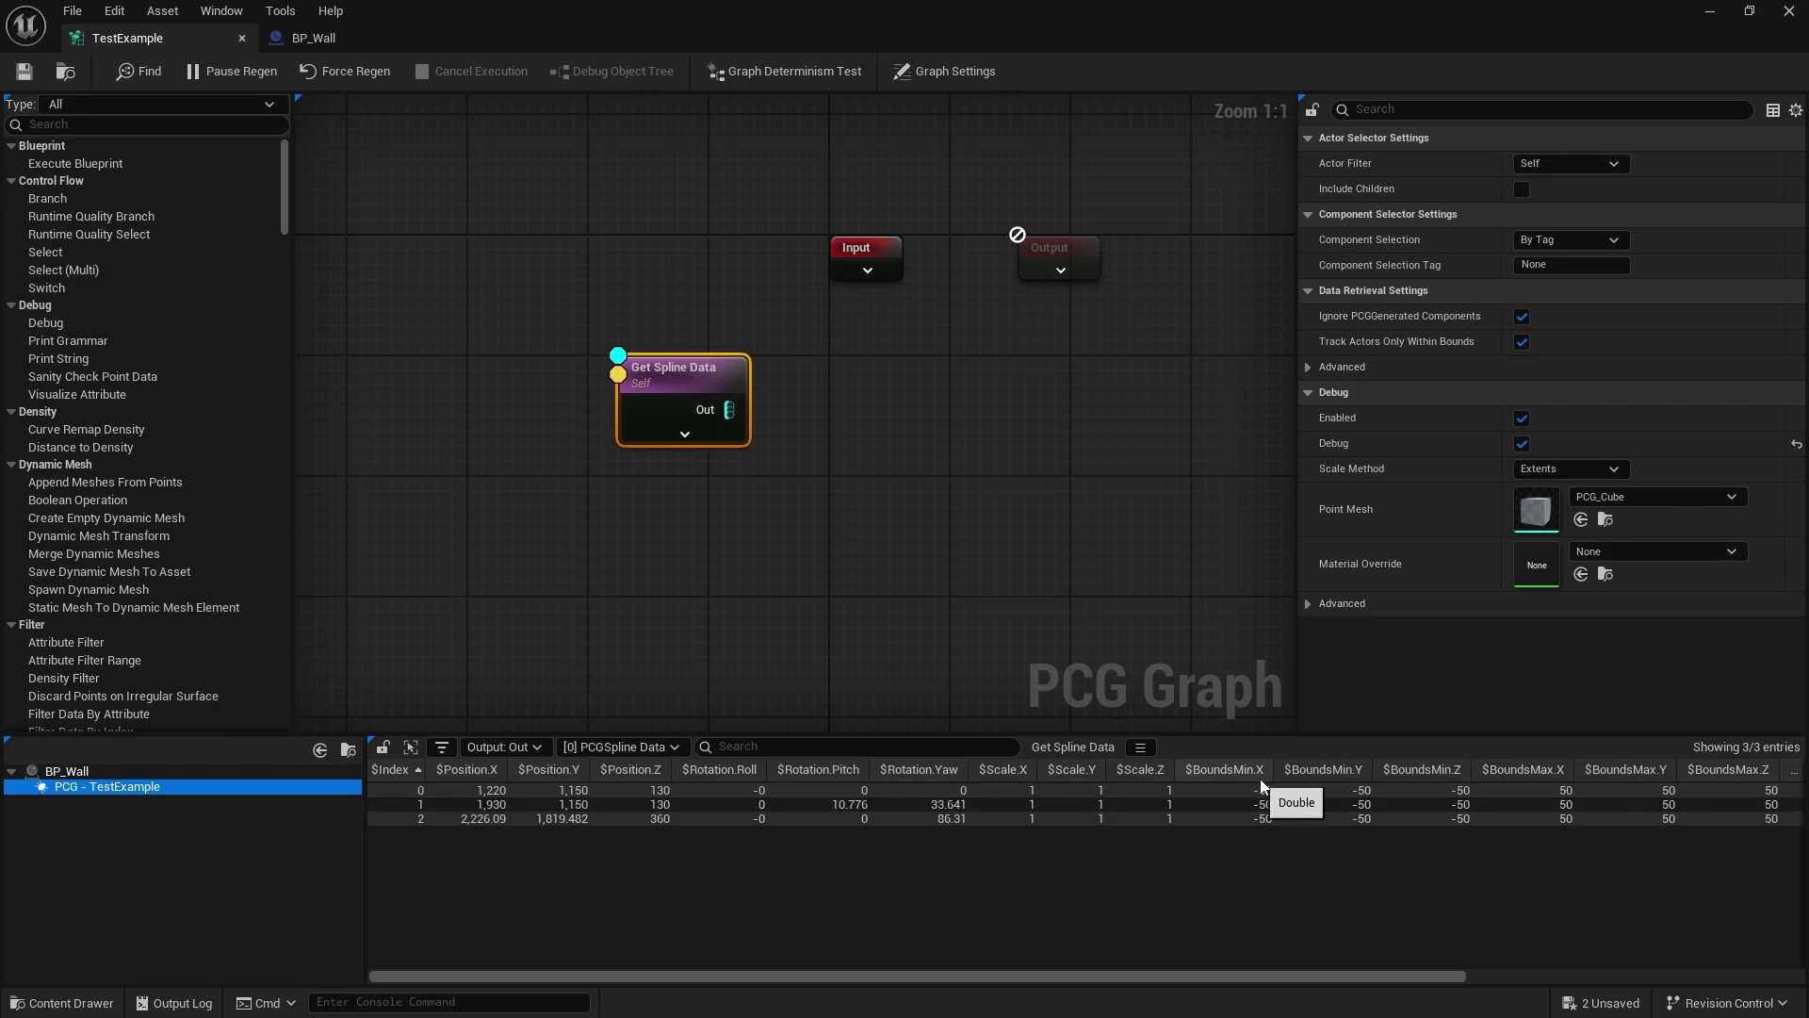
drag(1360, 974, 1729, 968)
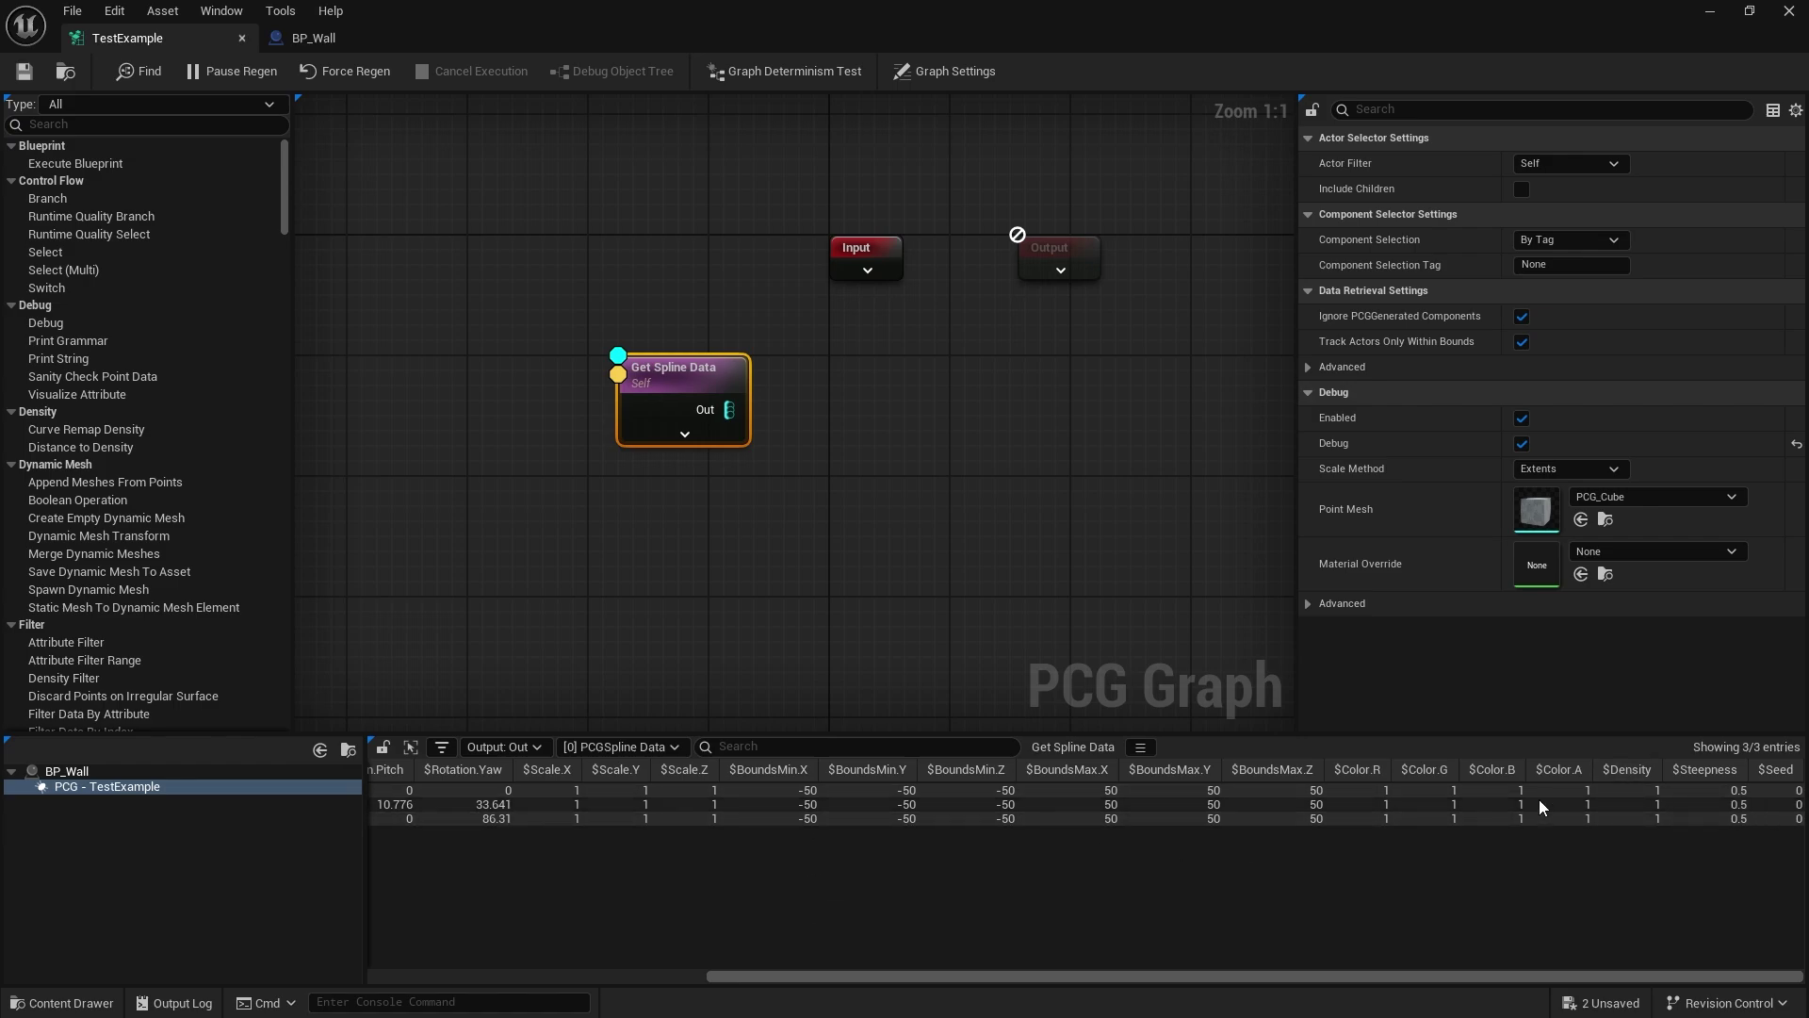
drag(820, 977, 208, 914)
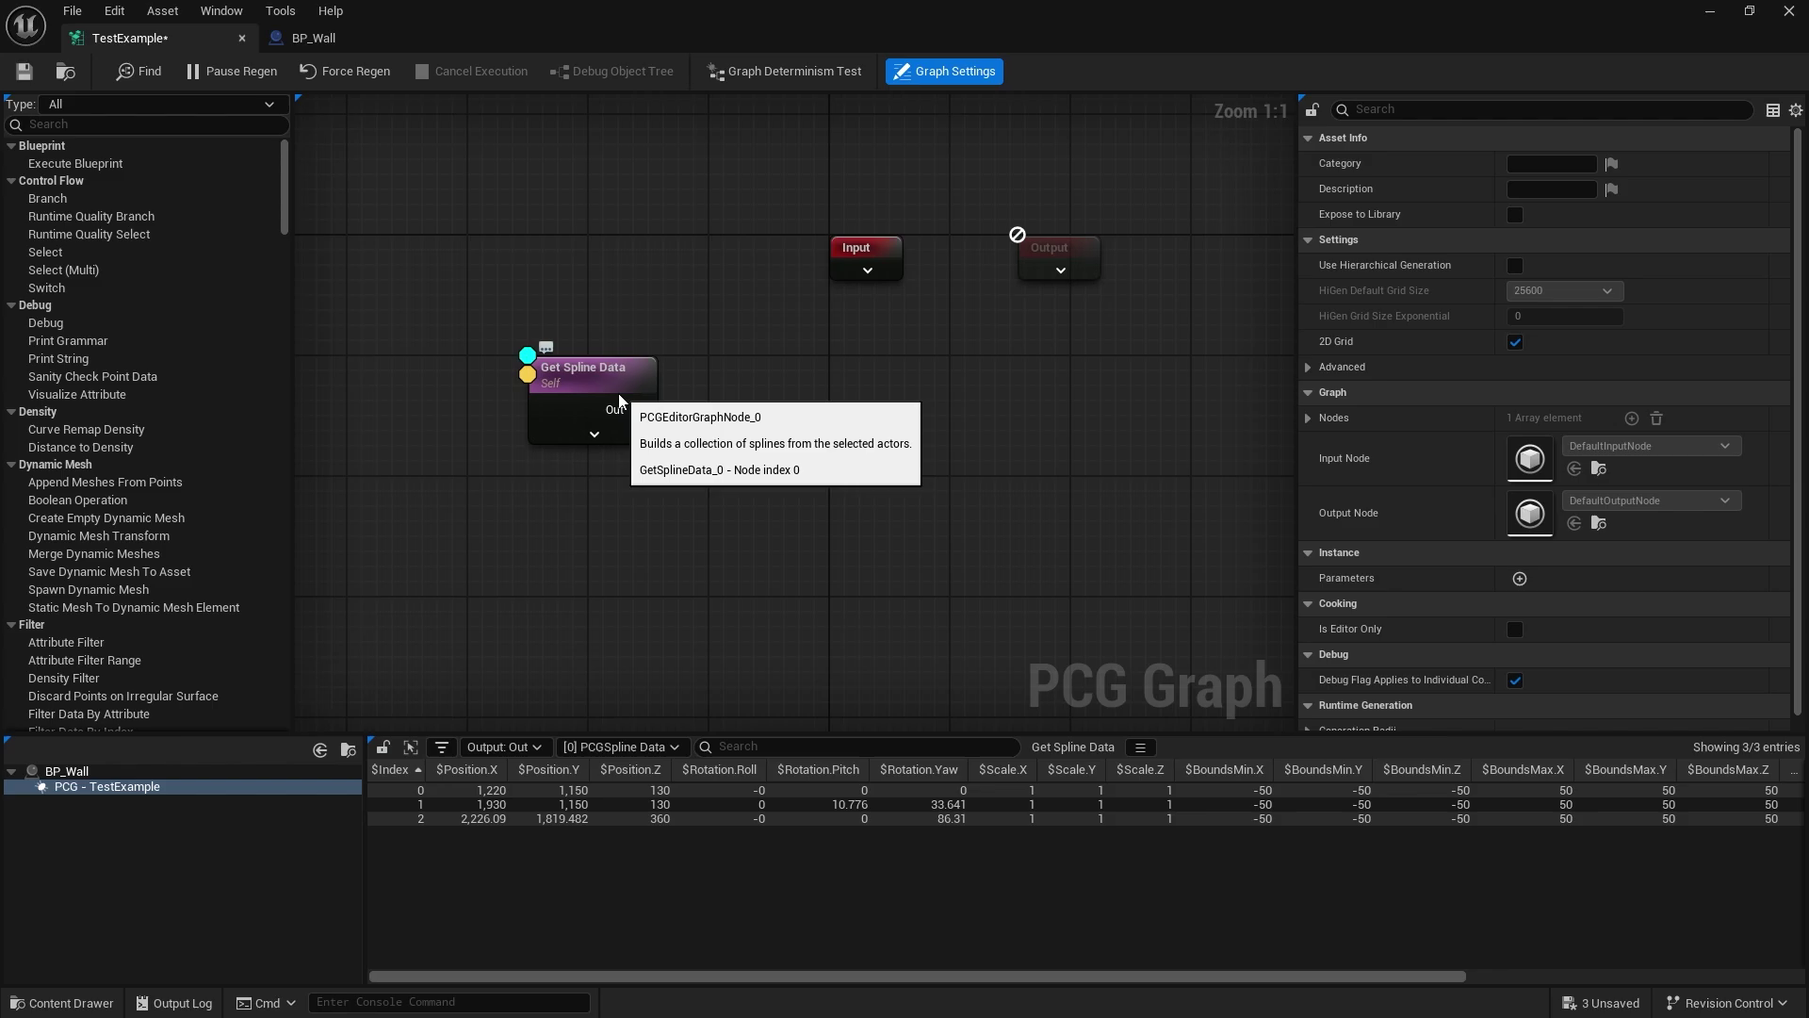
Step: Add a Spline Sampler node fed by the Get Spline Data output, and line it up beside that node
drag(639, 409, 771, 370)
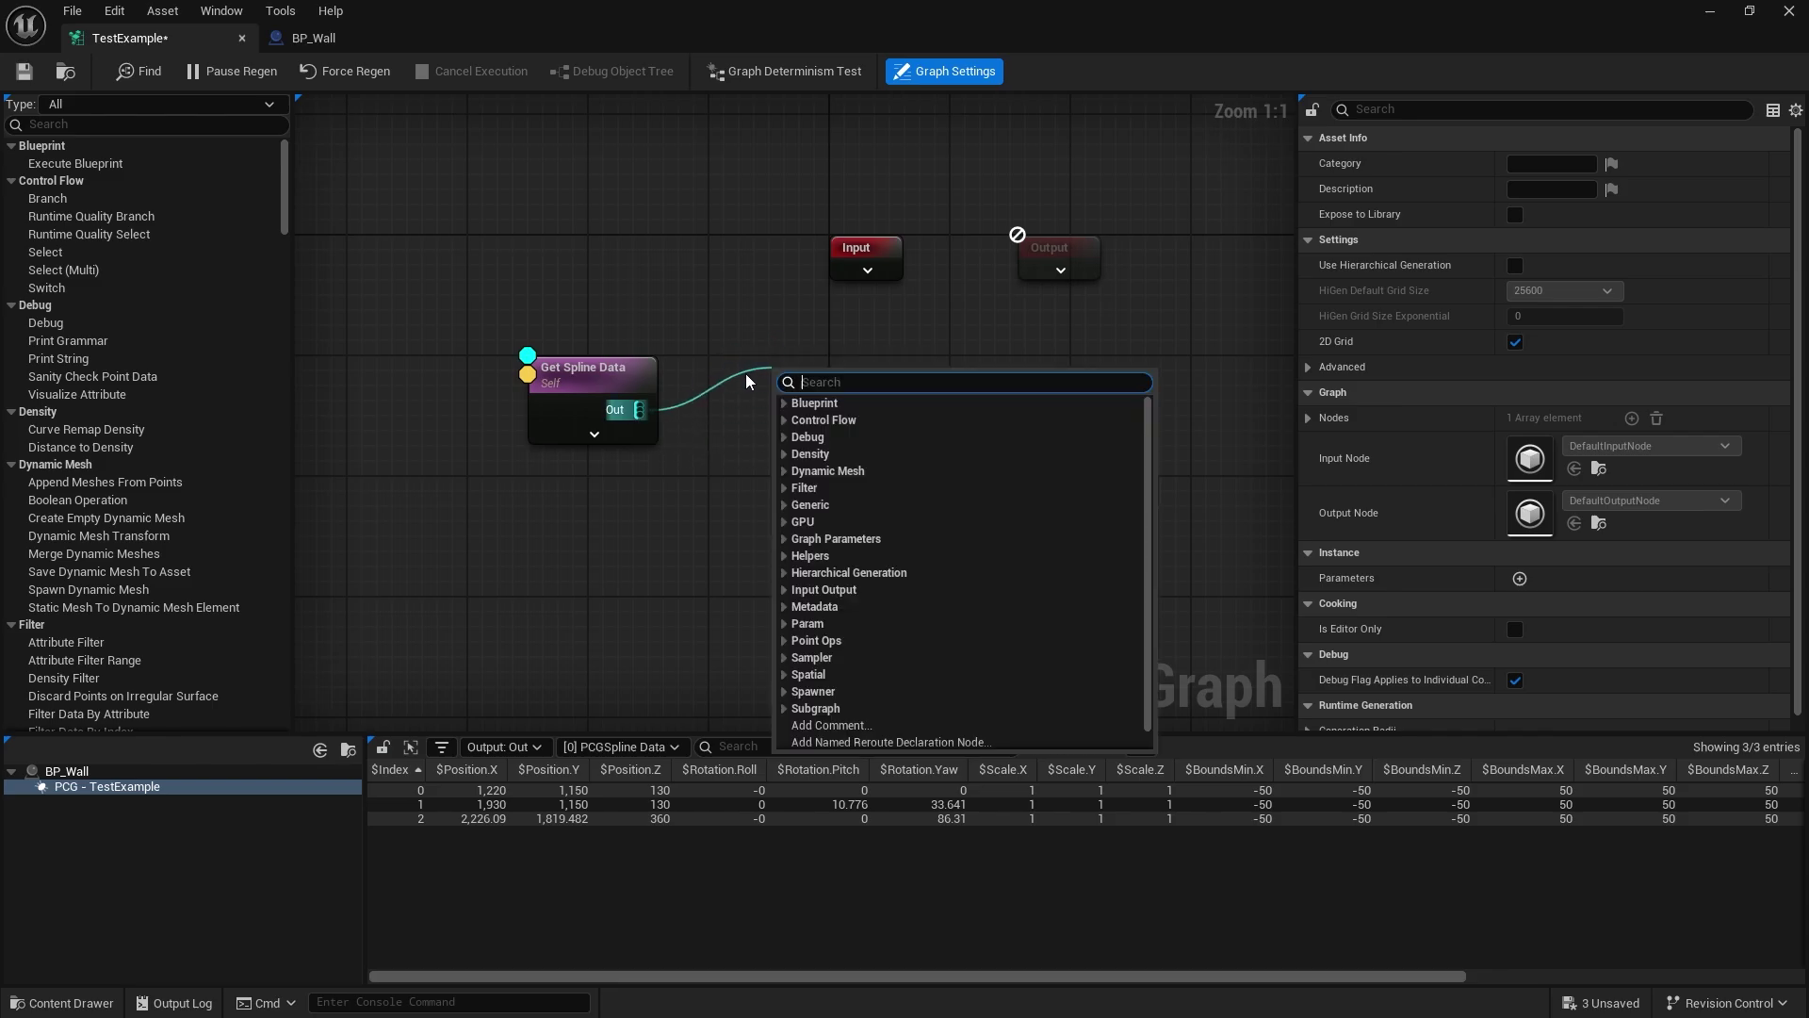
text(samp)
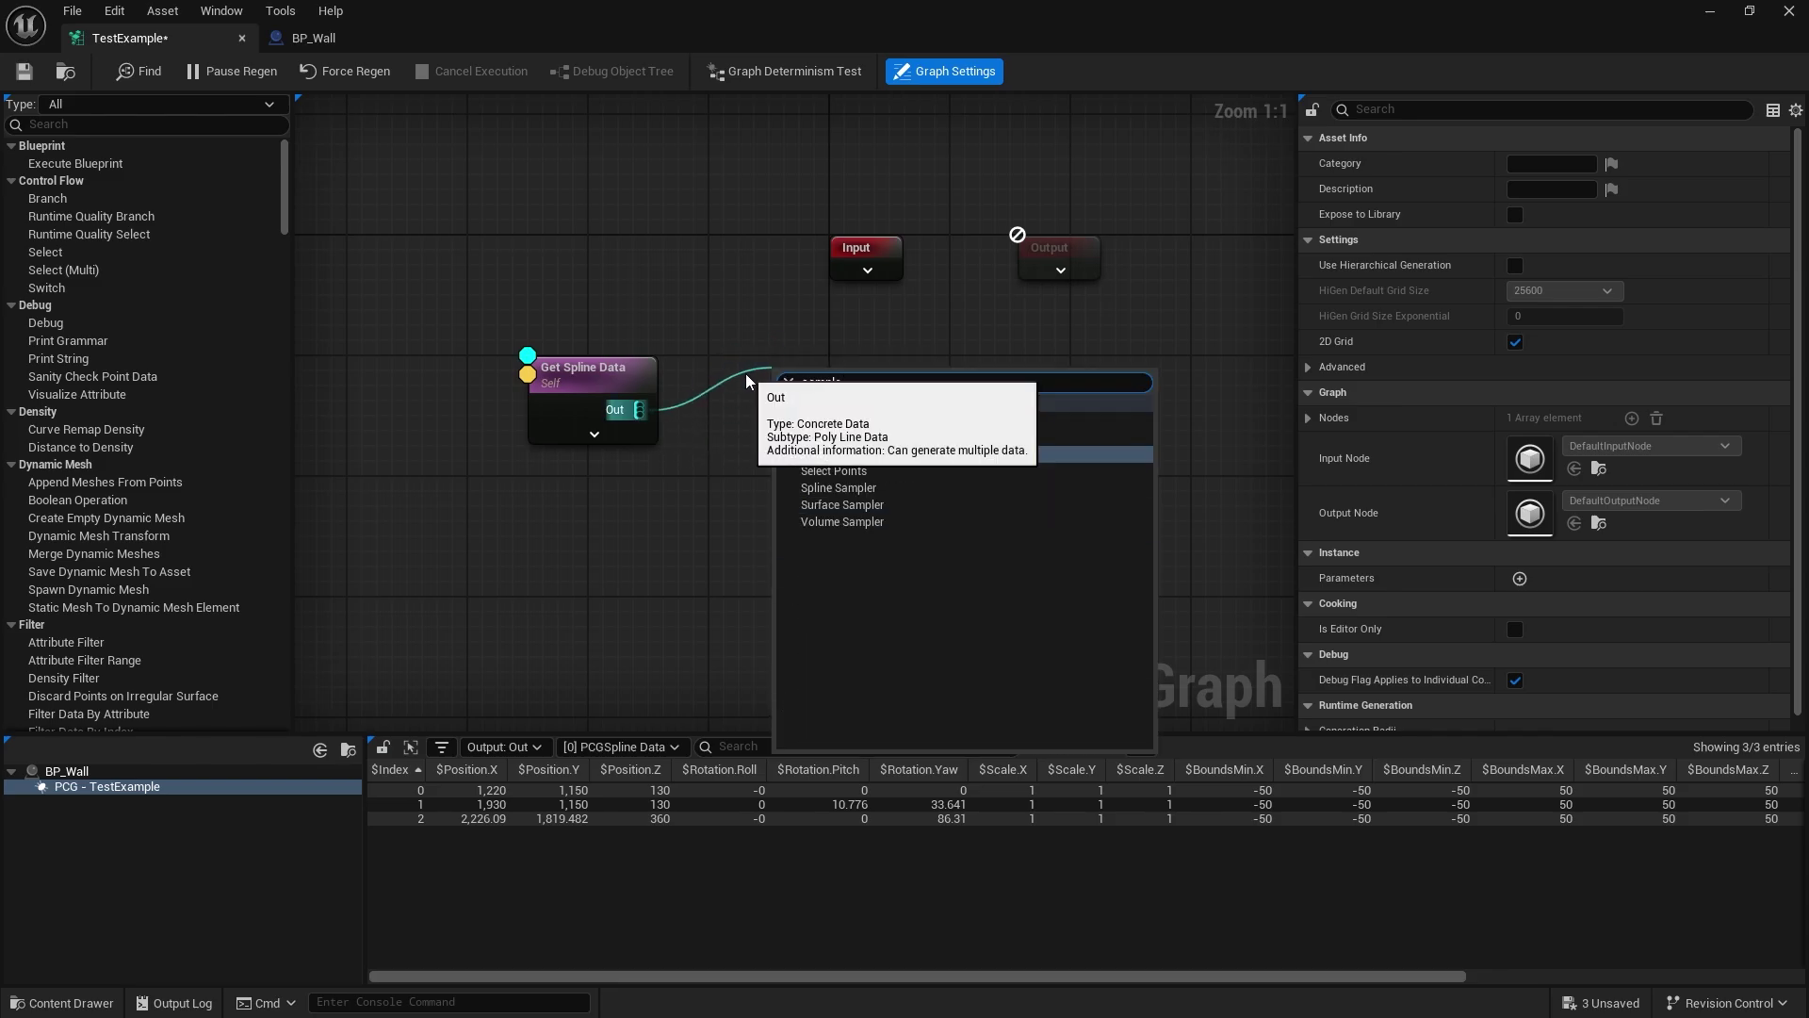
text(le)
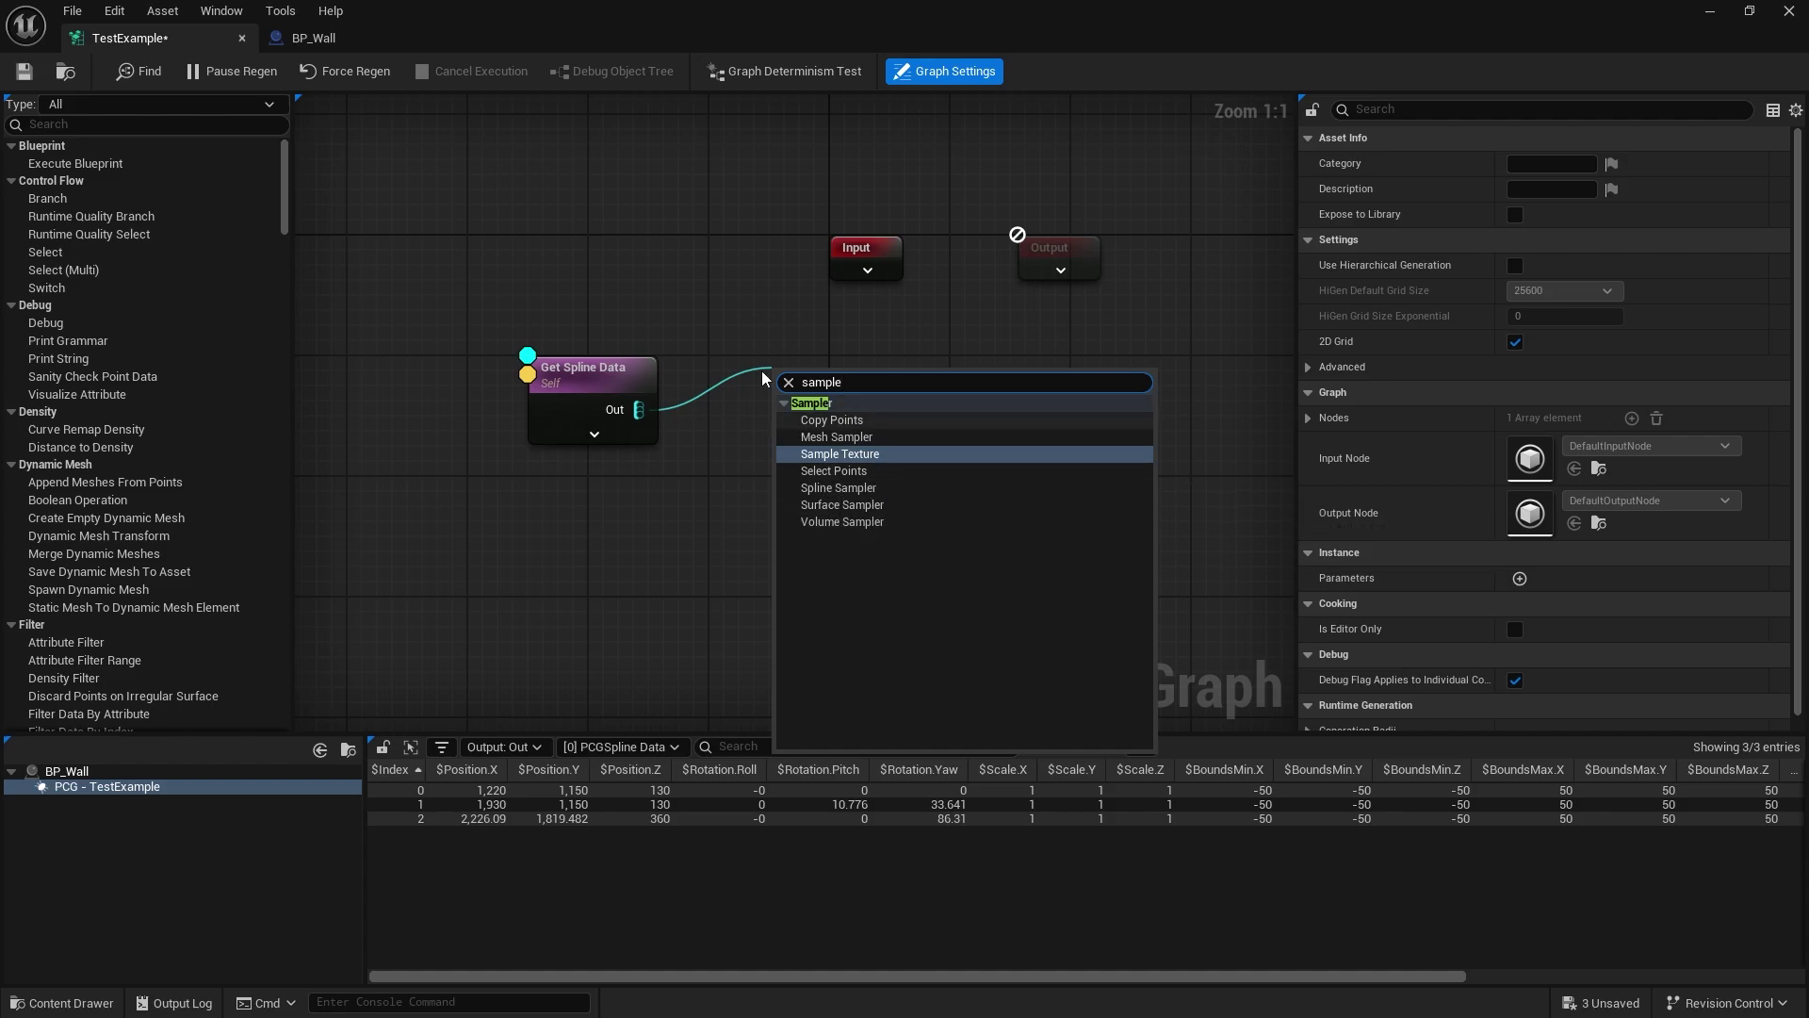
click(865, 487)
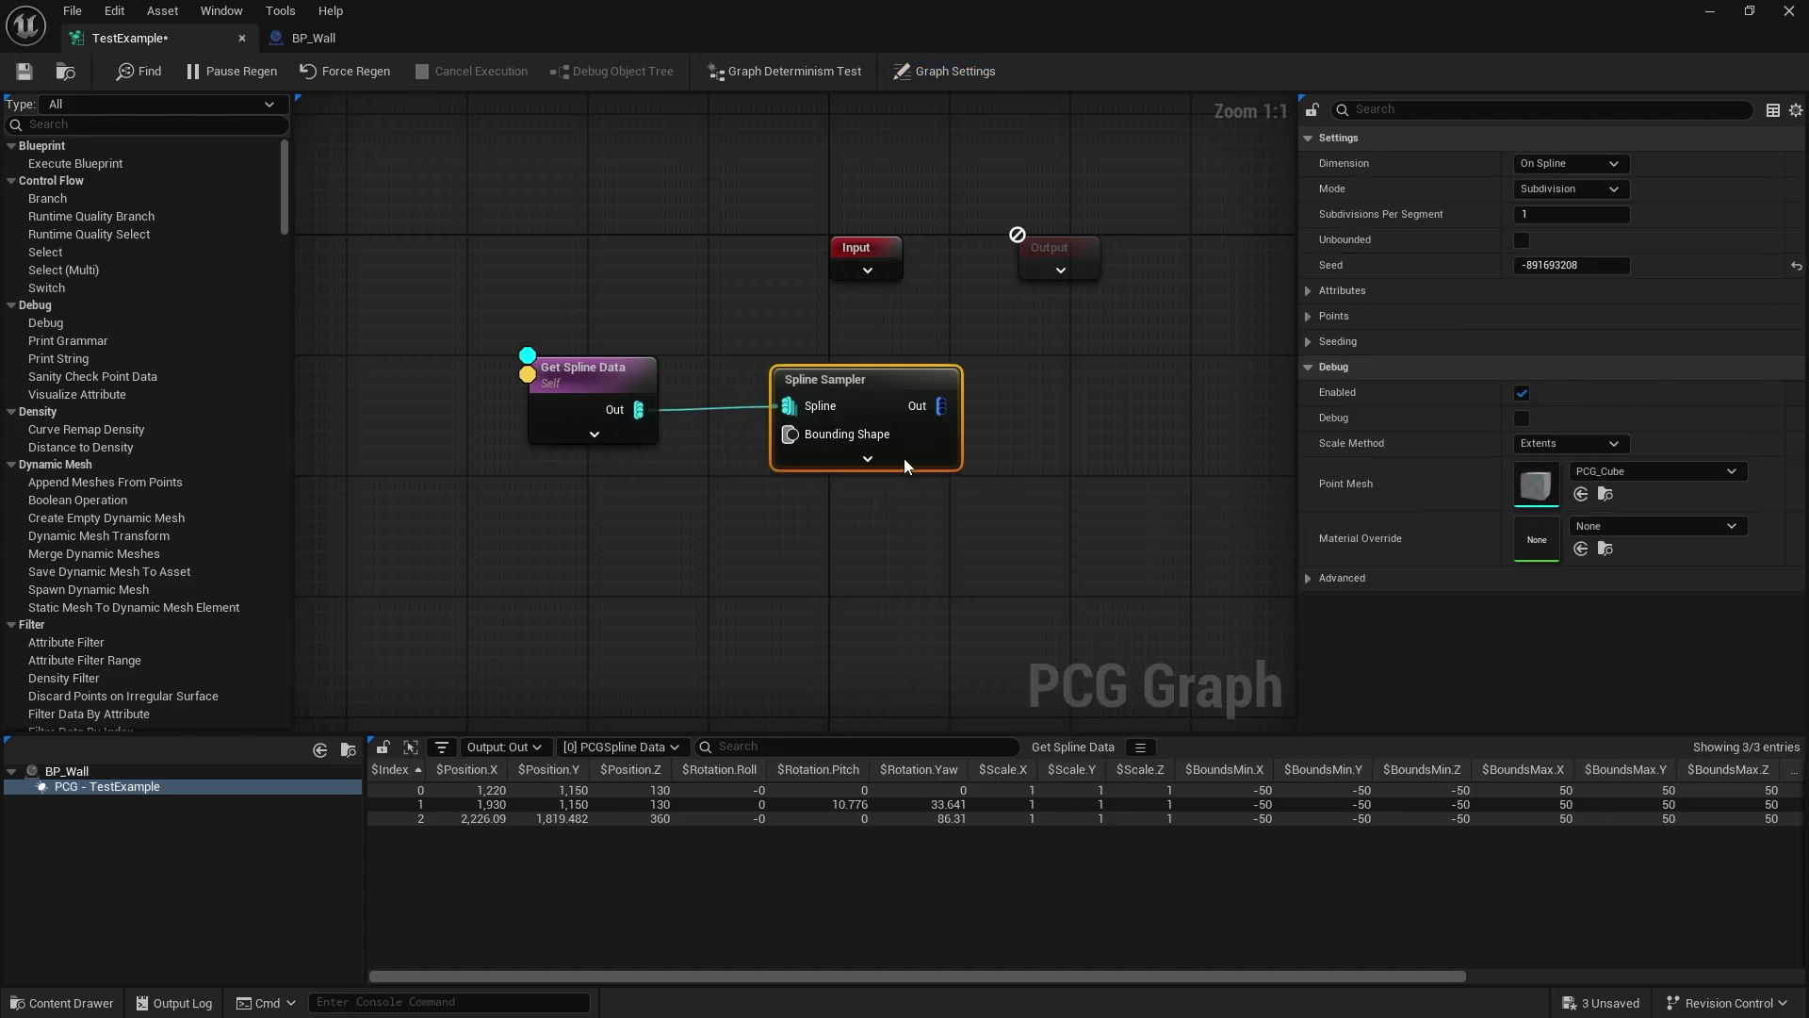
drag(863, 382, 886, 406)
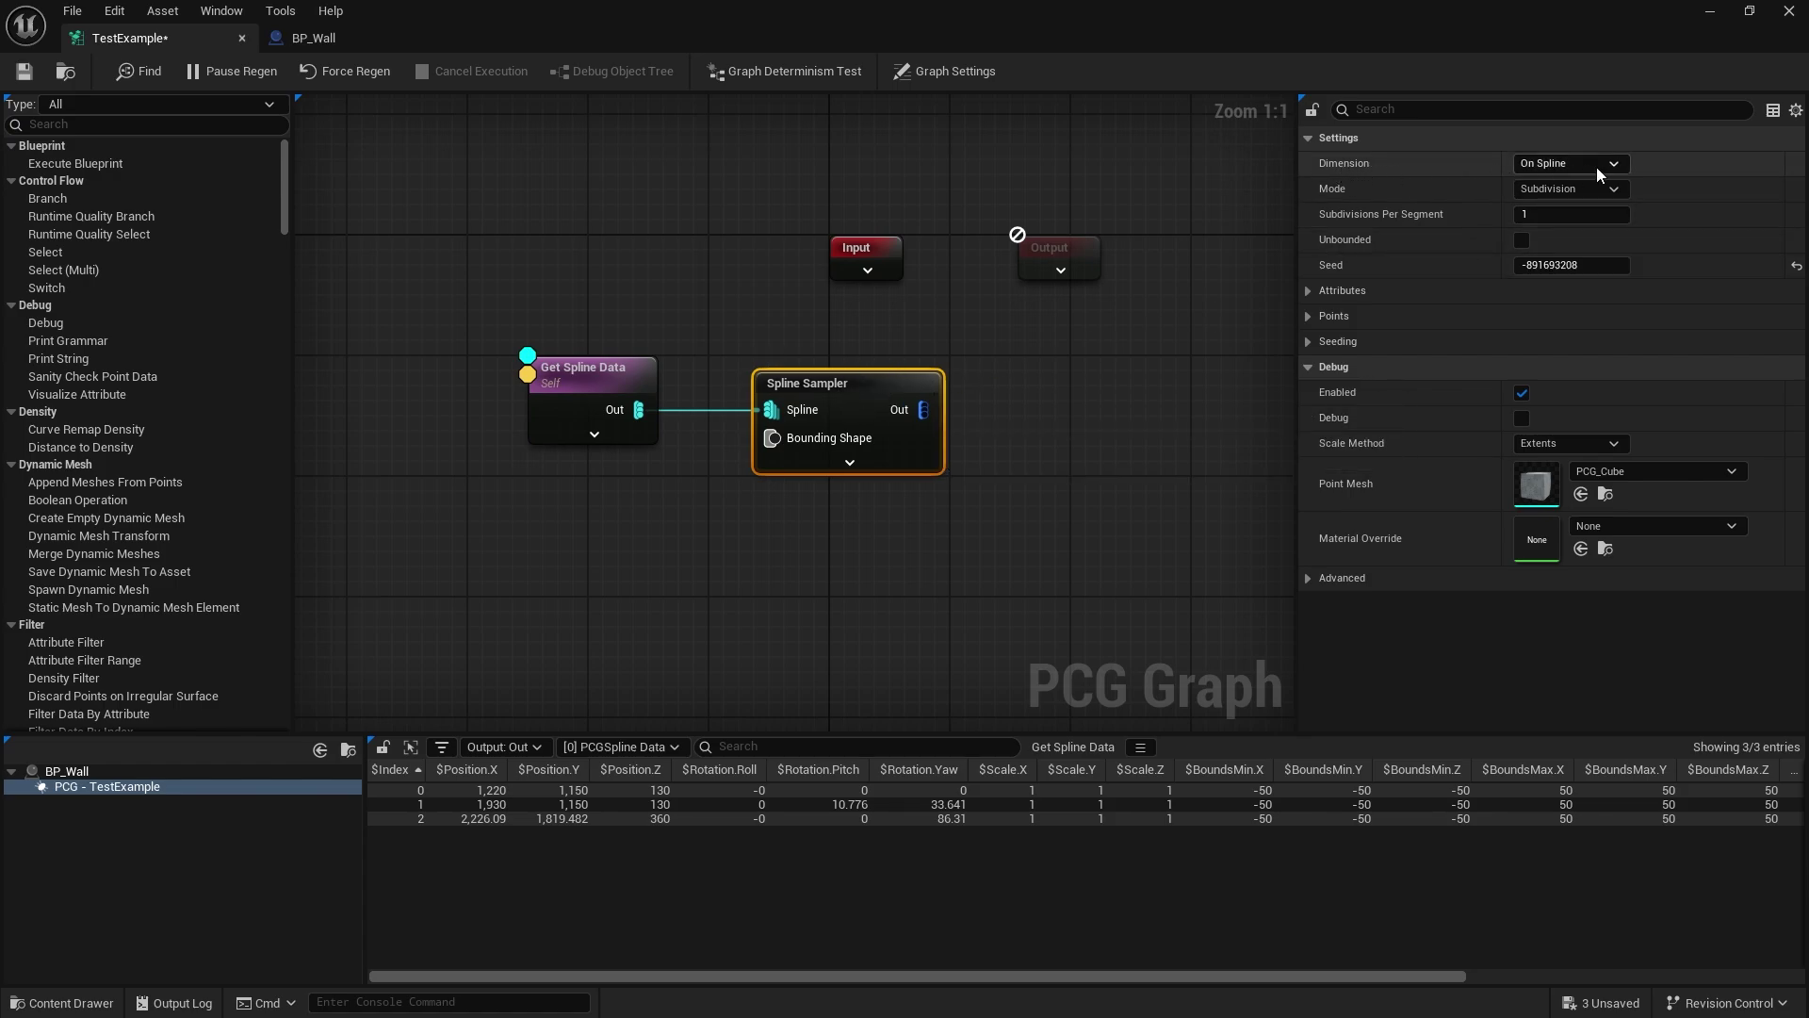
Step: Review the Spline Sampler's mode options, keep Subdivision selected, and save the TestExample graph
click(1576, 190)
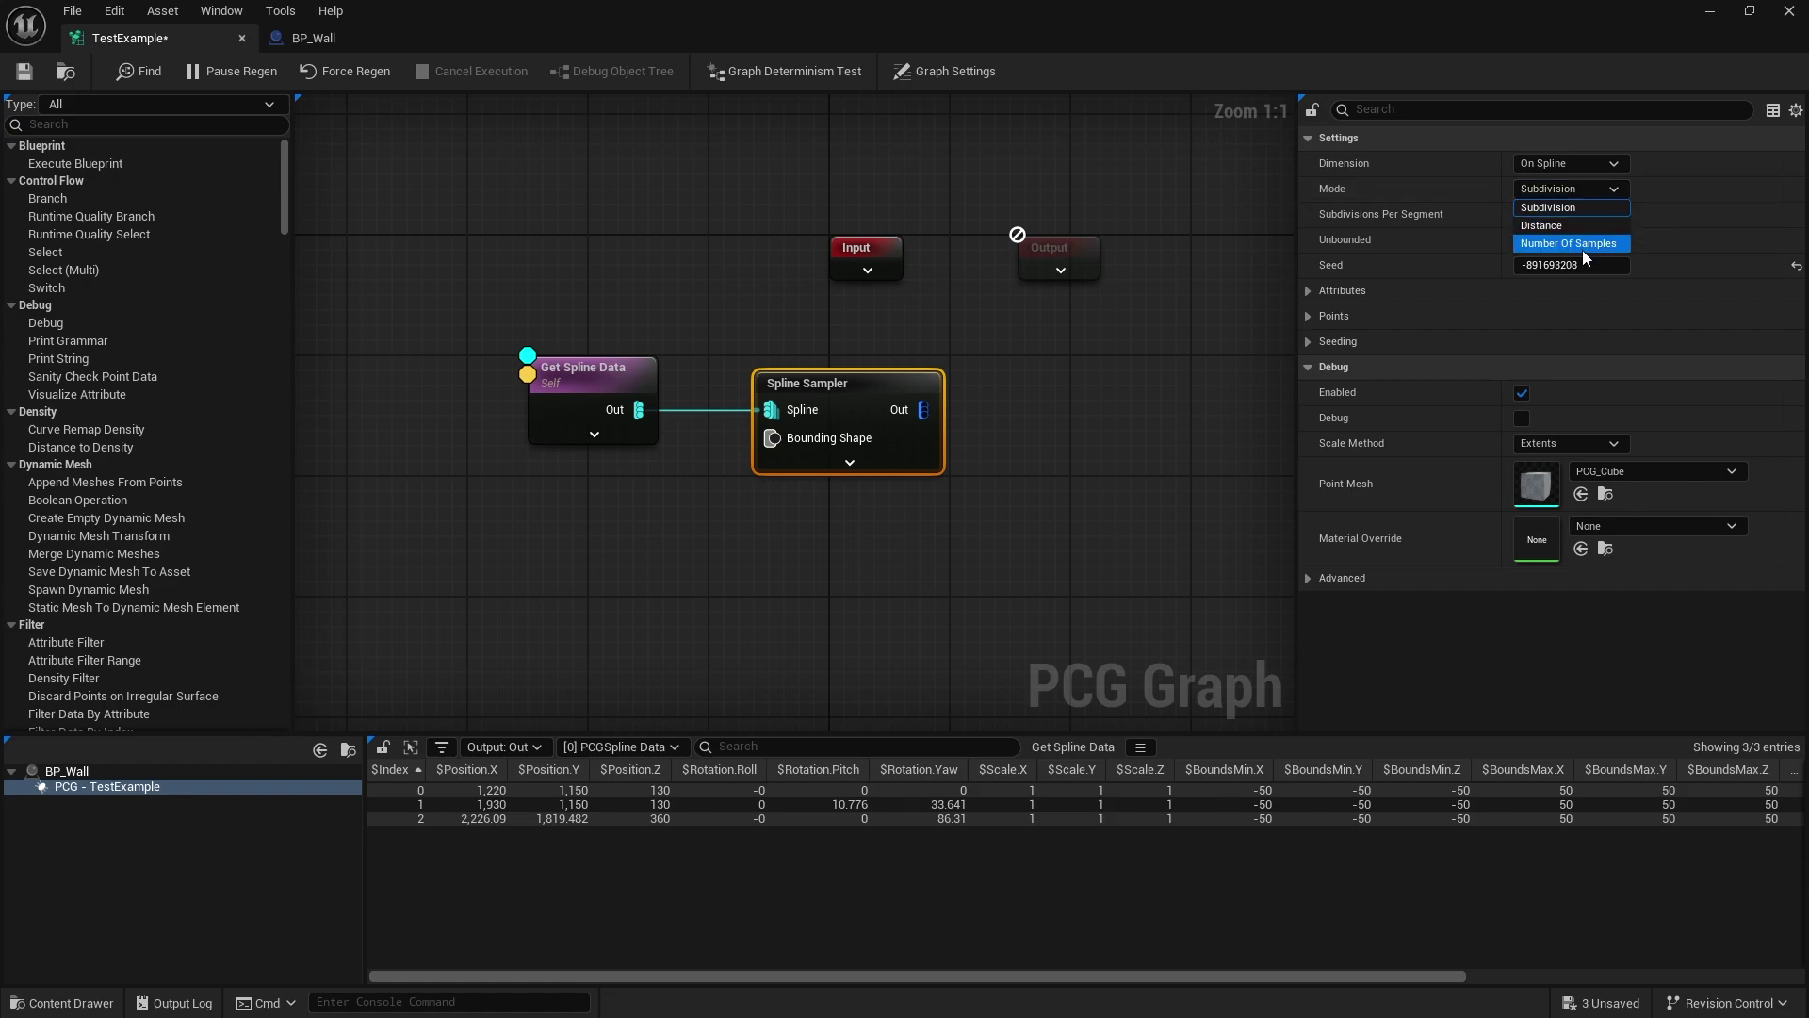
click(1571, 202)
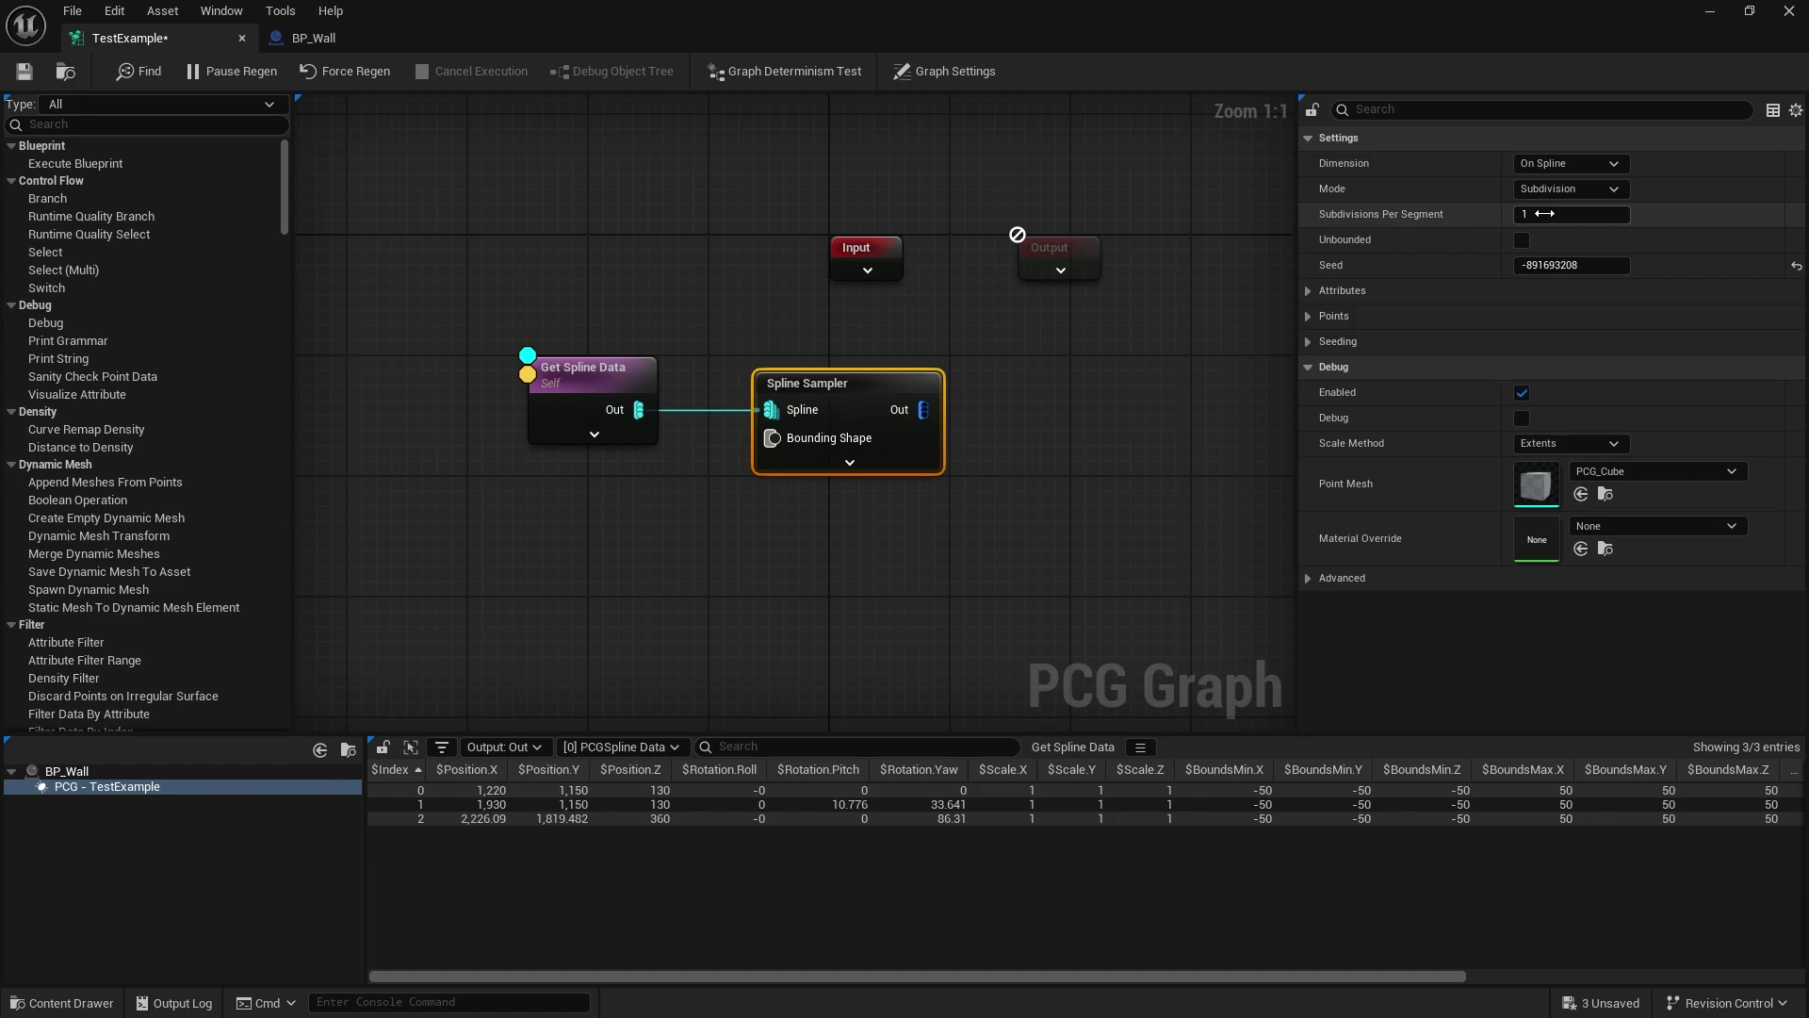
click(25, 71)
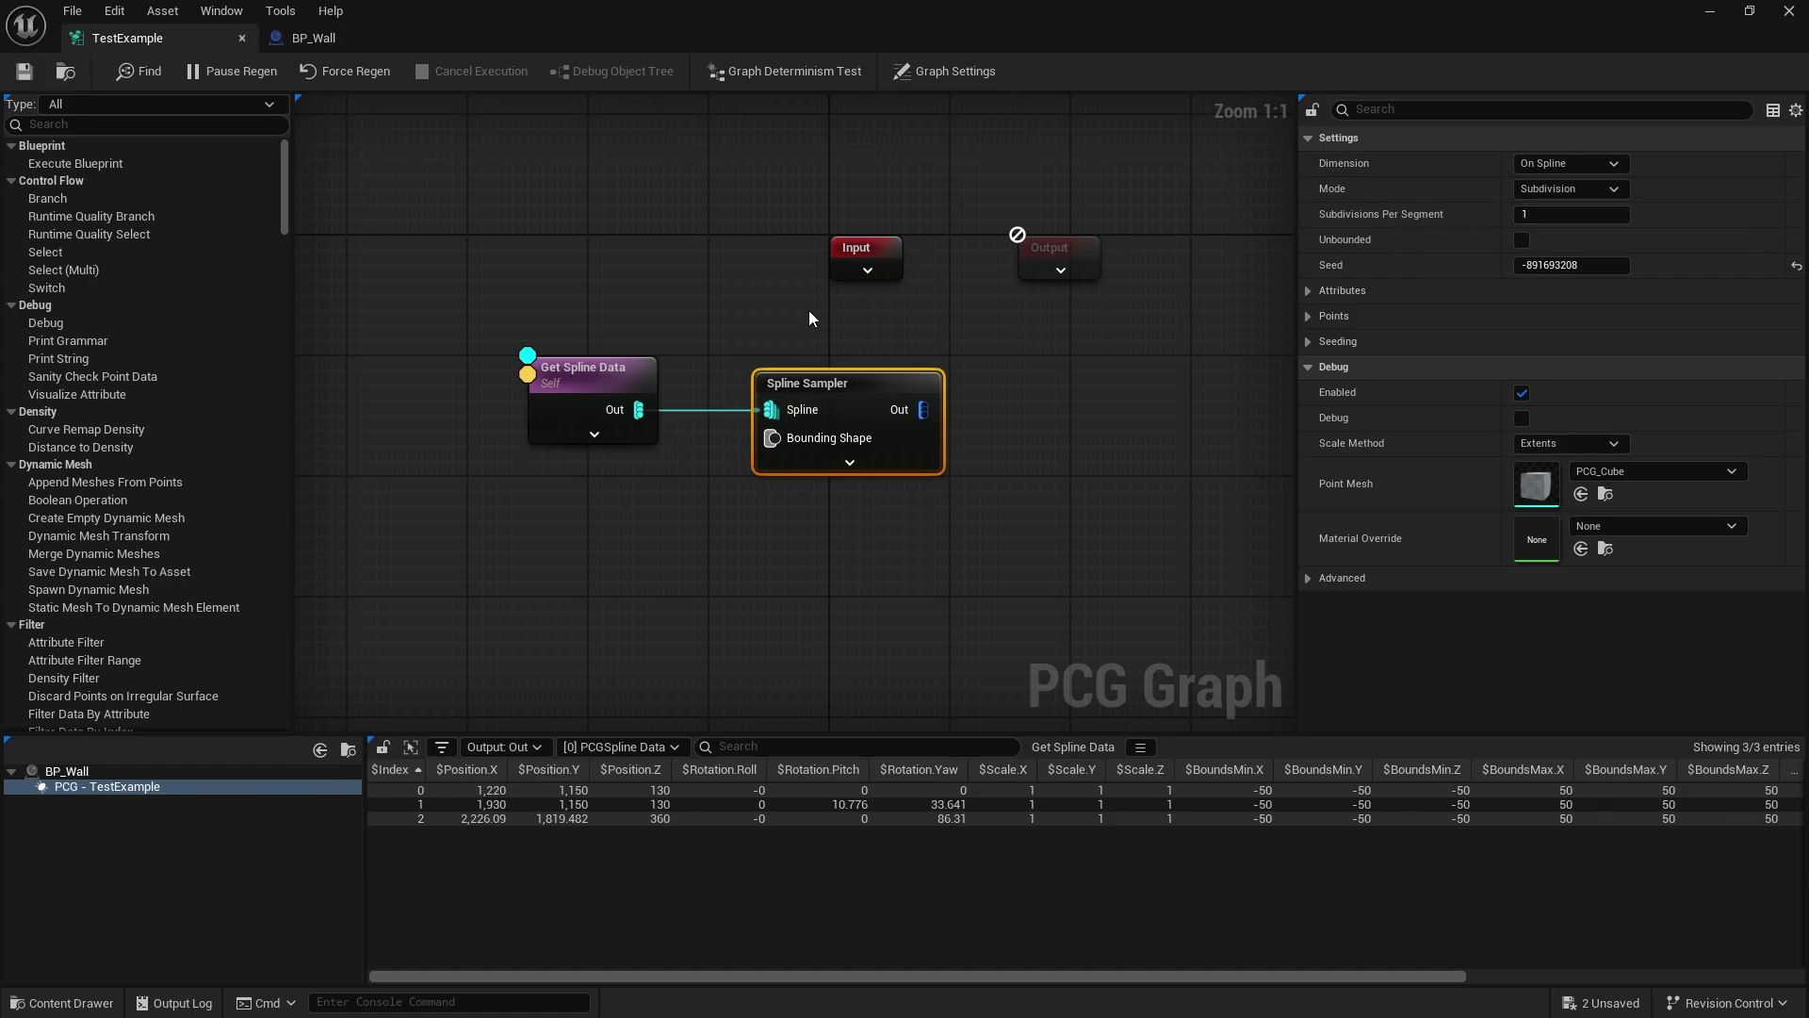
Step: Turn on Debug for the Spline Sampler node and turn it off for the Get Spline Data node
right_click(841, 385)
click(907, 582)
right_click(588, 372)
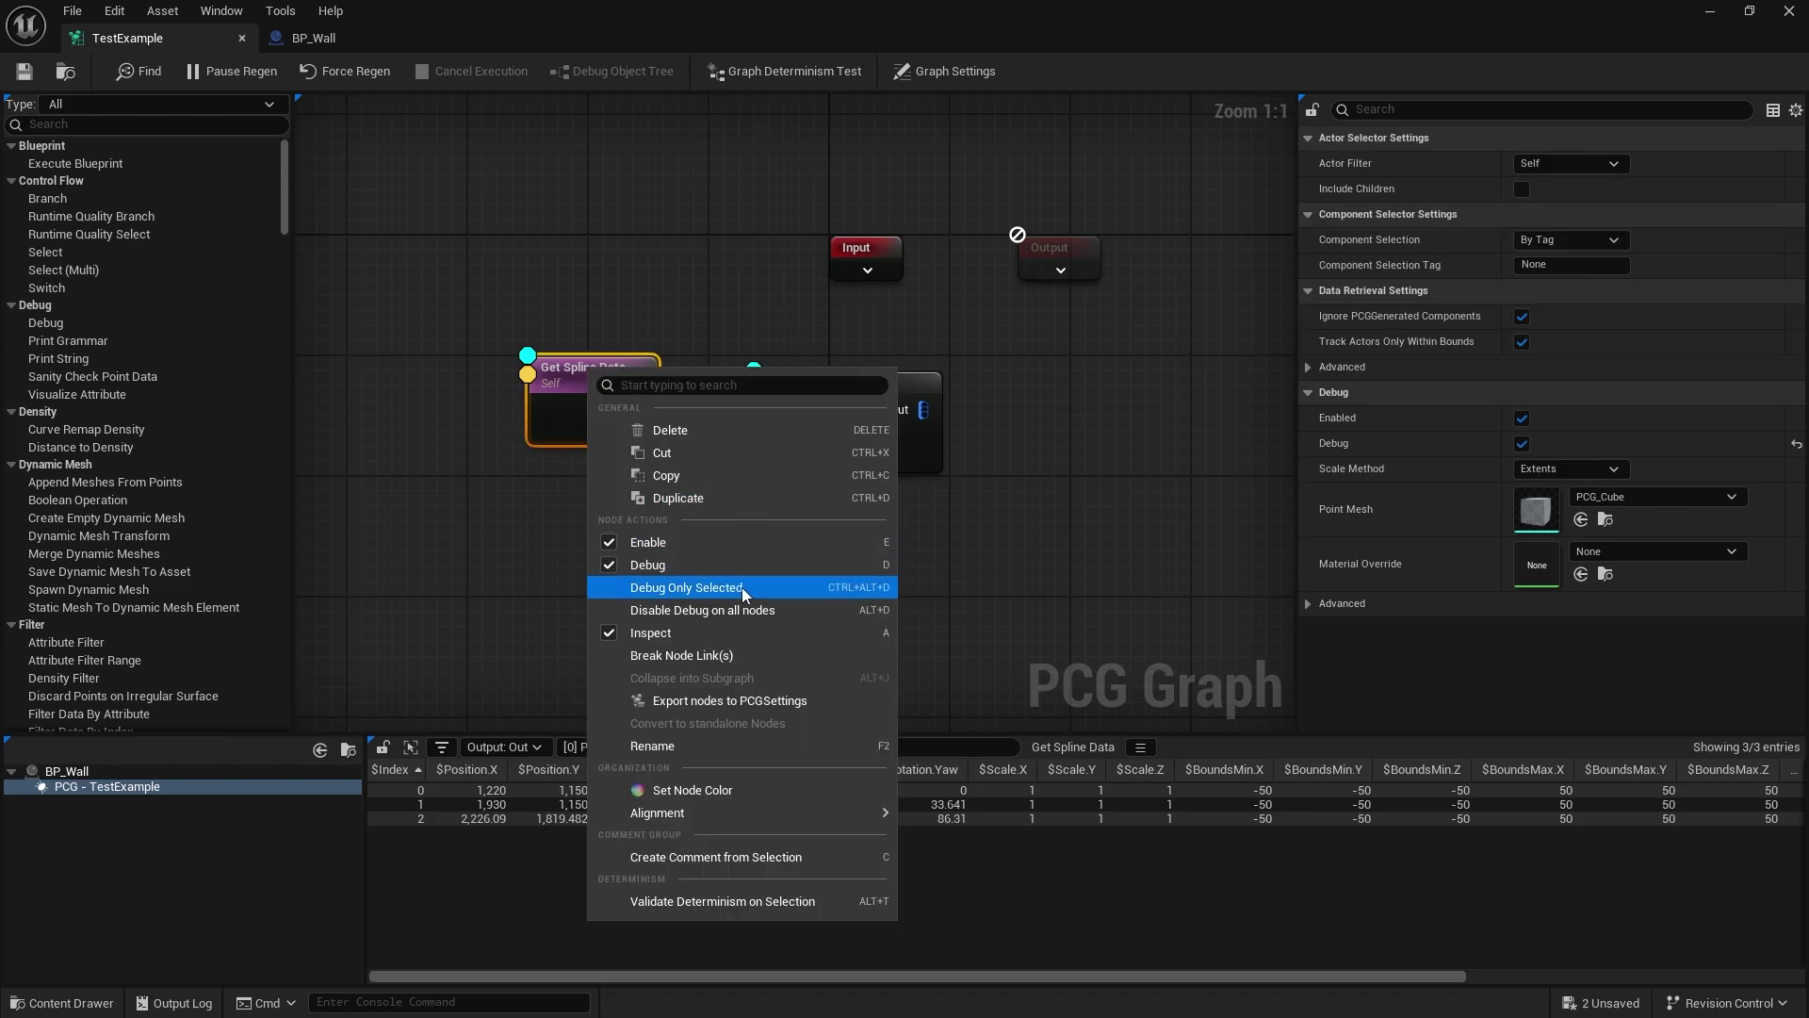
click(691, 572)
Step: Examine the sampled debug points along BP_Wall's spline in the level, and select the spline's first point
drag(711, 17, 1106, 262)
right_drag(994, 425, 764, 372)
key(s)
key(w)
right_drag(612, 476, 606, 518)
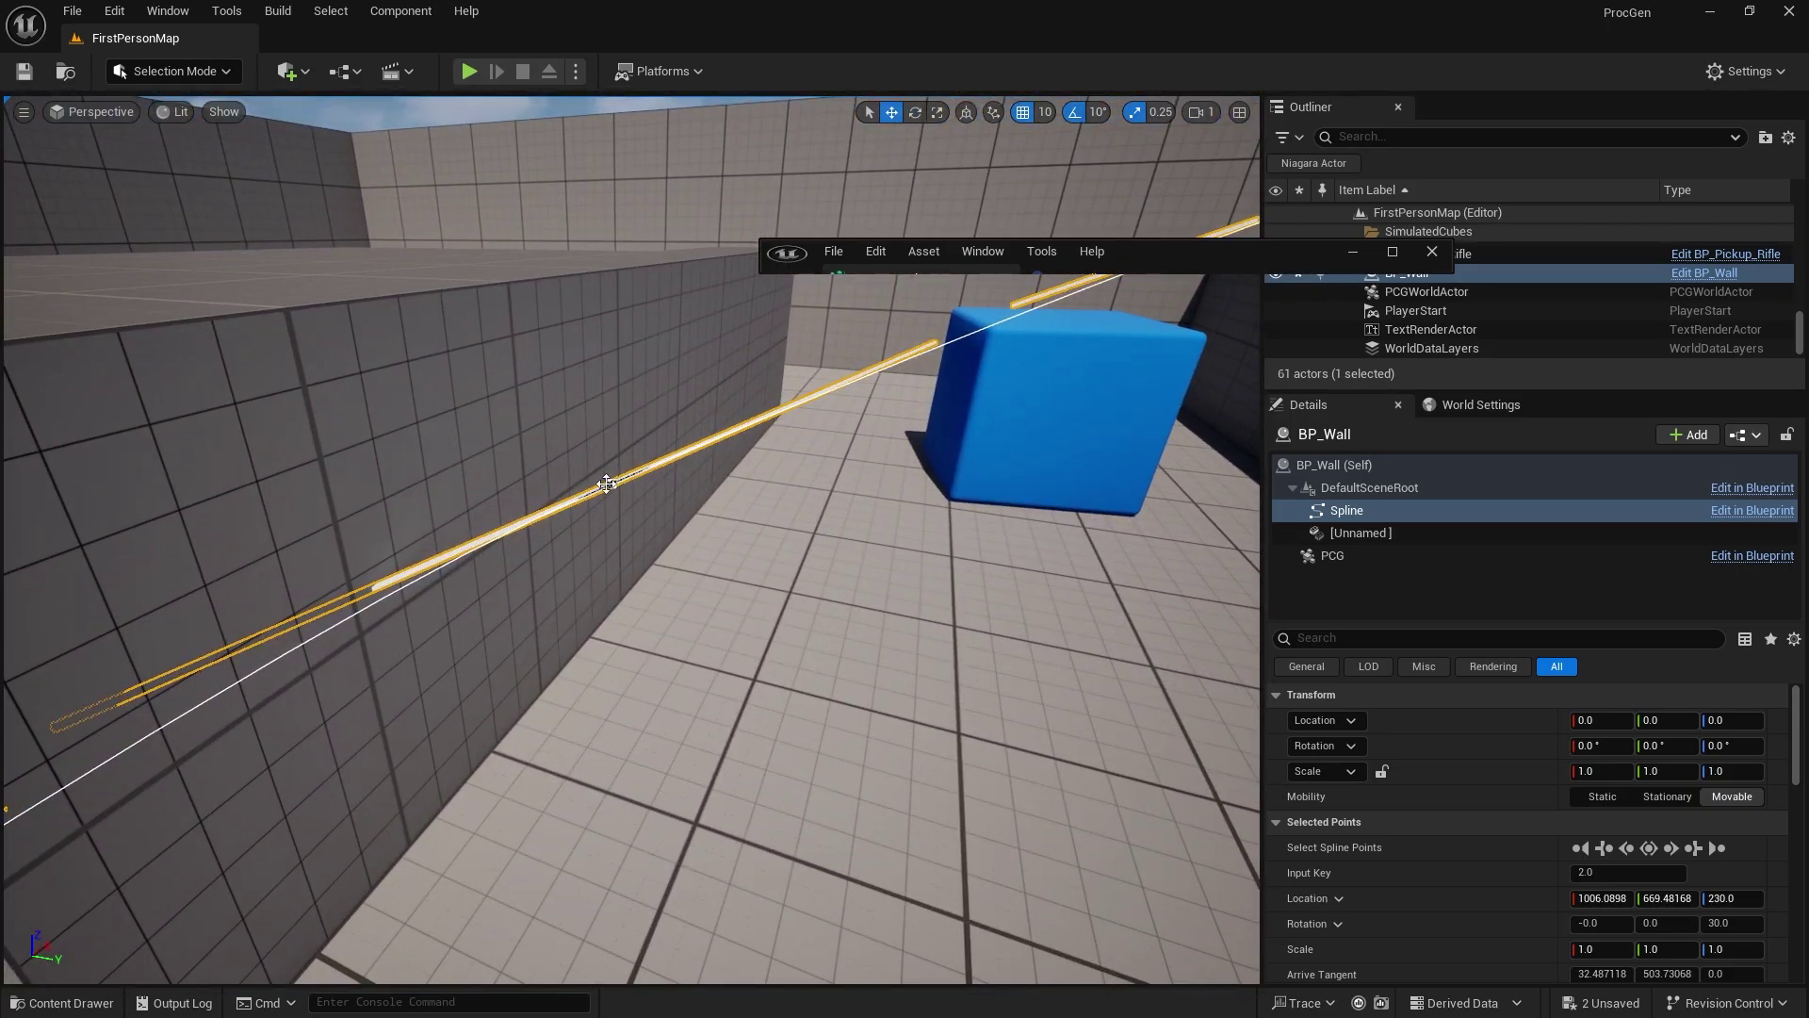
right_drag(784, 507, 655, 504)
mouse_move(650, 575)
right_down()
mouse_move(646, 597)
mouse_move(658, 569)
right_up()
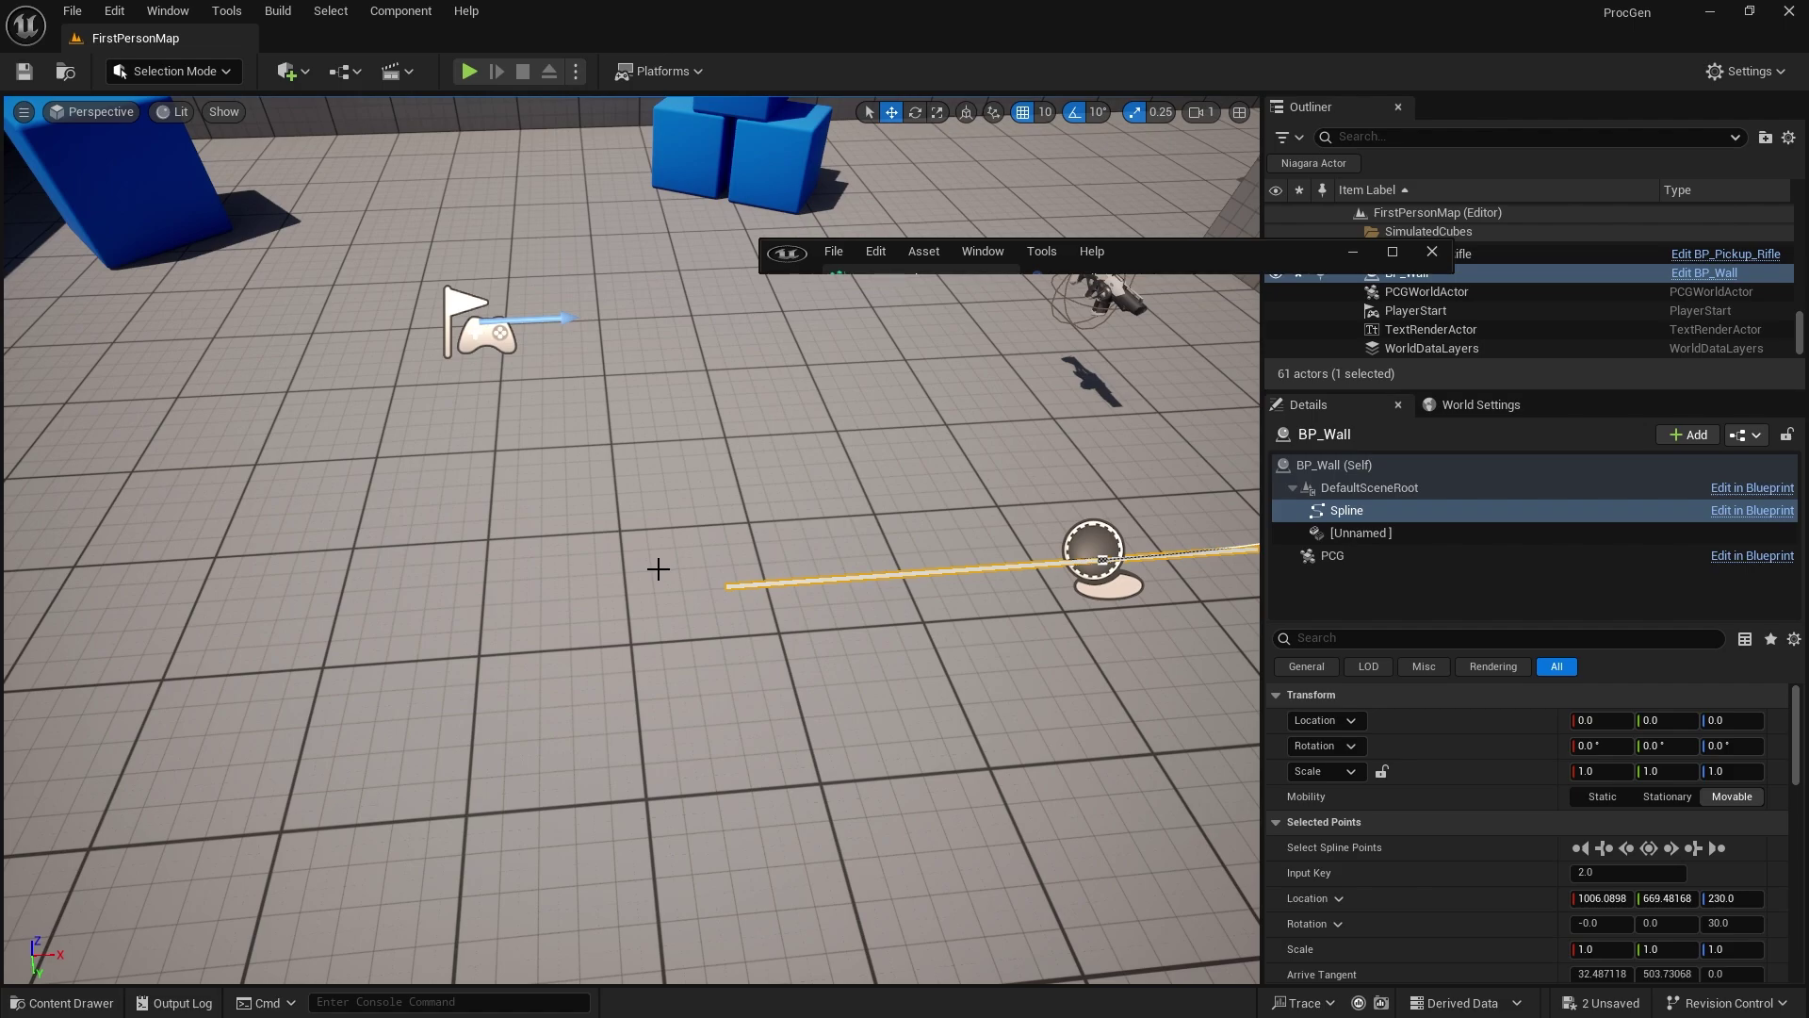
right_drag(900, 590, 908, 590)
click(743, 544)
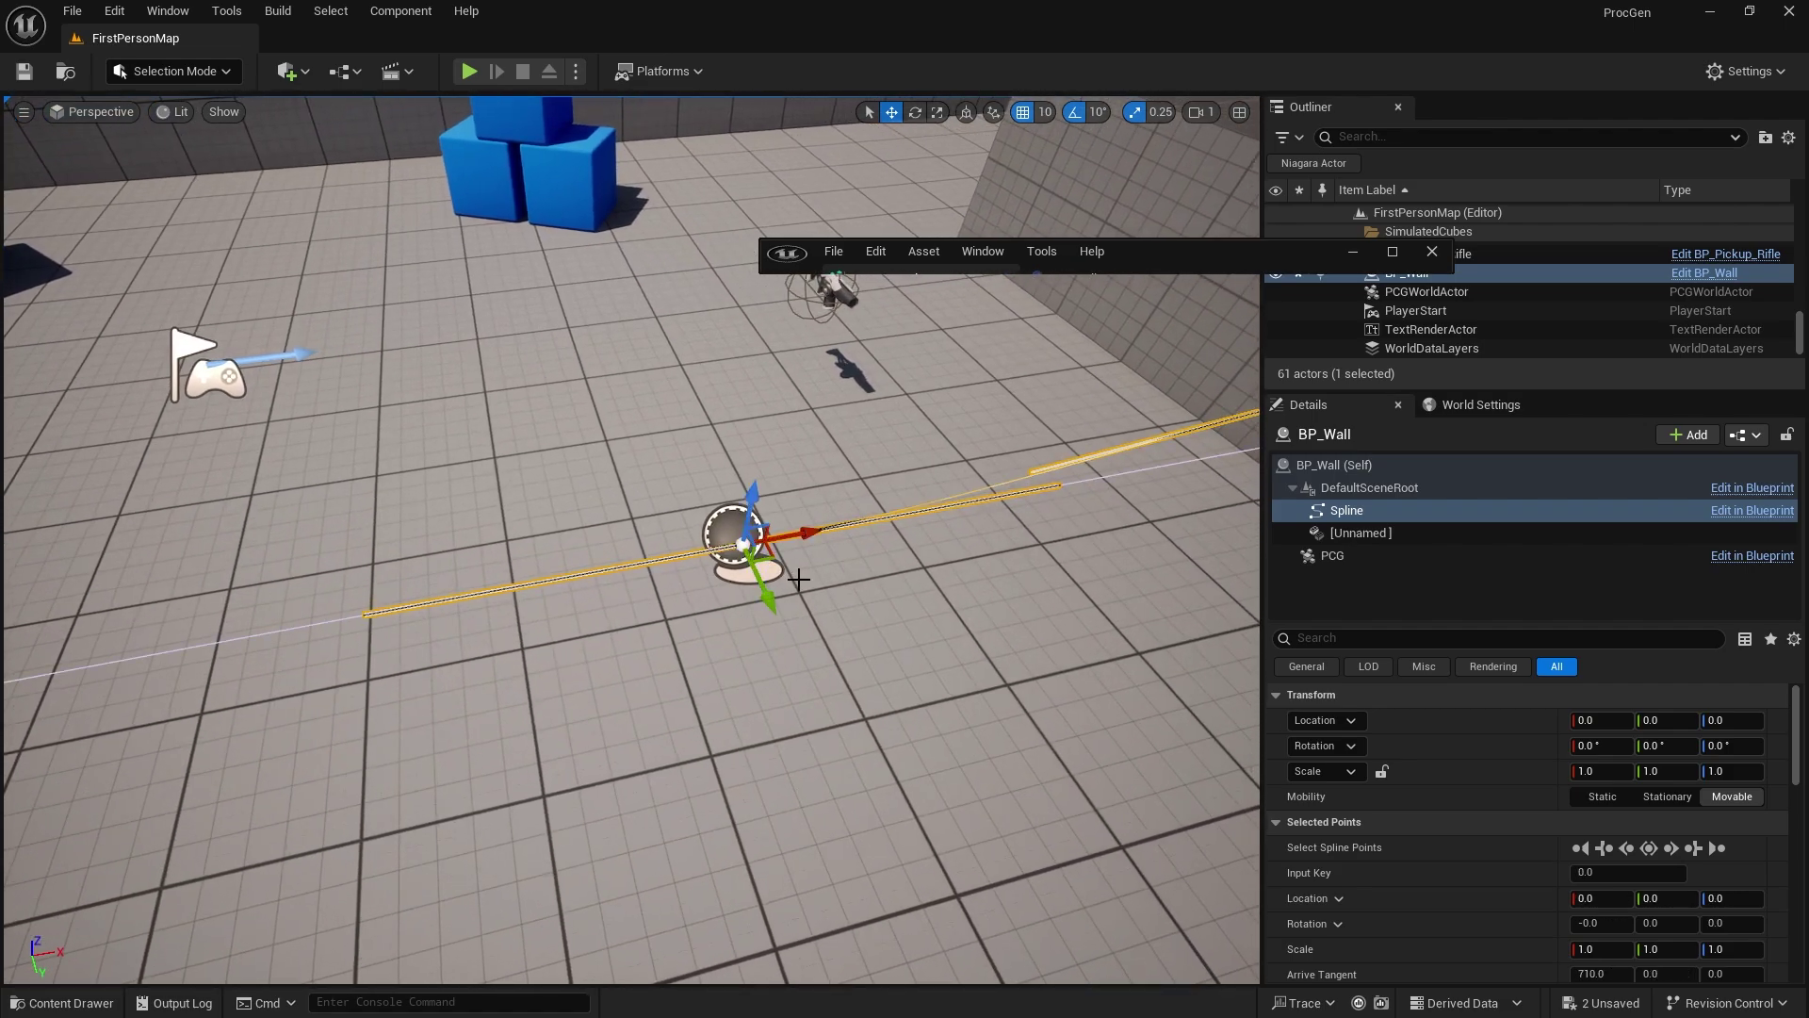
right_drag(942, 486, 961, 472)
mouse_move(818, 490)
right_down()
mouse_move(876, 445)
mouse_move(800, 485)
right_up()
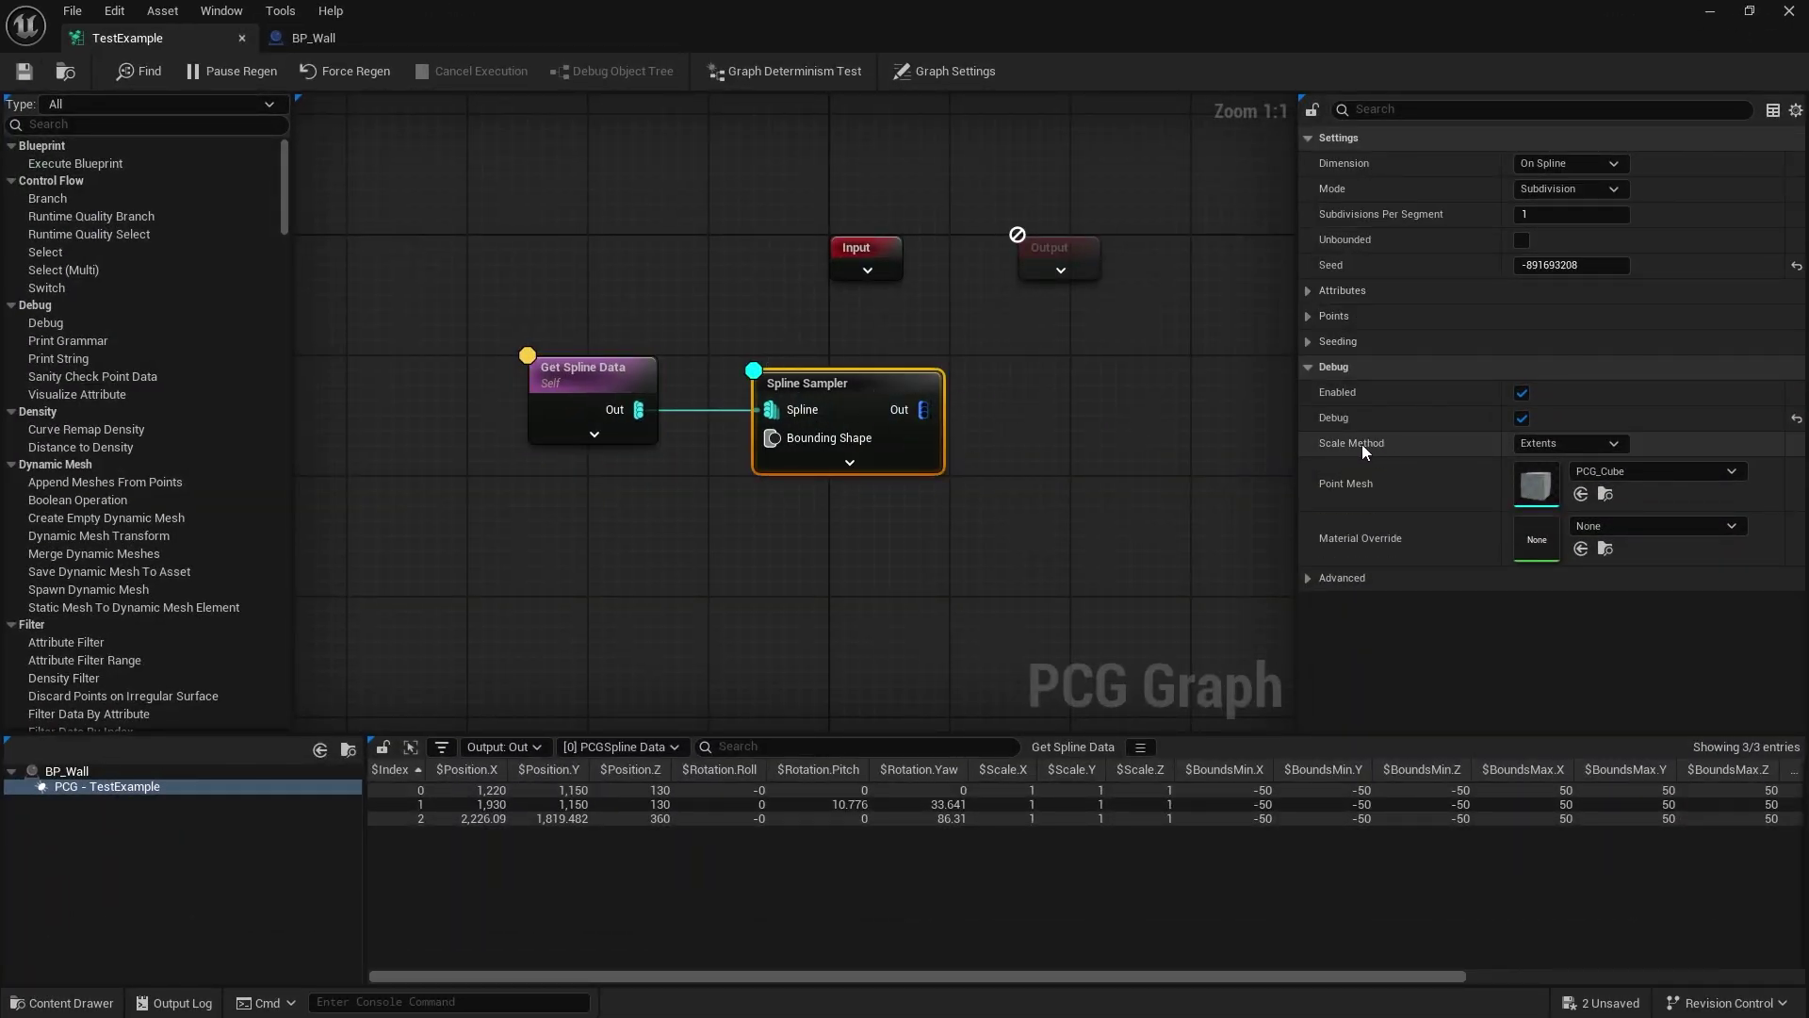
Step: Set the Spline Sampler's debug Scale Method to Absolute and save the TestExample graph
click(1582, 441)
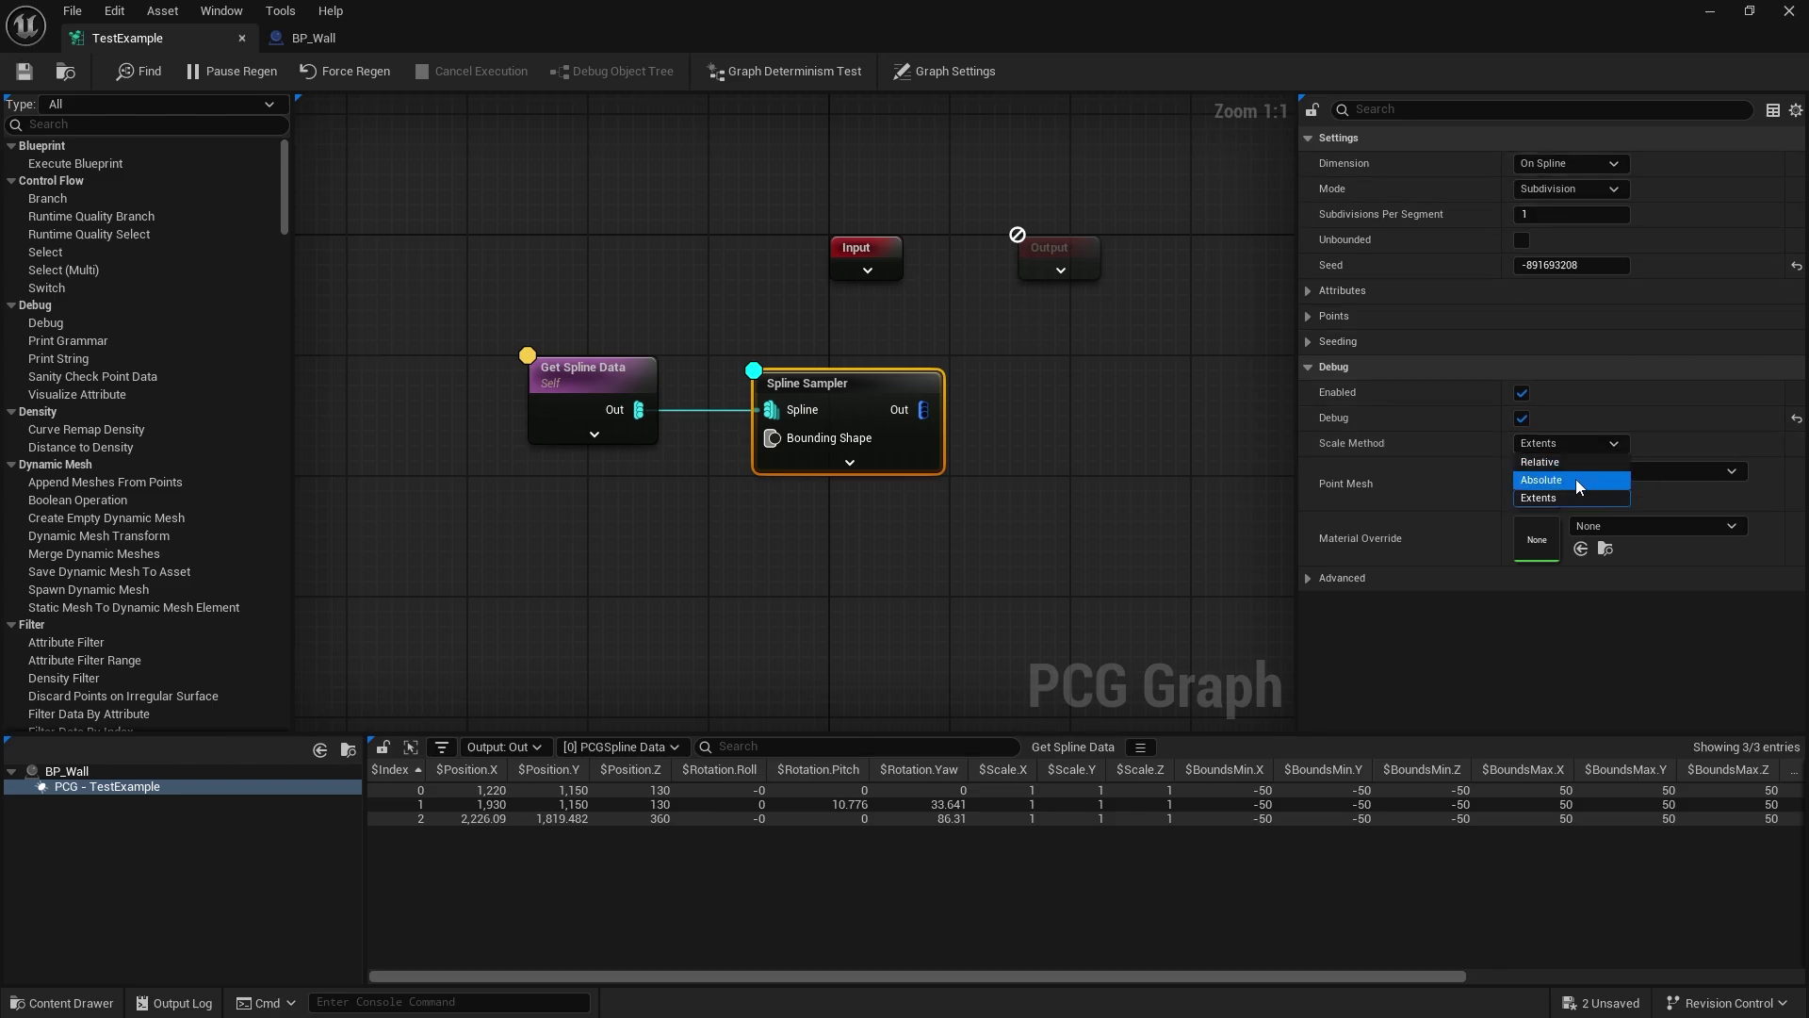
click(1569, 481)
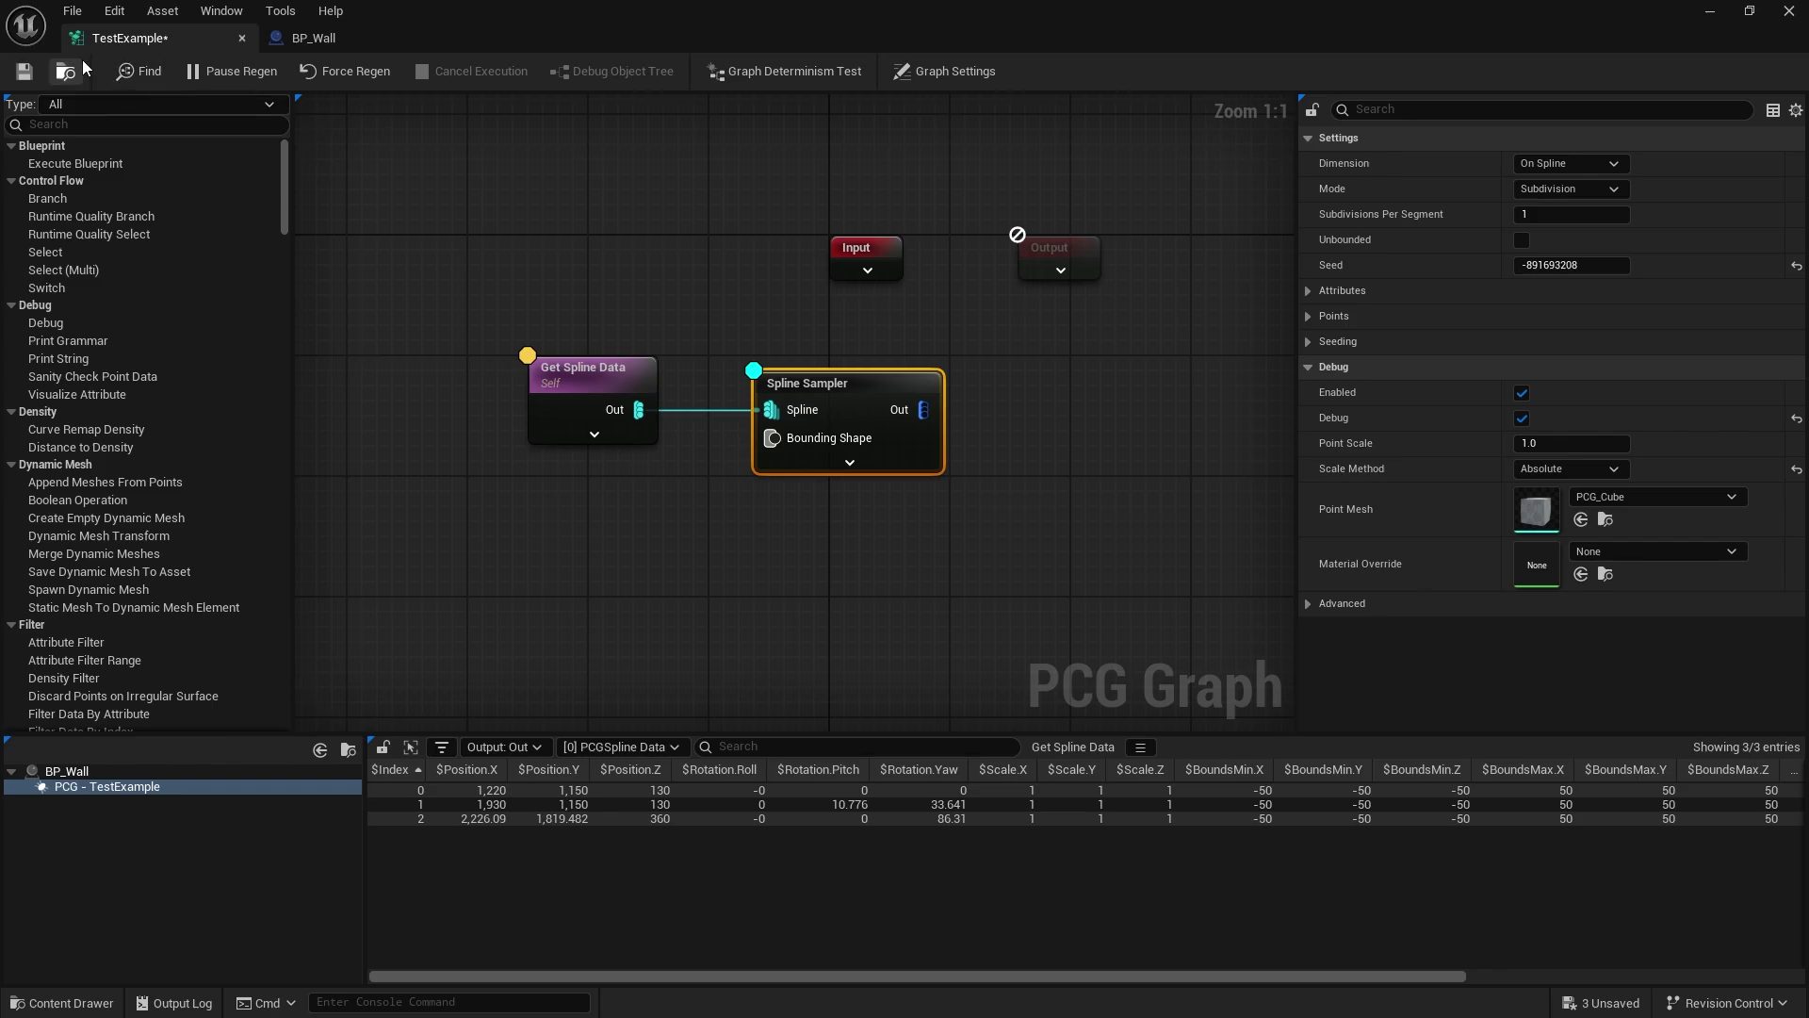
click(24, 72)
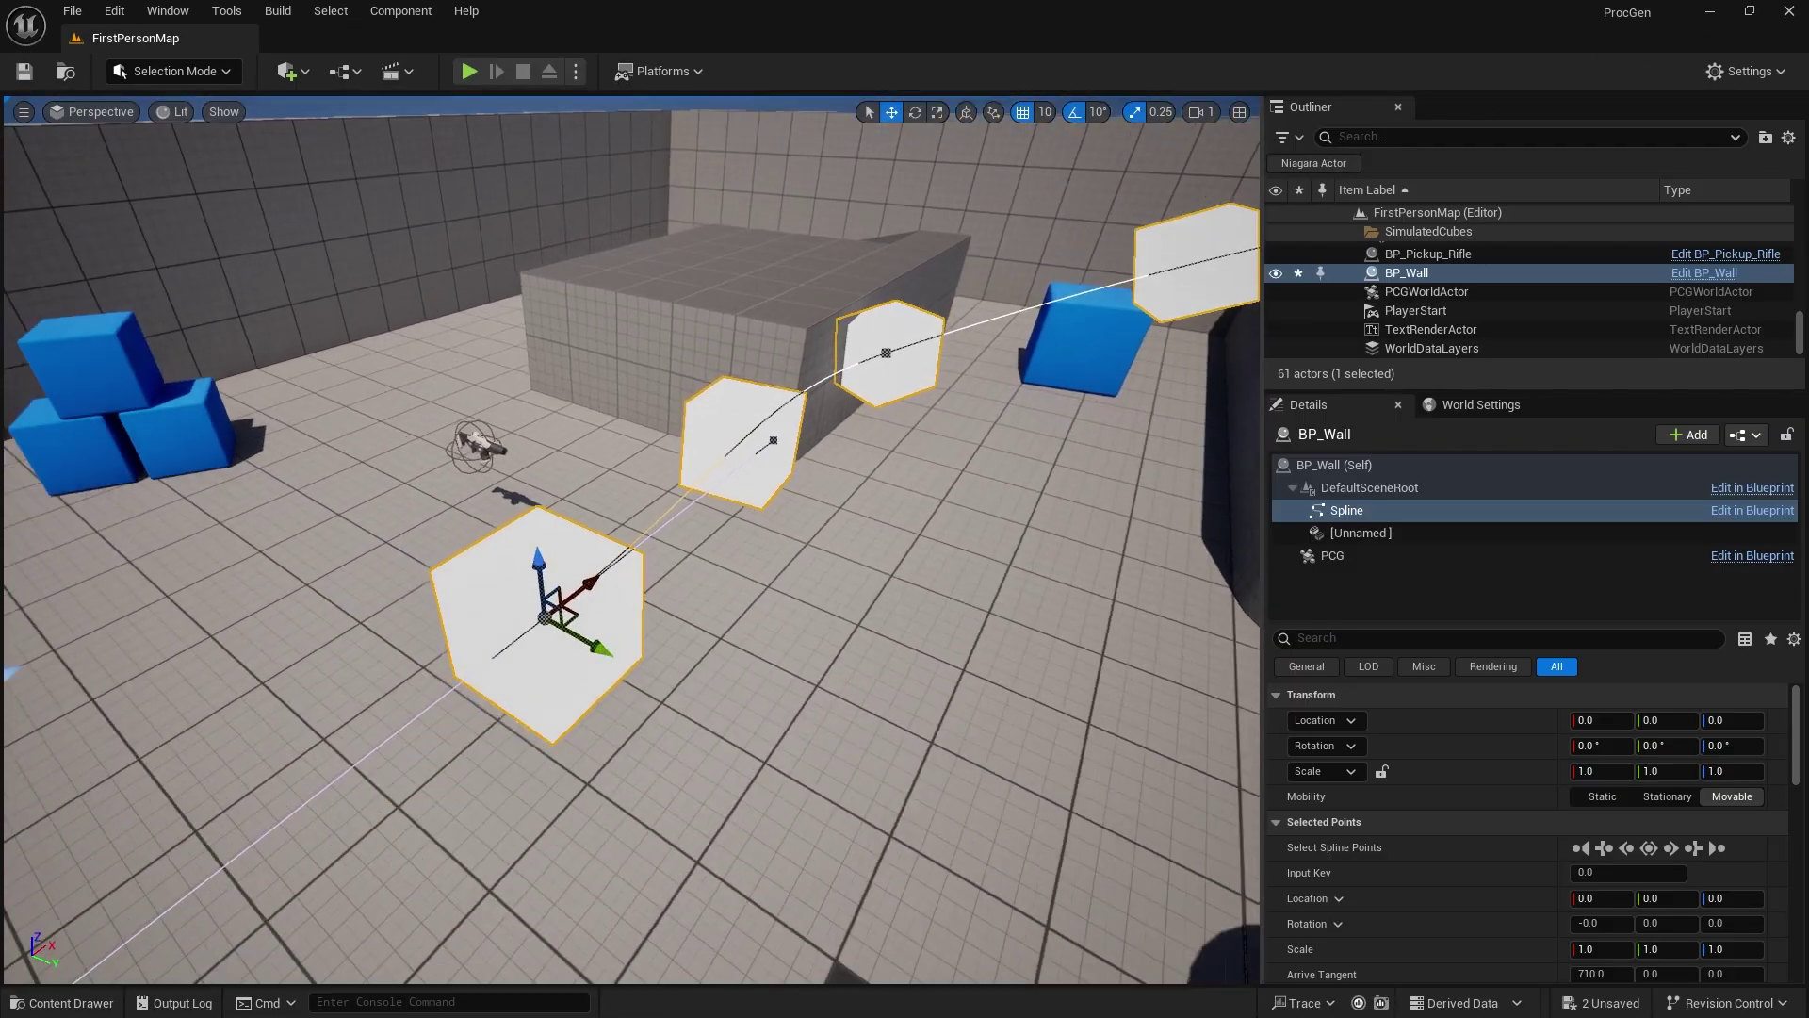
Step: Examine the position and spacing of the debug cubes between BP_Wall's spline points in the level
right_drag(663, 597, 663, 565)
key(s)
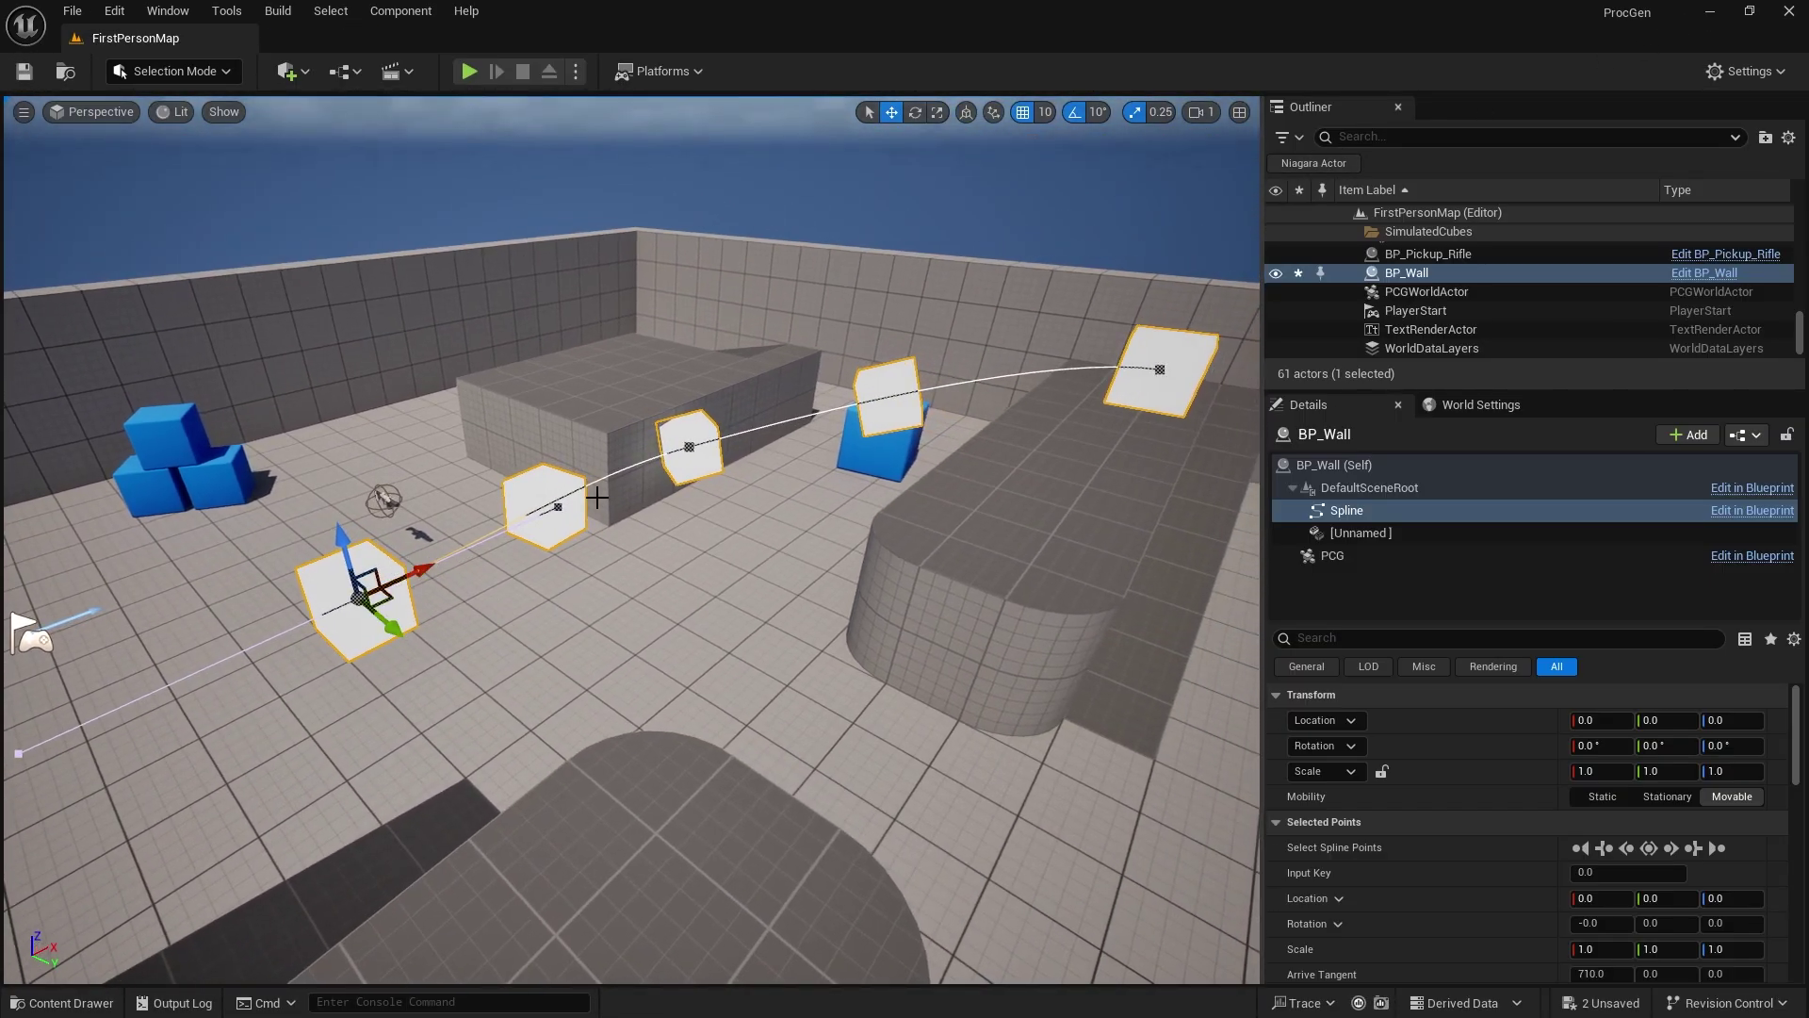
key(d)
right_drag(626, 506, 472, 502)
key(w)
right_drag(767, 563, 961, 552)
right_drag(897, 418, 1006, 386)
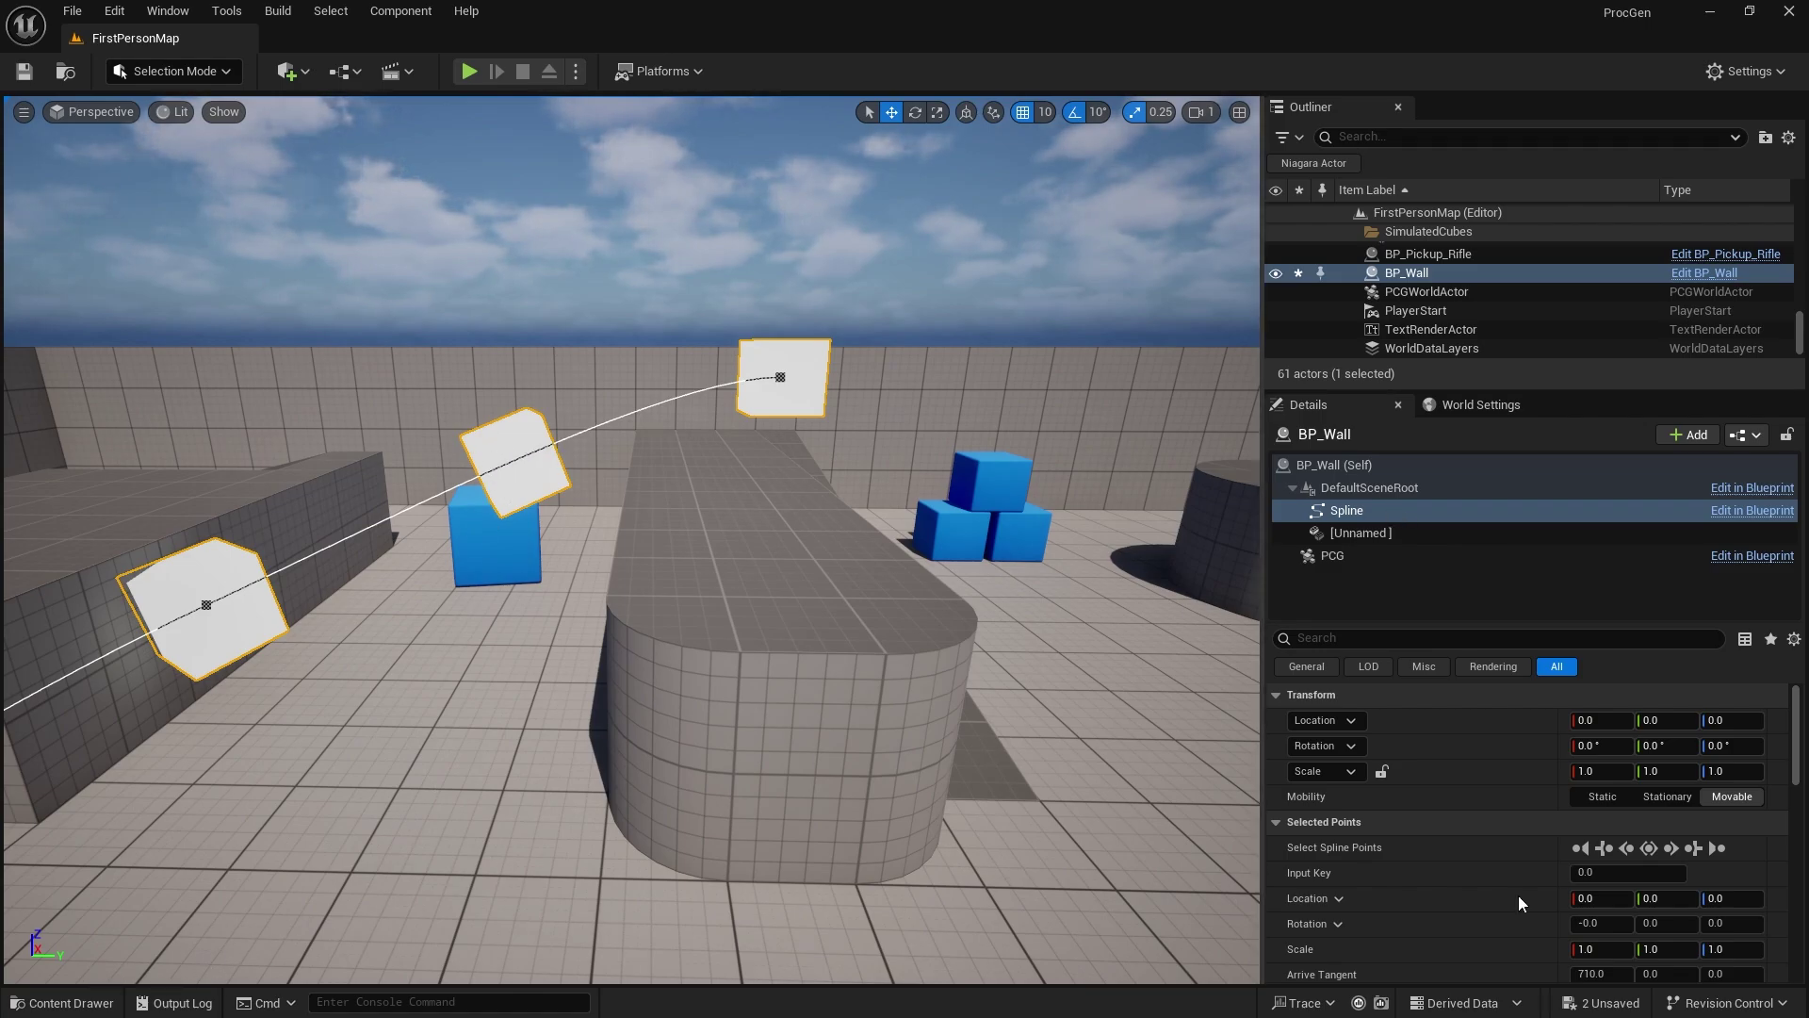
Step: Return to the TestExample graph and set the Spline Sampler's Subdivisions Per Segment to 2
key(alt+Tab)
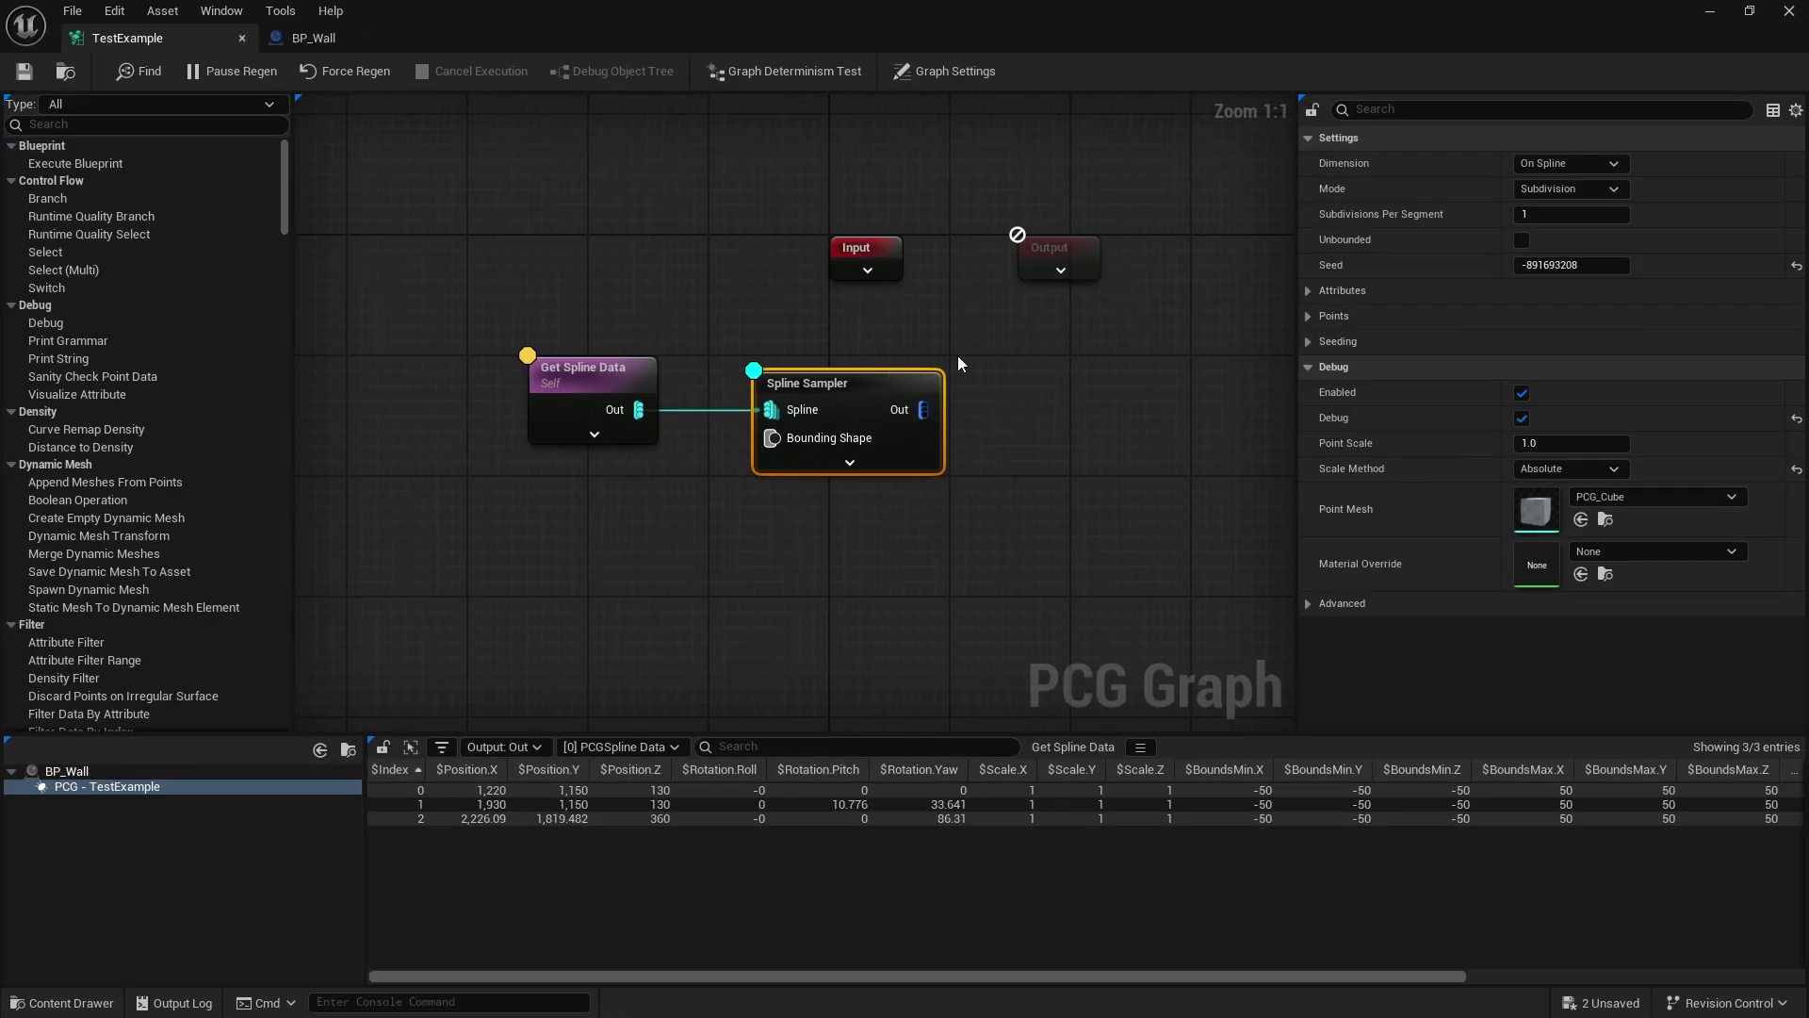
click(1543, 217)
text(2)
key(Return)
Step: Check in the level how the increased subdivisions distribute the debug cubes along the whole spline
drag(580, 24, 1082, 308)
right_drag(874, 528, 735, 523)
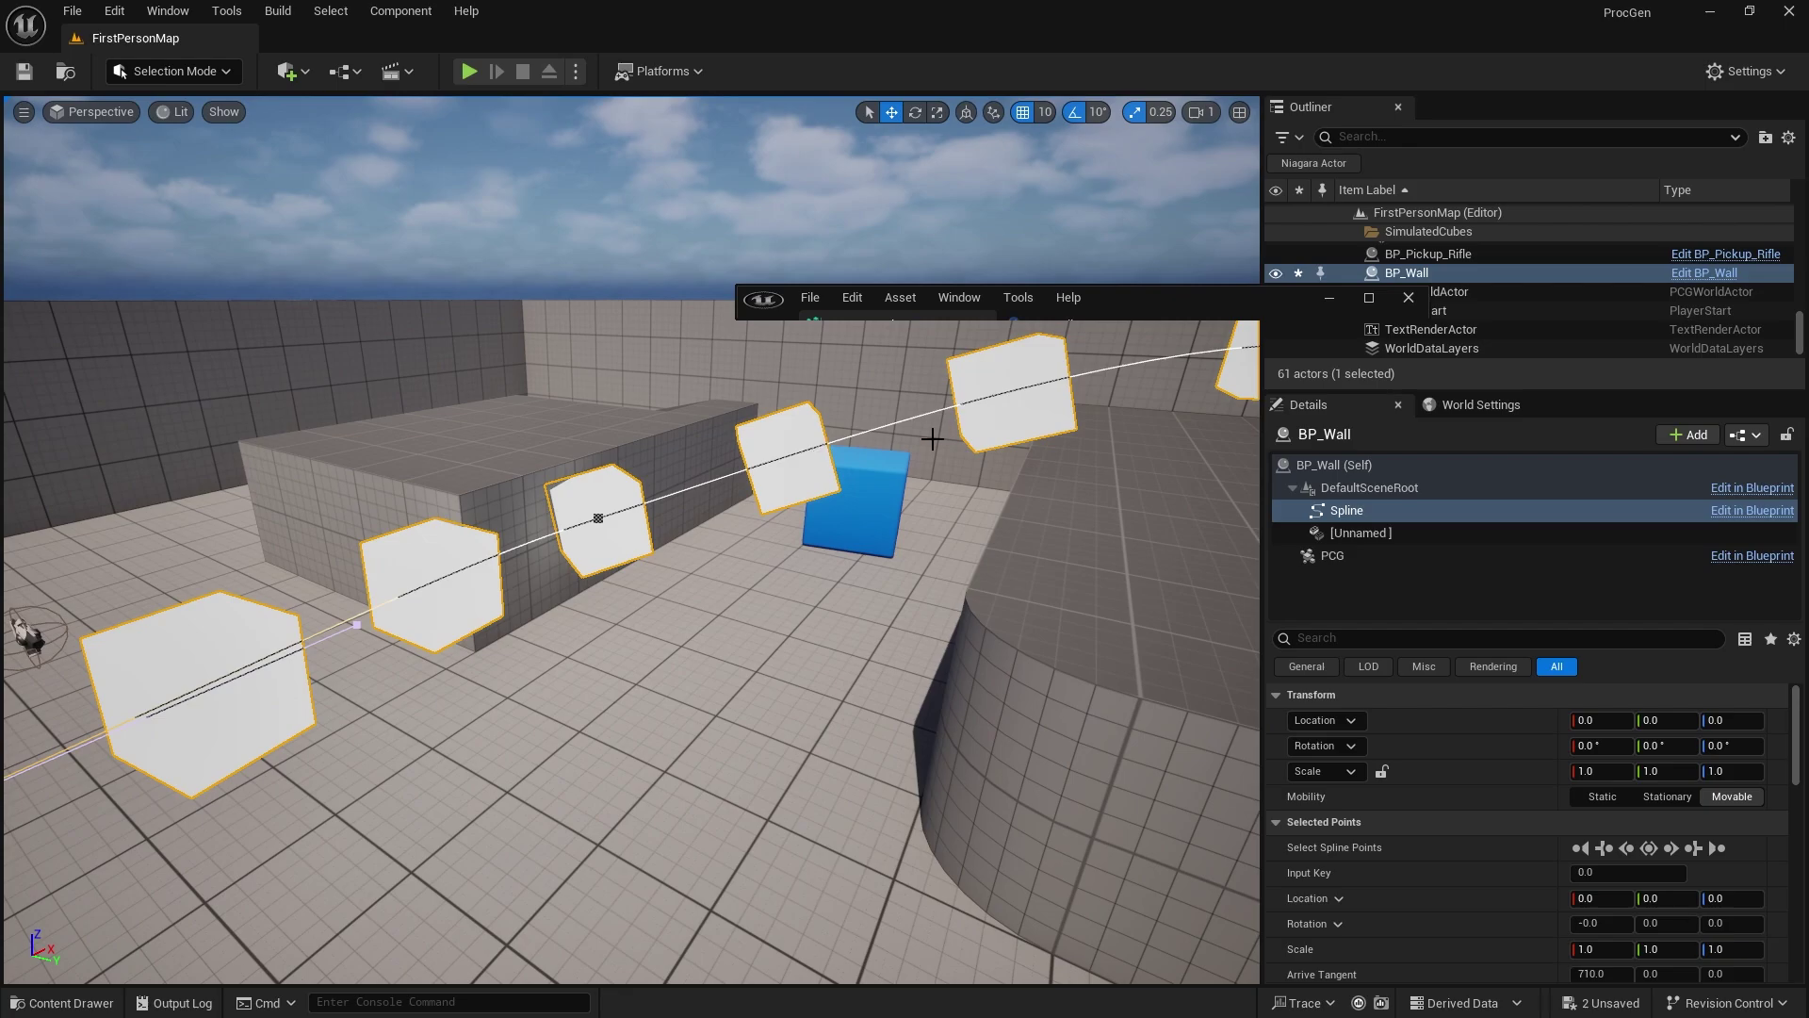
right_drag(839, 494, 961, 468)
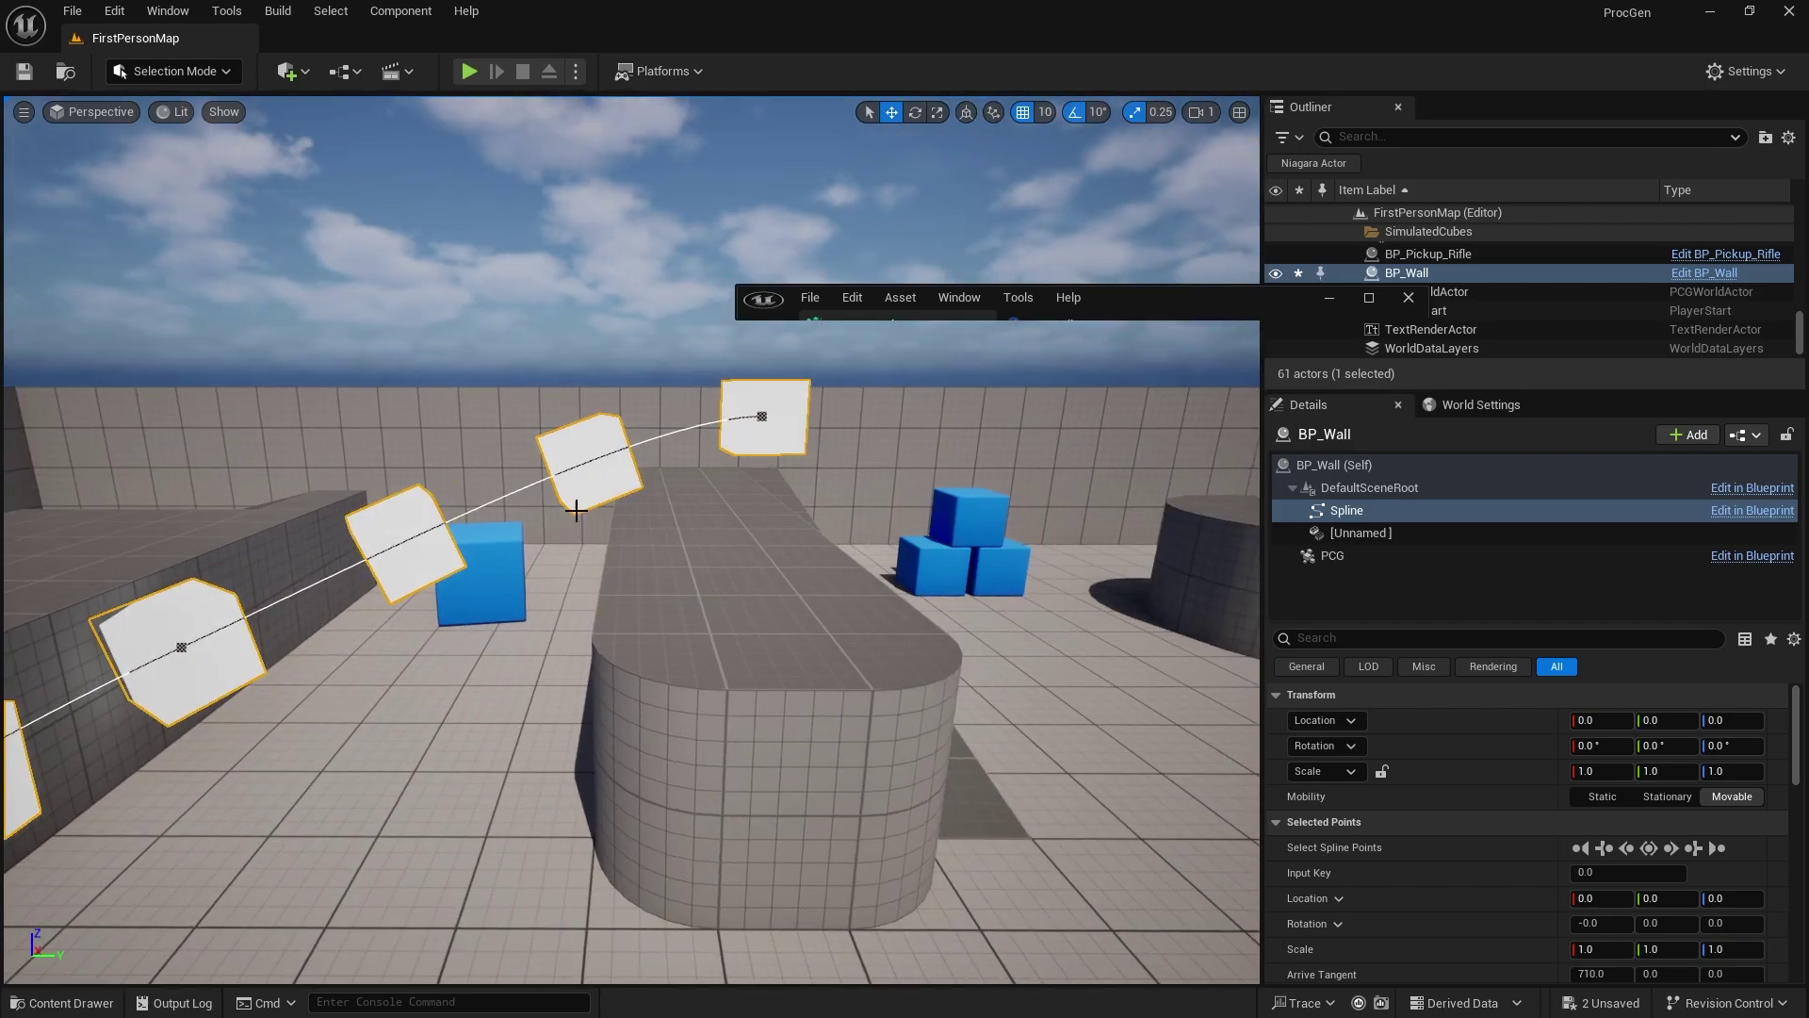
right_drag(576, 510, 505, 550)
right_drag(815, 532, 924, 490)
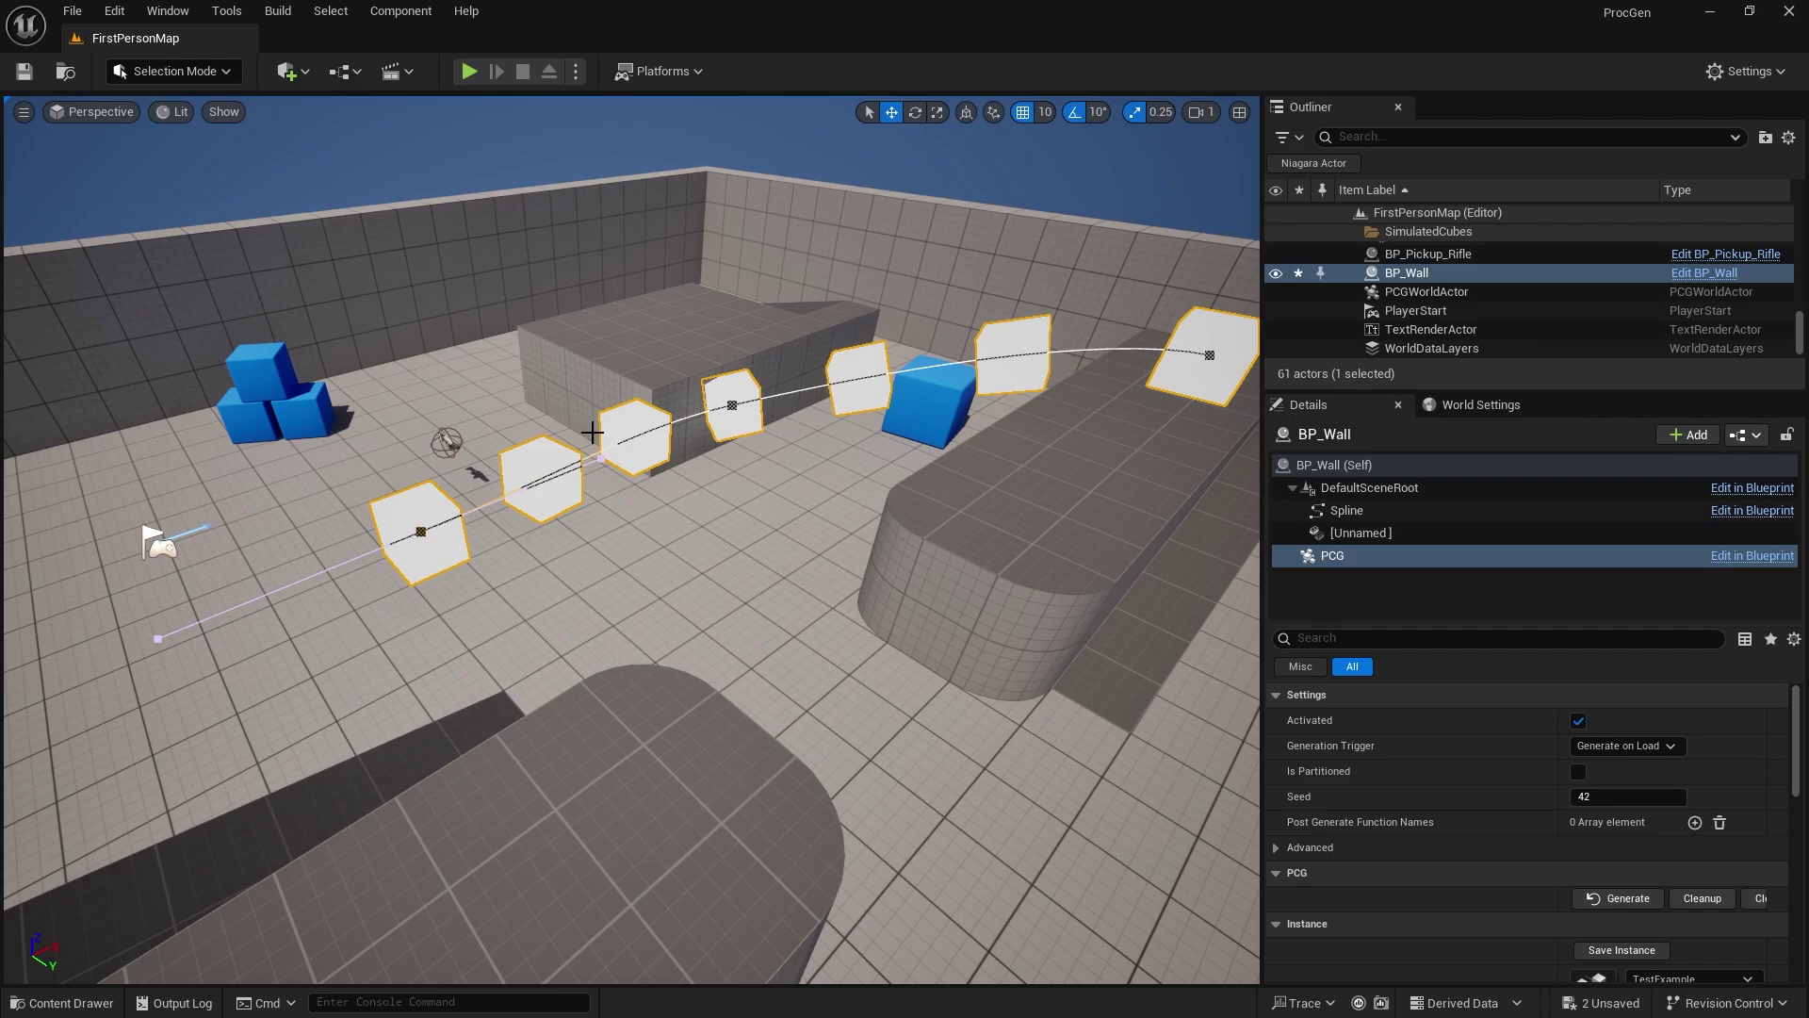
right_drag(489, 679, 566, 681)
Step: Place the TestExample graph asset in the level as a PCG volume, look at its bounds, and delete the volume
click(101, 1003)
drag(1009, 599, 802, 659)
right_drag(738, 403, 702, 292)
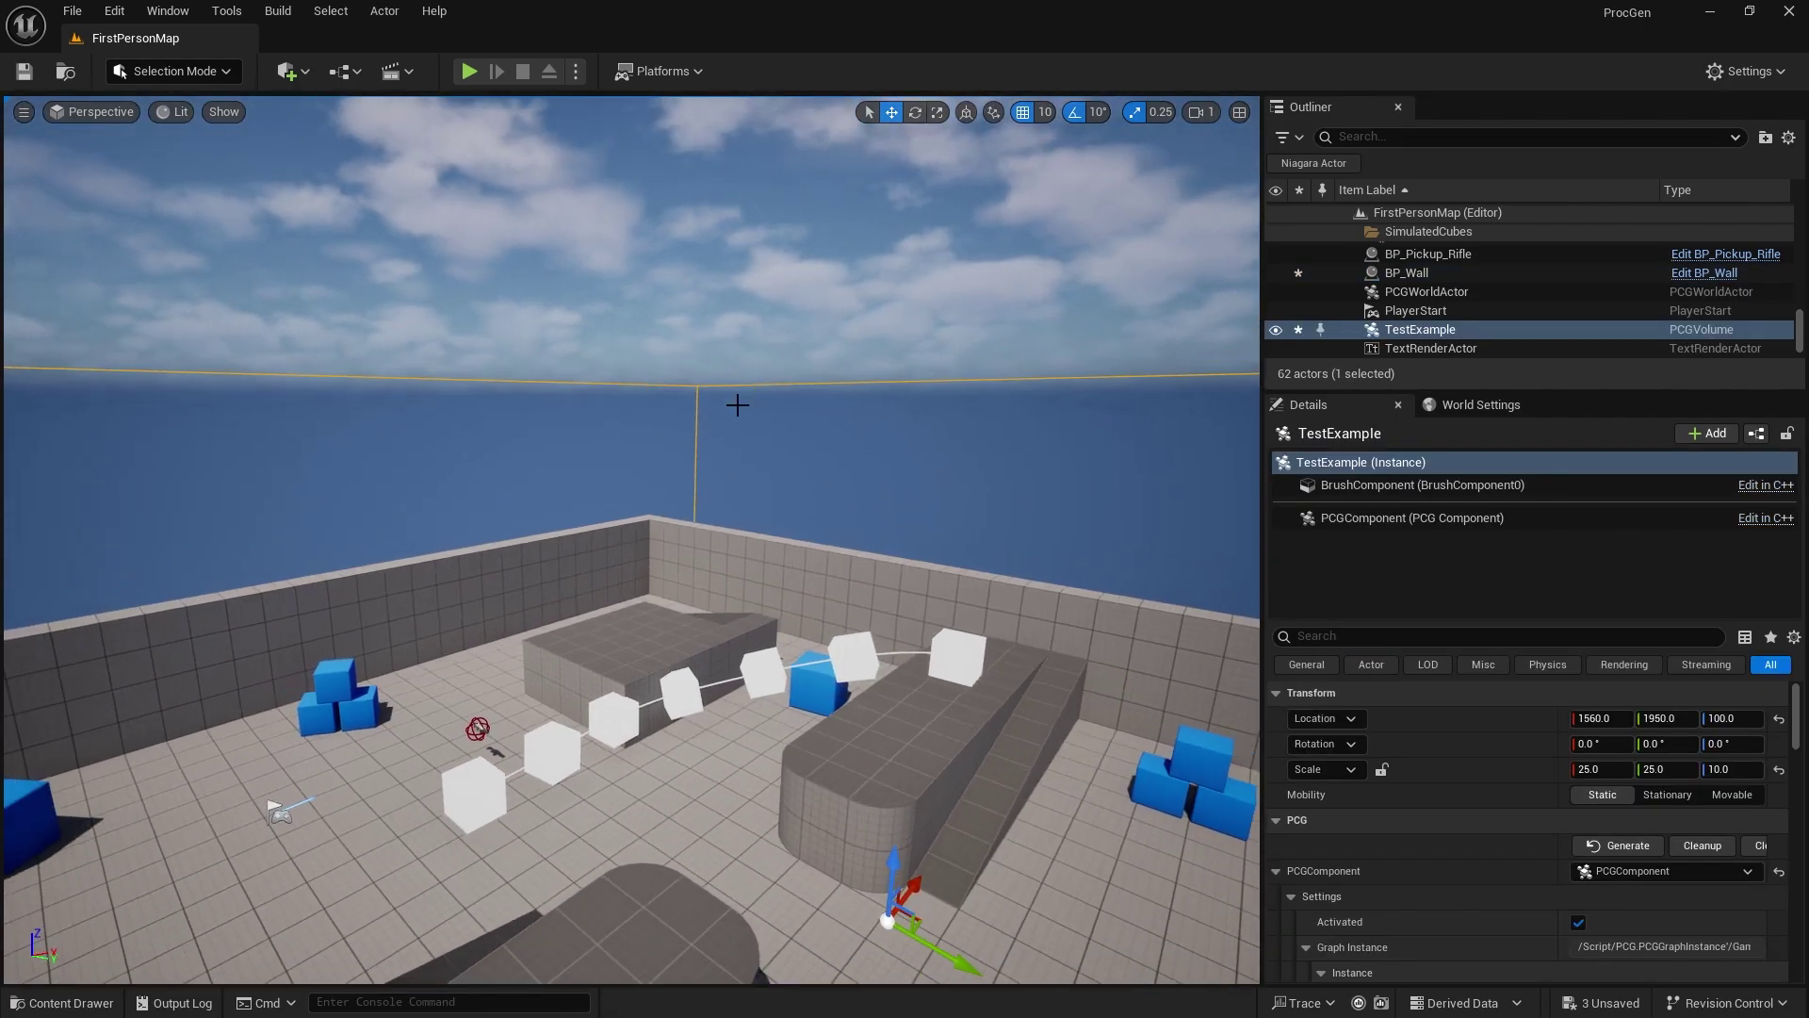
mouse_move(775, 428)
right_down()
mouse_move(415, 400)
mouse_move(735, 500)
mouse_move(905, 518)
mouse_move(753, 409)
right_up()
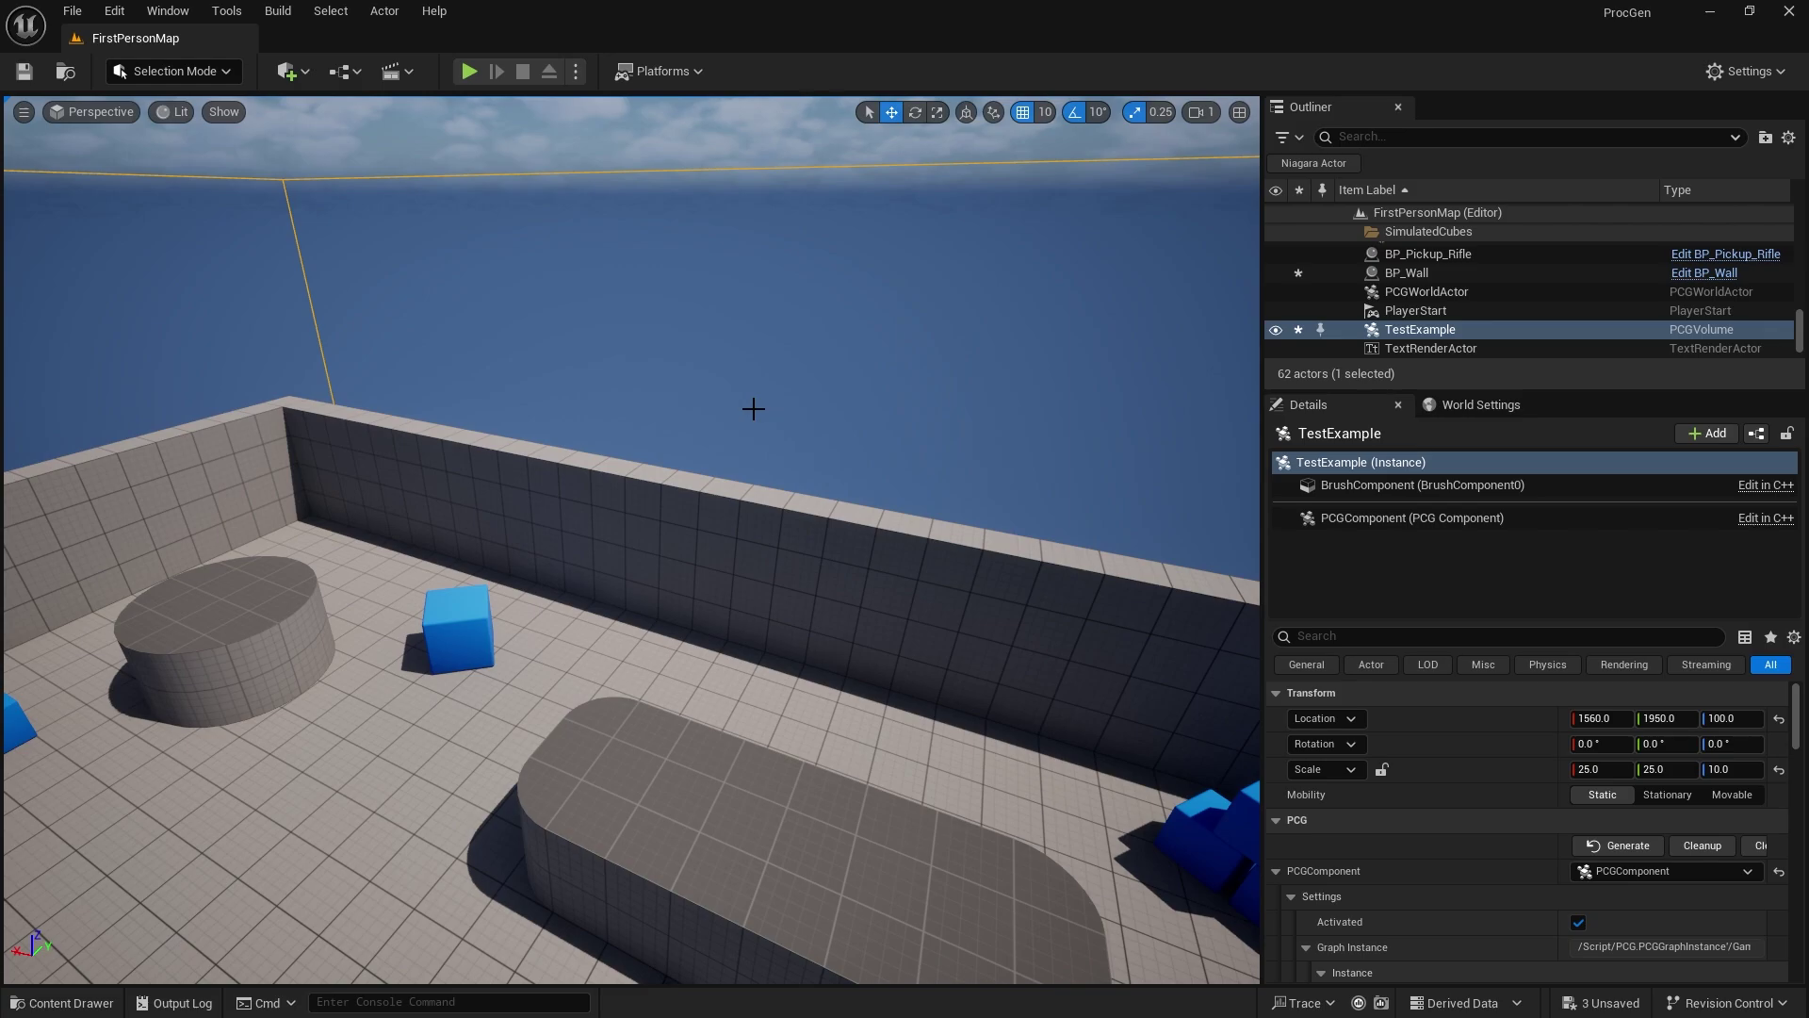
right_drag(886, 482, 896, 470)
key(Delete)
right_drag(795, 432, 763, 364)
Step: Select BP_Wall, reopen the TestExample graph, and enable Unbounded on the Spline Sampler
click(545, 197)
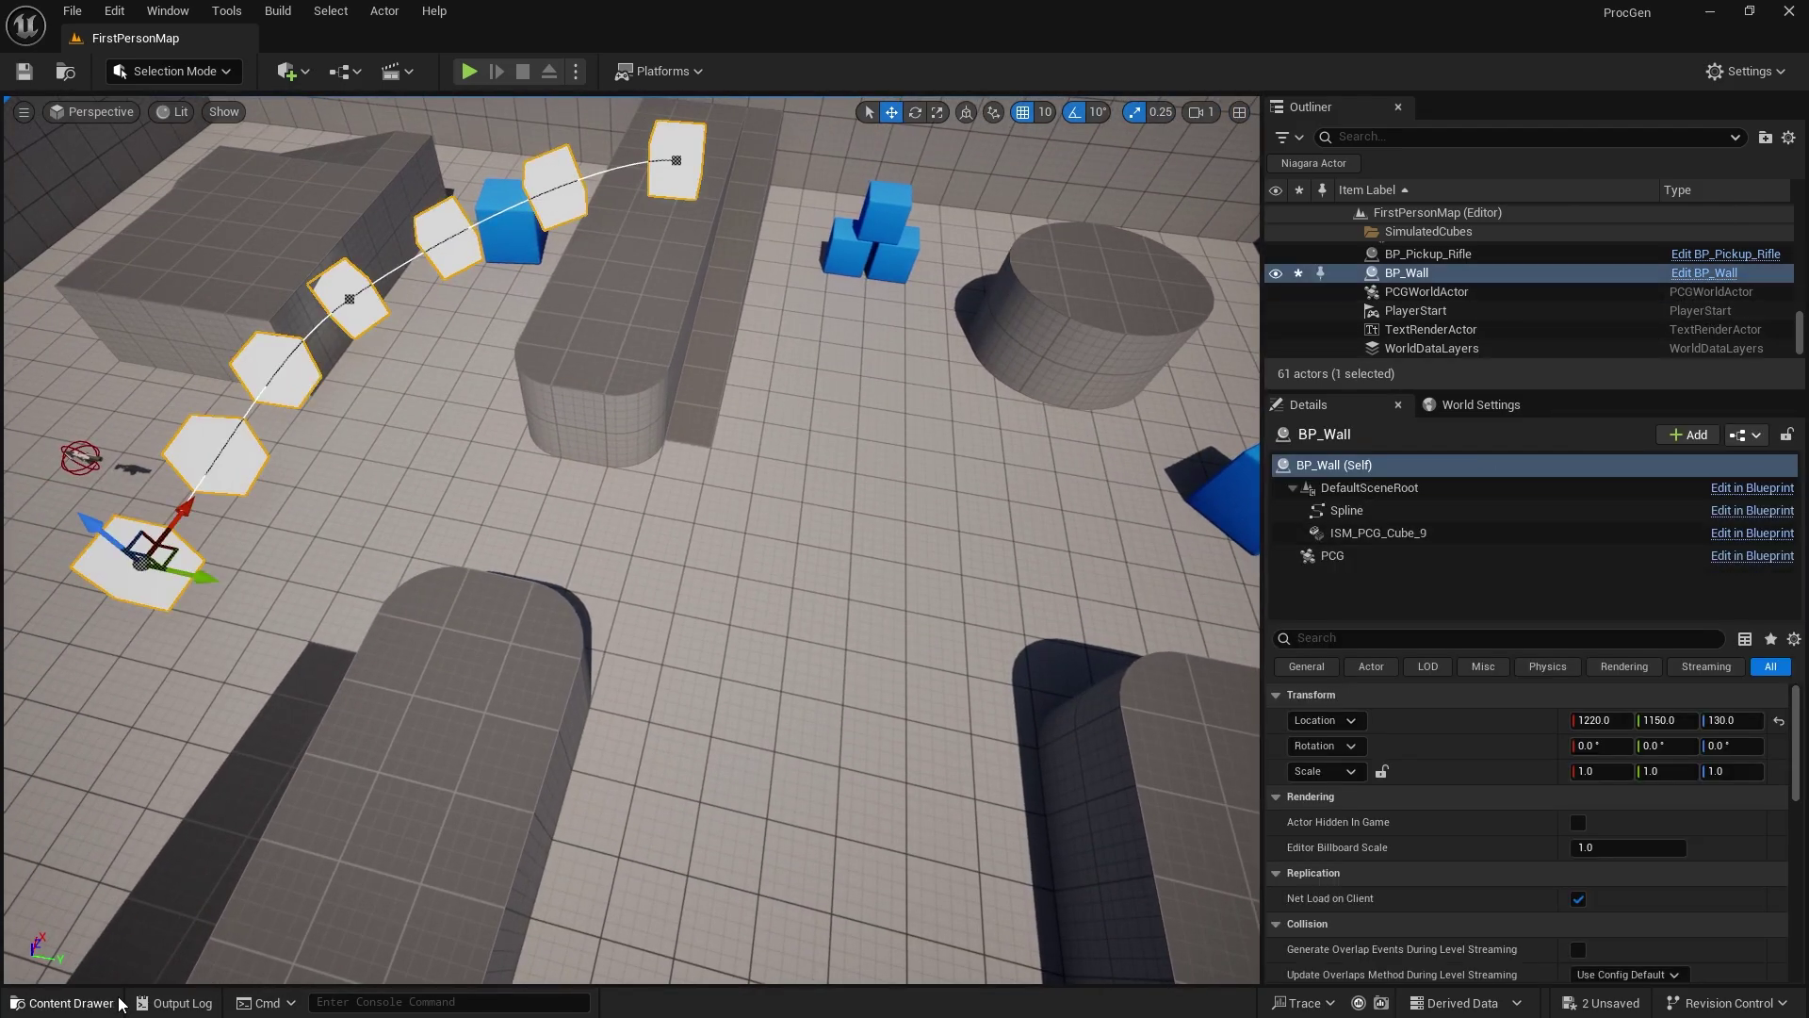
key(ctrl+space)
double_click(1021, 605)
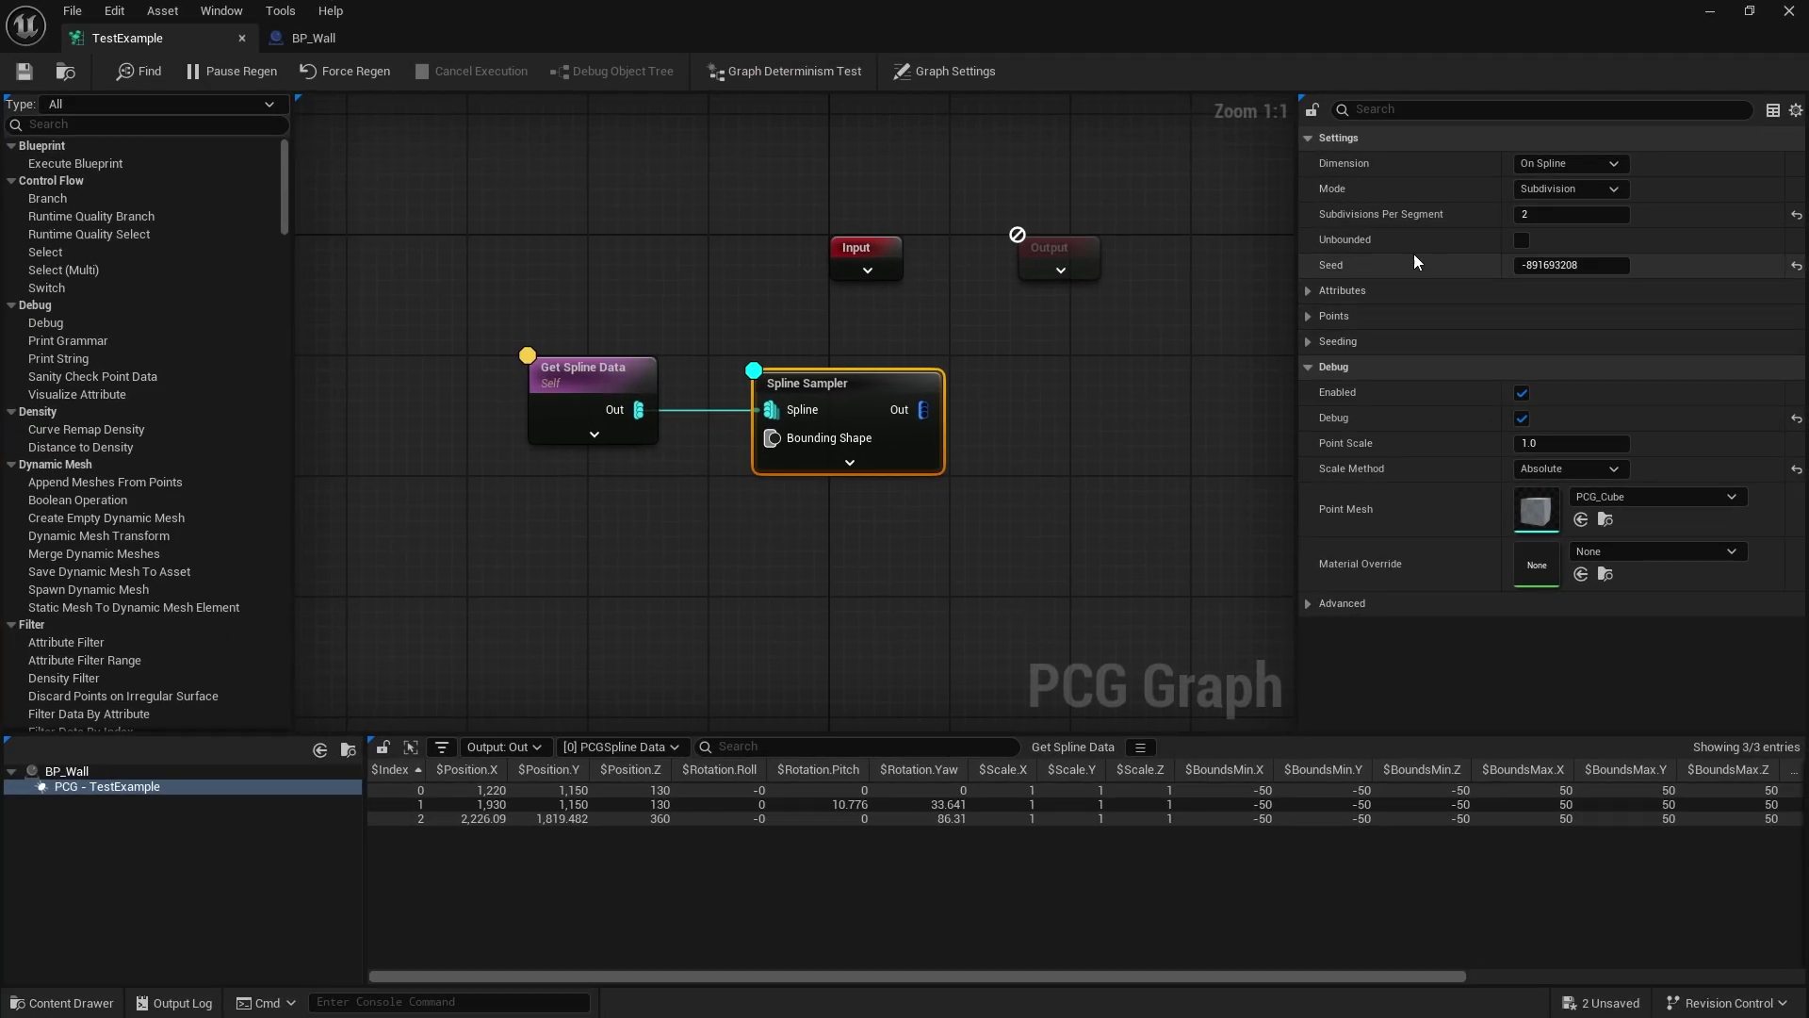
click(1520, 241)
Step: Expand the Spline Sampler's Attributes, Points and Seeding settings, and enable Compute Distance
click(1308, 292)
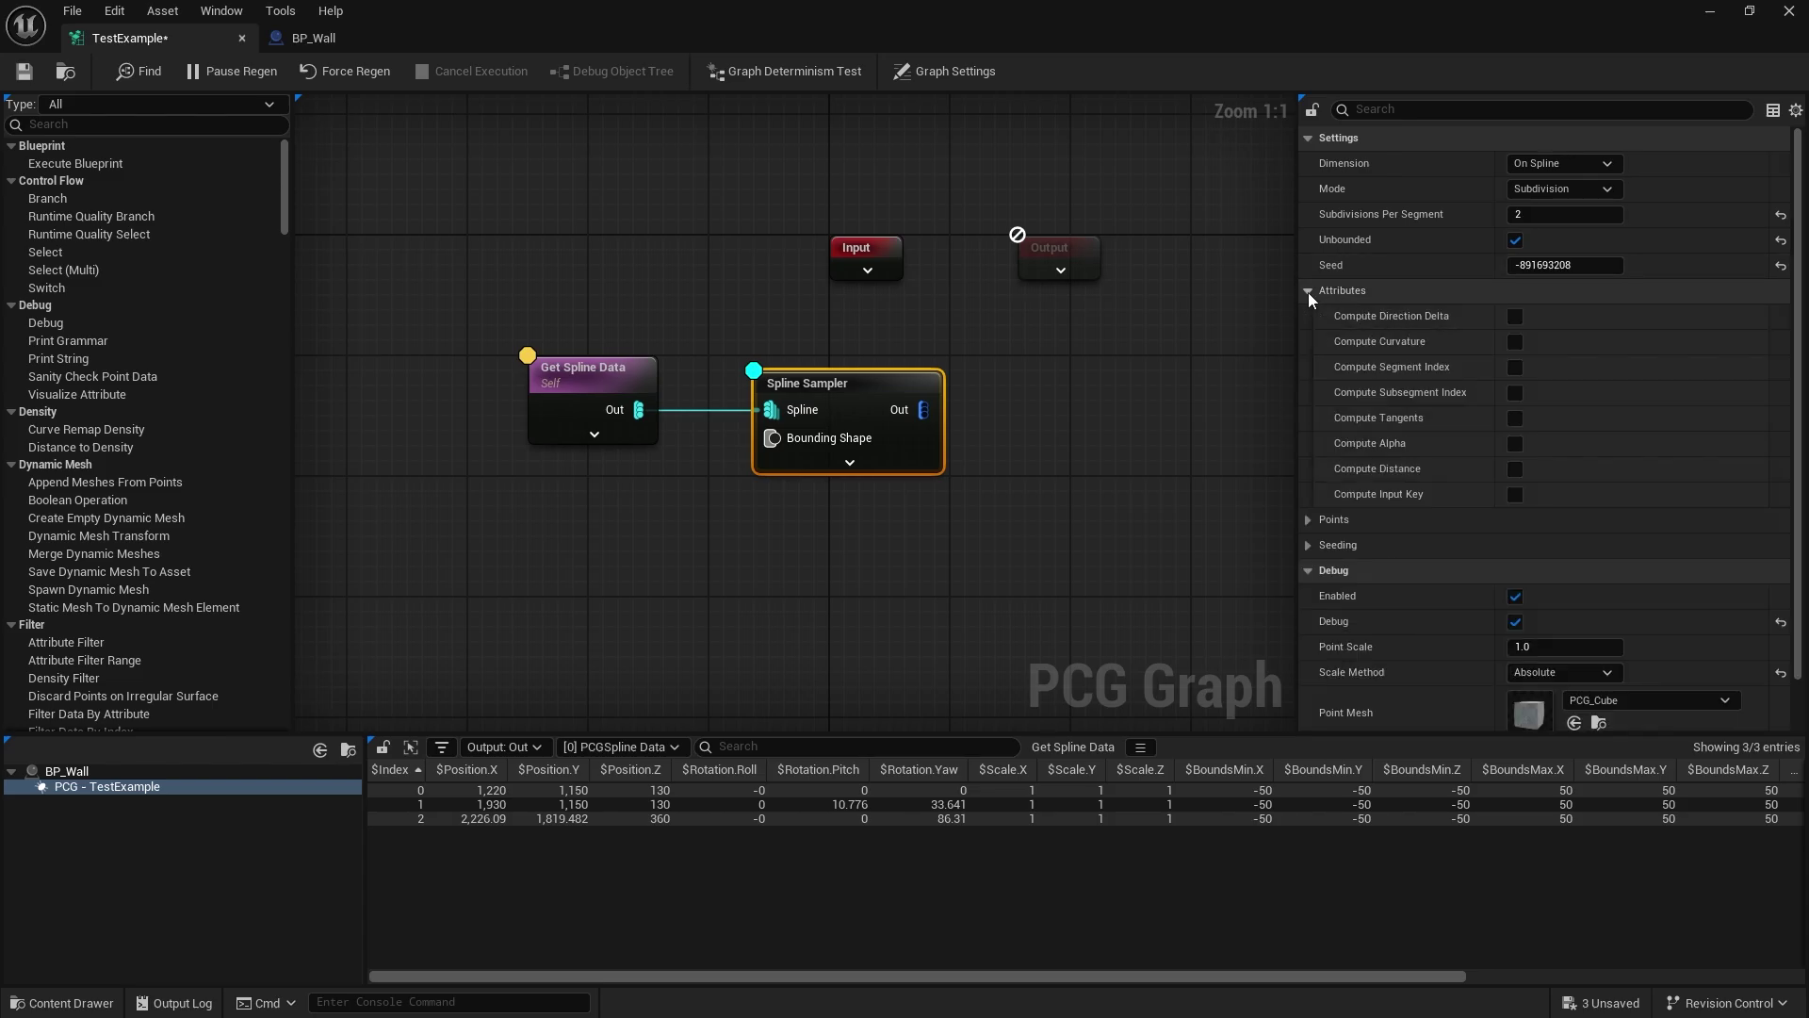
click(1309, 519)
click(1310, 571)
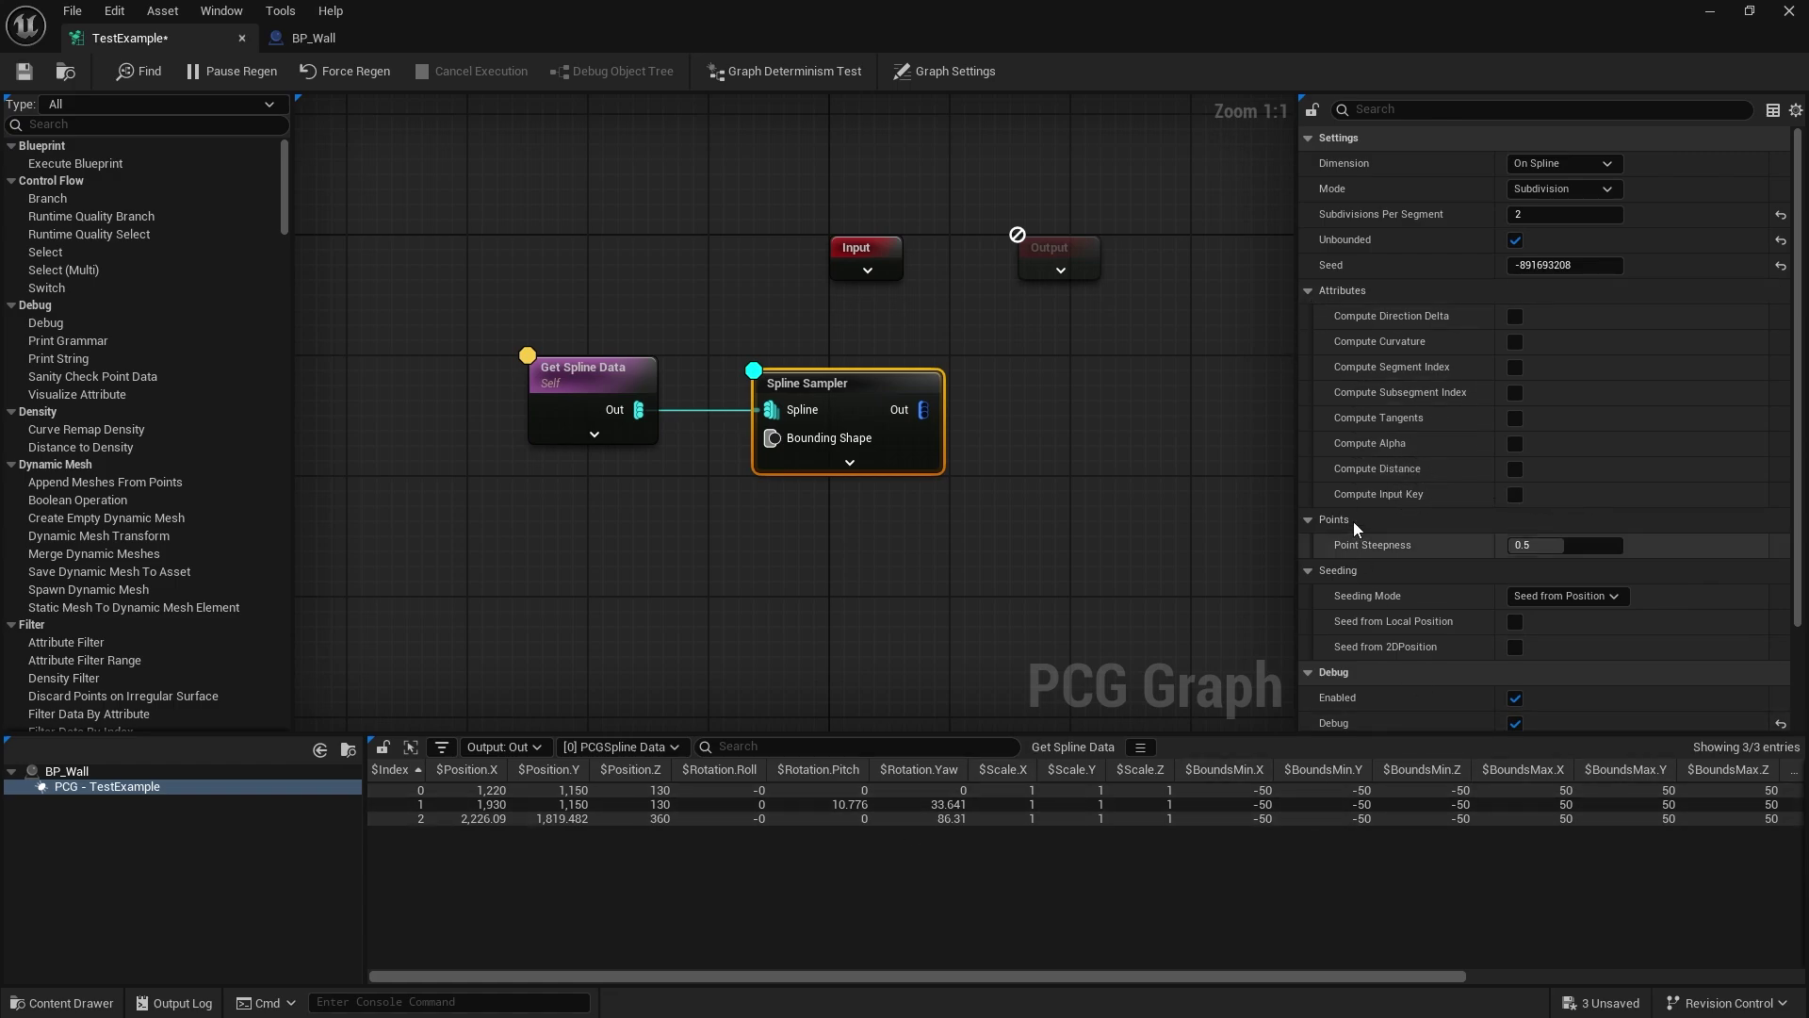
click(1514, 469)
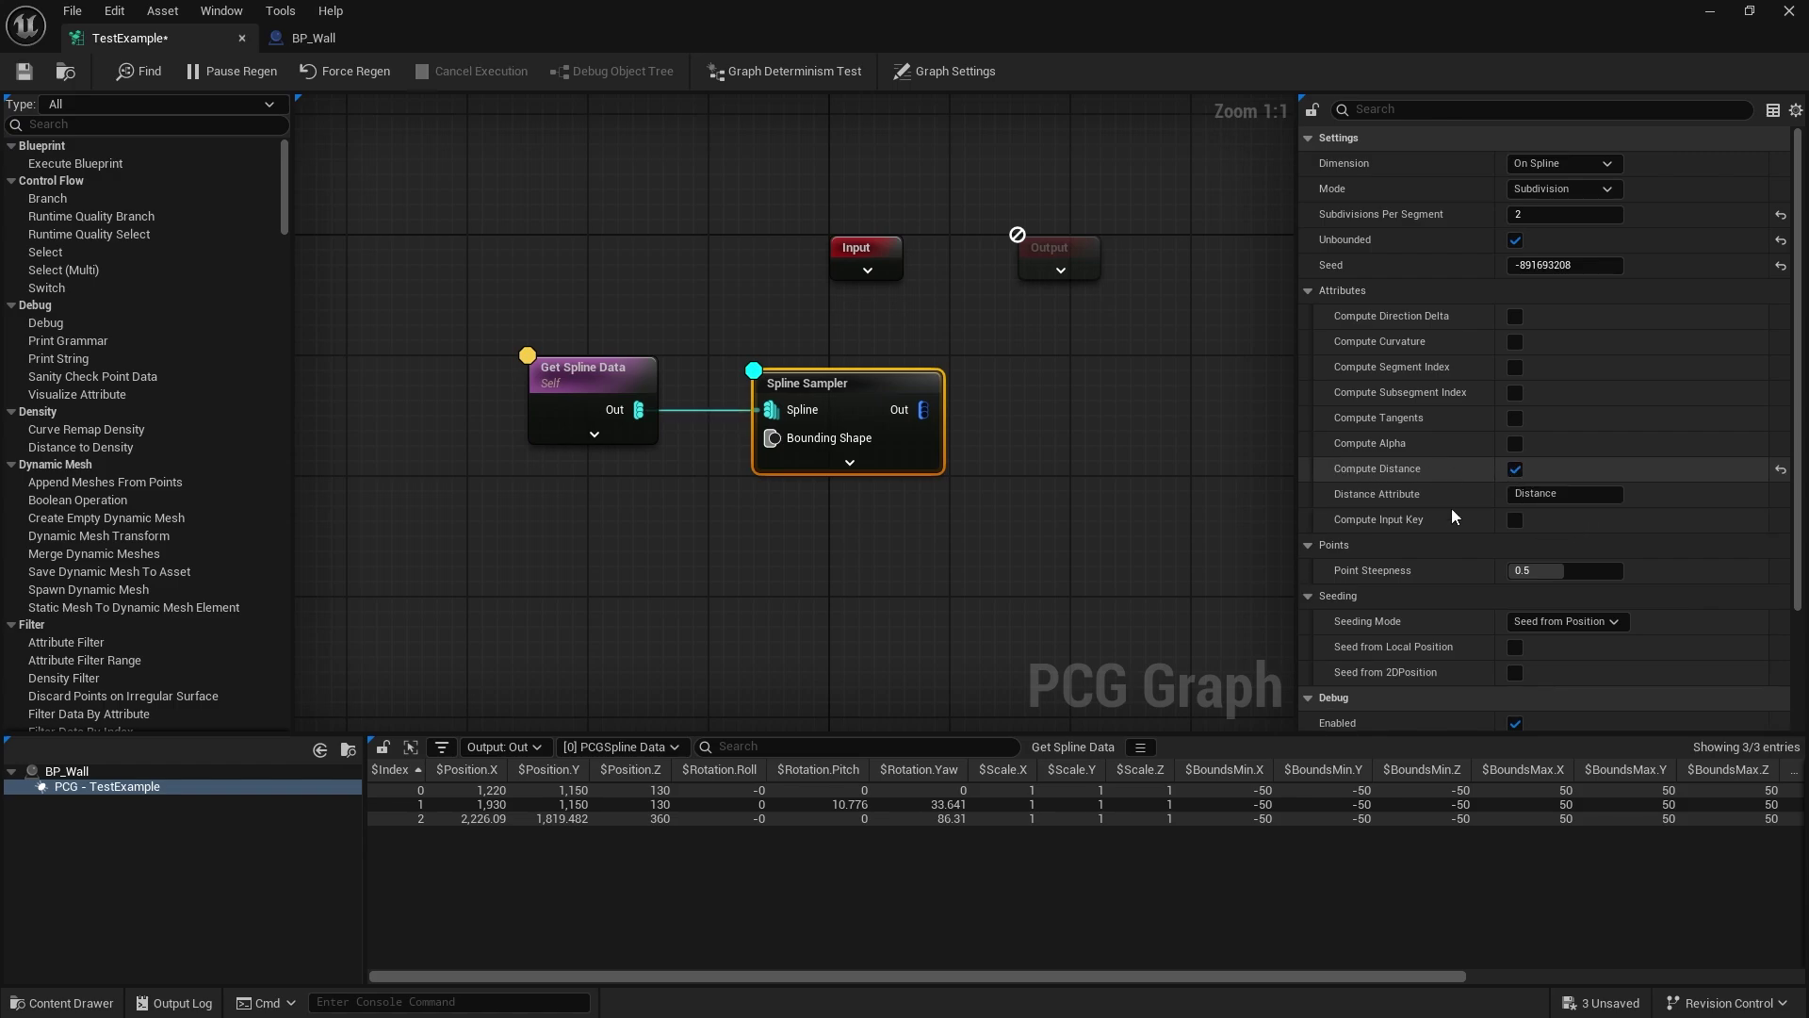
Step: Turn on Inspect for the Spline Sampler and examine its output points through to the Distance attribute
right_click(848, 392)
click(942, 652)
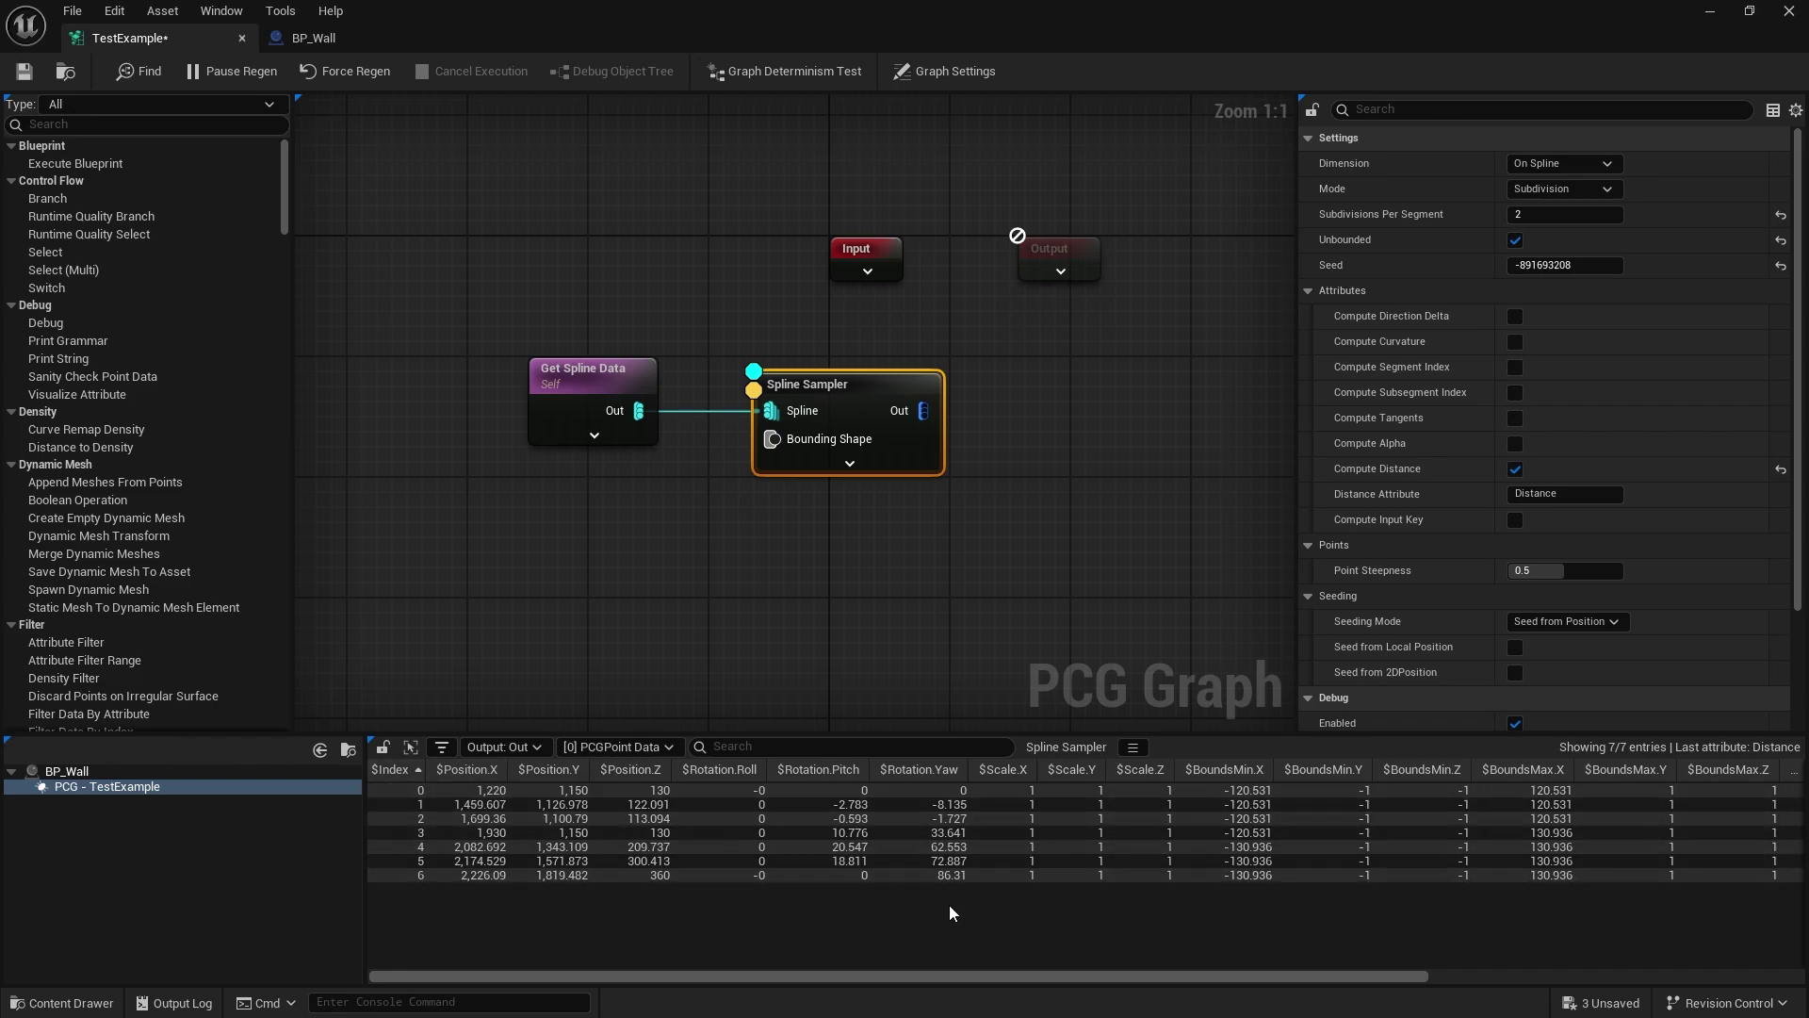
drag(874, 978, 1252, 975)
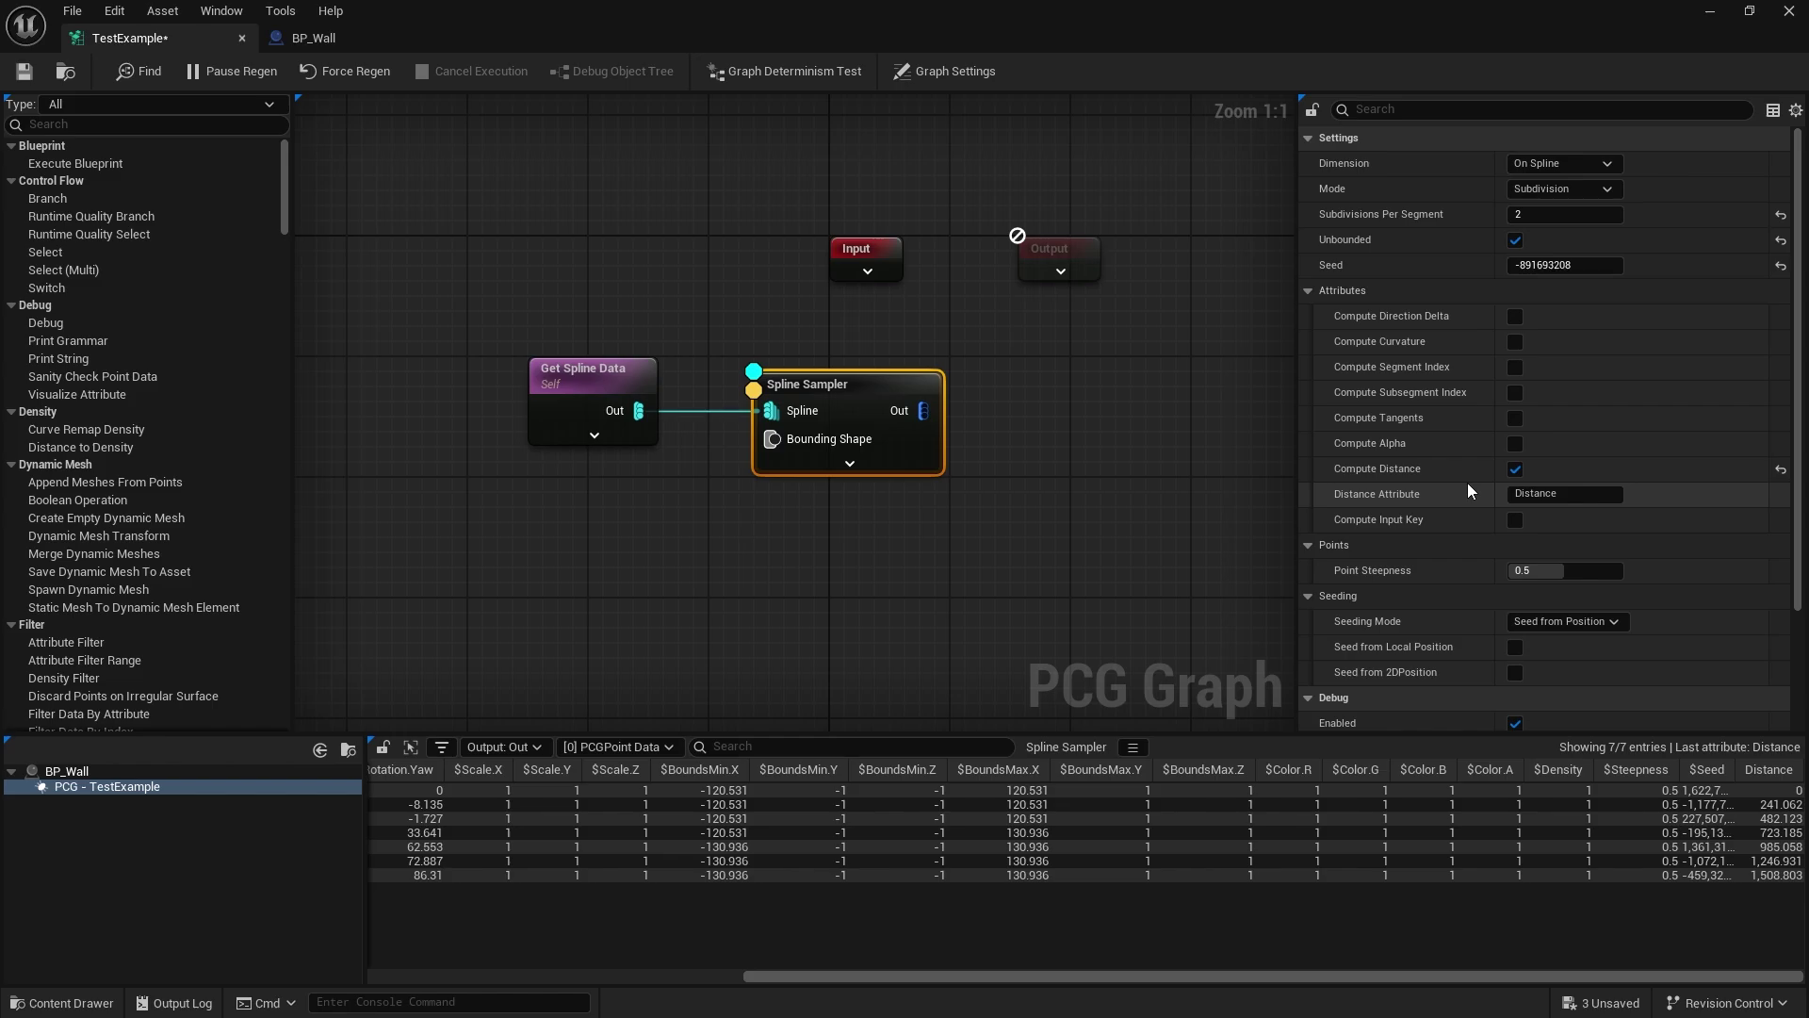
Step: Add a Static Mesh Spawner node fed by the Spline Sampler's Out output, and line it up beside that node
click(921, 502)
right_drag(916, 503, 748, 511)
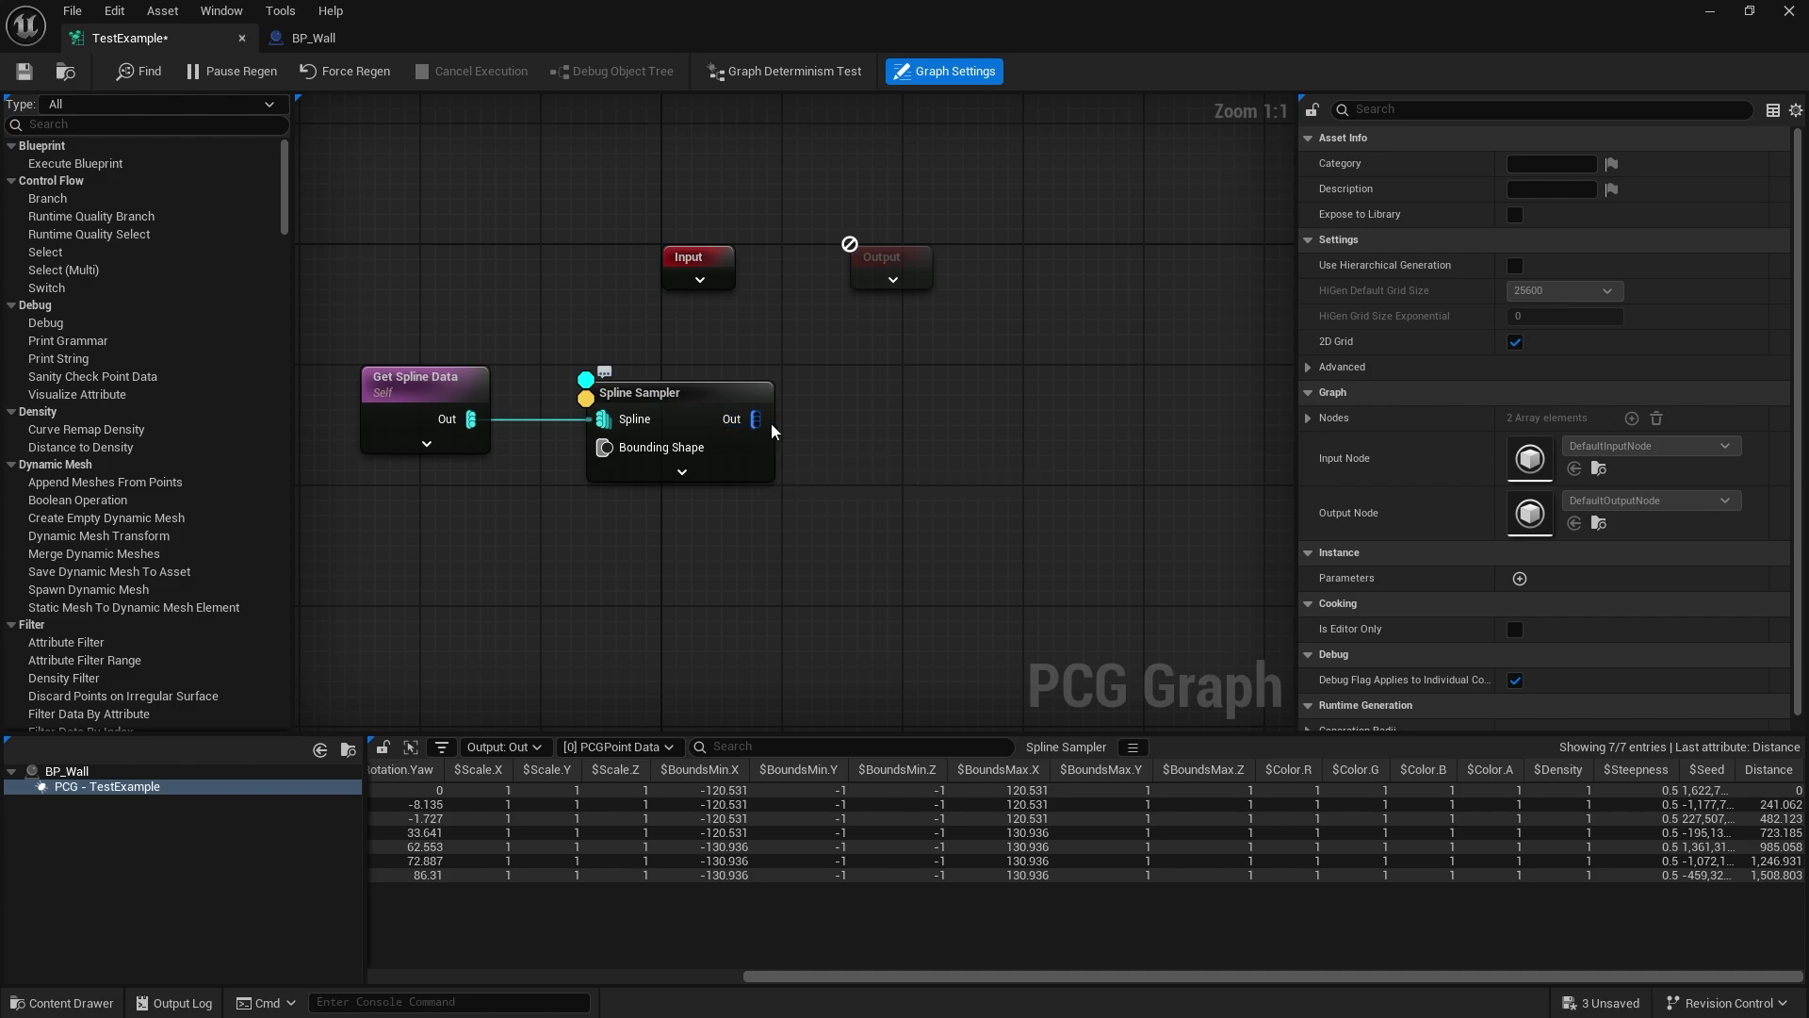
drag(751, 424, 895, 435)
text(spawn)
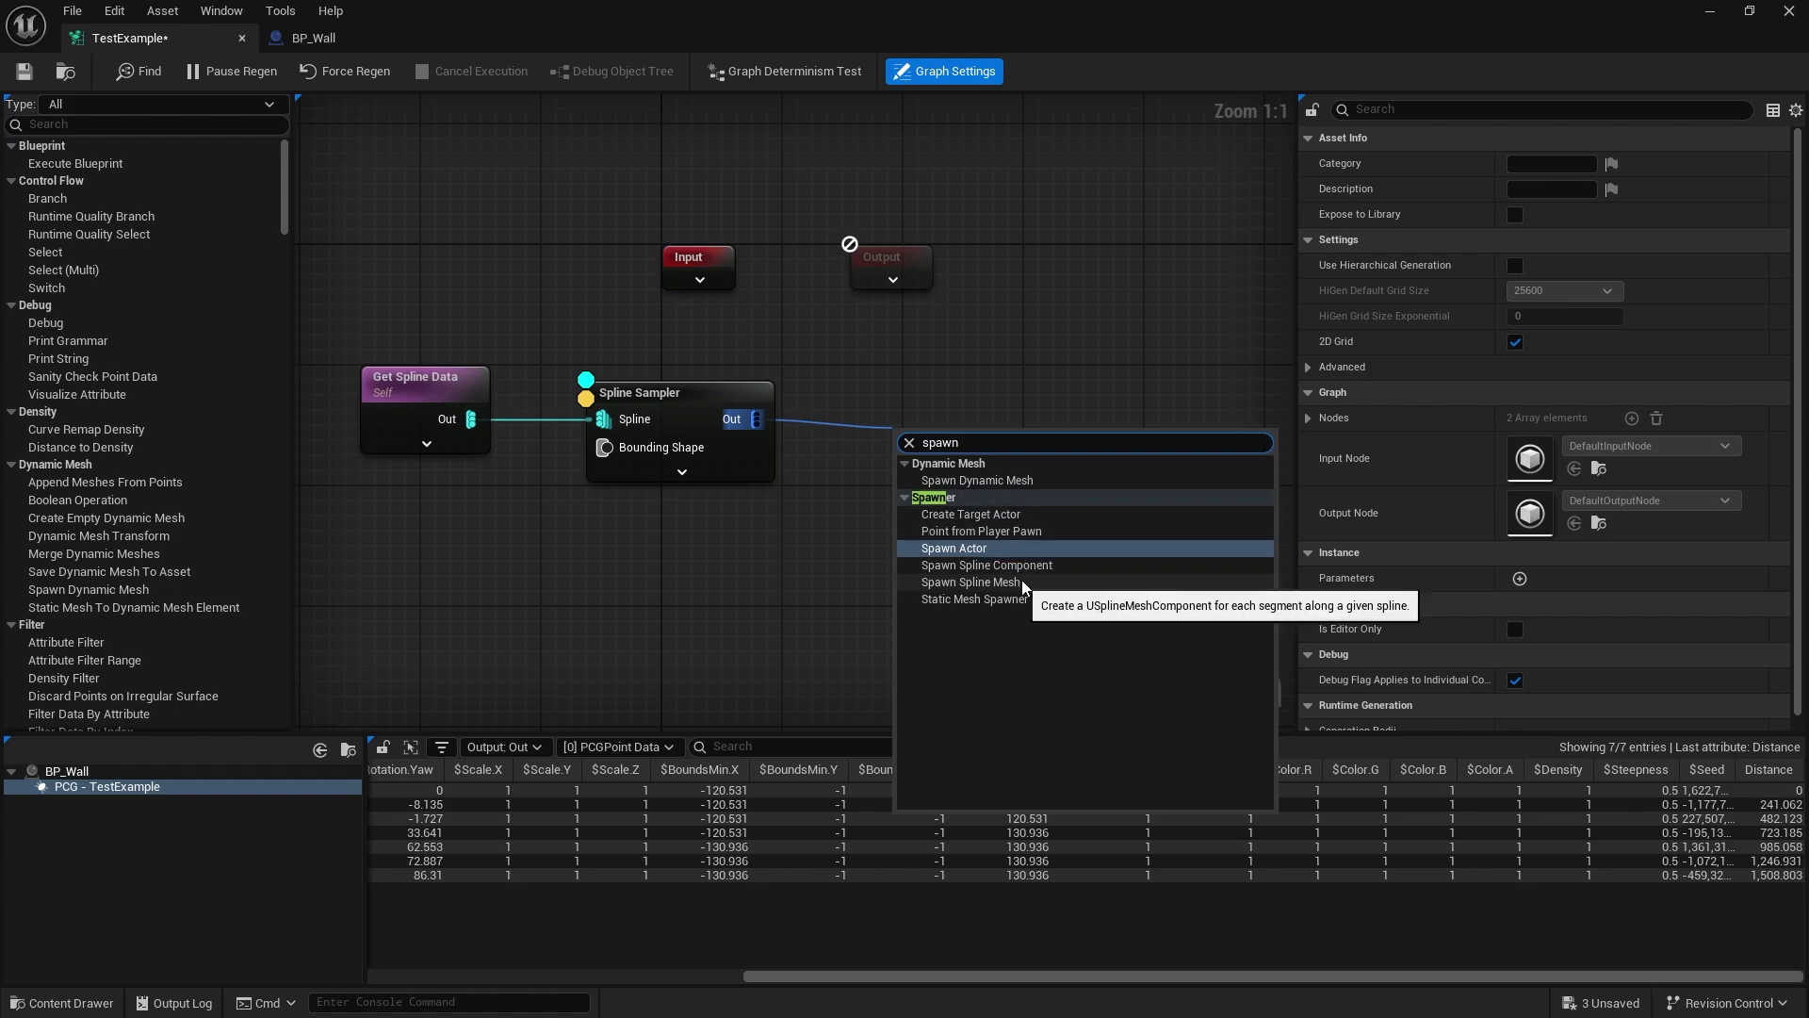
click(1046, 600)
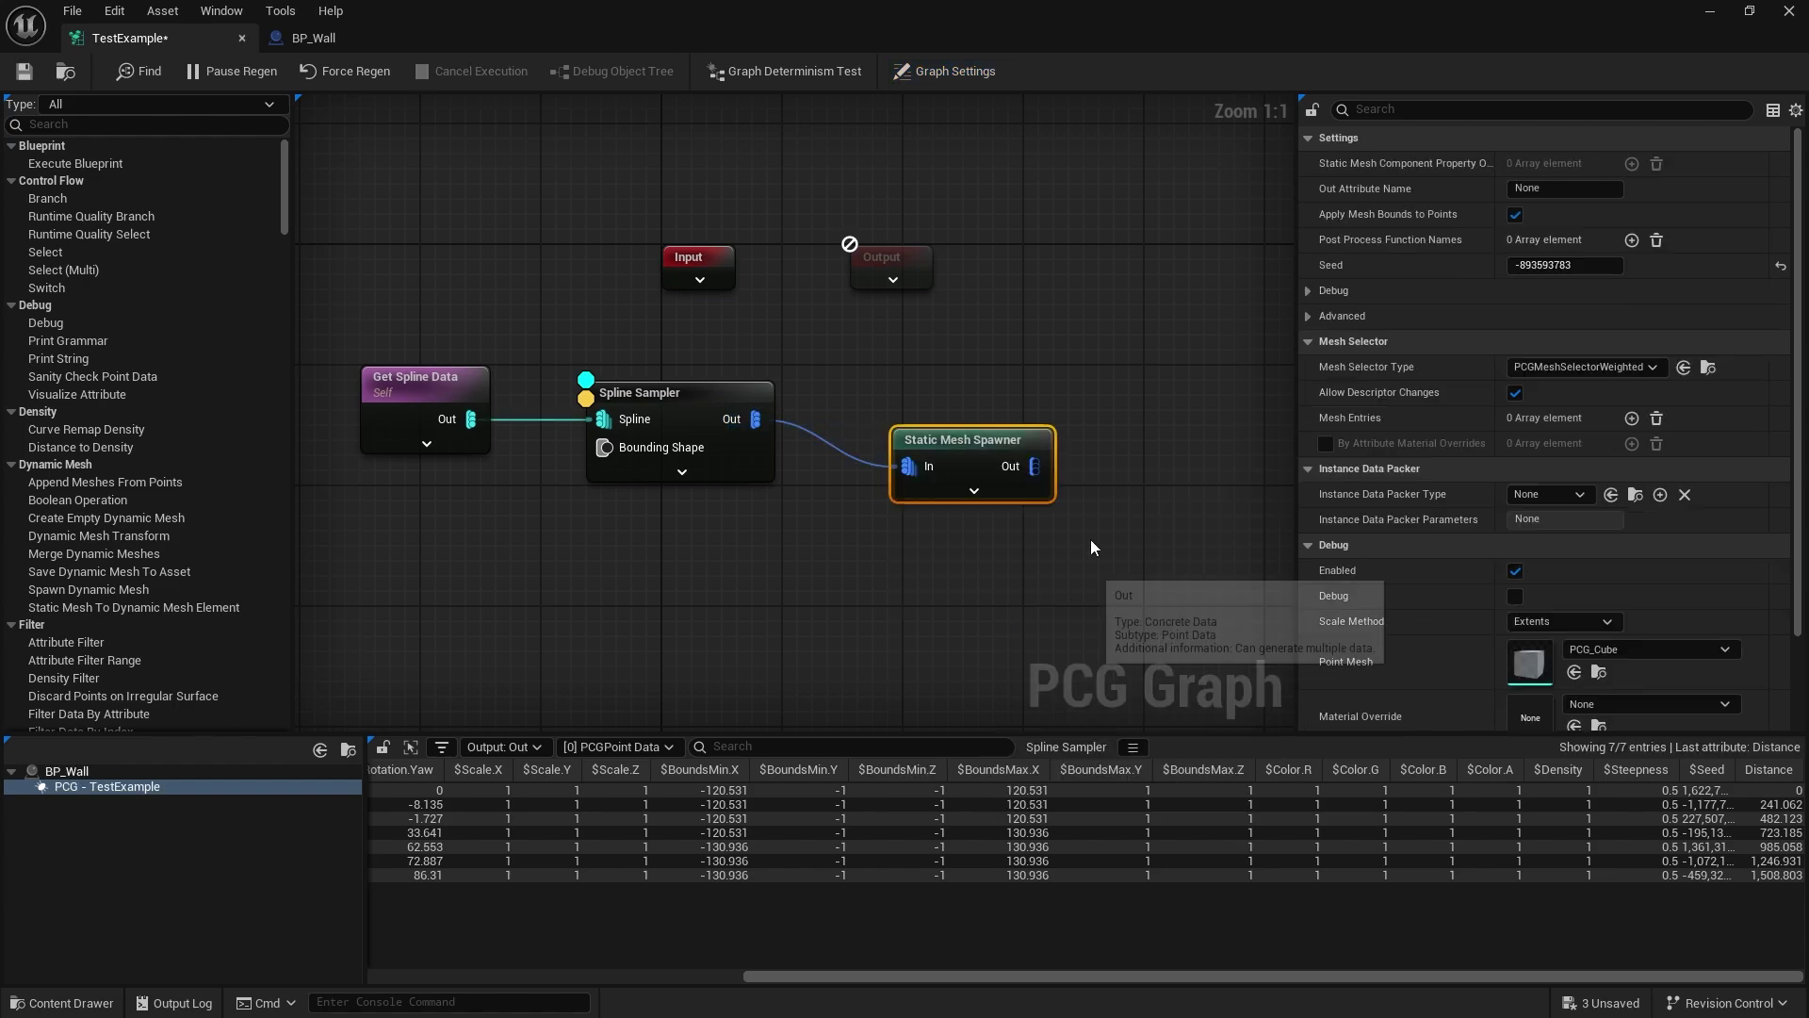
drag(965, 433, 965, 409)
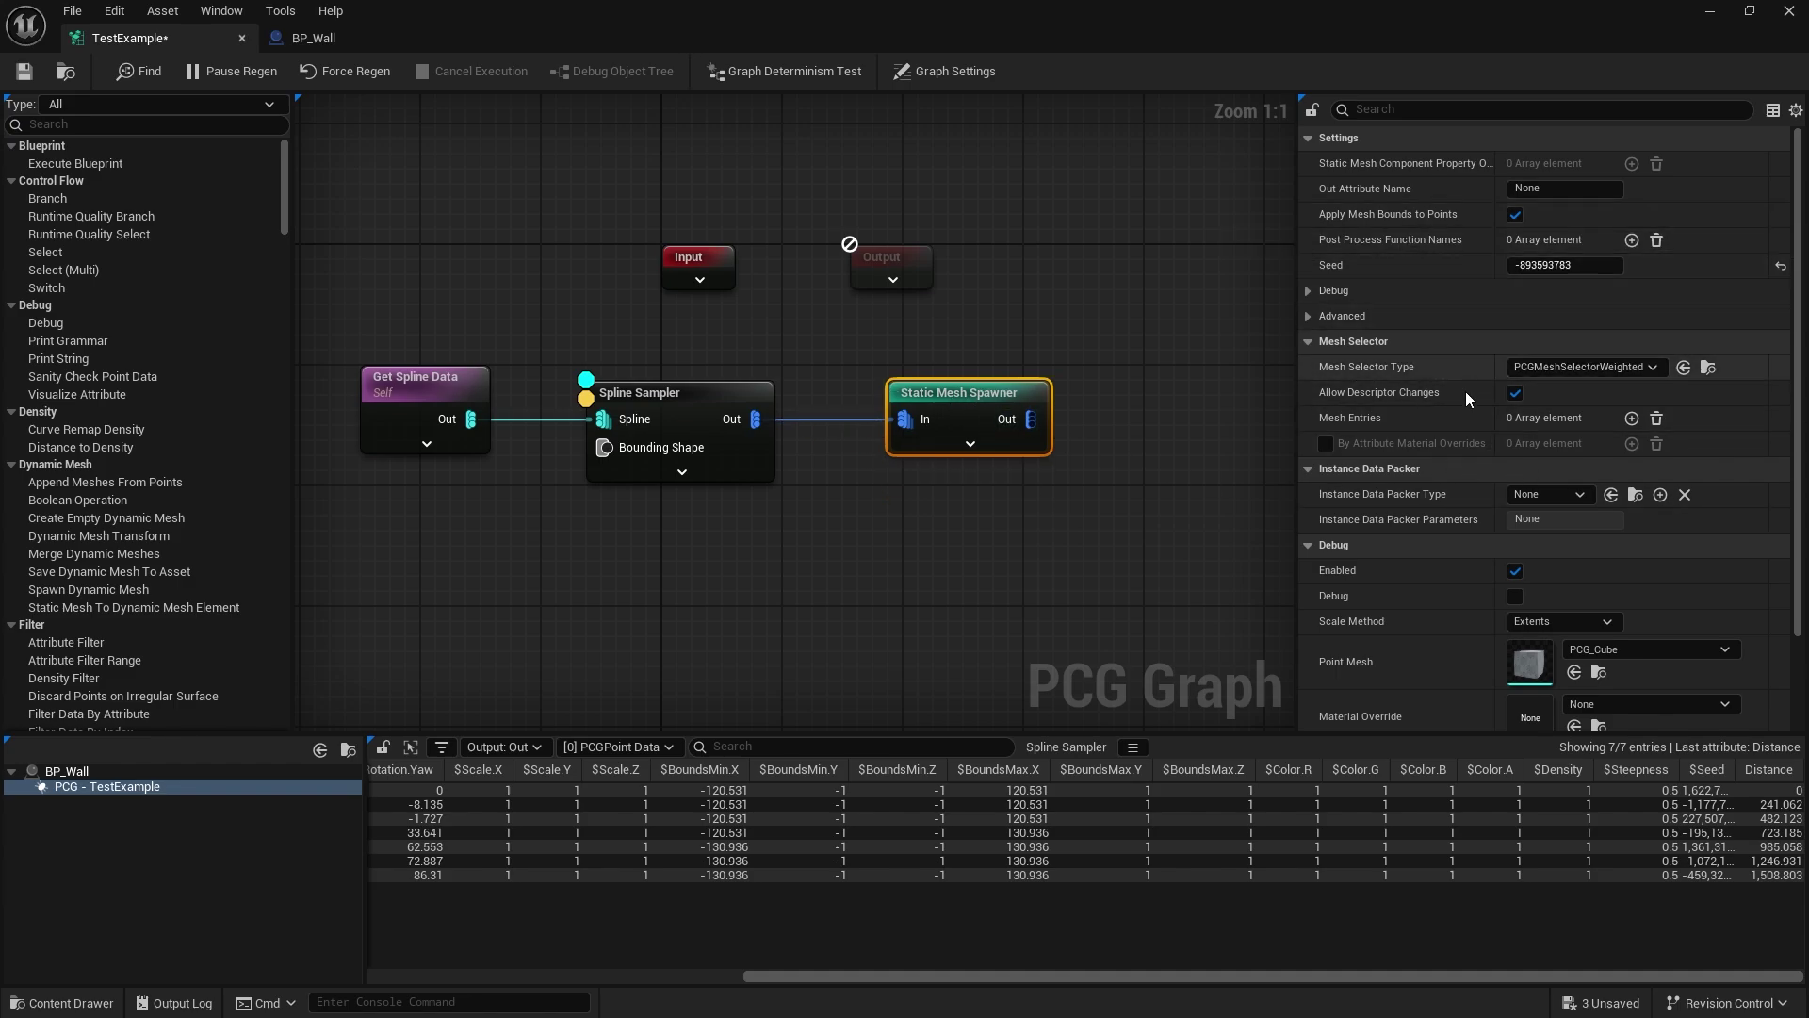
Step: Add one mesh entry to the Static Mesh Spawner and assign SM_Env_Fence_Wood_Post_01 as its static mesh
click(1632, 418)
click(1326, 443)
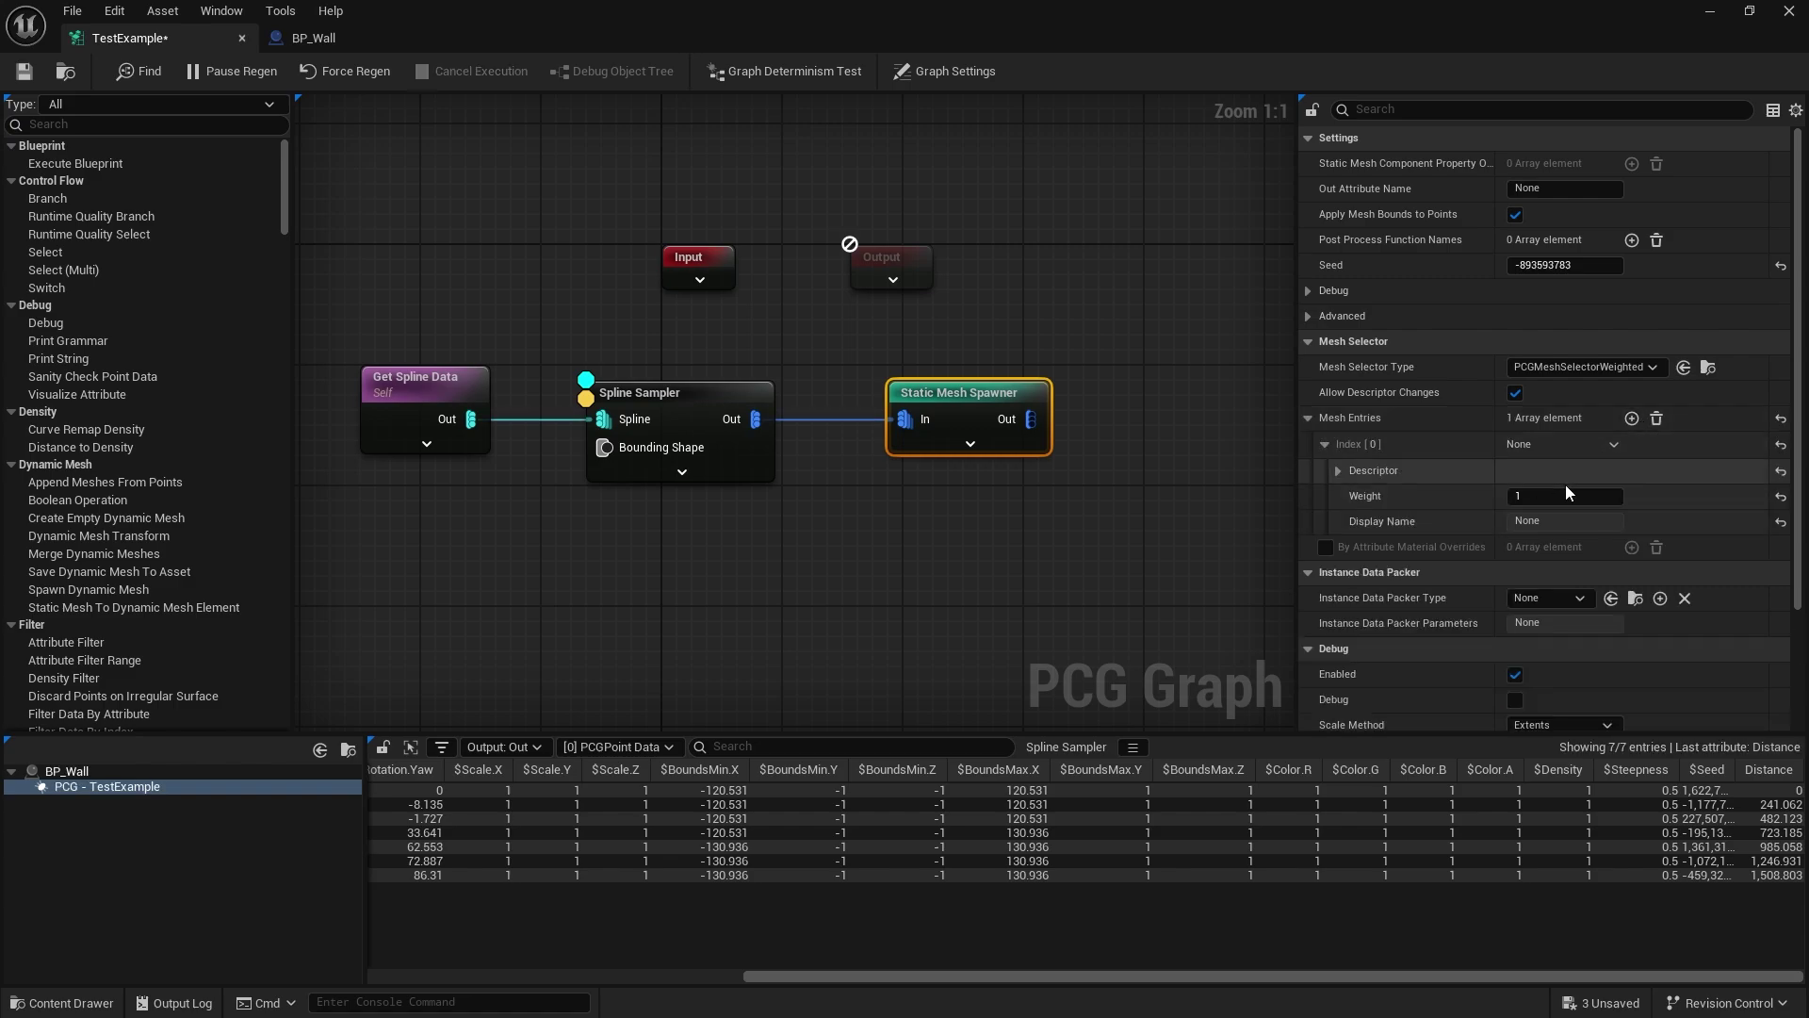
click(1339, 470)
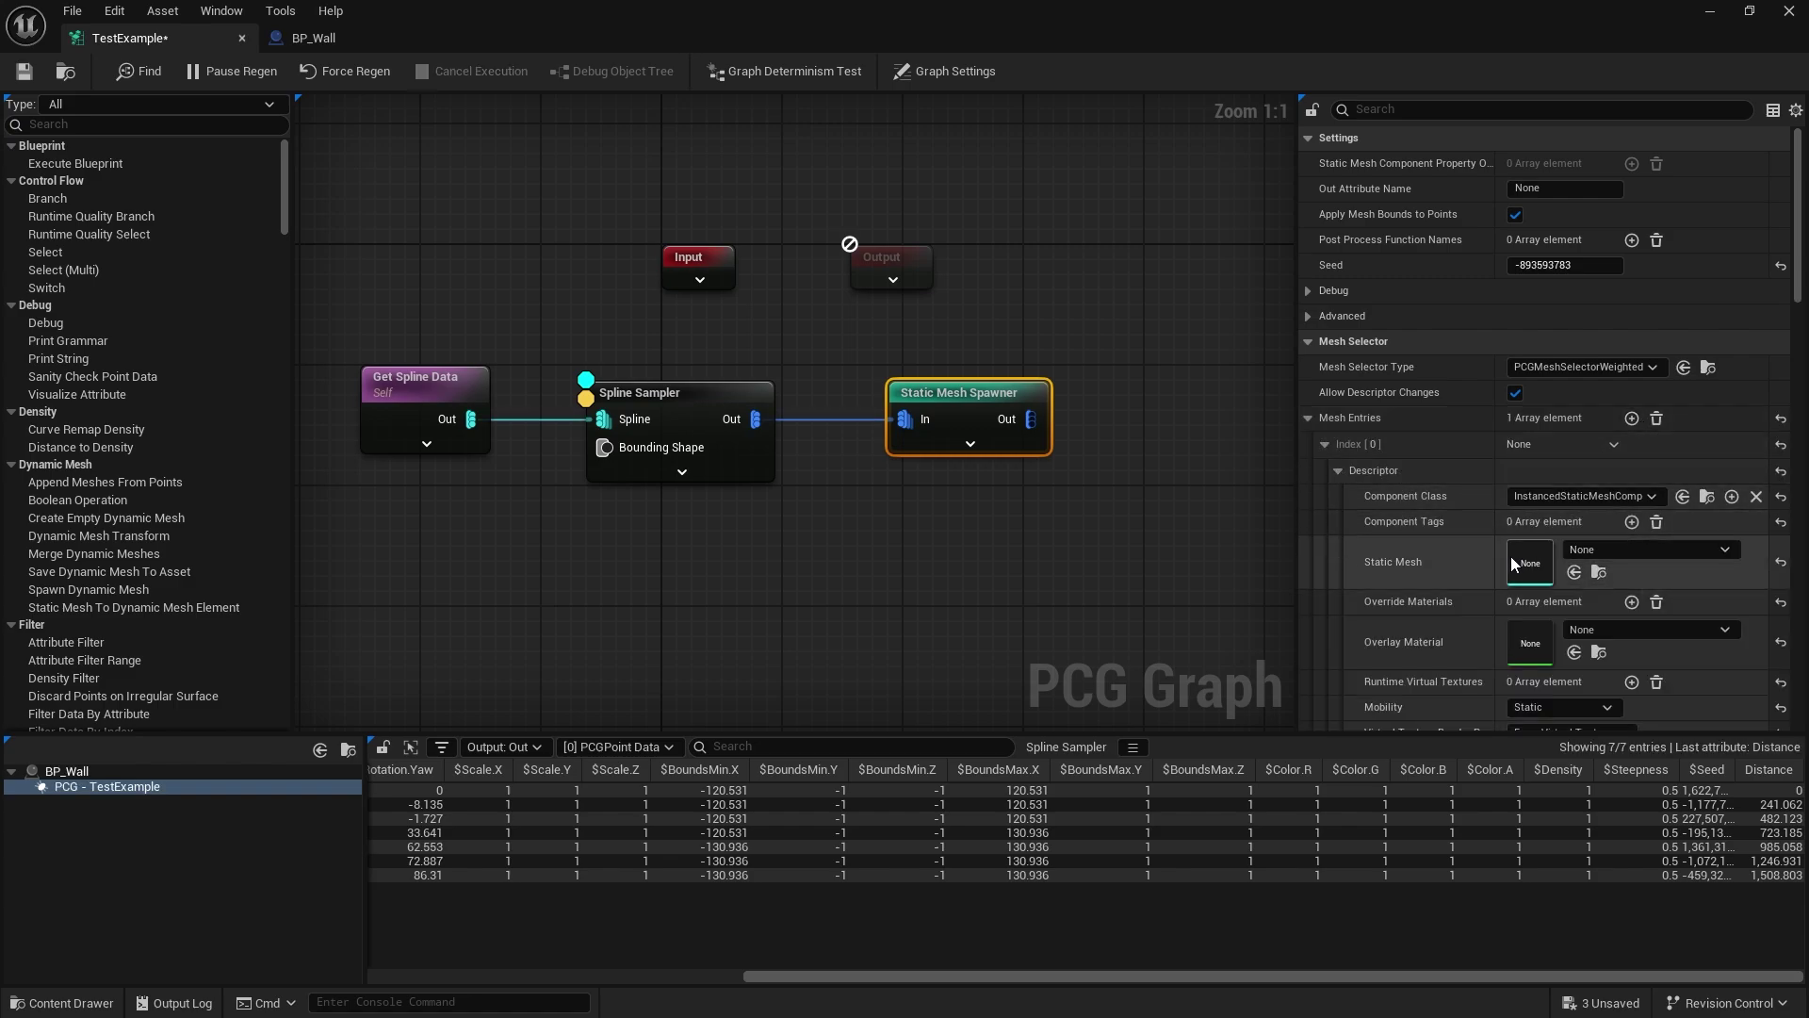
click(1614, 552)
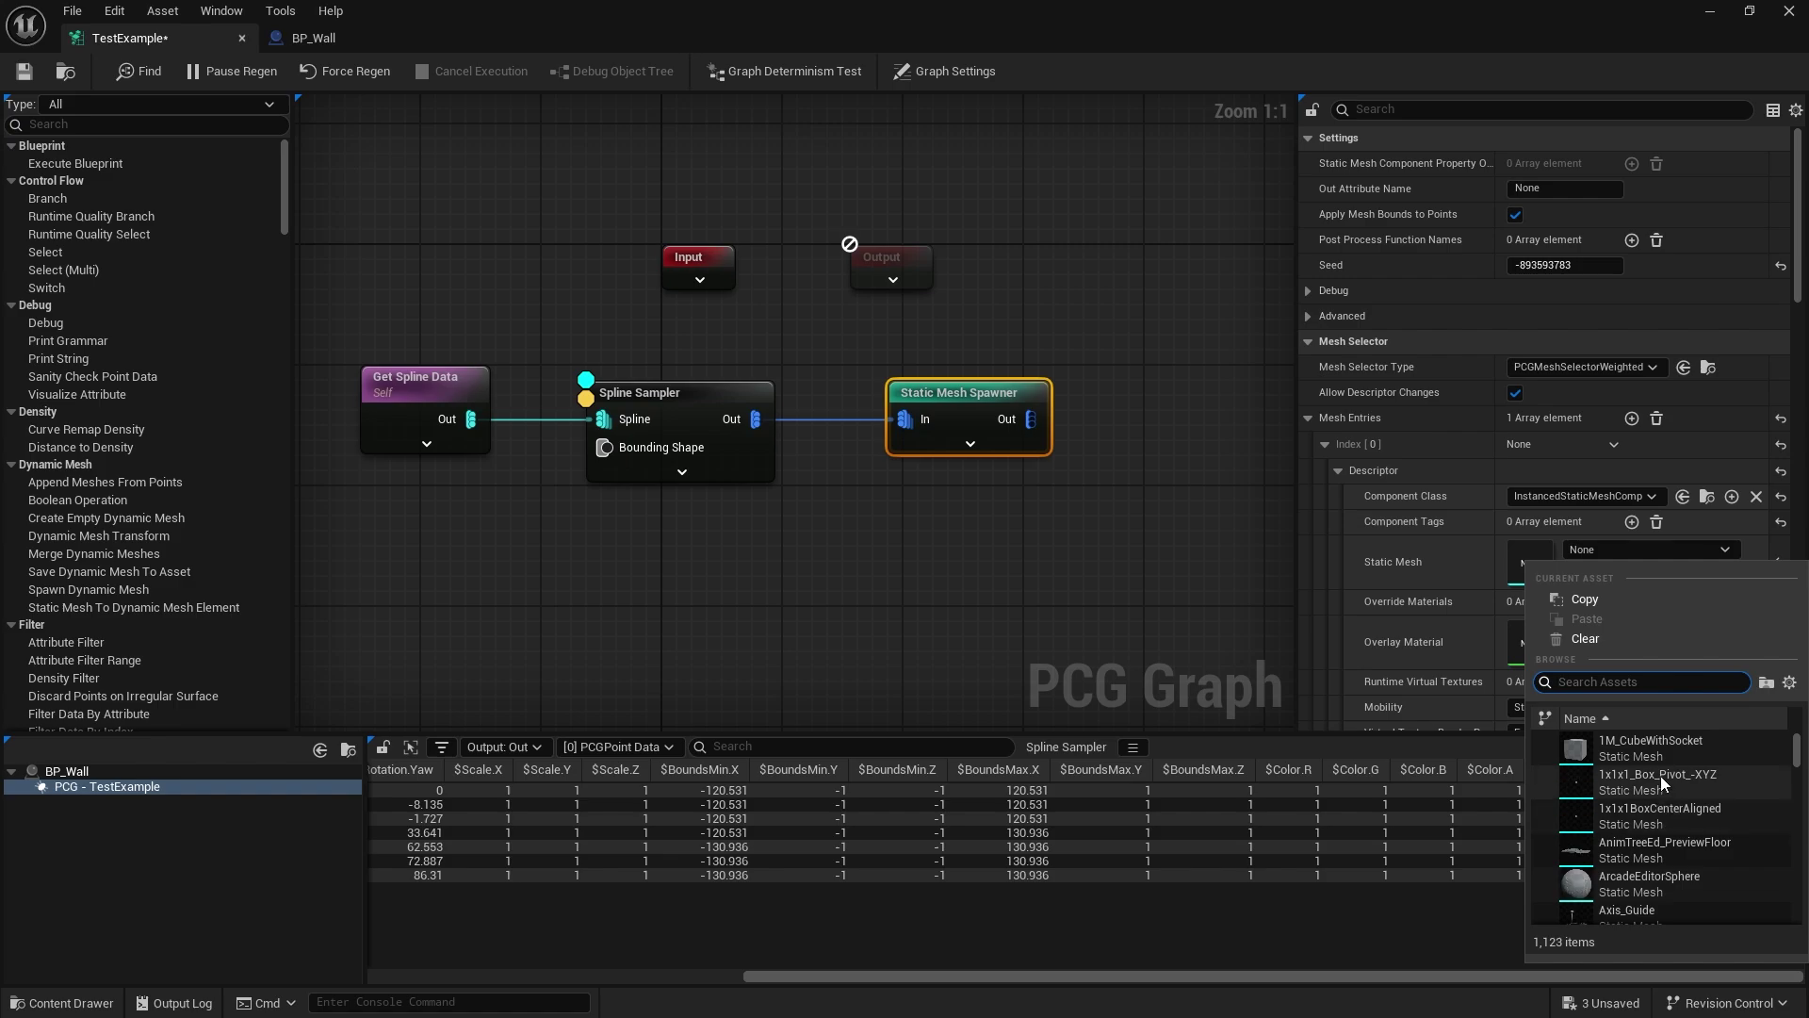
text(fence)
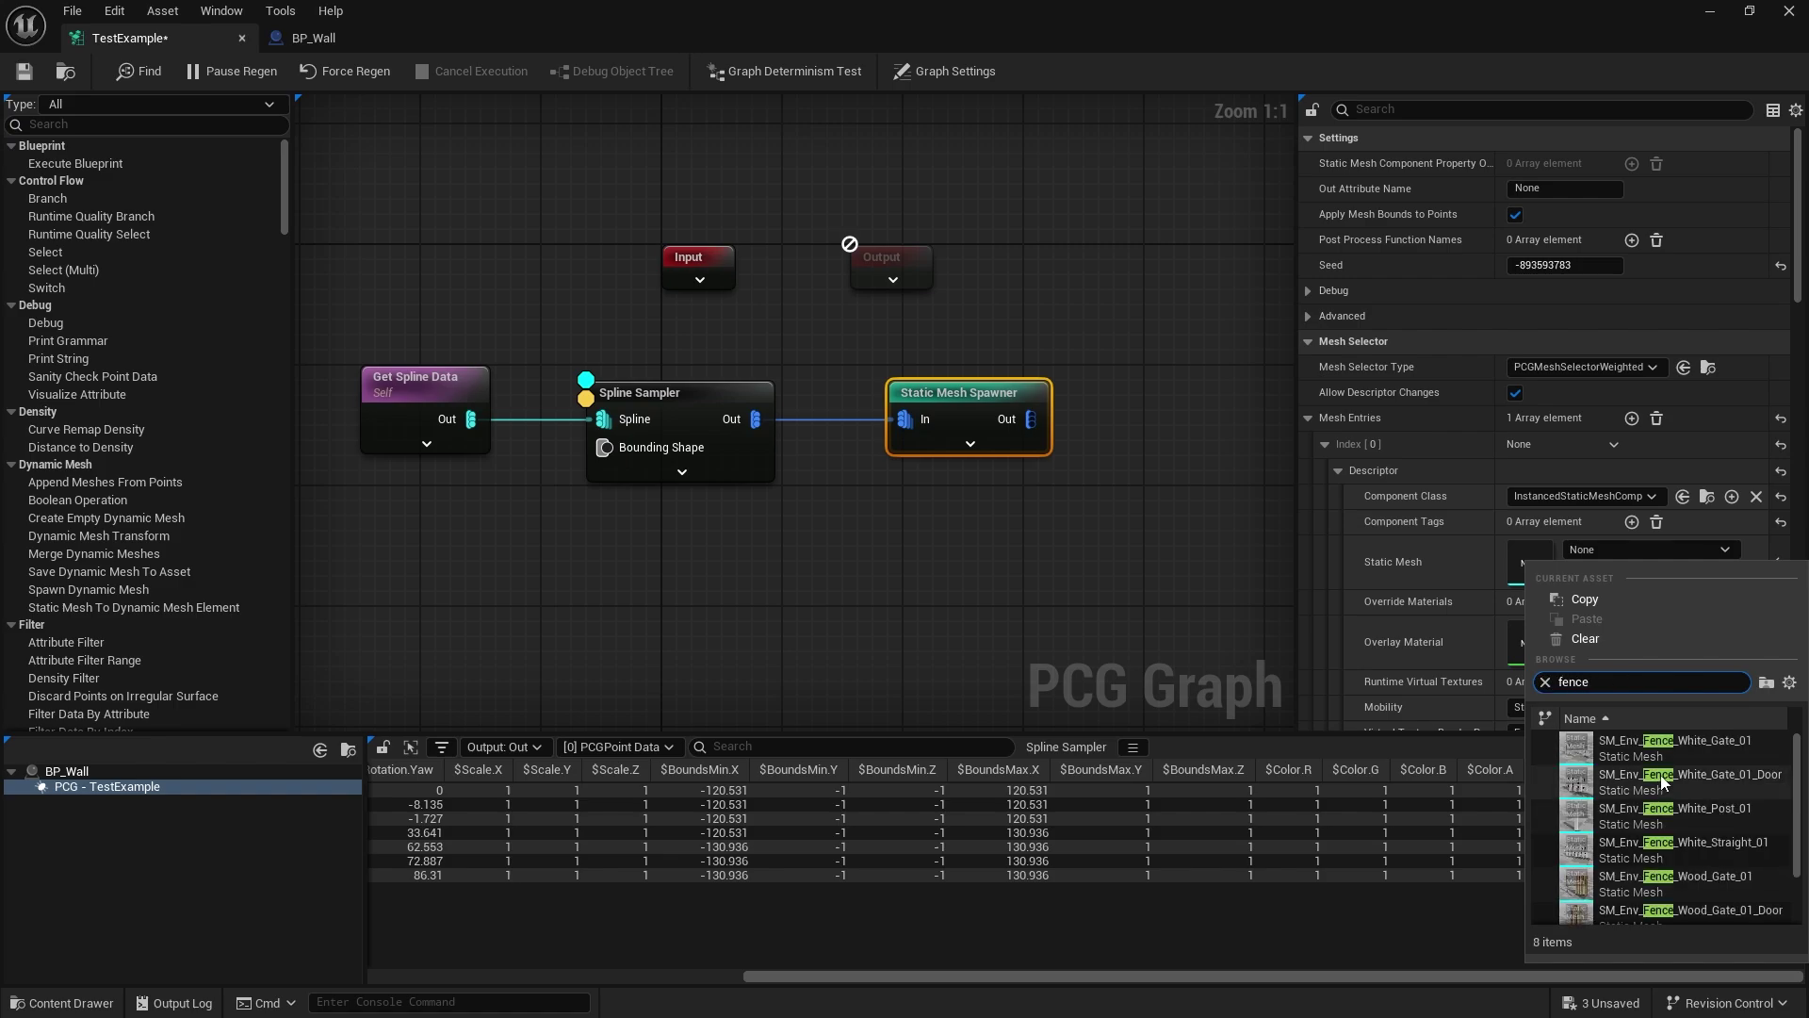
scroll(1712, 773, down, 2)
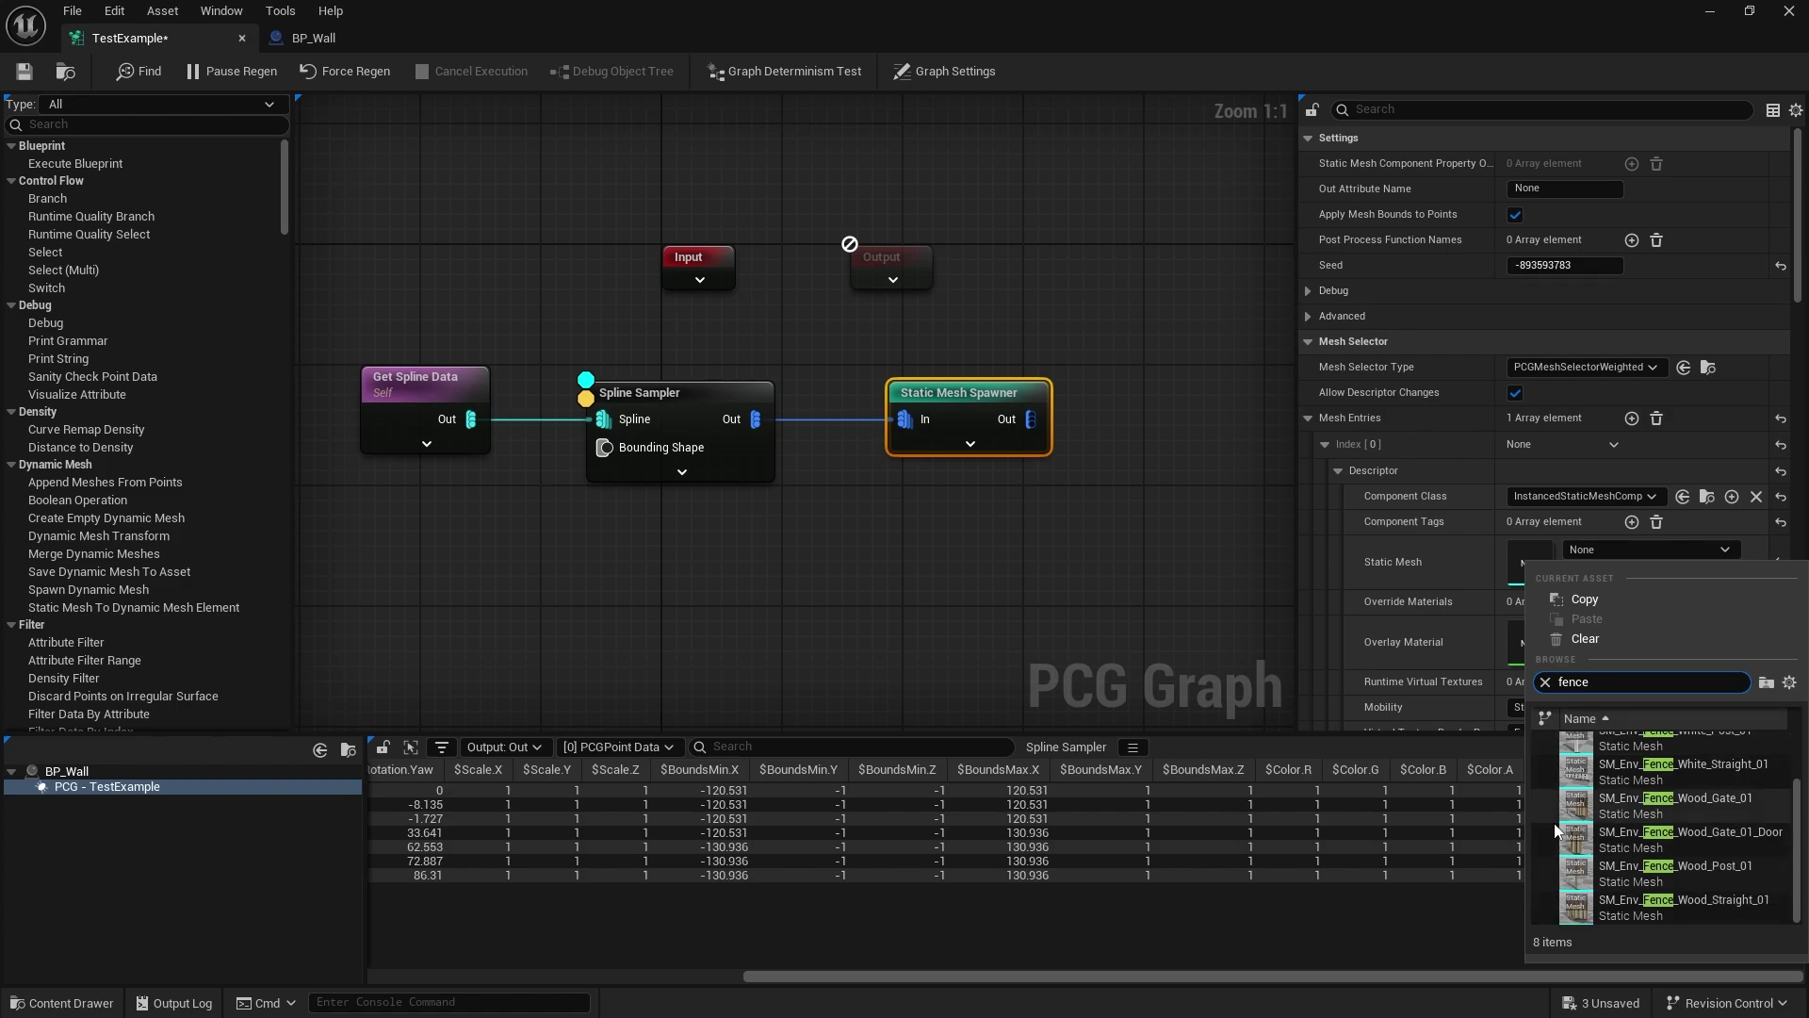
click(1678, 873)
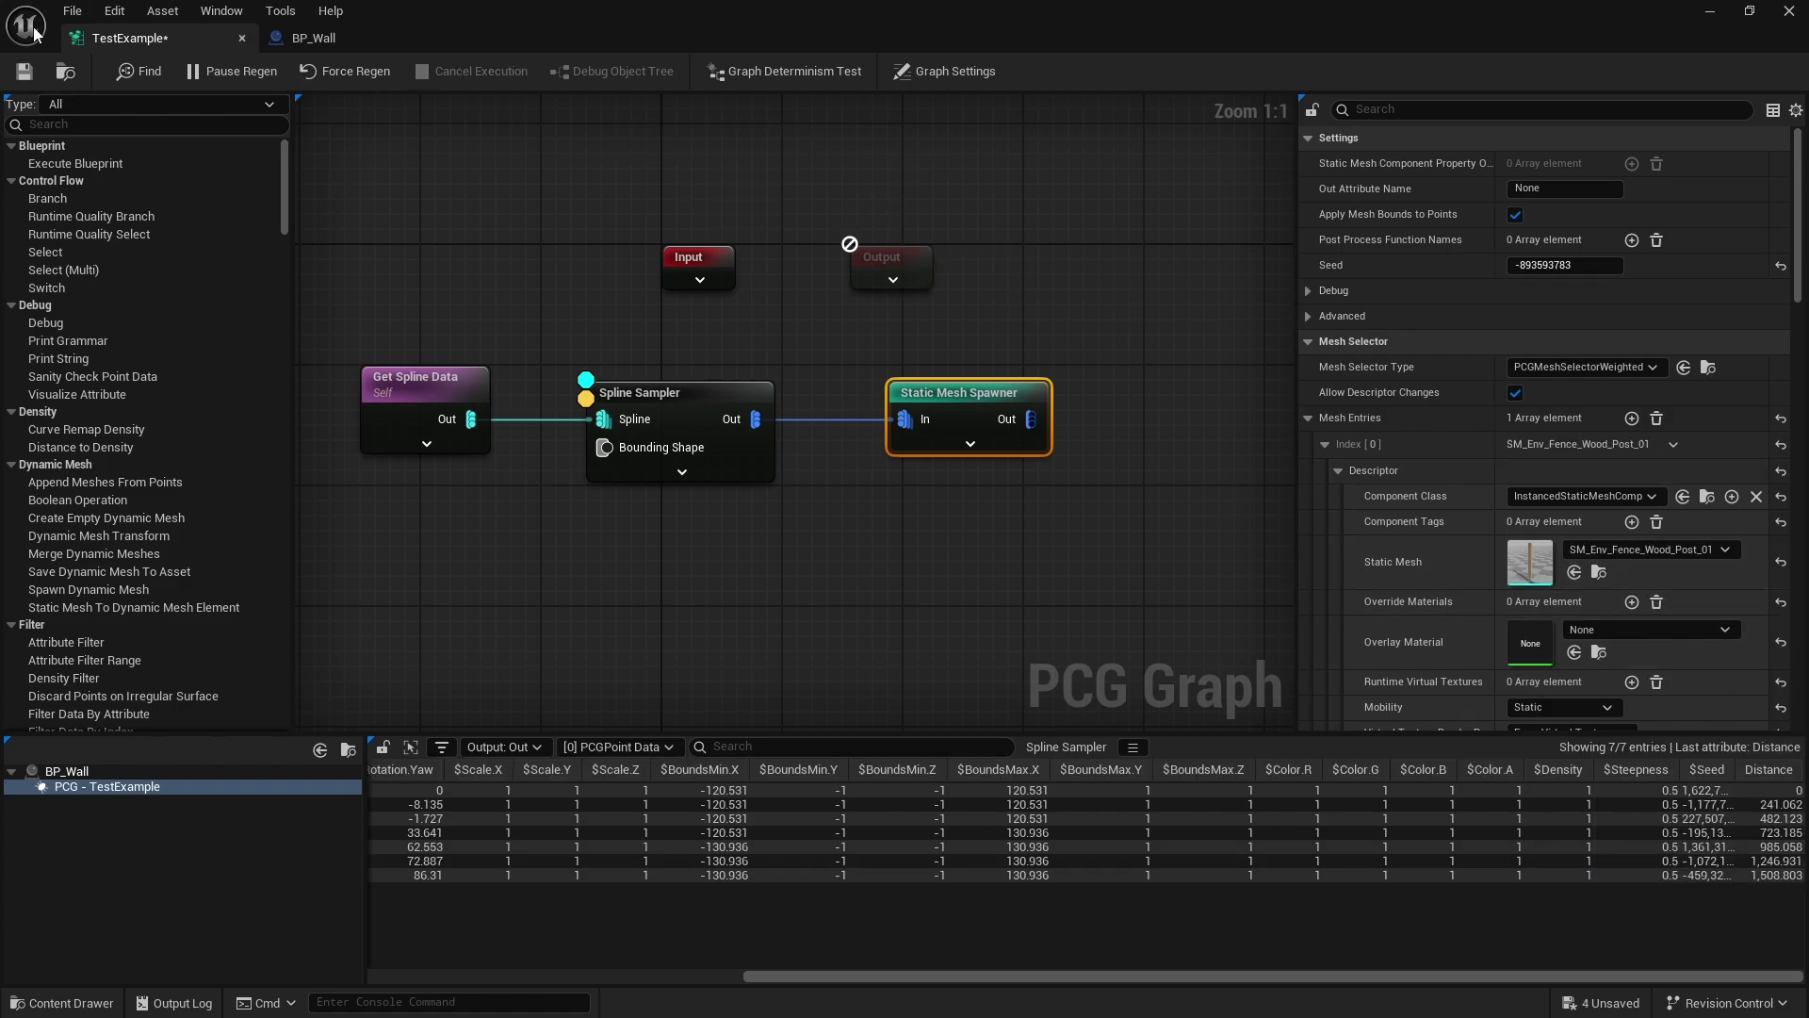
Step: Examine the fence posts spawned along BP_Wall's spline in the level, and reopen the TestExample graph
click(1708, 13)
right_drag(553, 489, 528, 635)
key(w)
key(a)
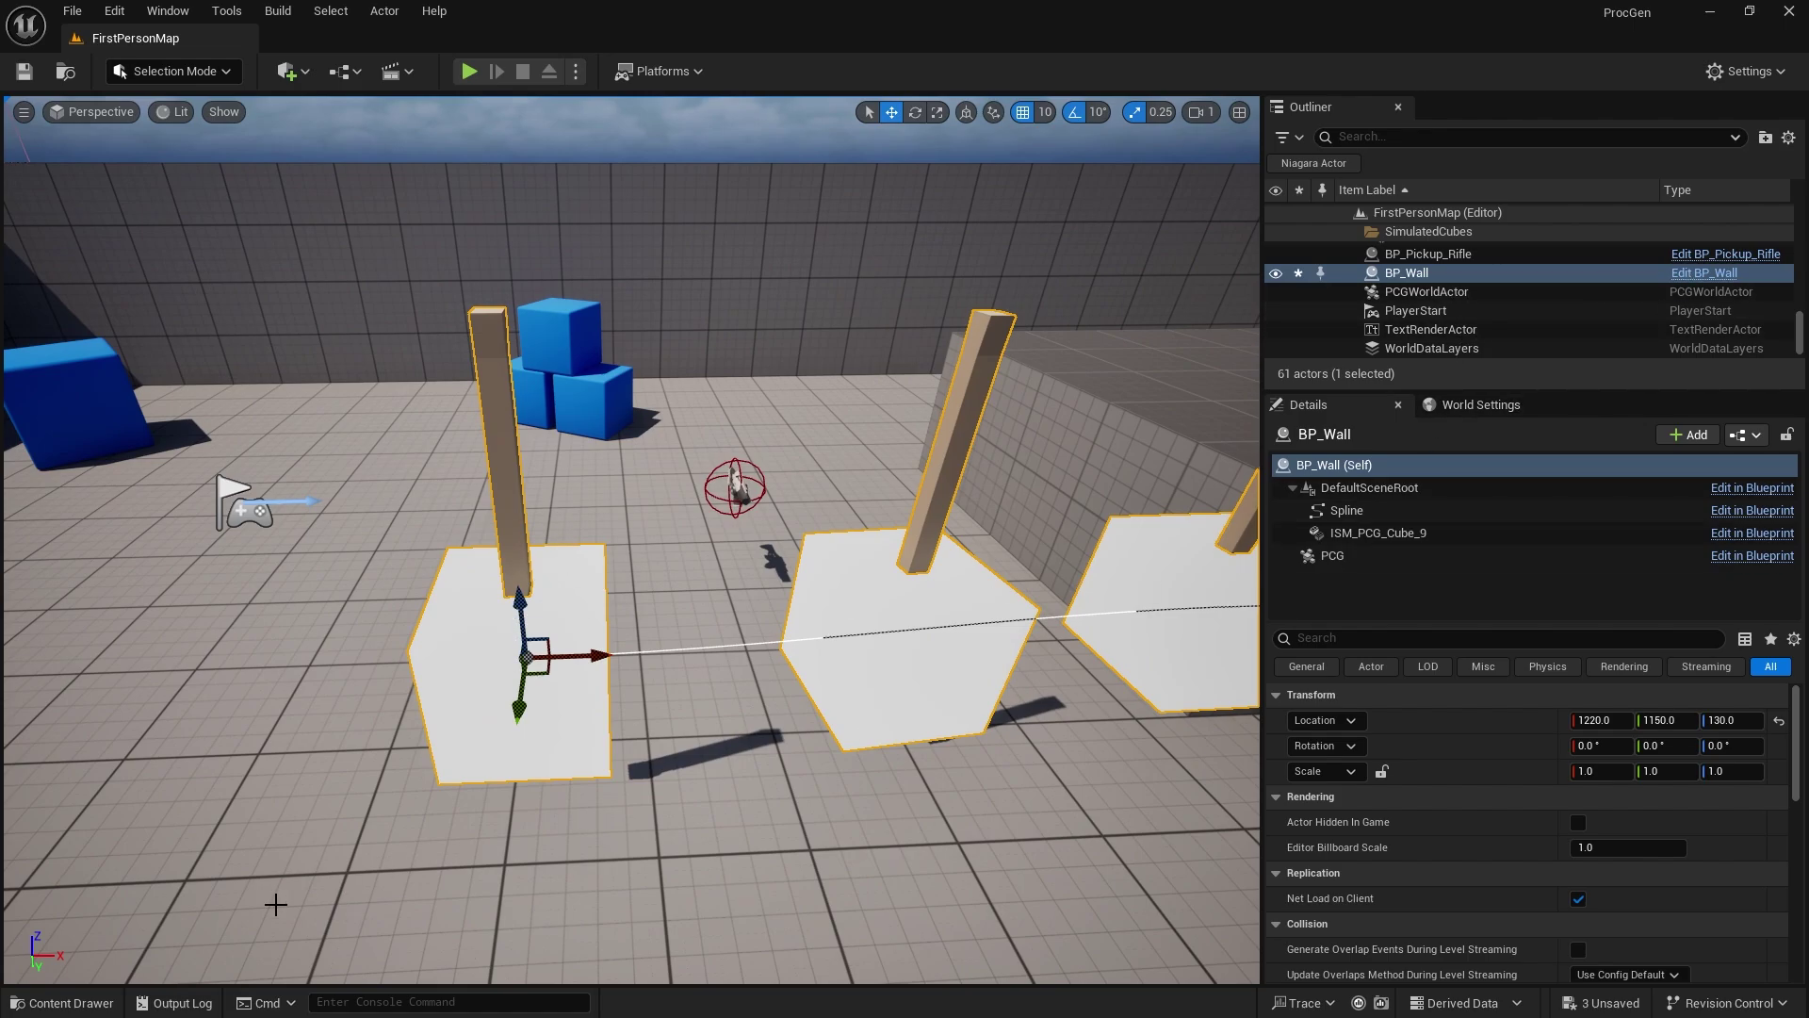
click(62, 1003)
double_click(1015, 599)
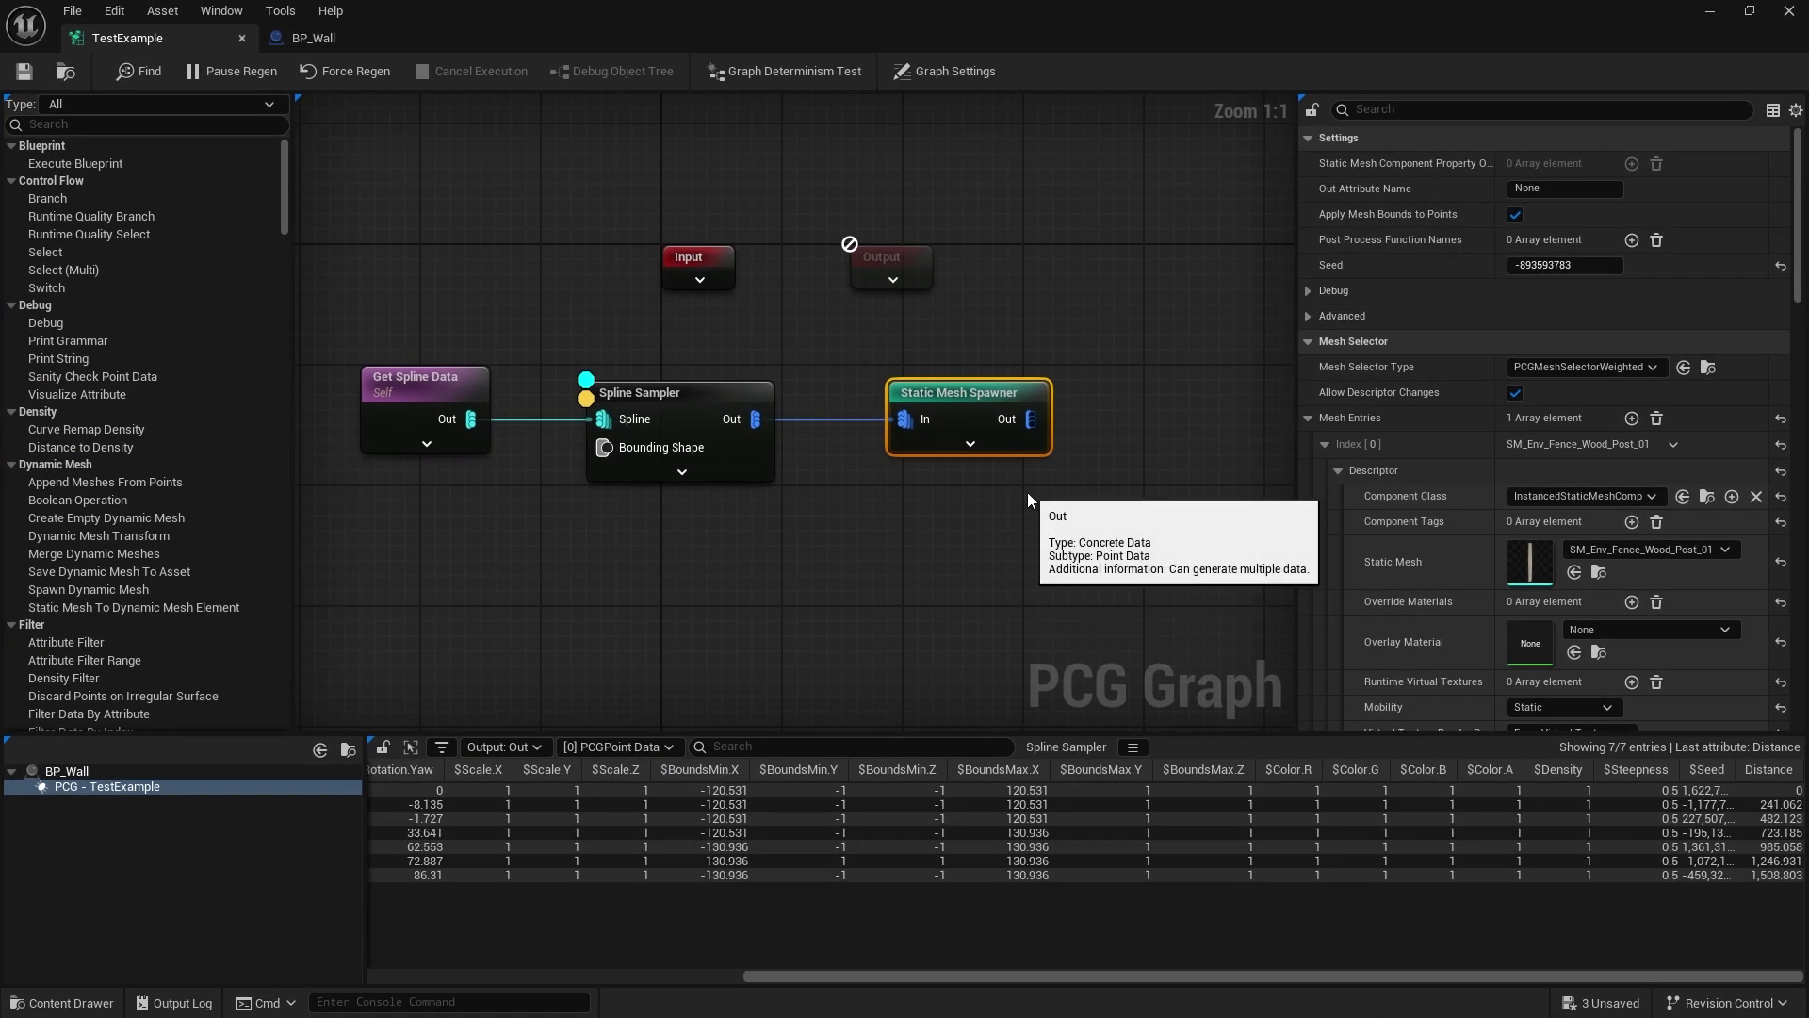
Step: Turn off Inspect for the Spline Sampler node
right_click(703, 386)
click(746, 582)
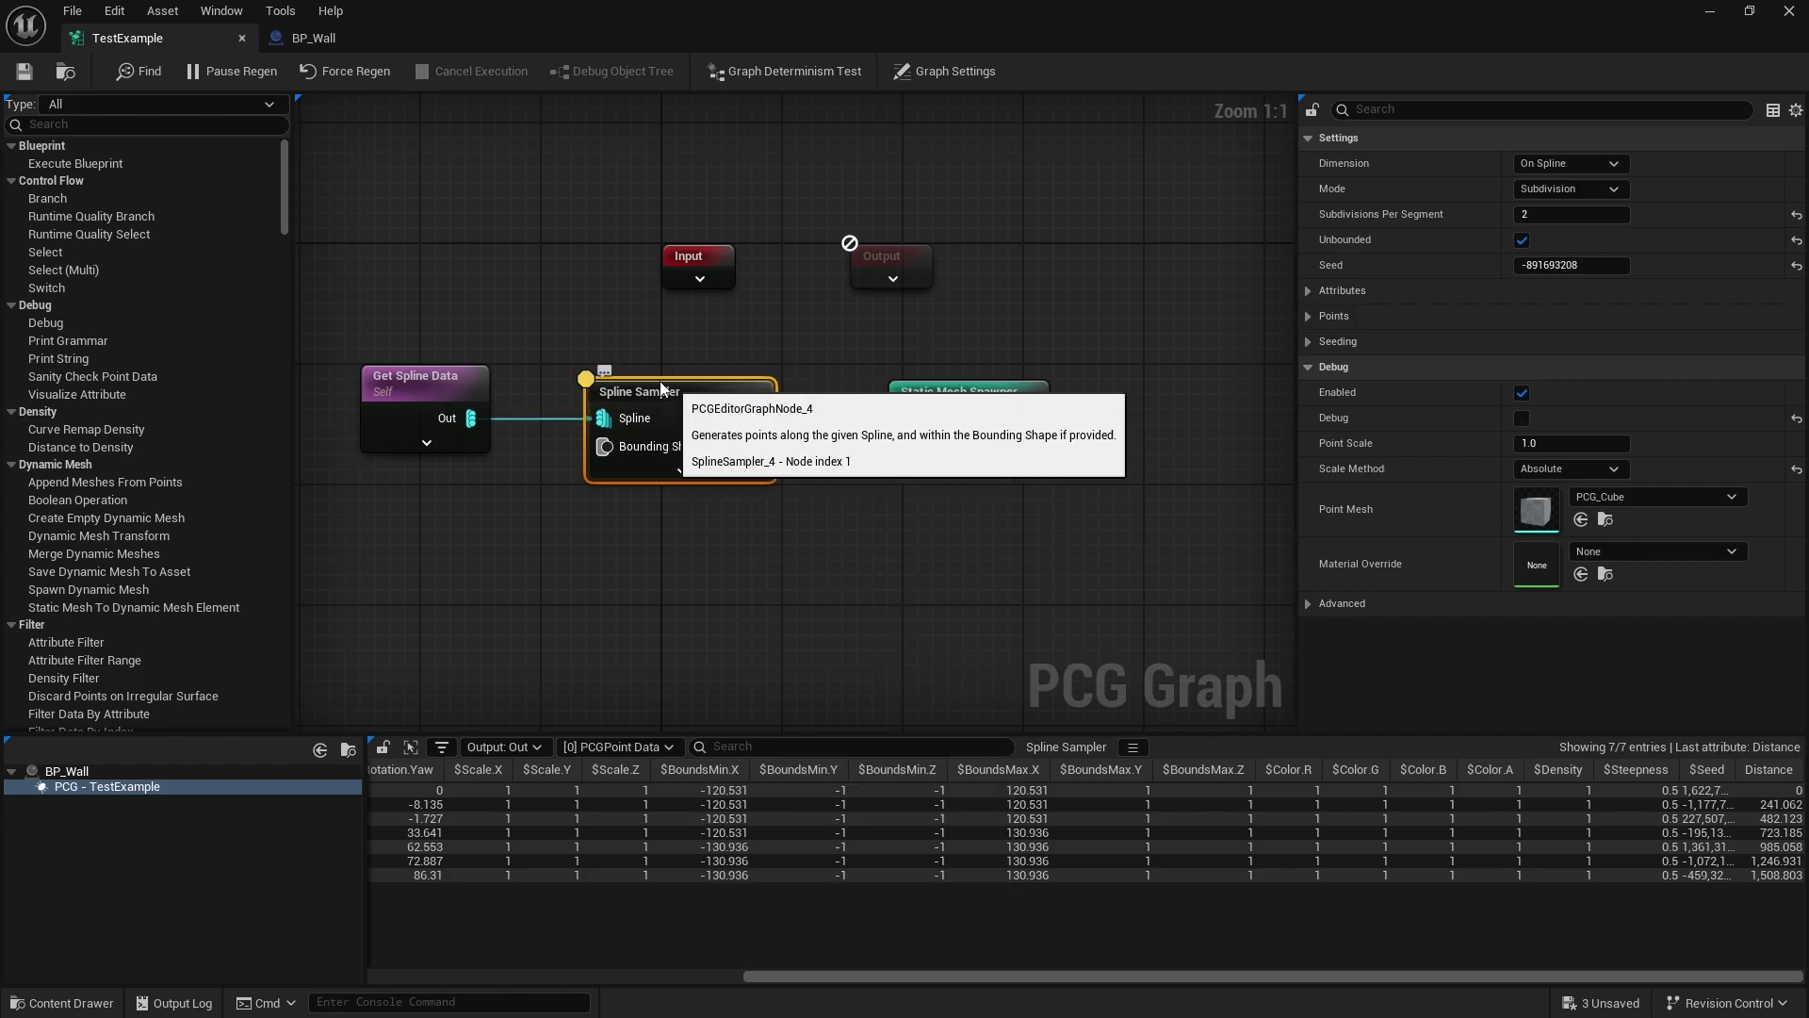
key(a)
key(a)
key(a)
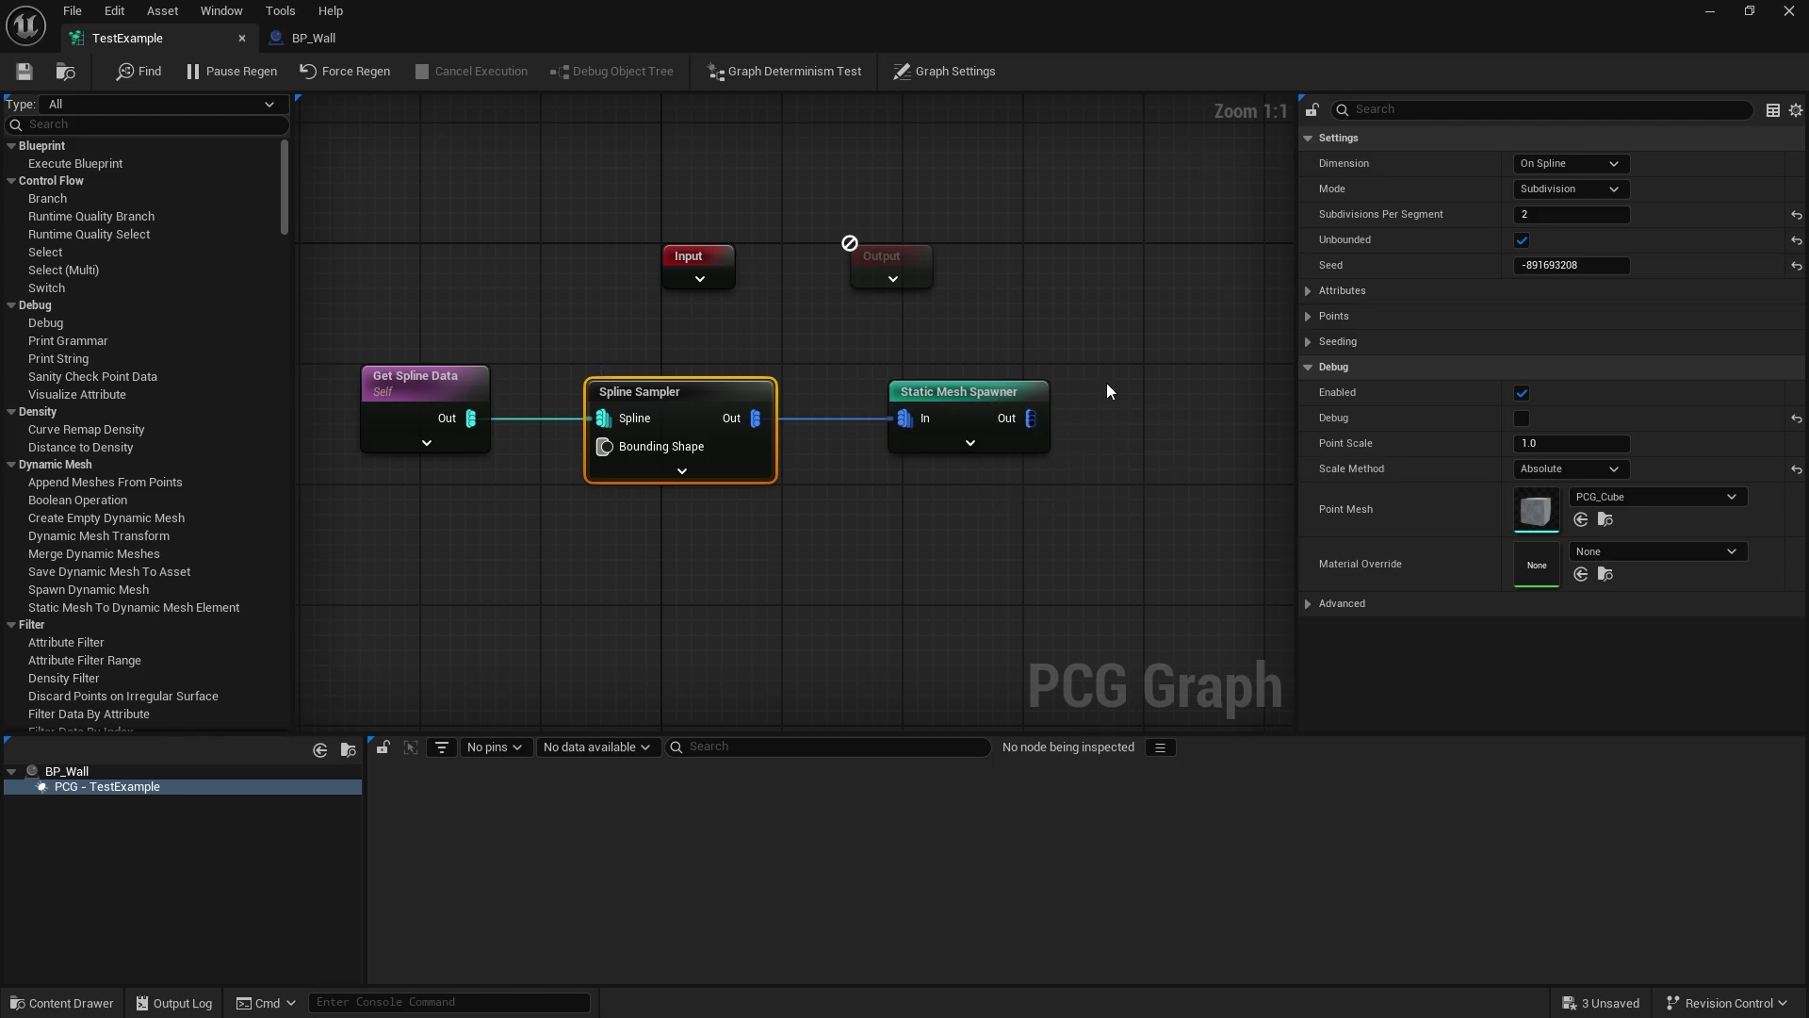
Step: Return to the level and lower the end point of BP_Wall's spline to the floor, placing it at about X 982, Y 300, Z -130
click(1698, 12)
right_drag(631, 539, 999, 490)
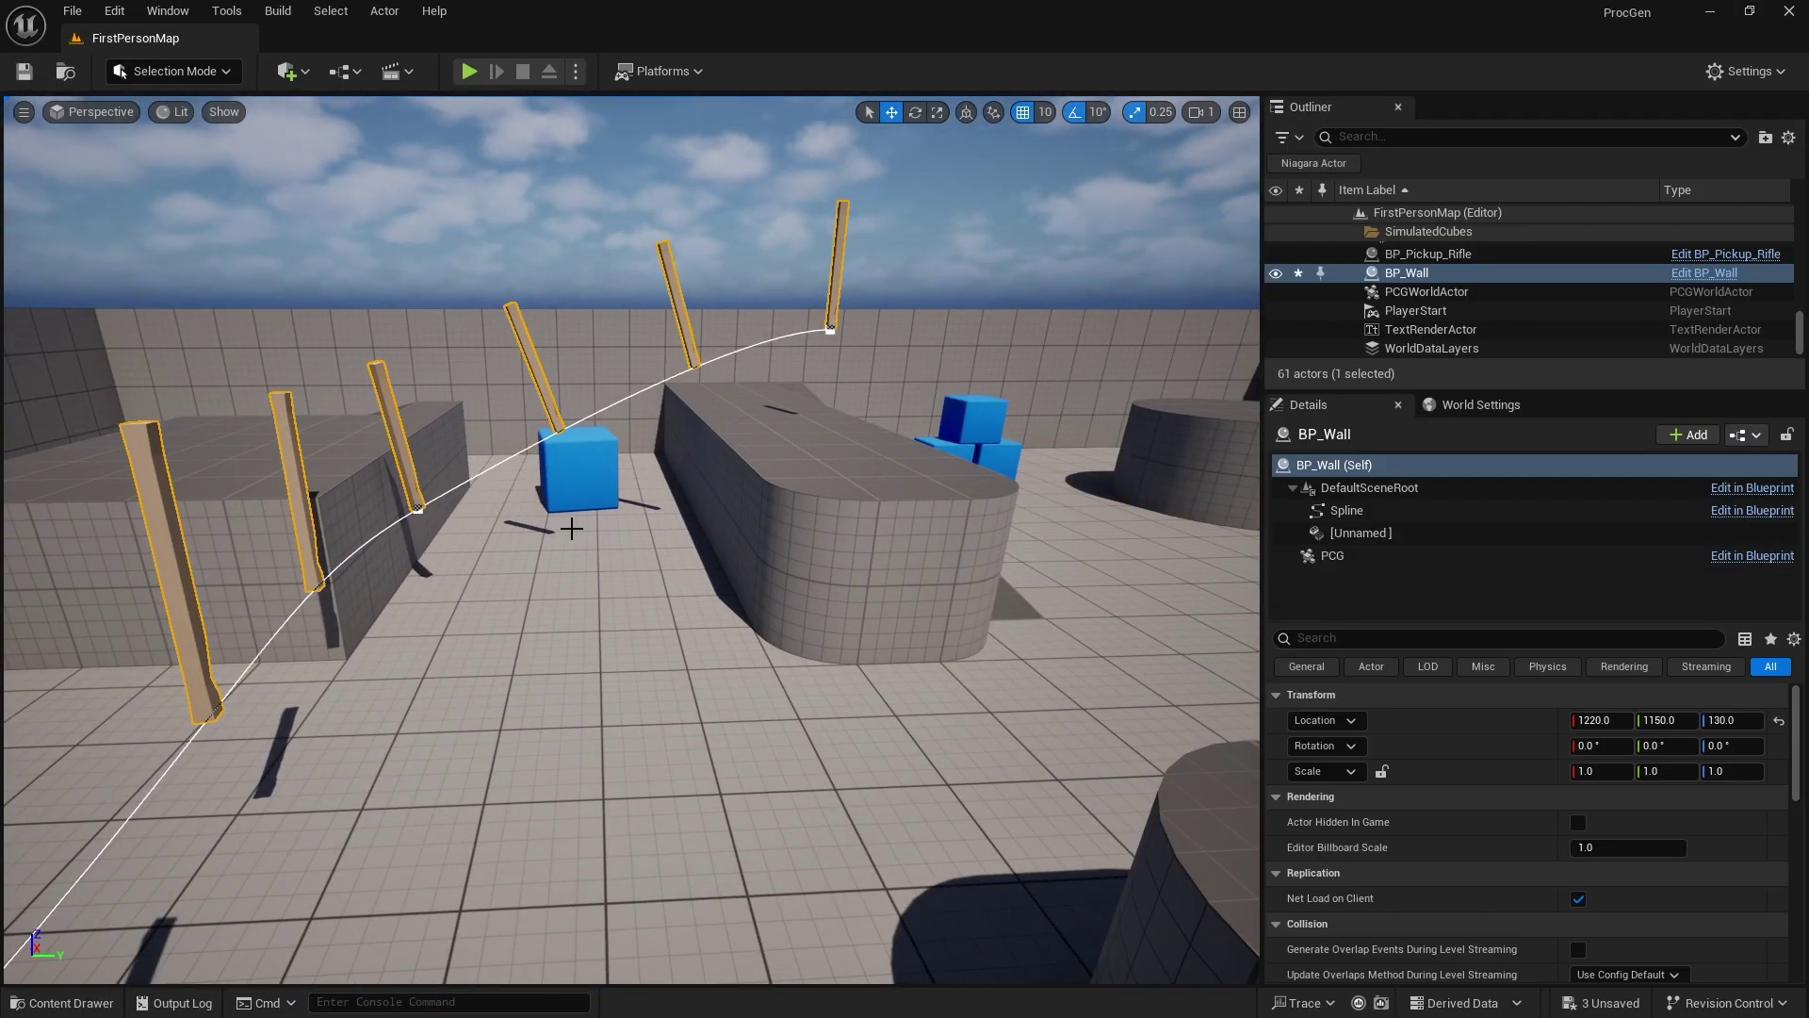
right_drag(726, 492, 596, 535)
key(s)
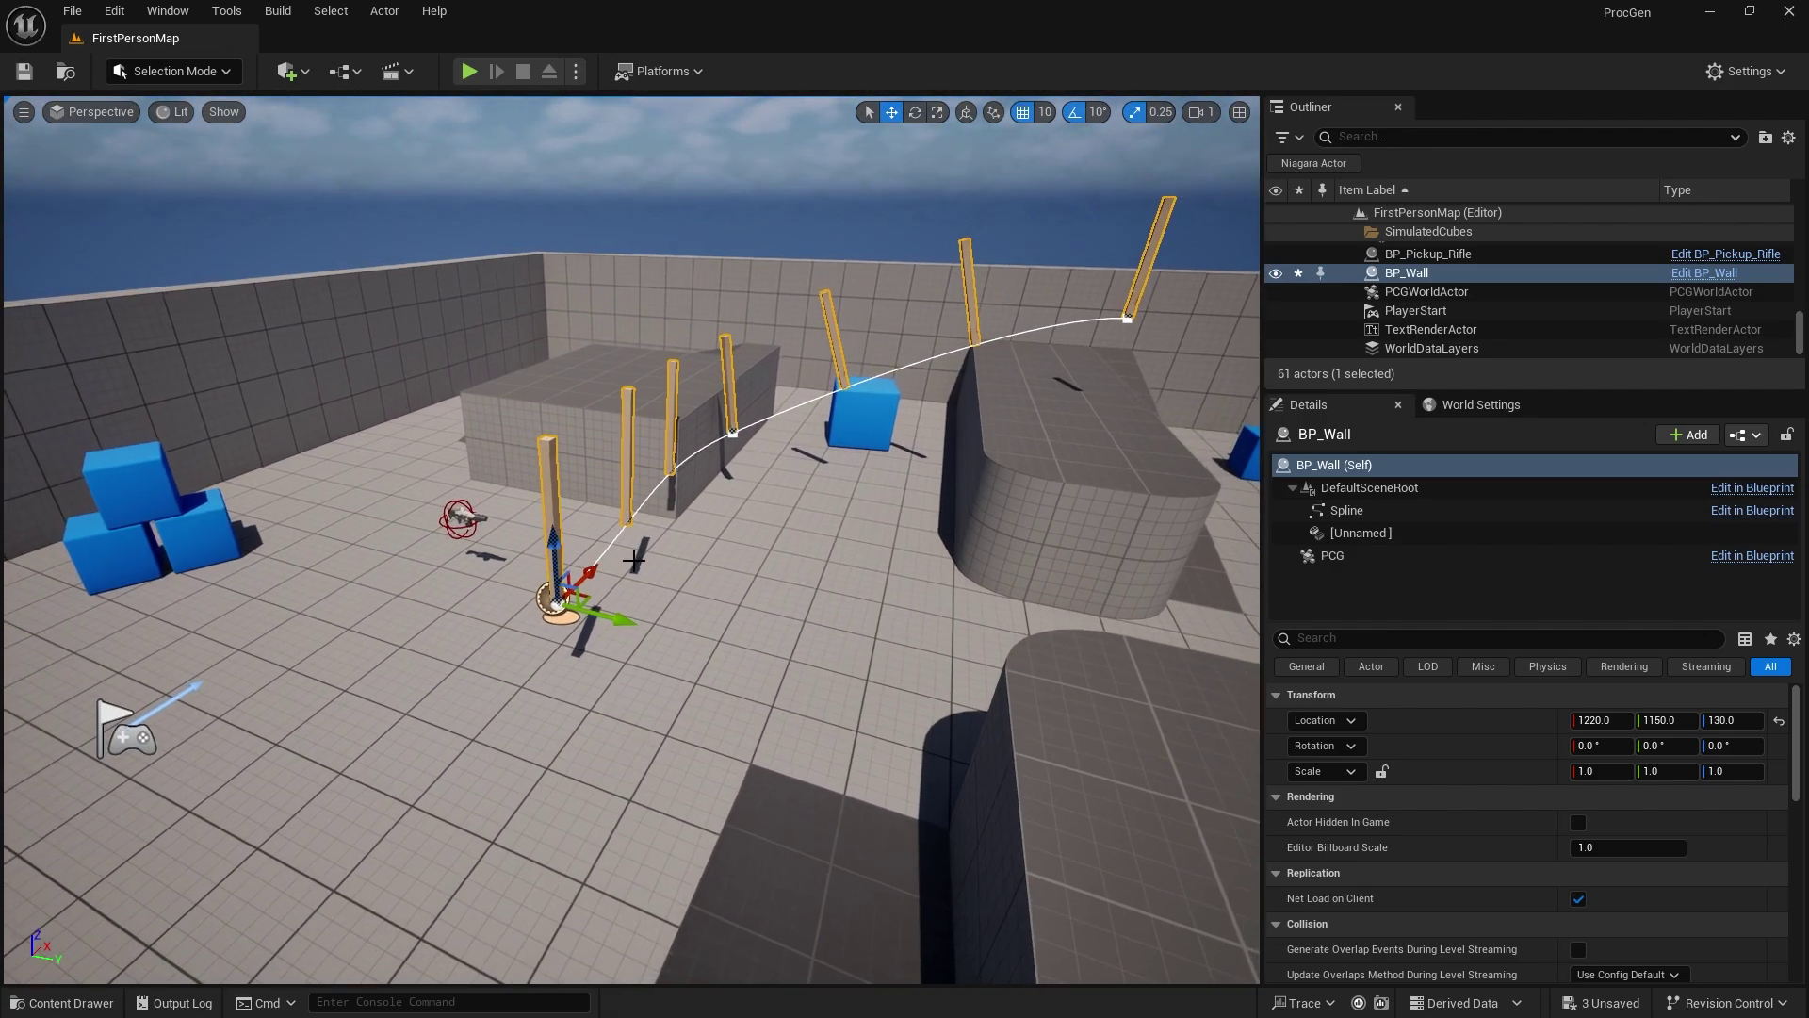
click(1130, 316)
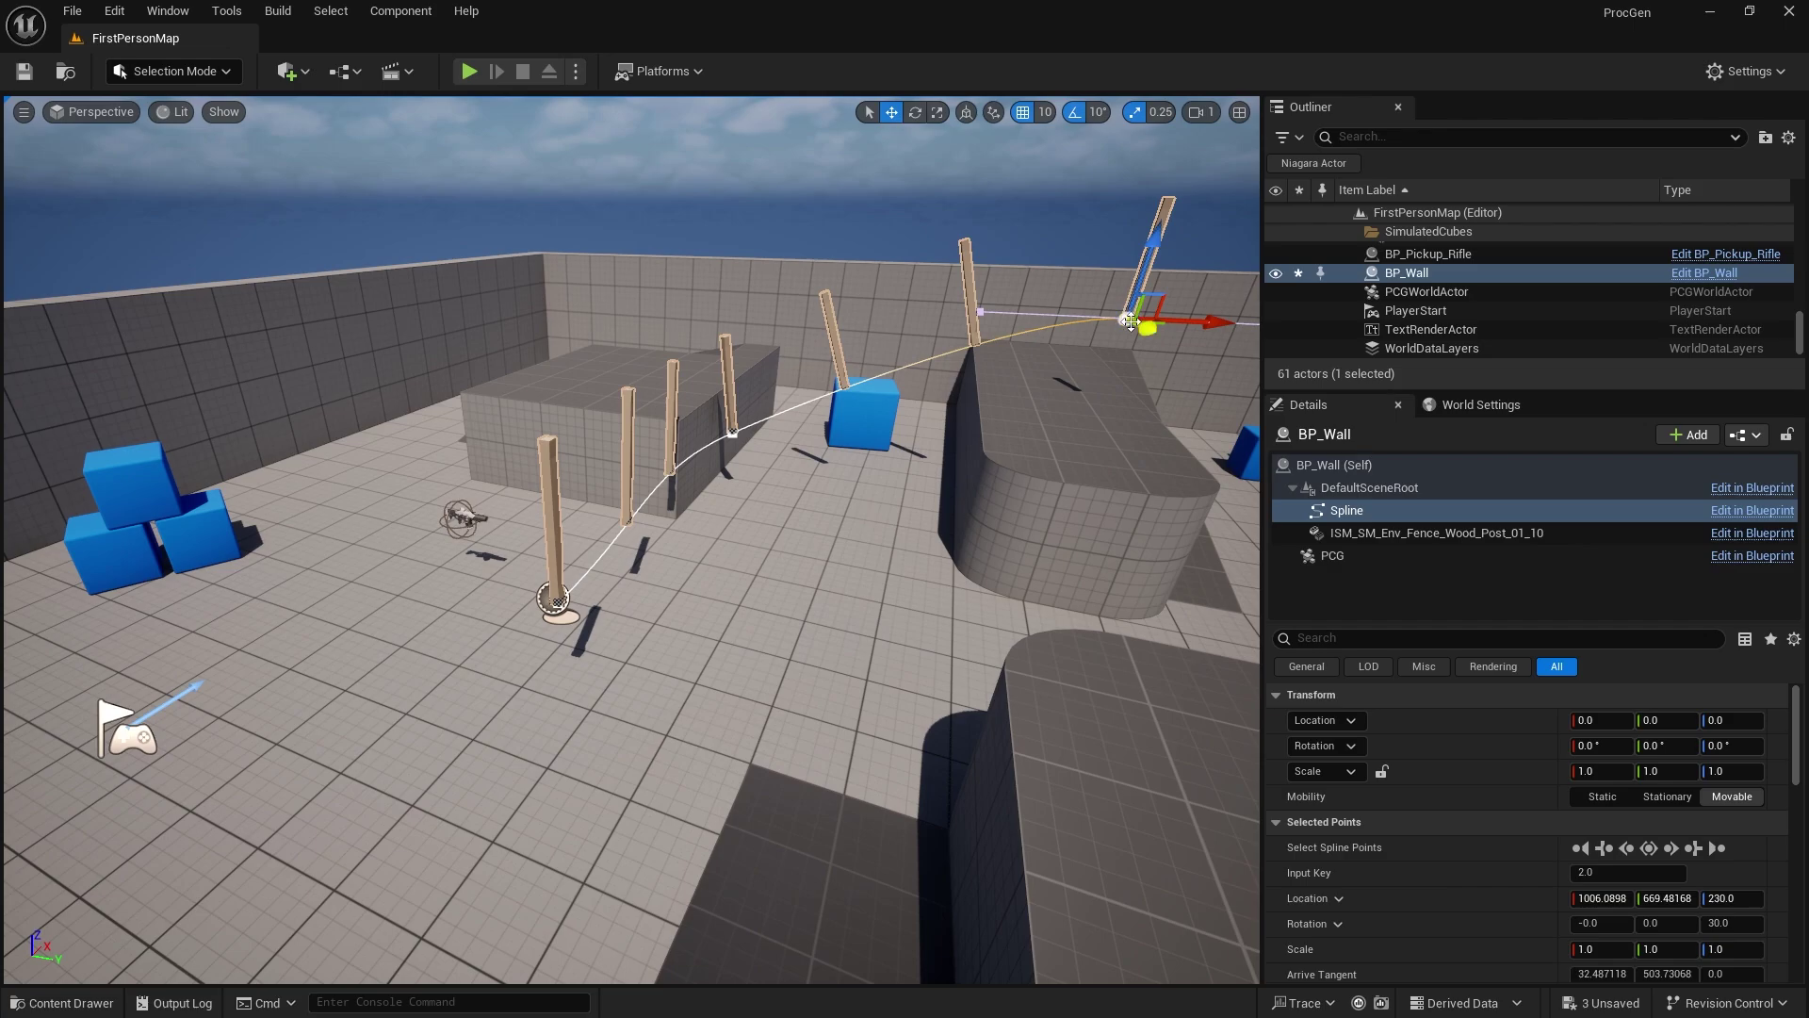
drag(1145, 258, 1117, 345)
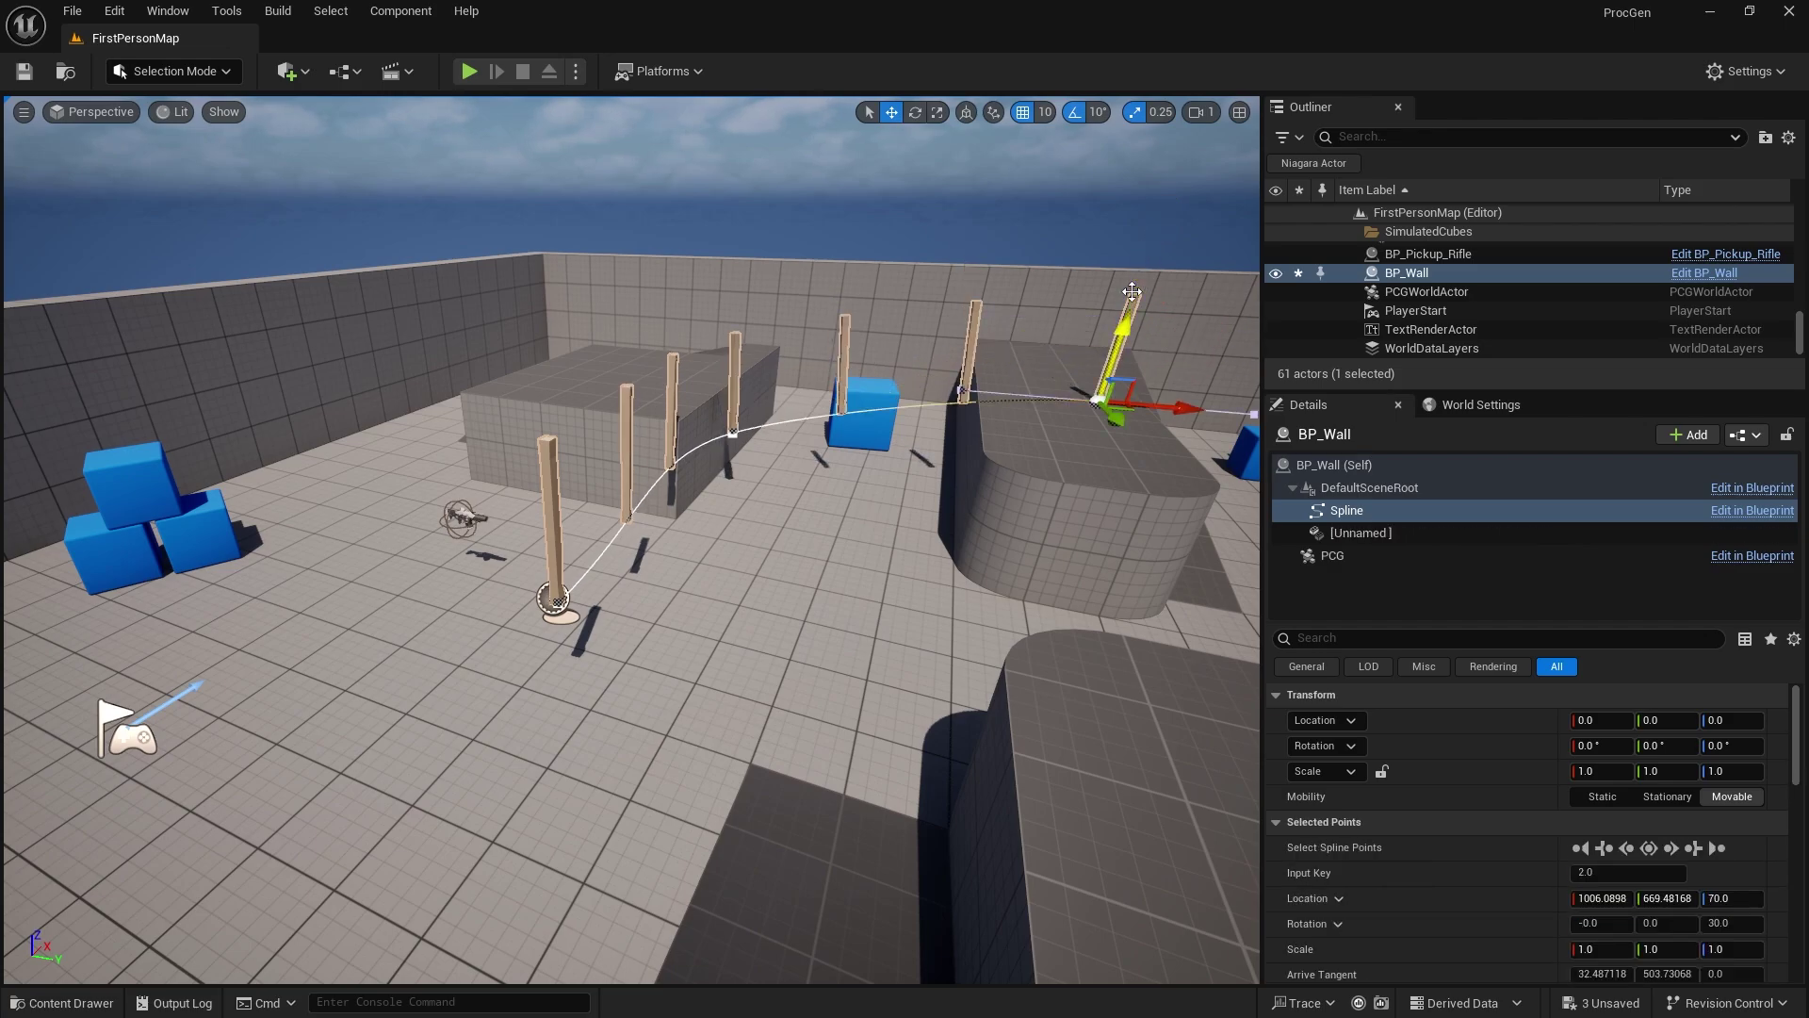
drag(1159, 409, 961, 407)
drag(914, 333, 902, 413)
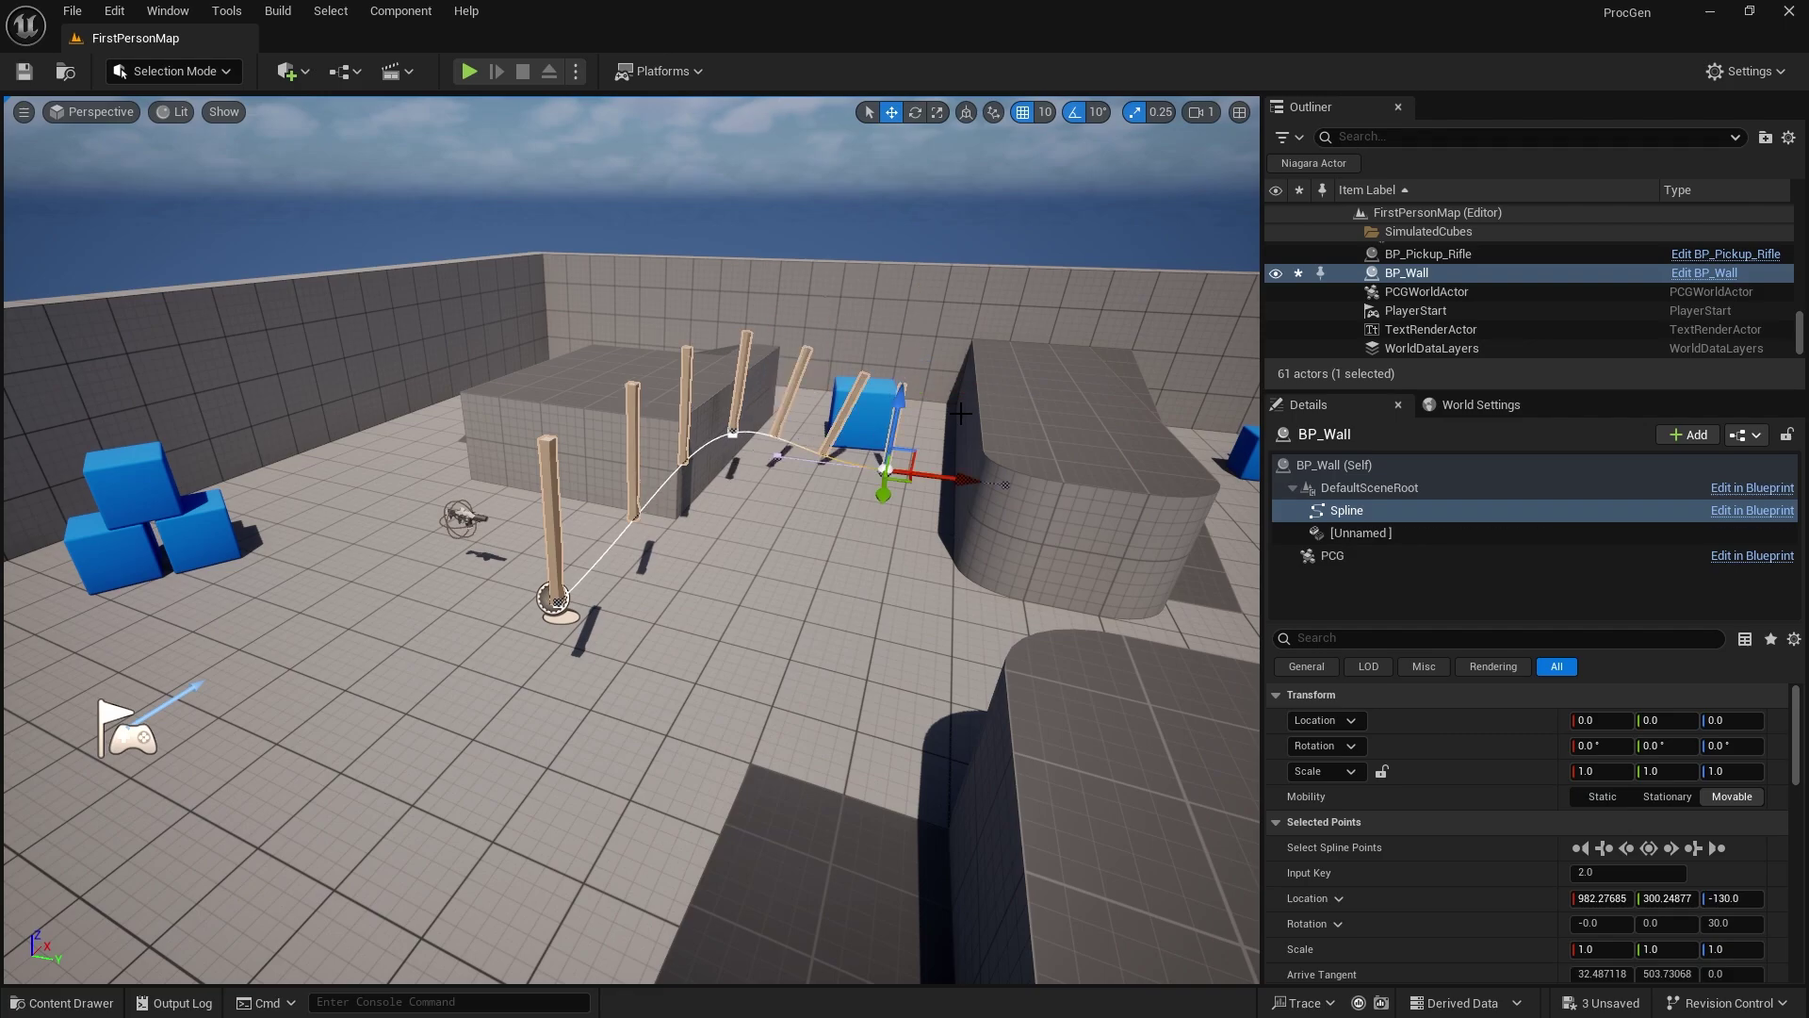
Step: Lower the spline's middle and start points to floor level at Z -130
click(734, 435)
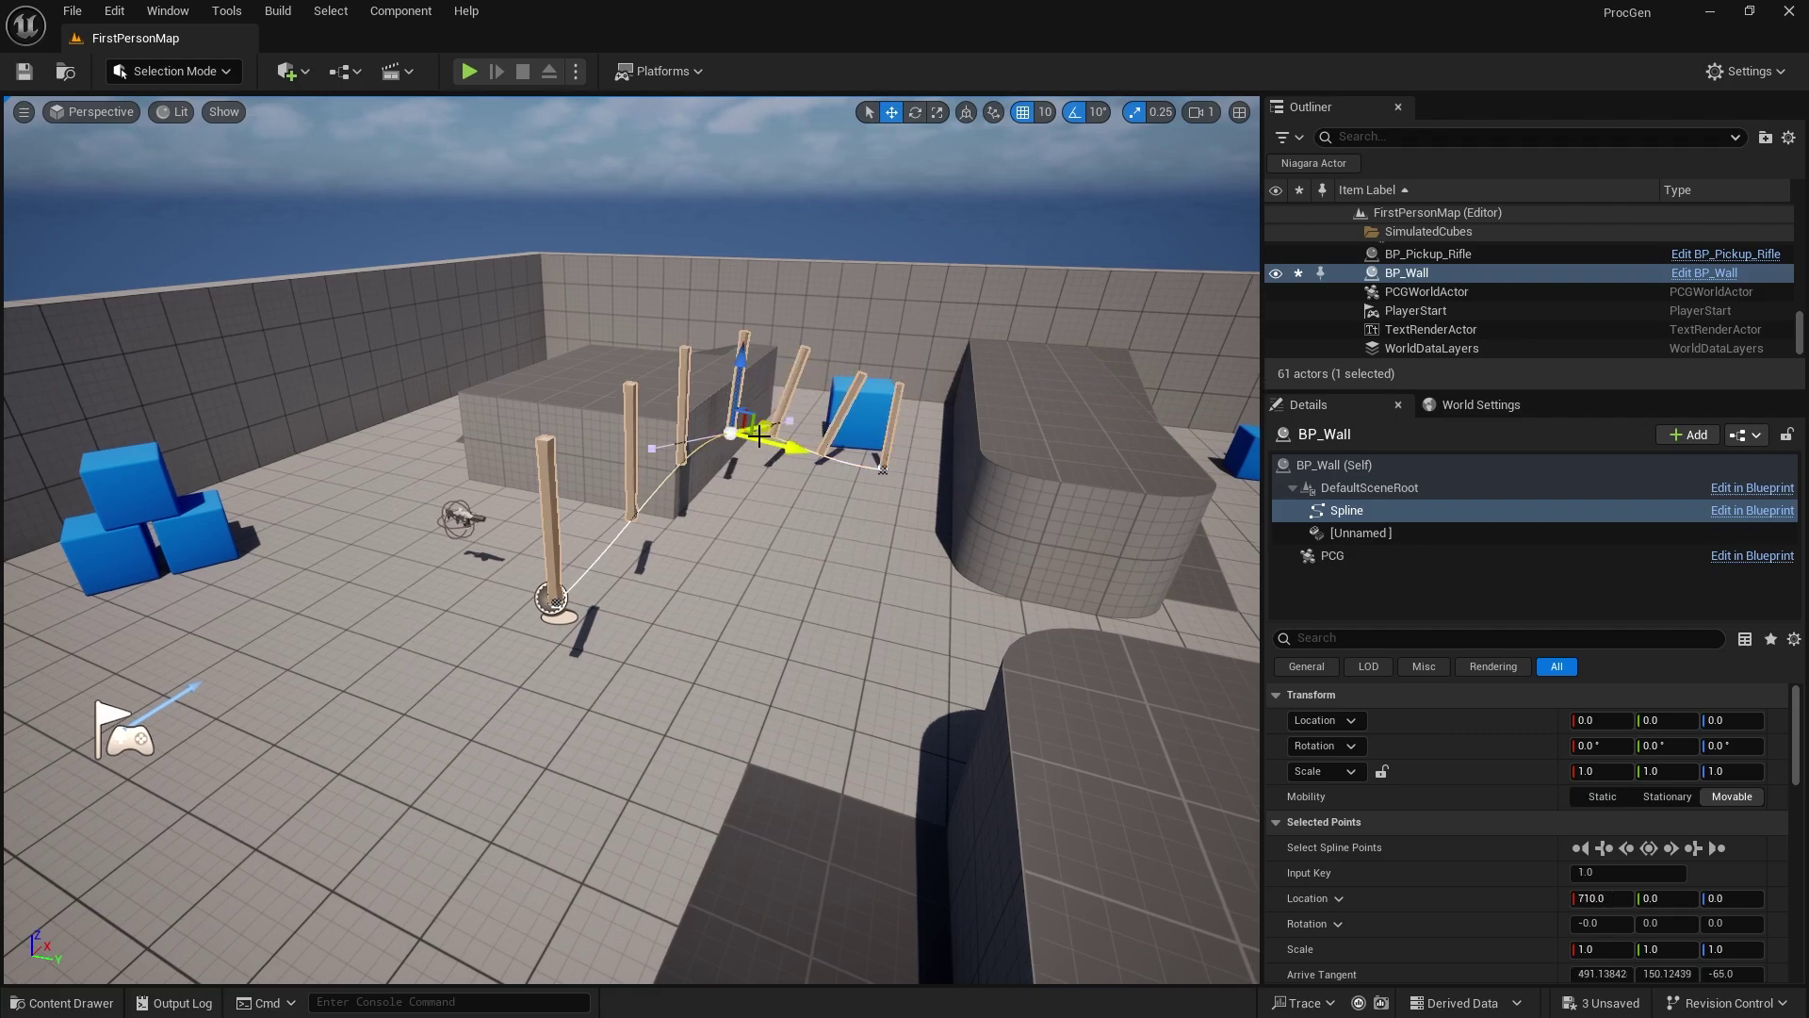
drag(761, 436, 617, 597)
click(557, 602)
drag(560, 542, 566, 630)
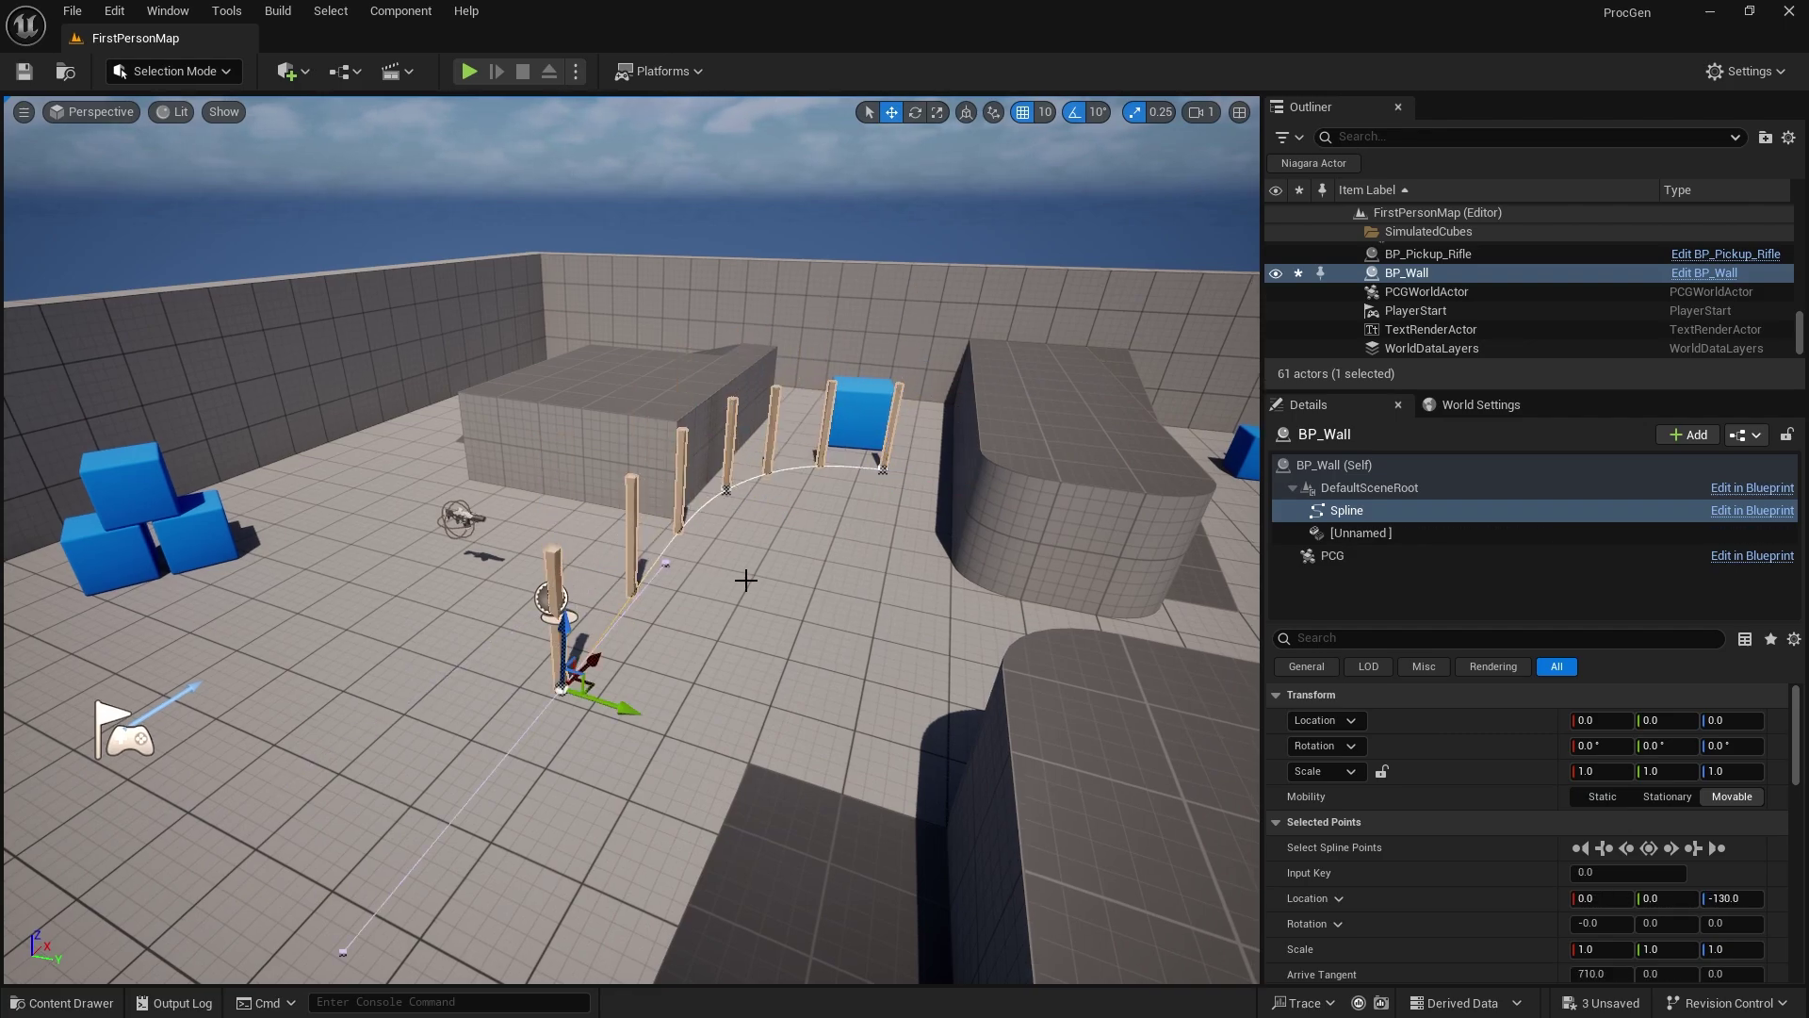
Step: Select the whole BP_Wall actor and move it along X to 830
right_drag(754, 588, 697, 602)
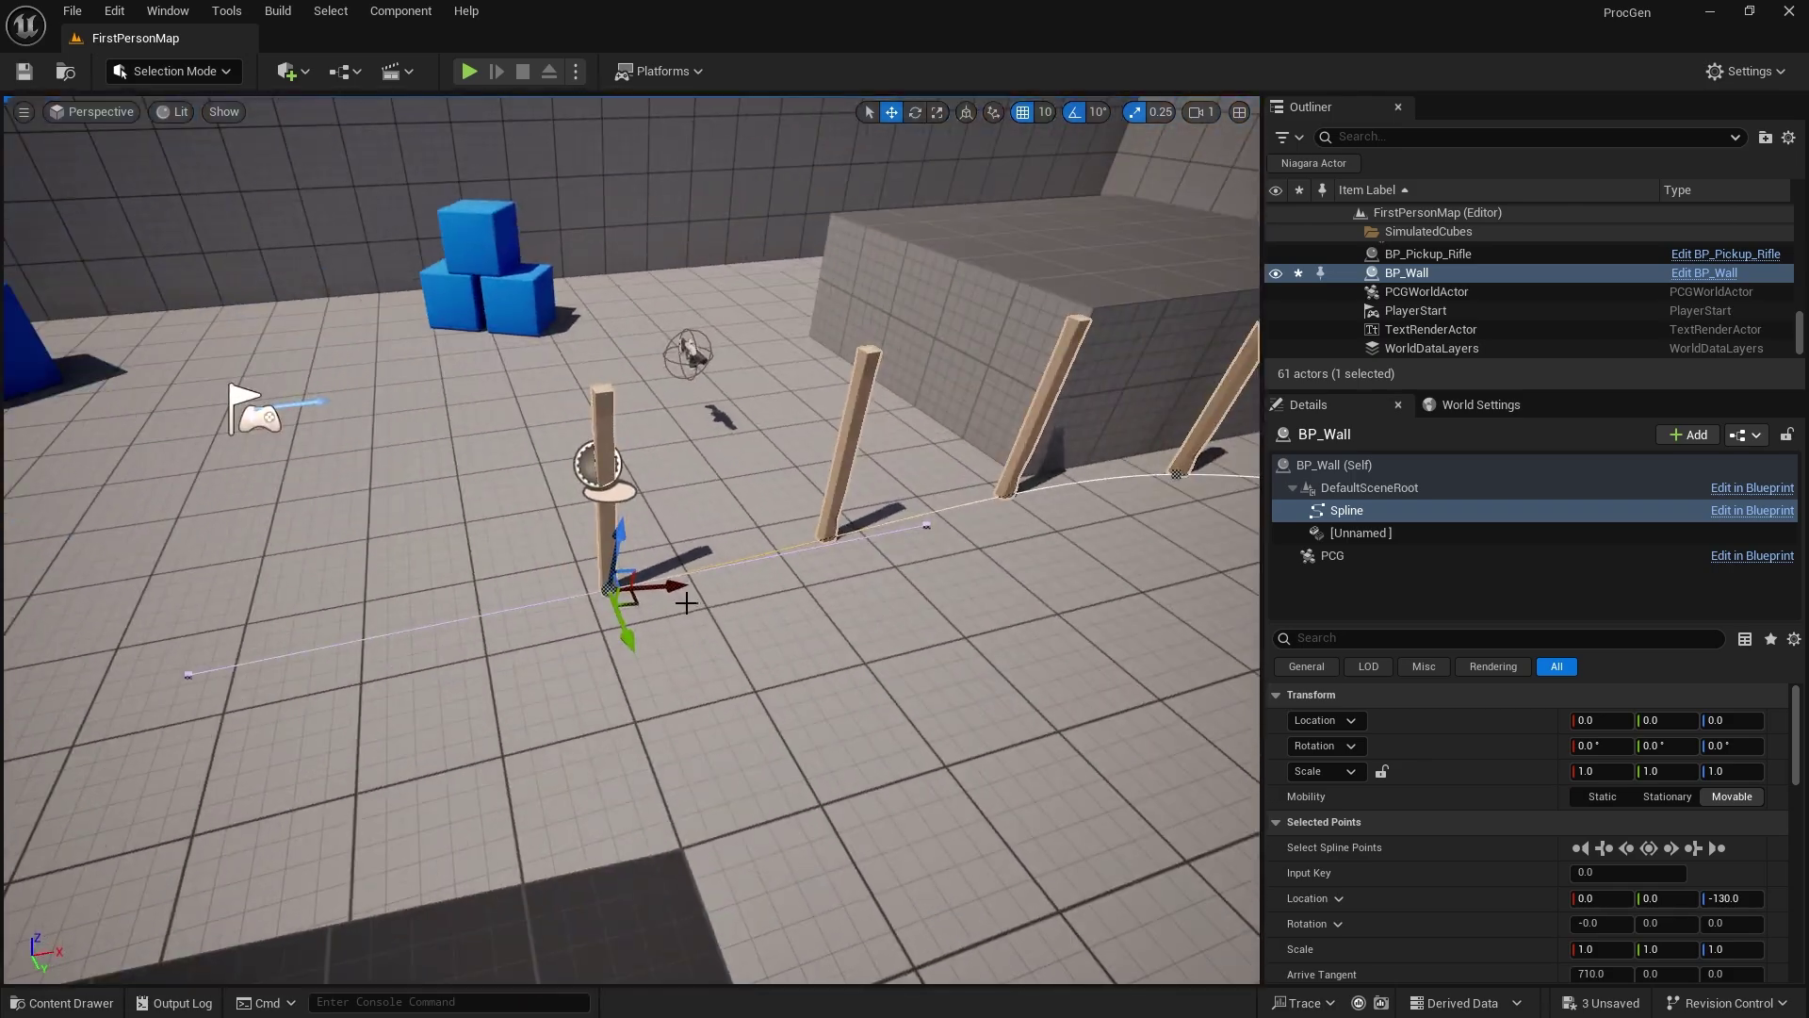
click(756, 619)
right_drag(893, 591, 1046, 447)
right_drag(735, 594, 795, 594)
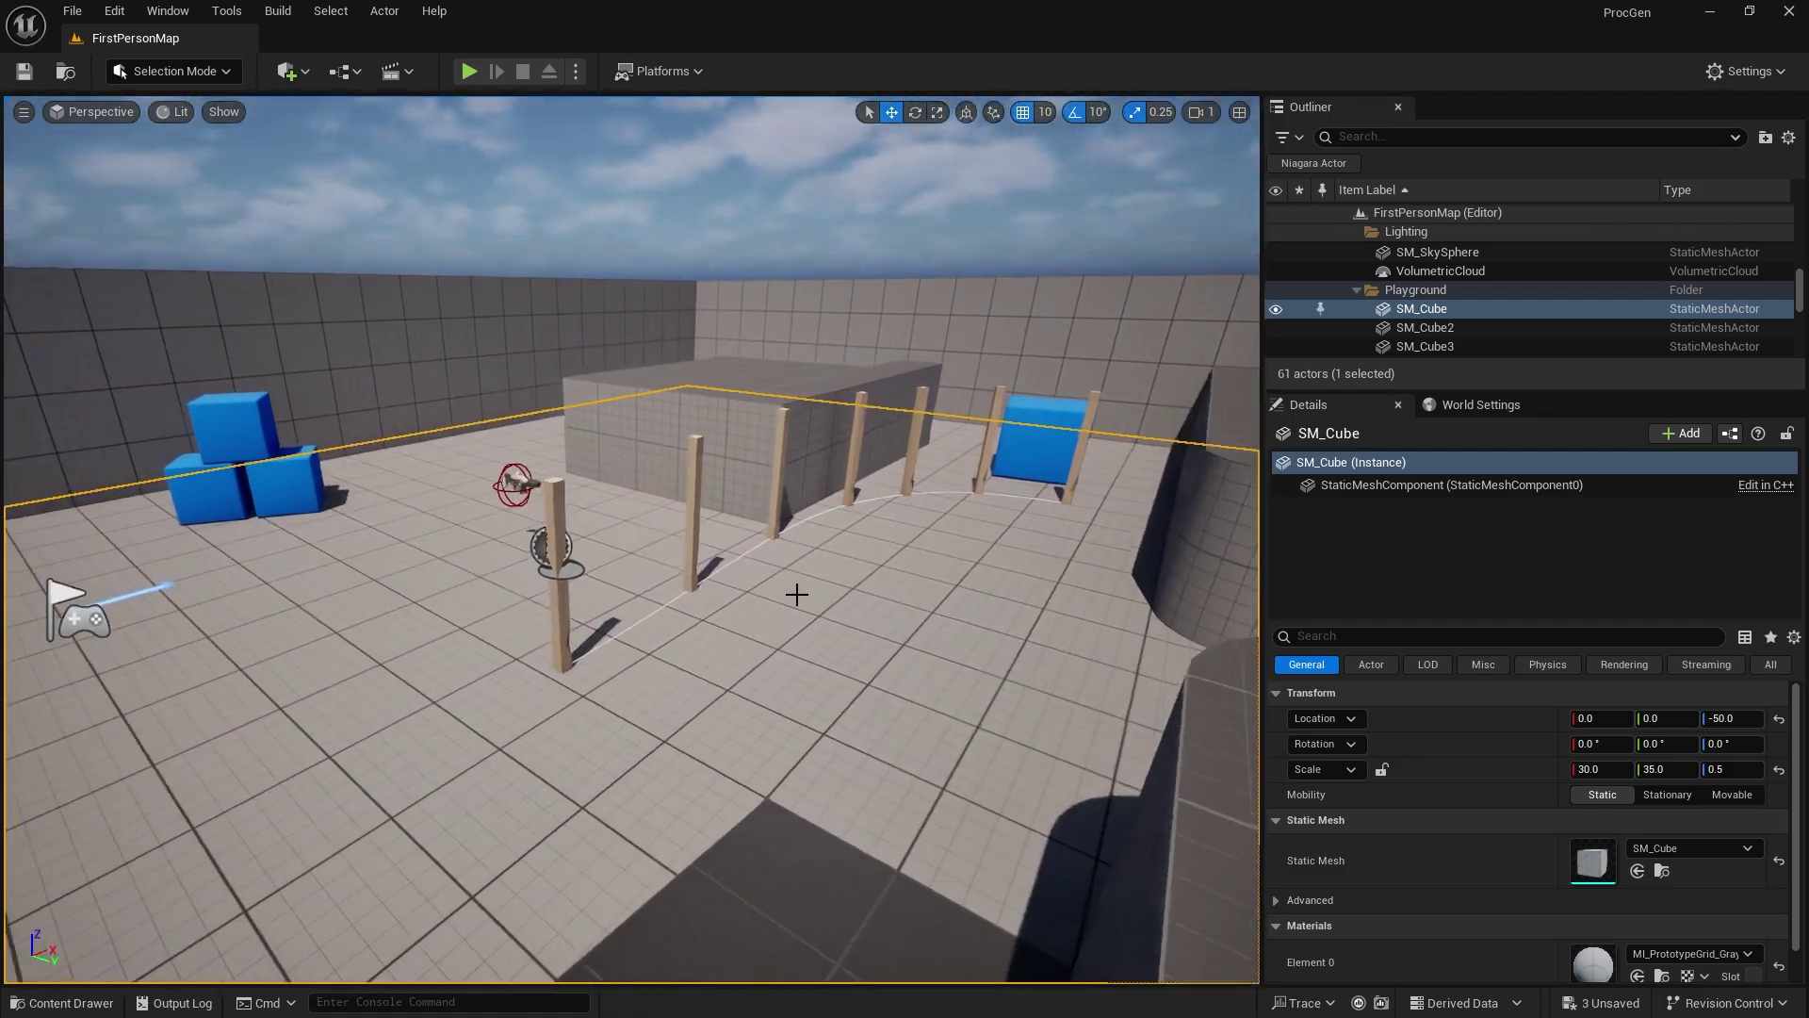
click(604, 657)
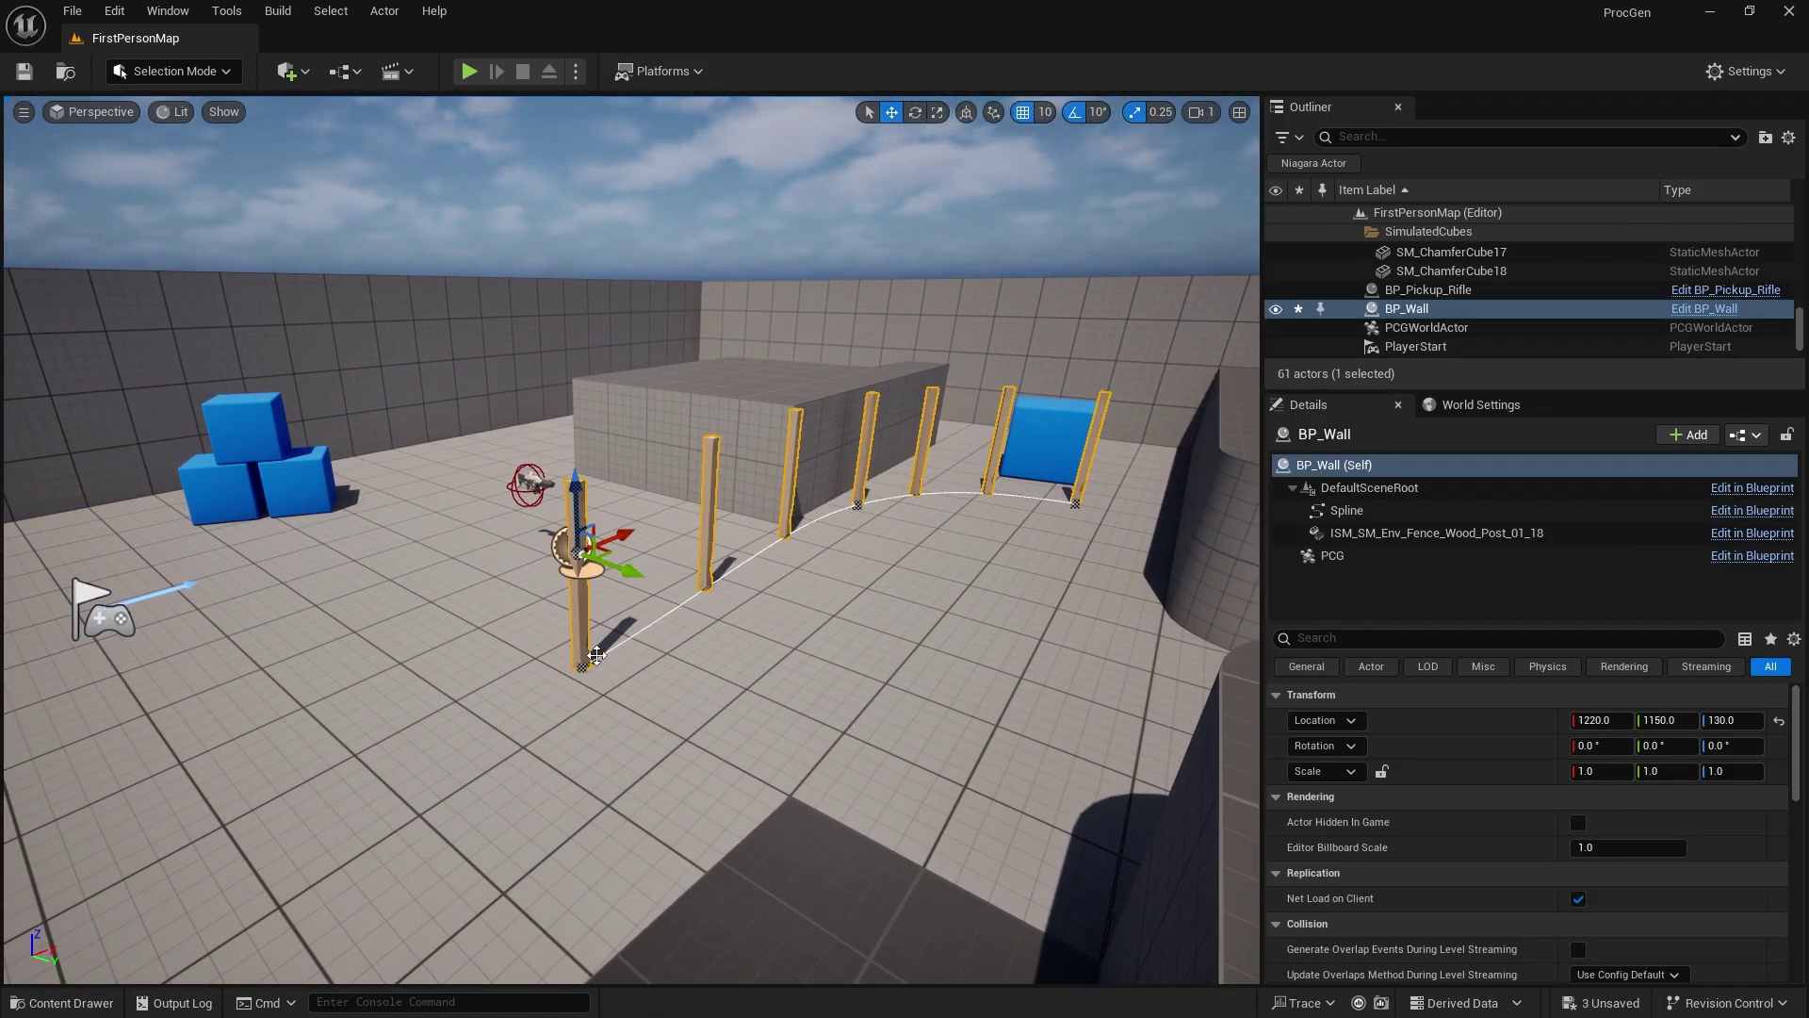
click(1419, 291)
click(1407, 308)
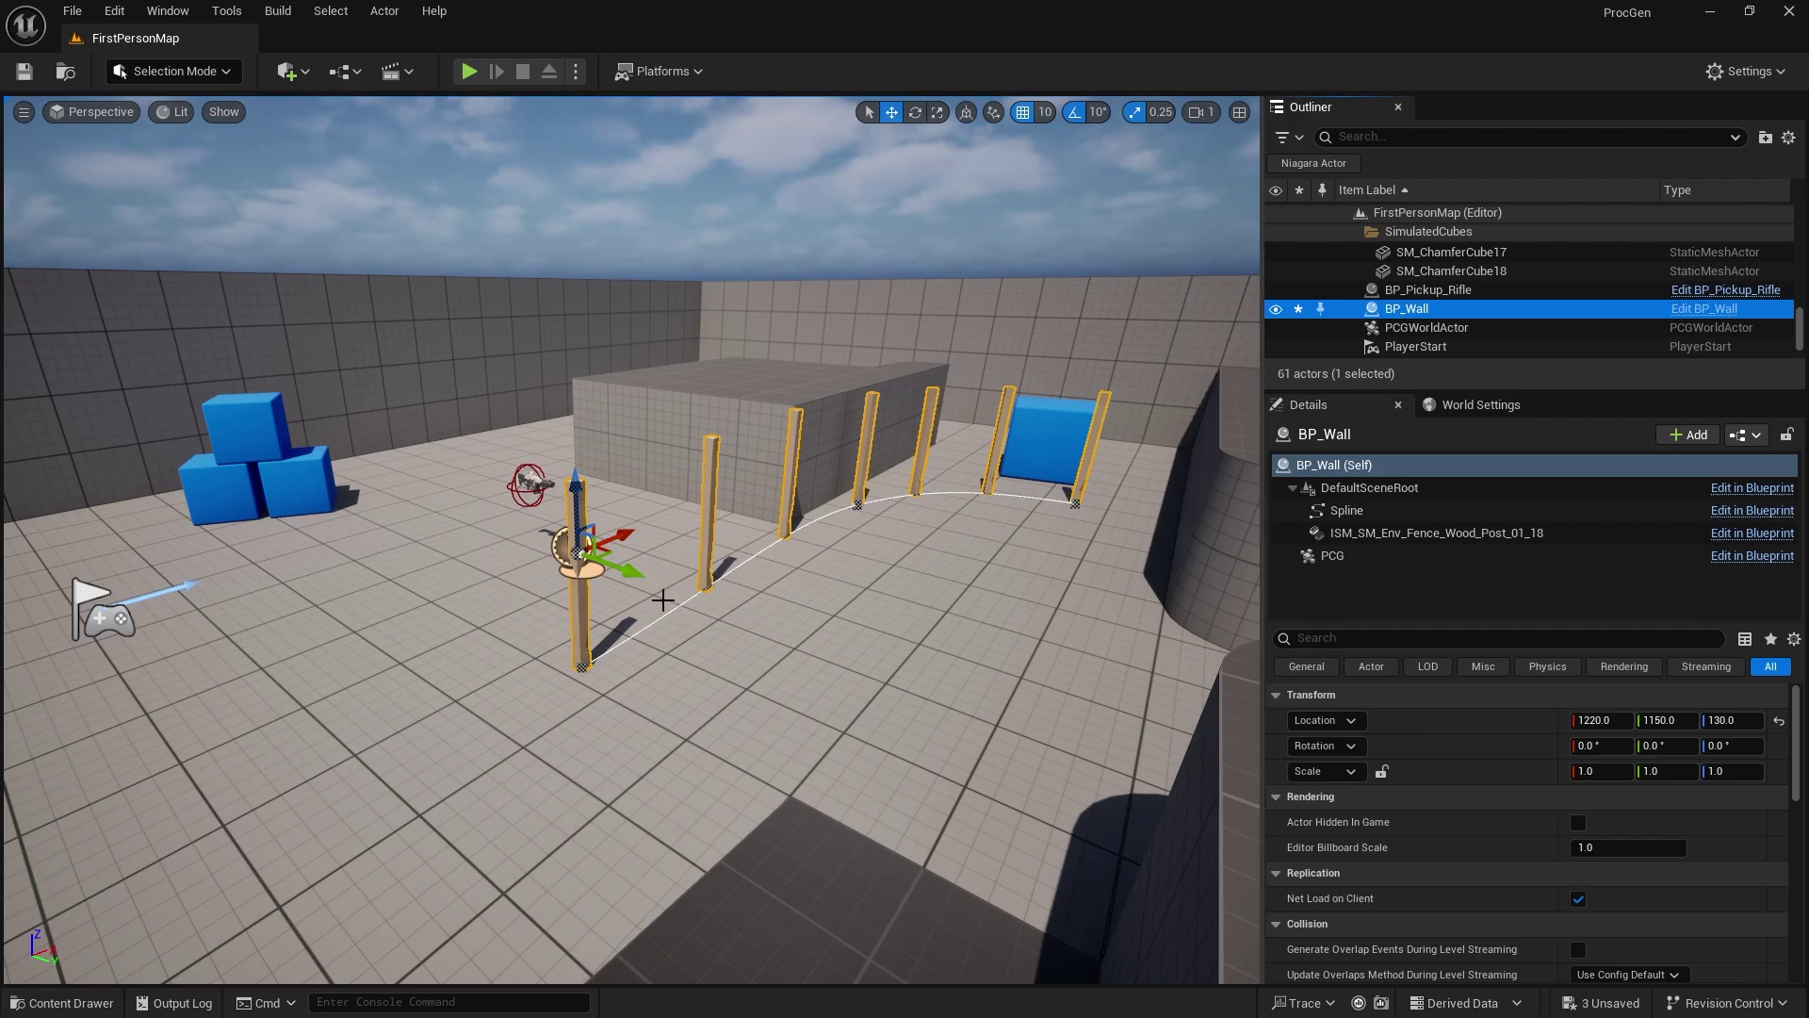
drag(630, 536, 104, 749)
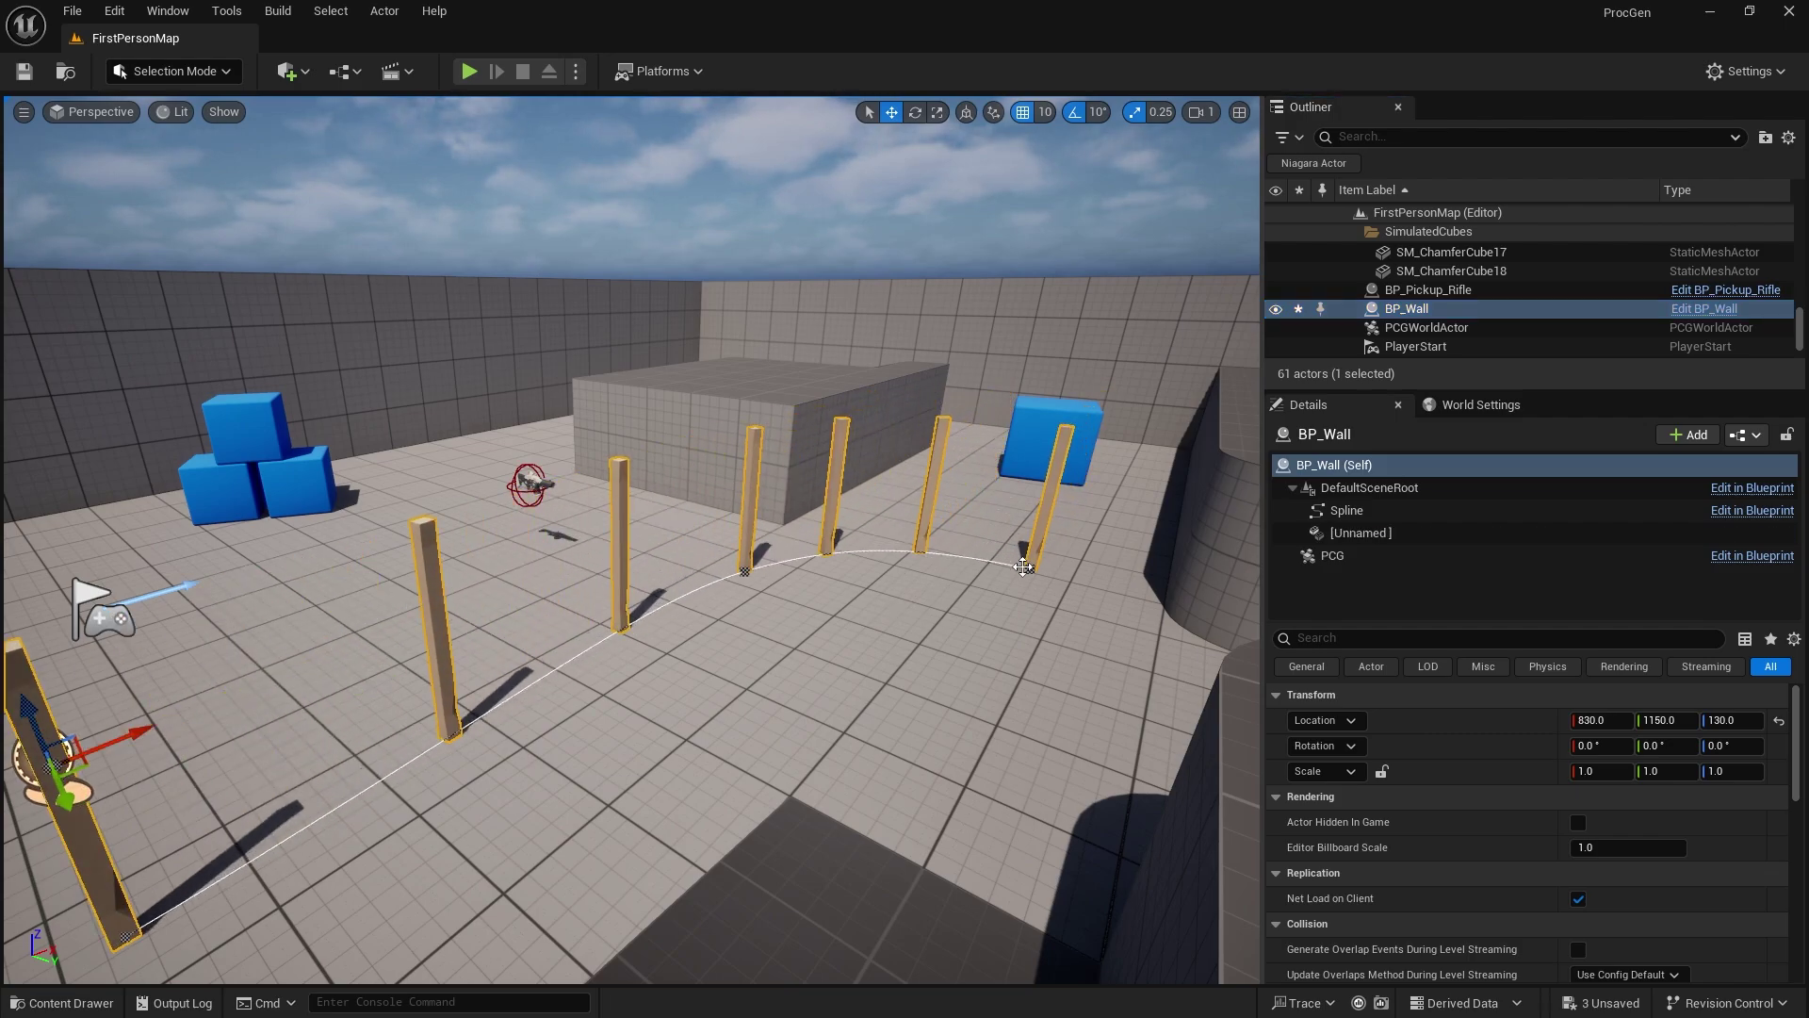
Step: Extend the spline from its end with a fourth point at about X 816, Y 1240, and shift the third point to about X 764, Y 508
click(1028, 568)
mouse_move(929, 593)
right_down()
mouse_move(961, 599)
mouse_move(999, 697)
mouse_move(929, 593)
right_up()
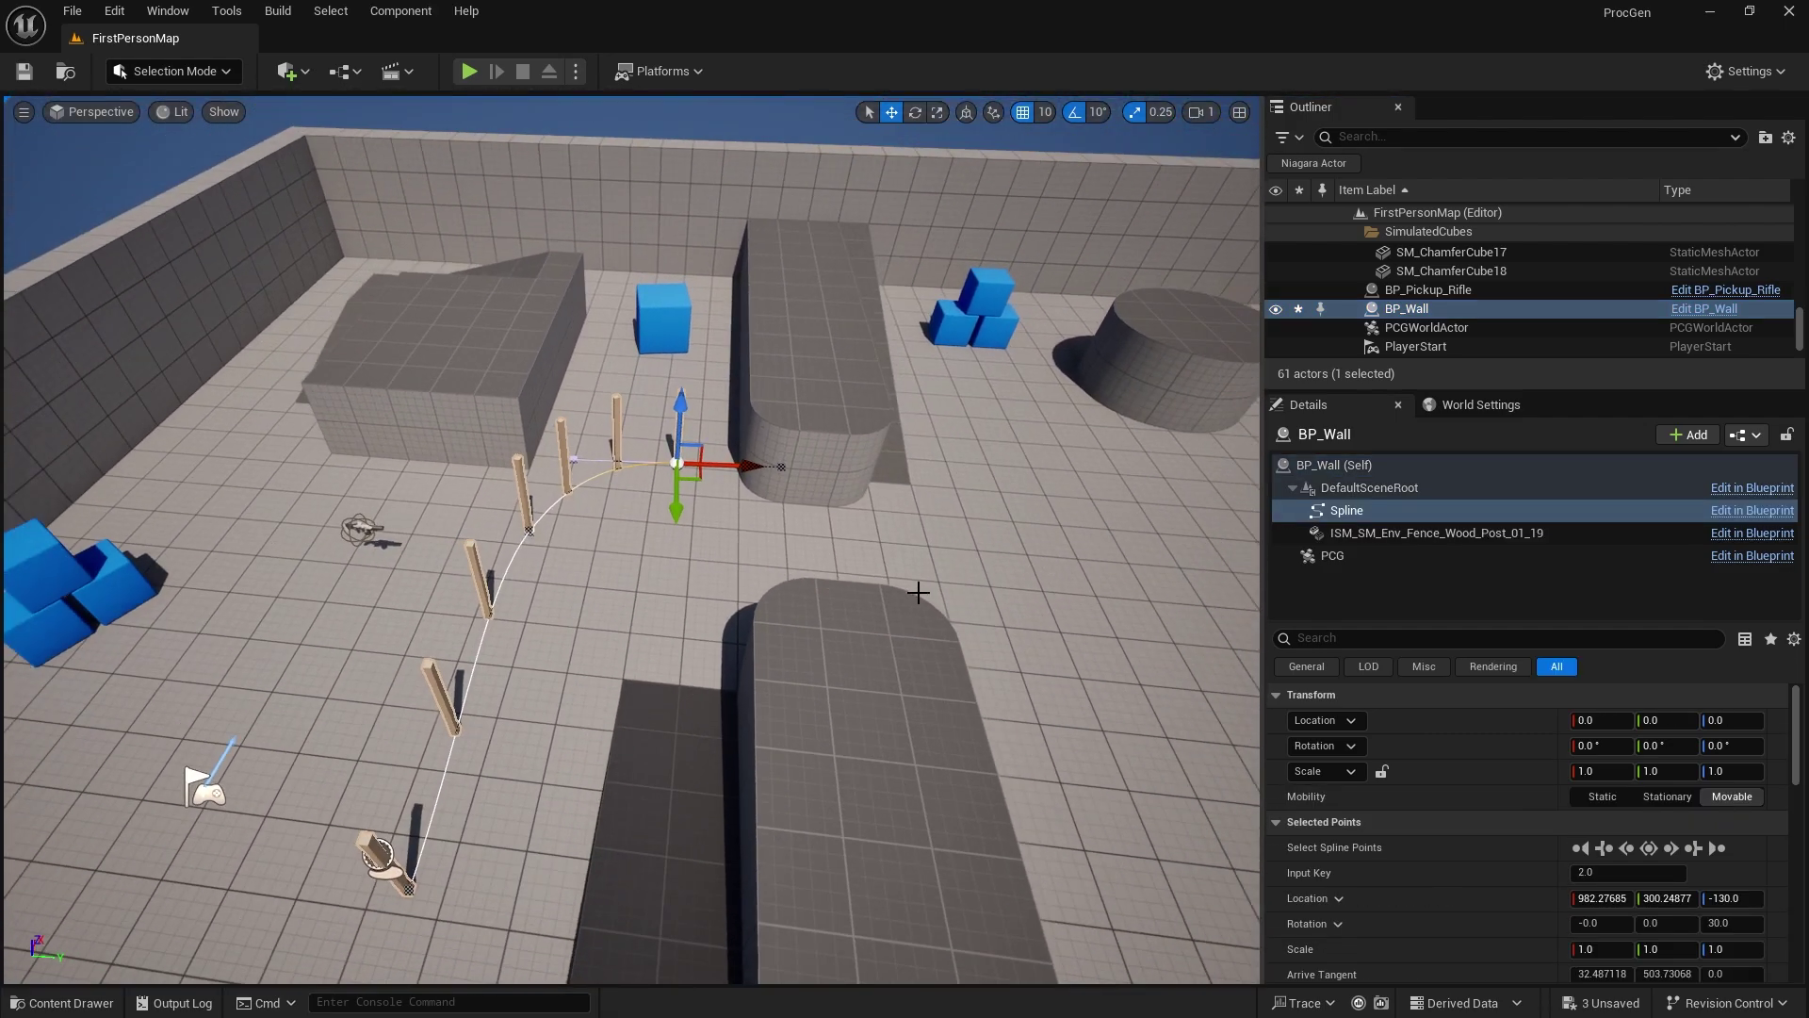
drag(700, 483, 1145, 559)
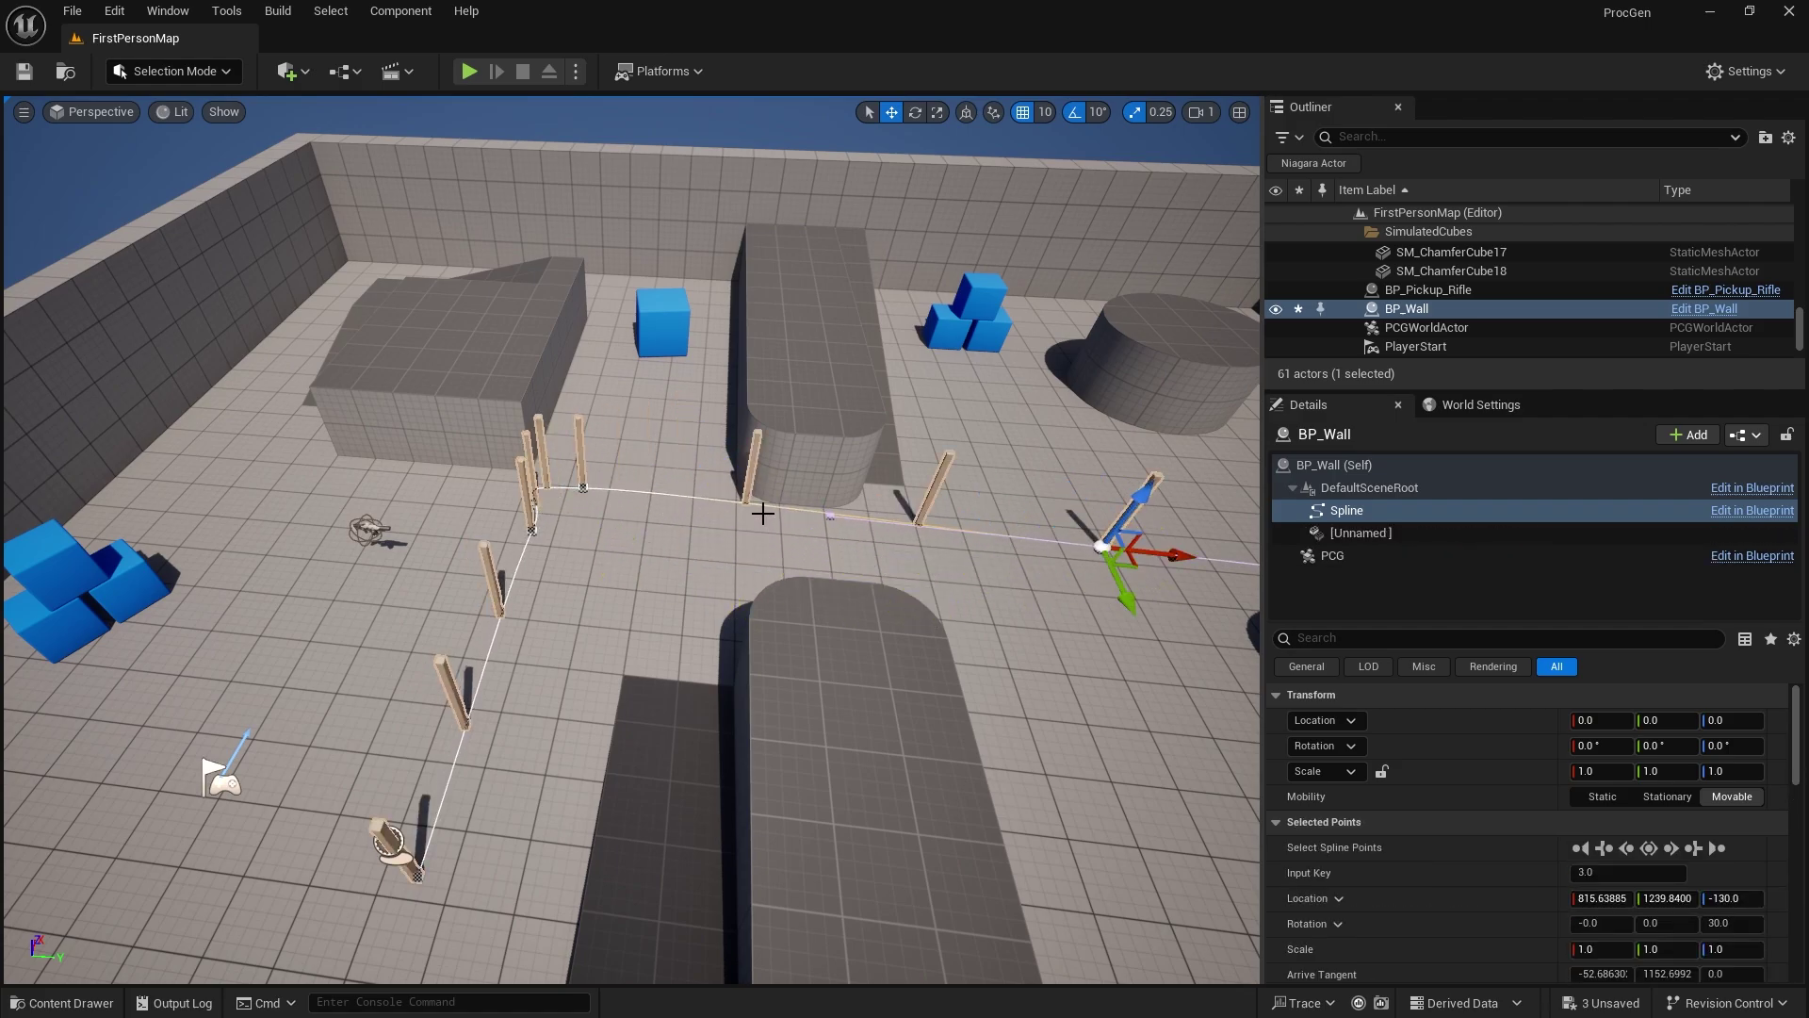
click(584, 494)
drag(585, 494, 856, 533)
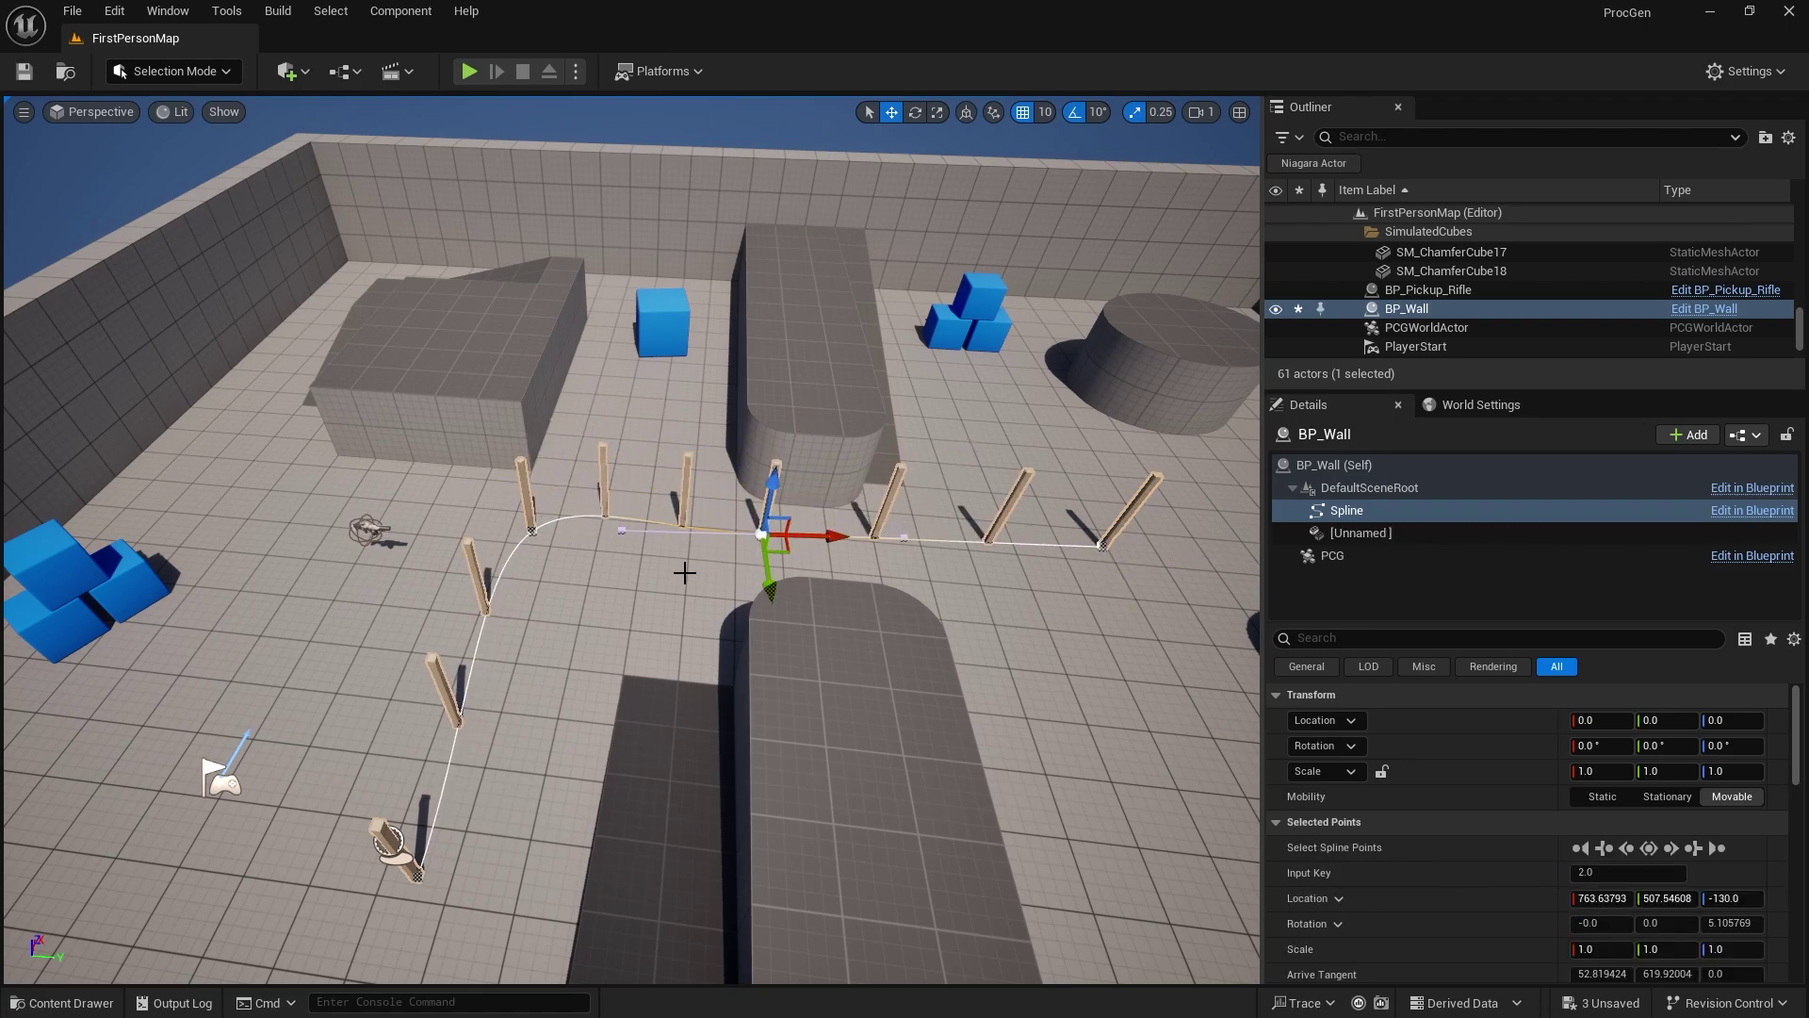
Step: Move the third spline point close to the end point, at about X 804, Y 986, and examine the post spacing
scroll(785, 608, up, 8)
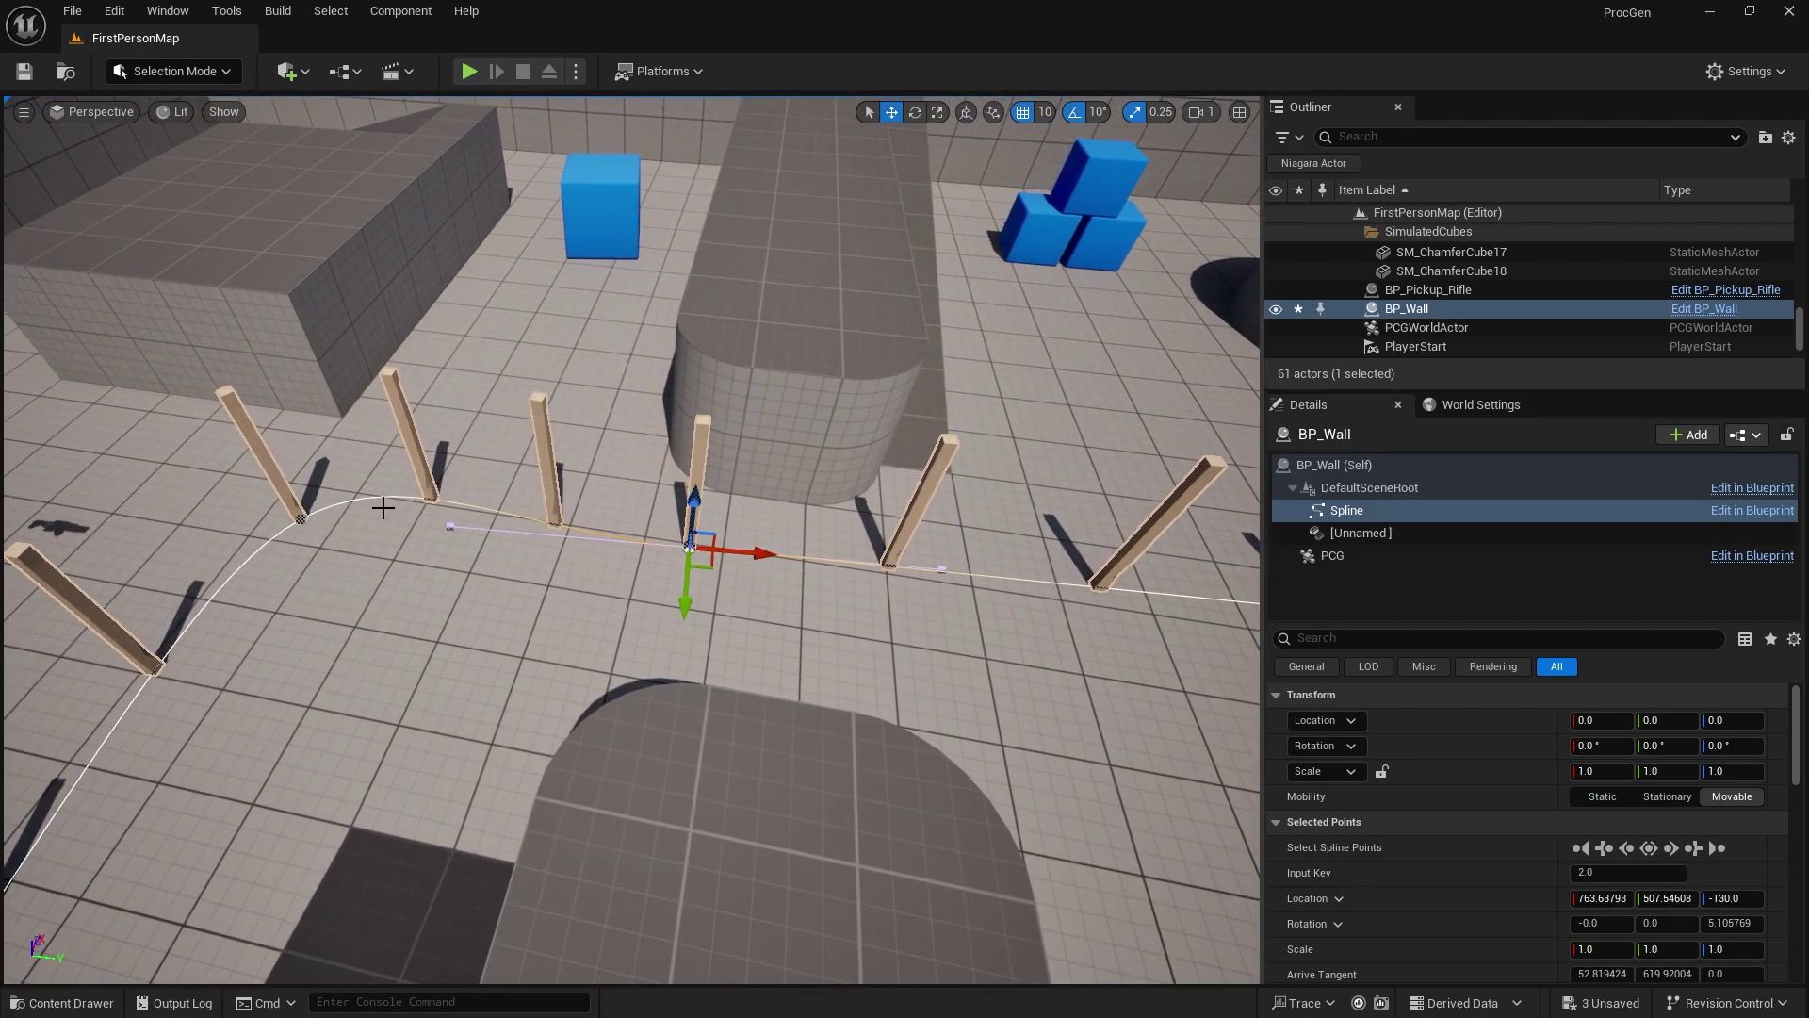
right_drag(684, 639, 871, 611)
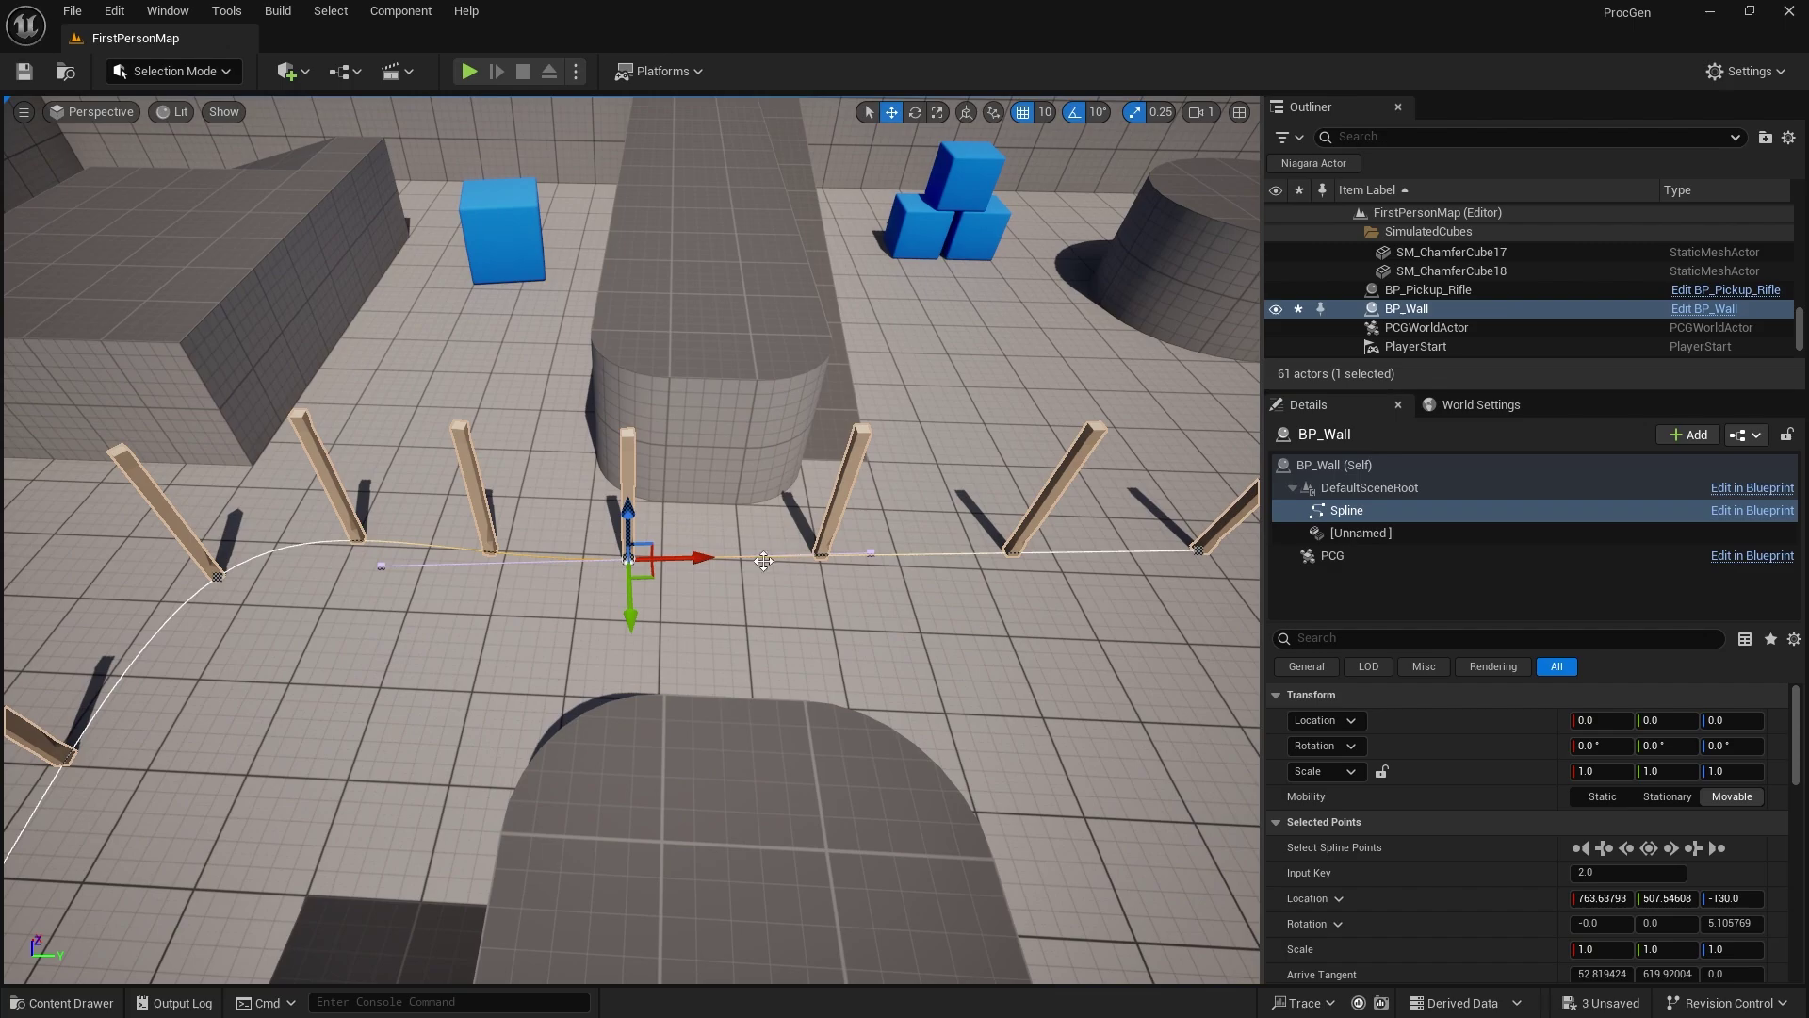
drag(702, 558, 1076, 556)
right_drag(1087, 615, 1172, 608)
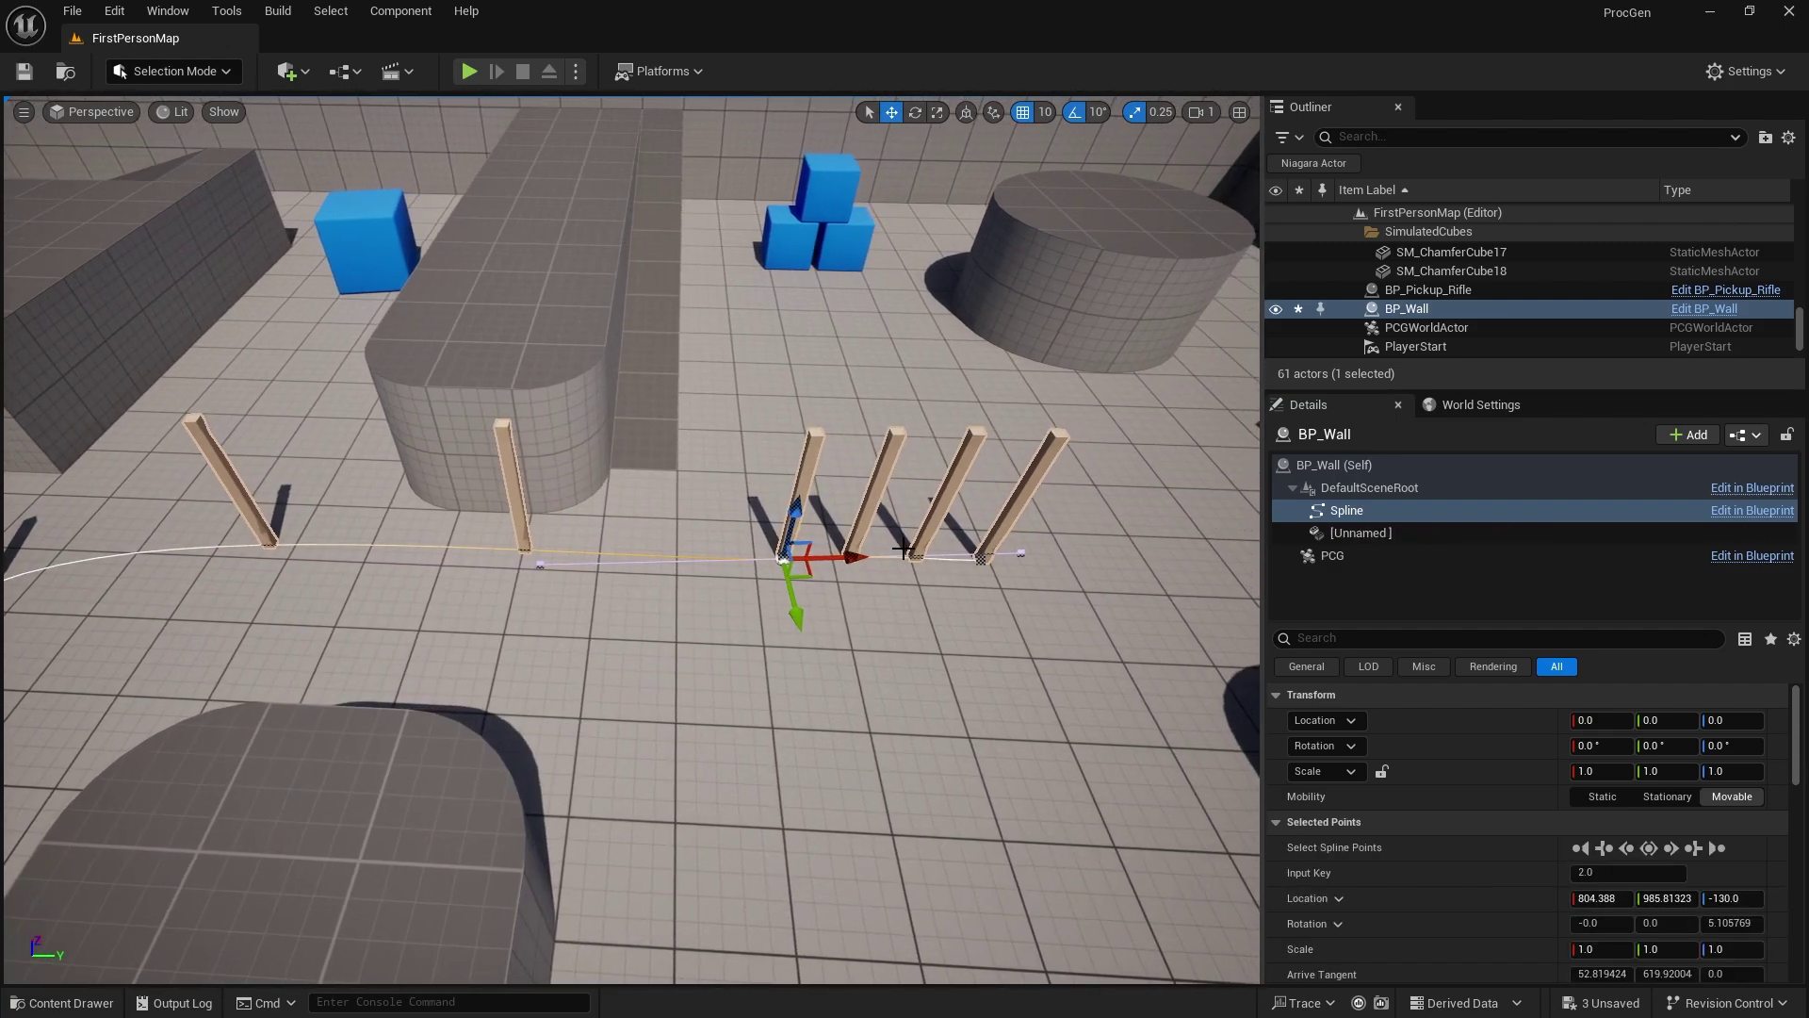
right_drag(909, 579, 868, 589)
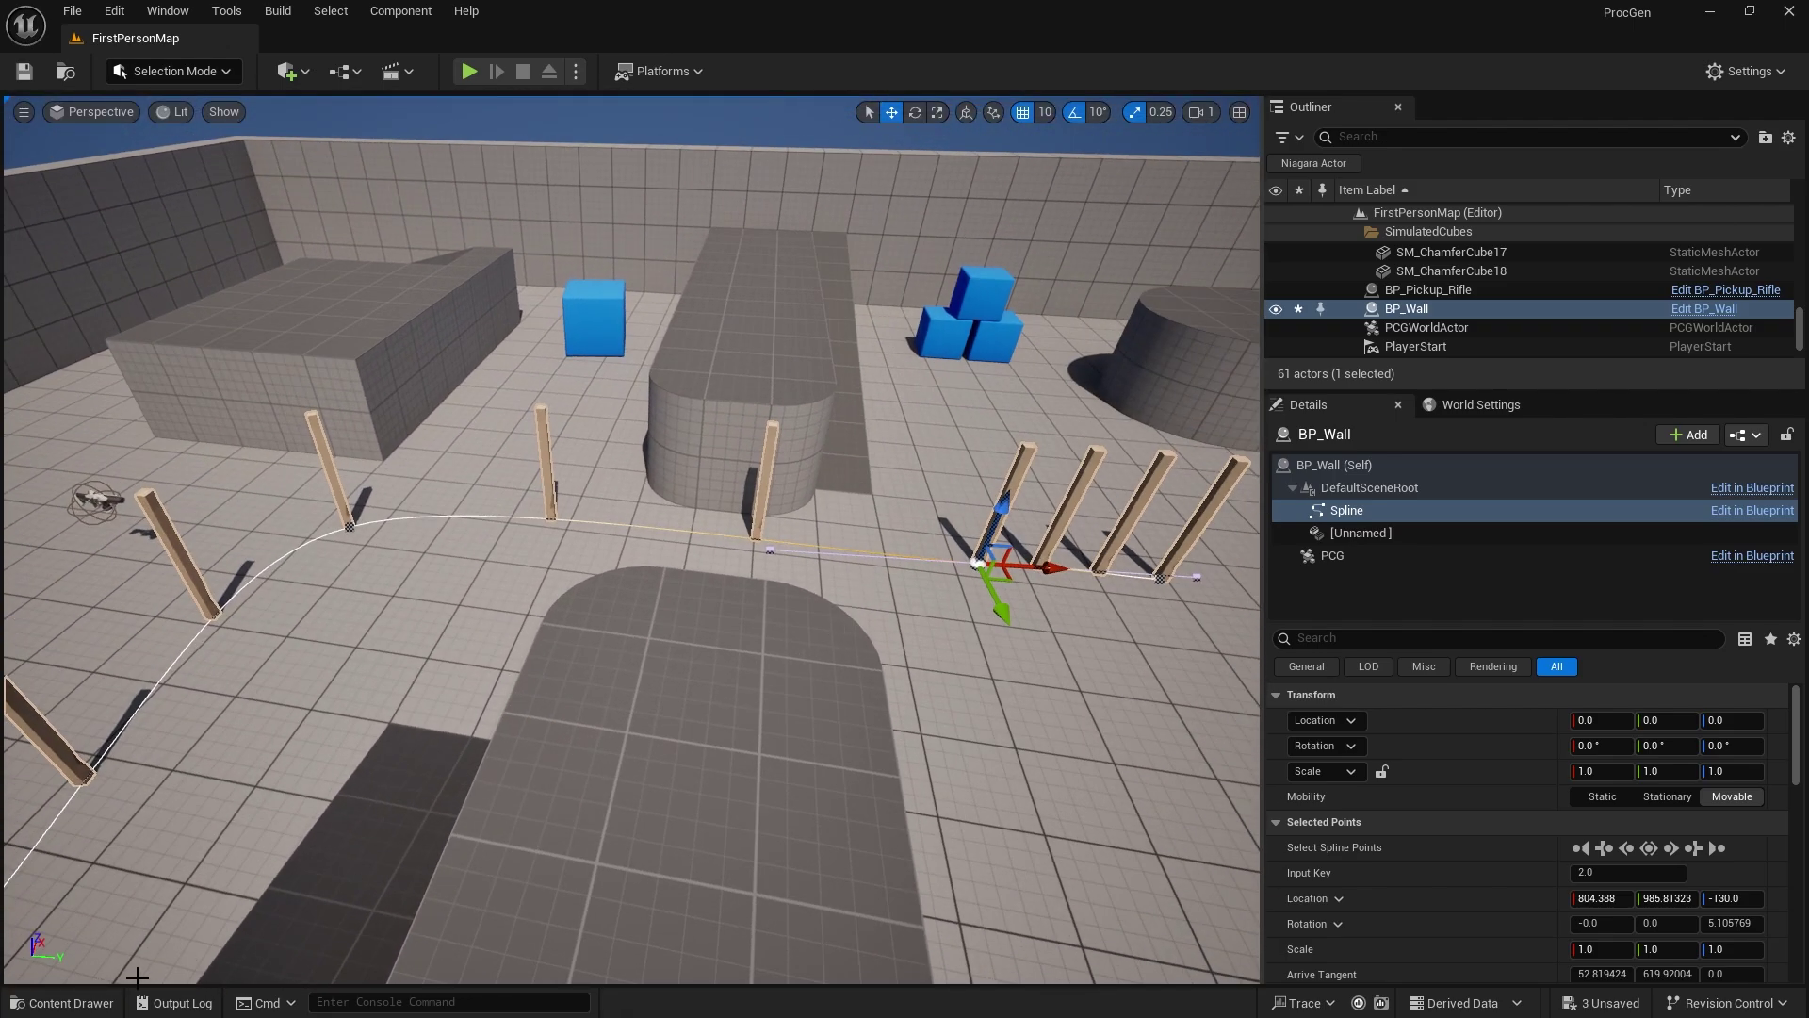
Step: Reopen the TestExample graph and set the Spline Sampler's mode to Distance
key(ctrl+space)
double_click(1025, 626)
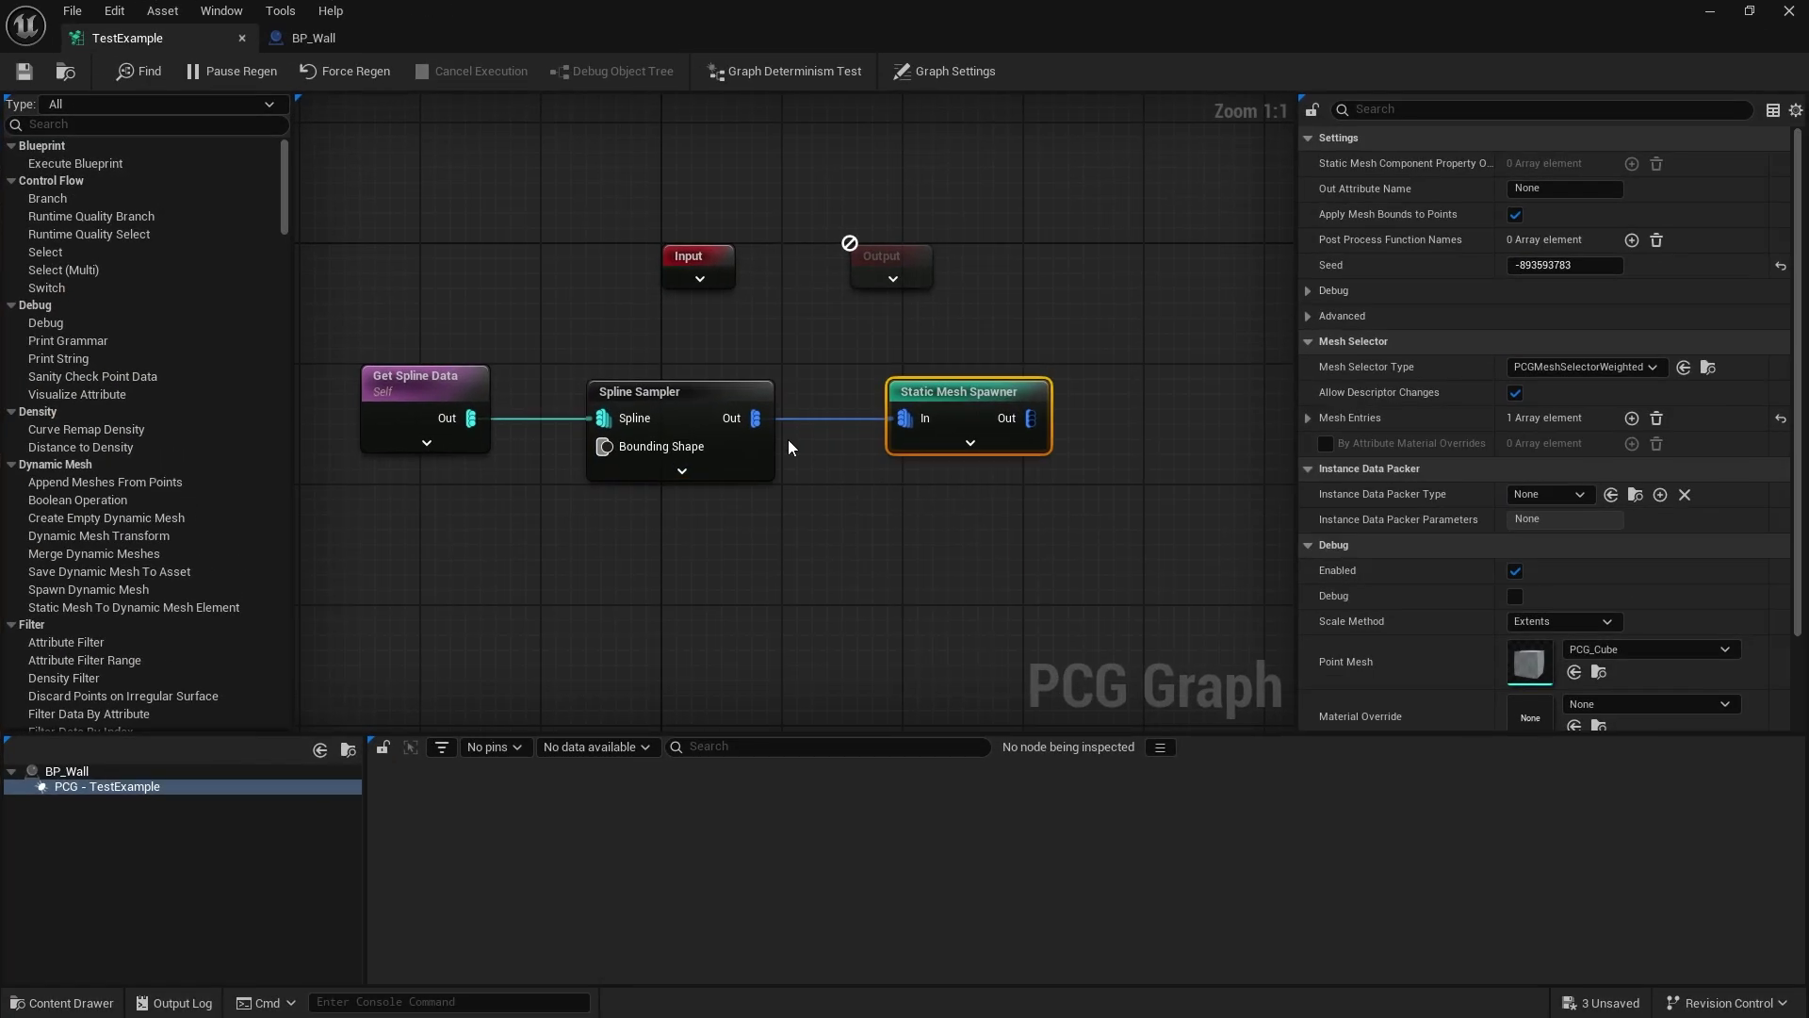
click(692, 393)
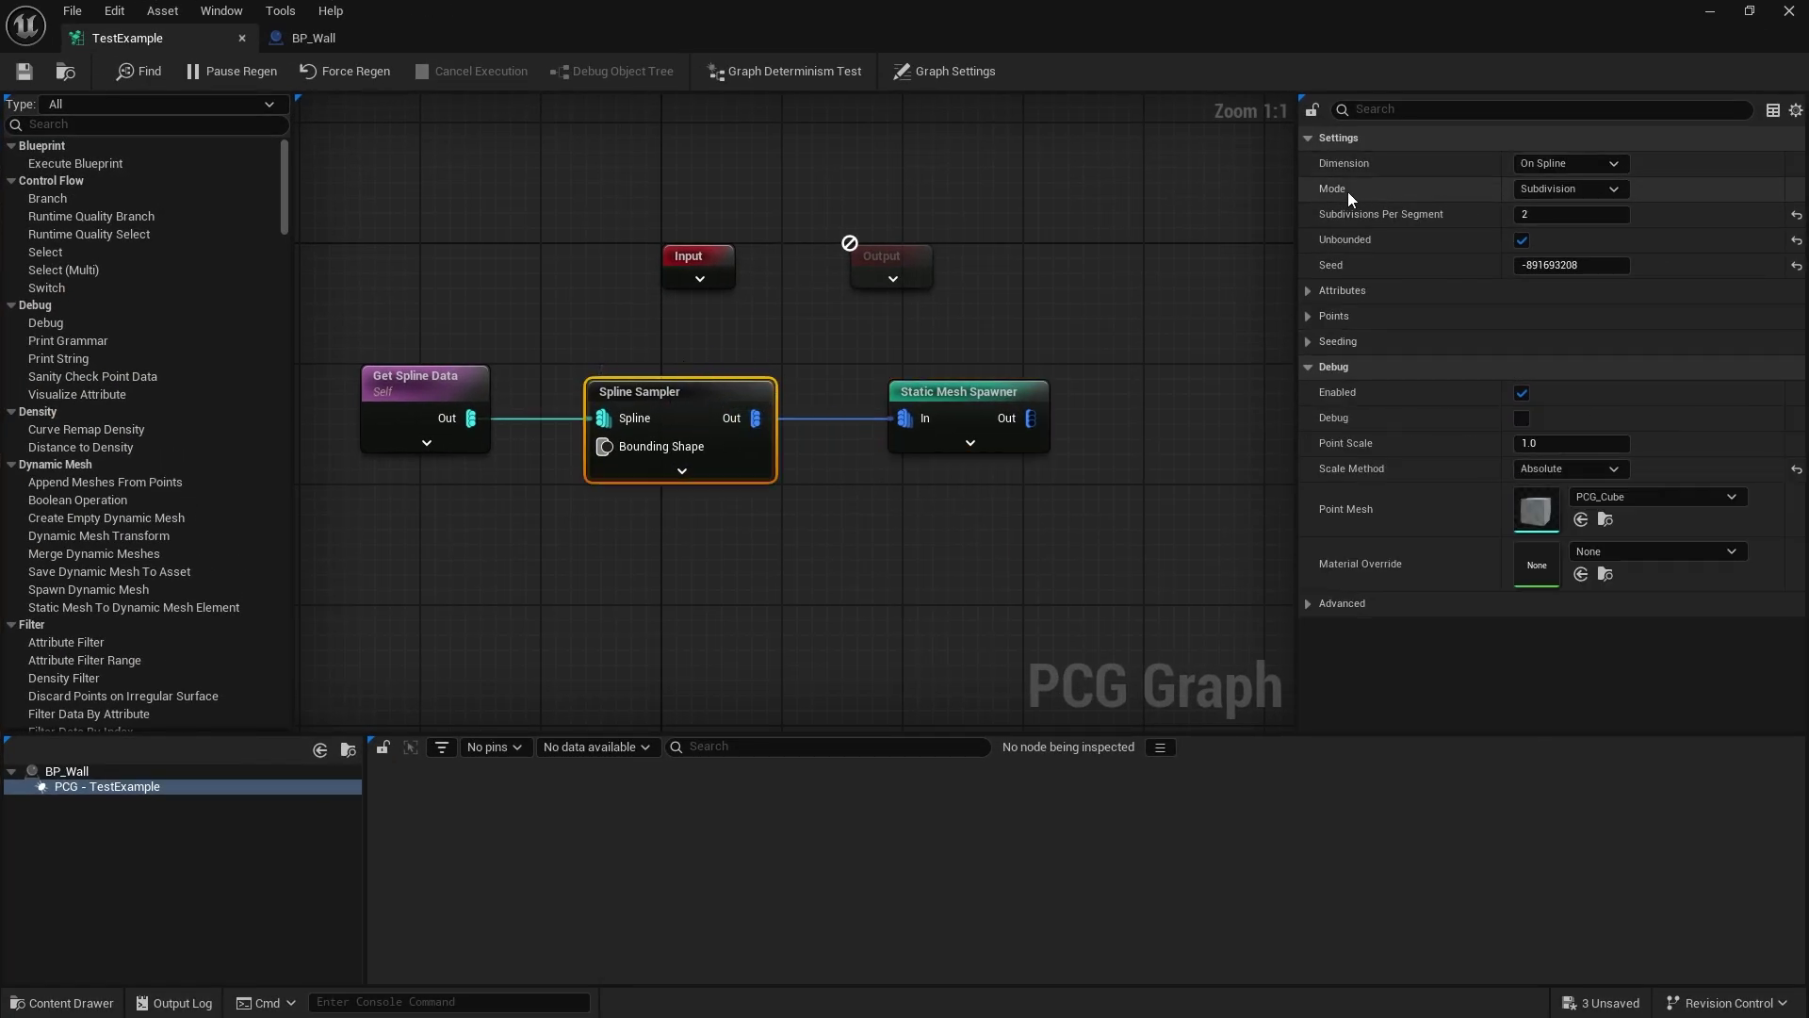
click(1587, 190)
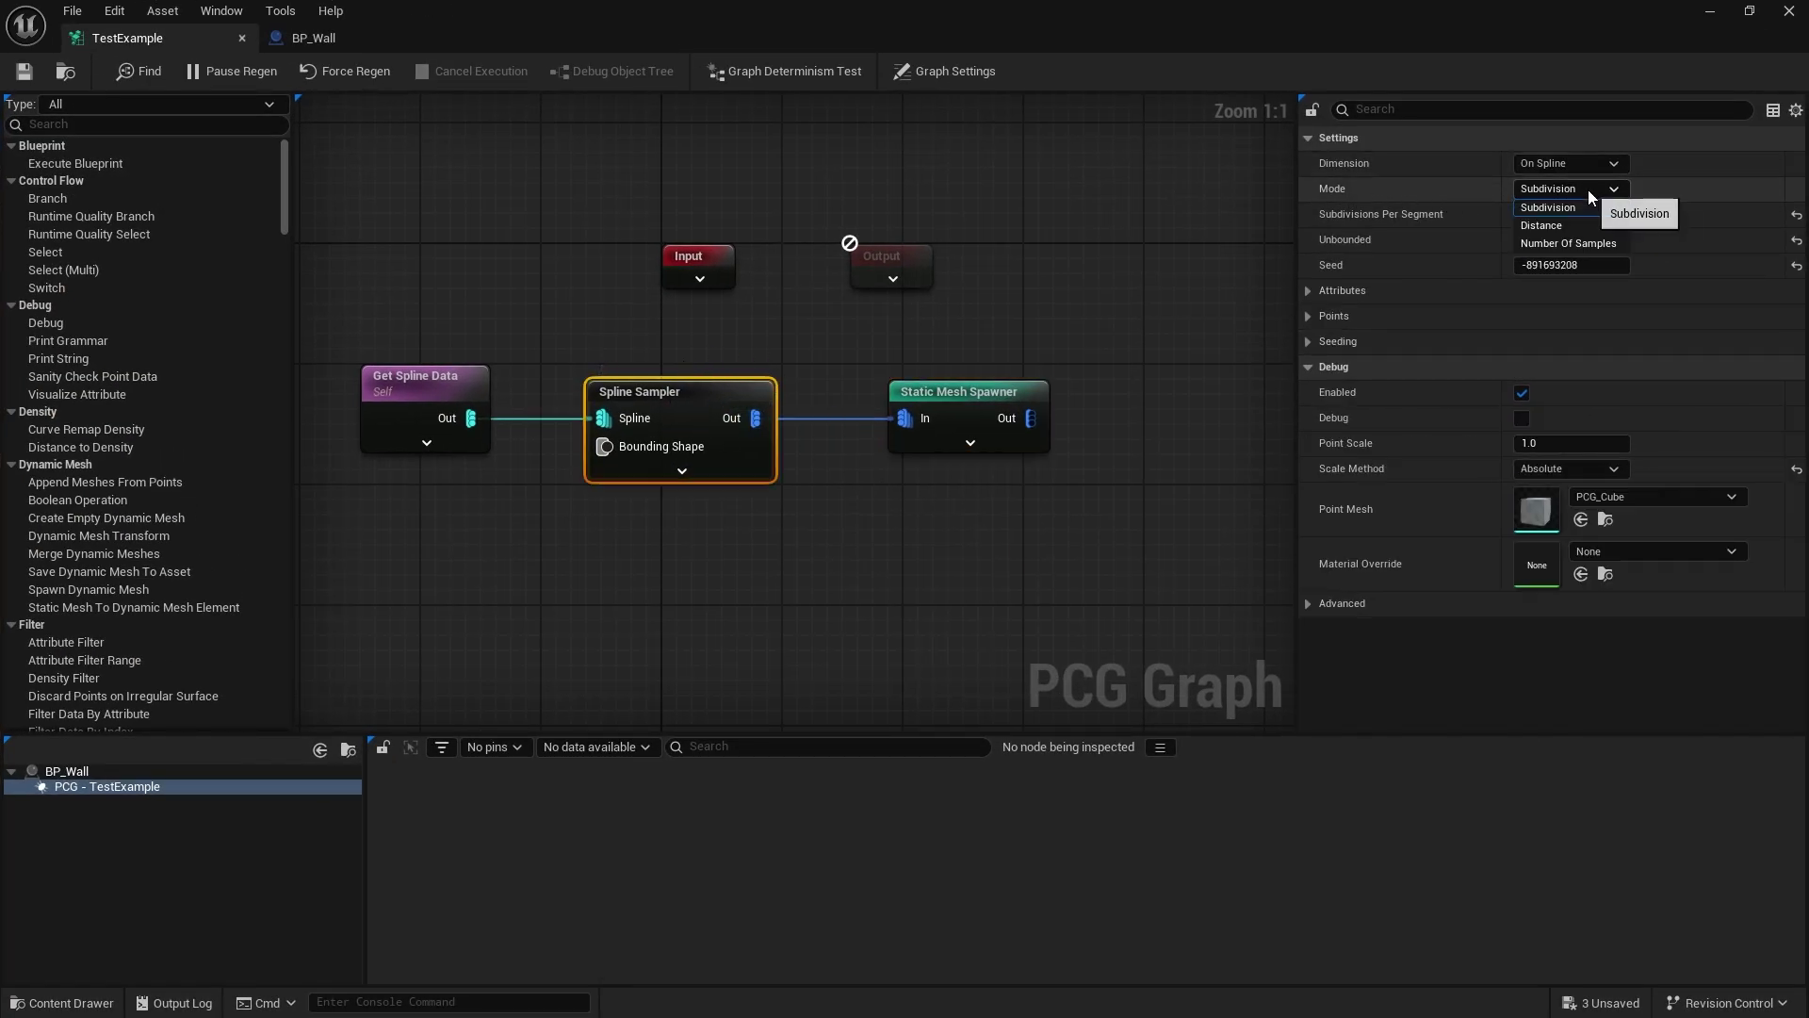
click(1553, 228)
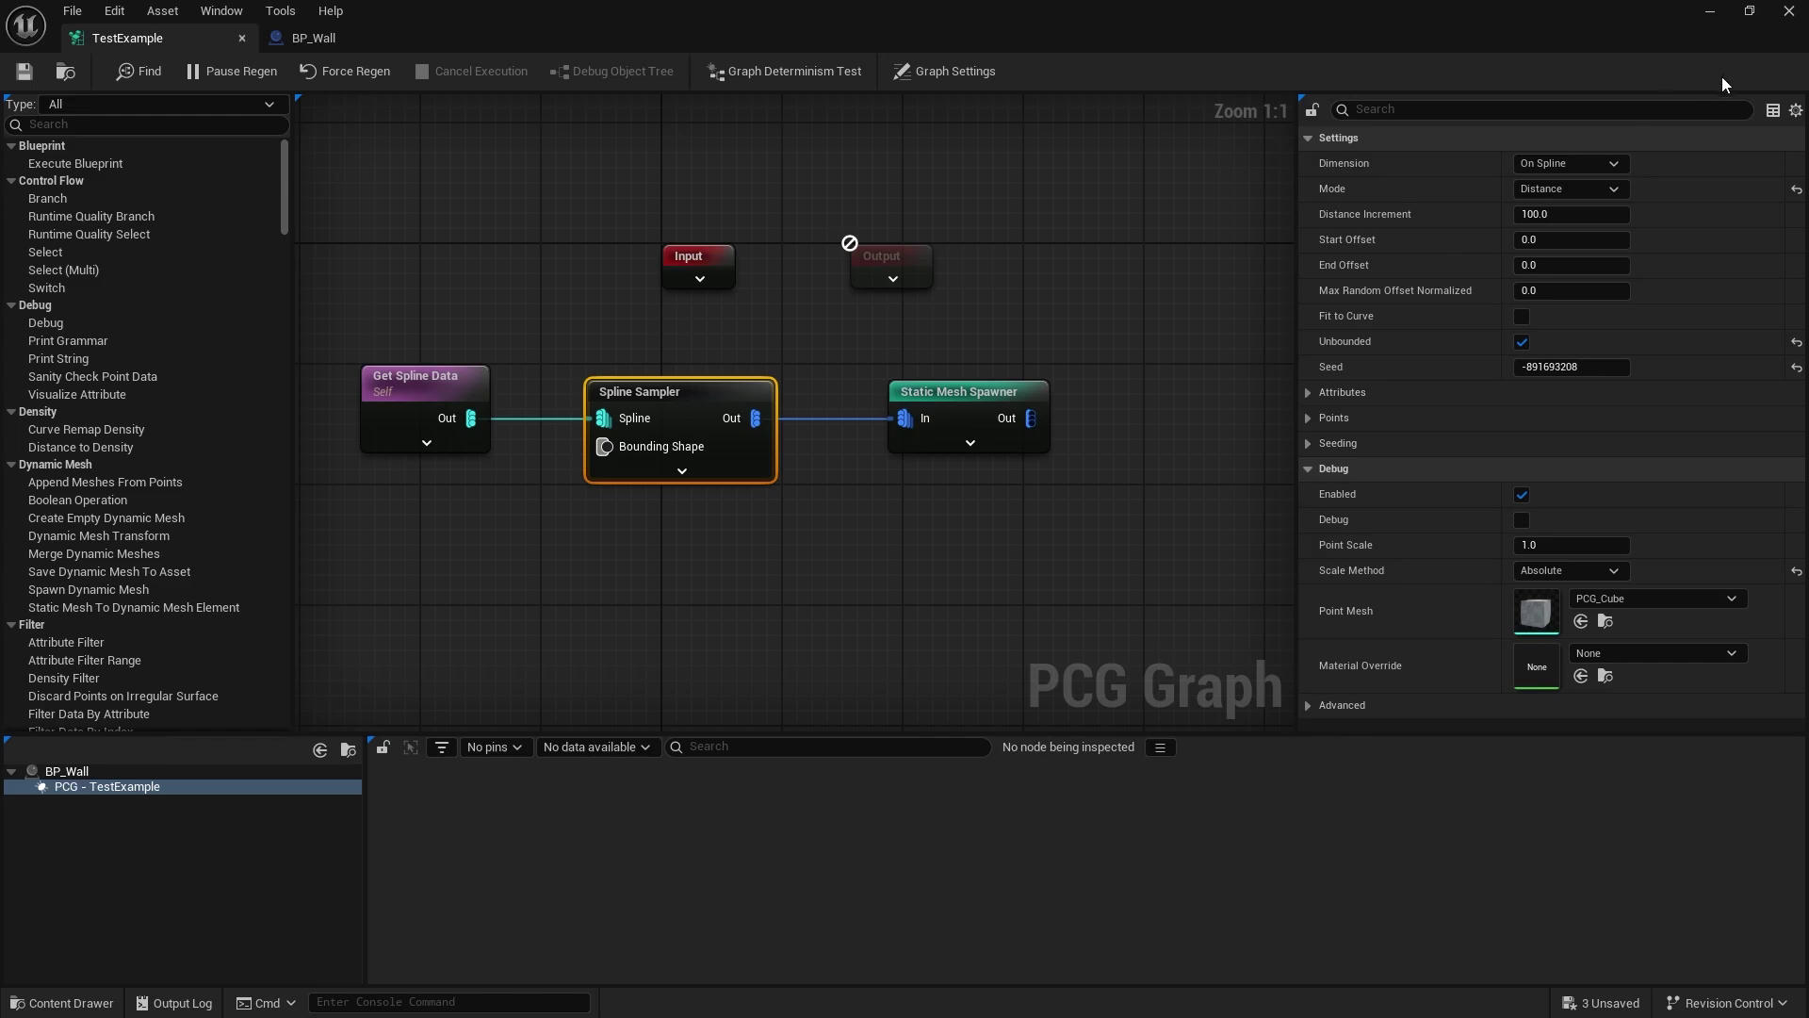
Step: Return to the level and move the third spline point back along the fence to about X 685, Y 645
click(1710, 11)
right_drag(372, 620, 240, 618)
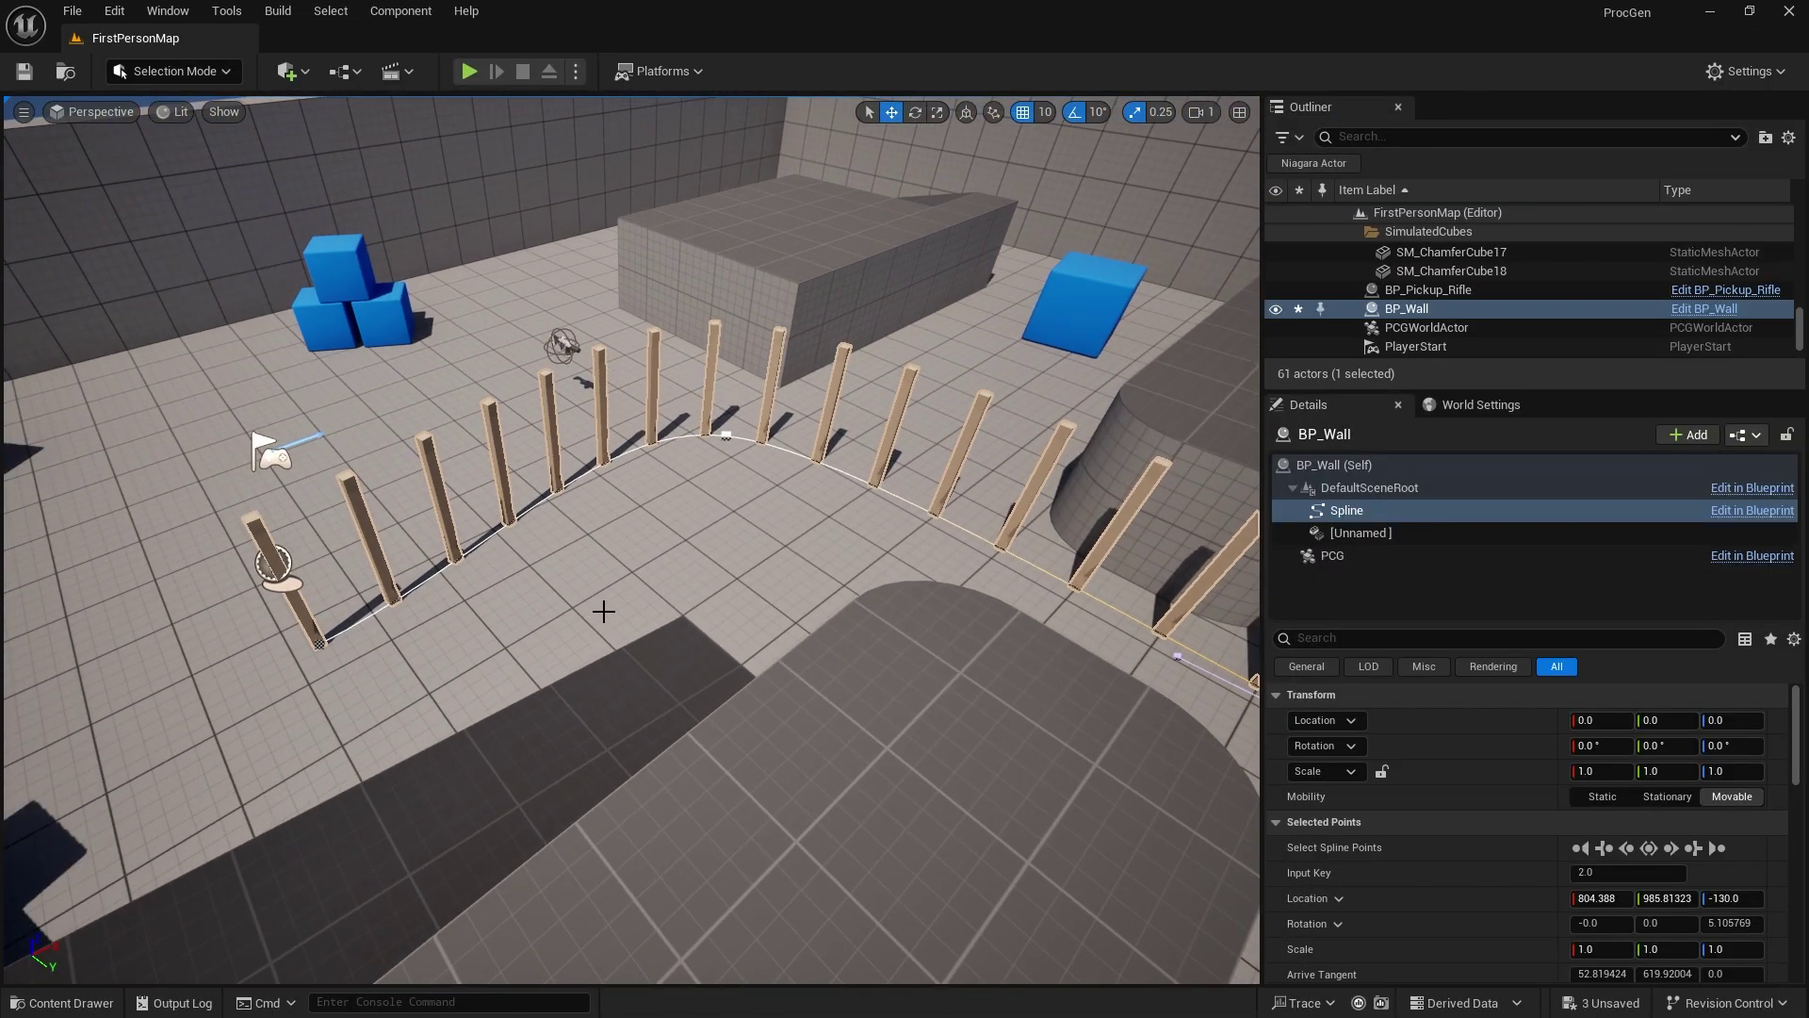
right_drag(704, 547, 835, 548)
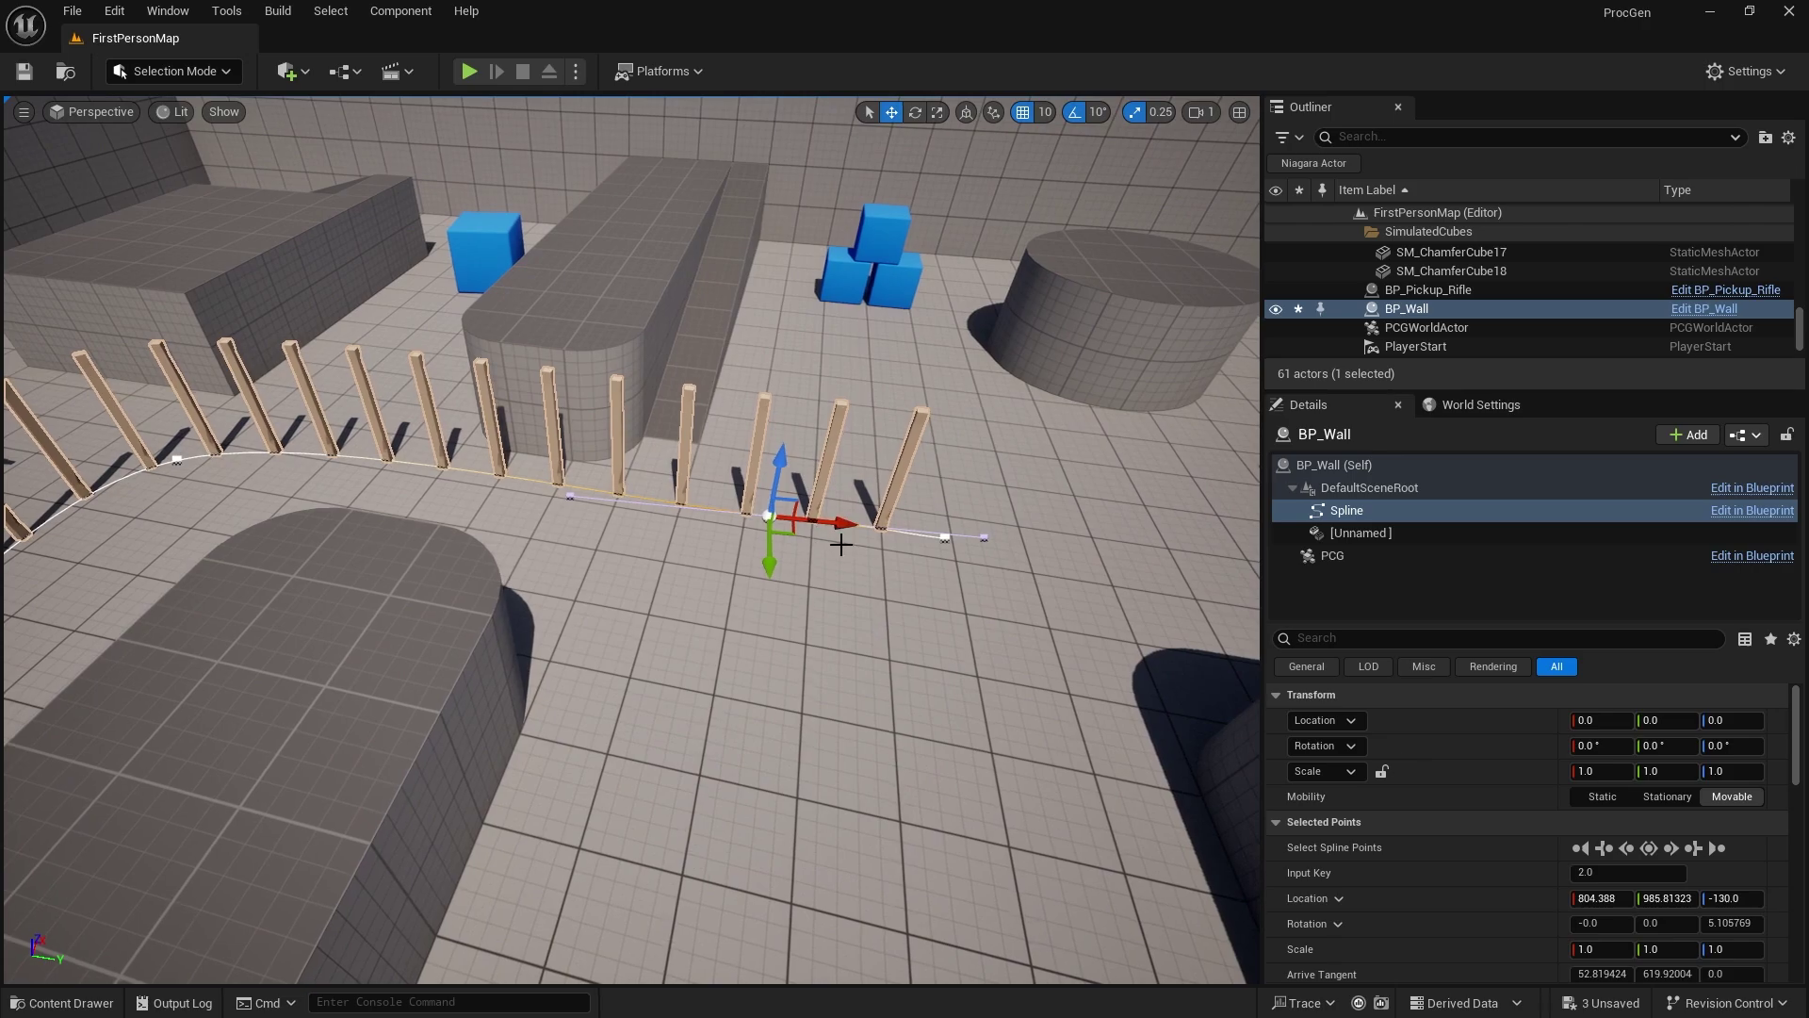
drag(850, 530, 549, 547)
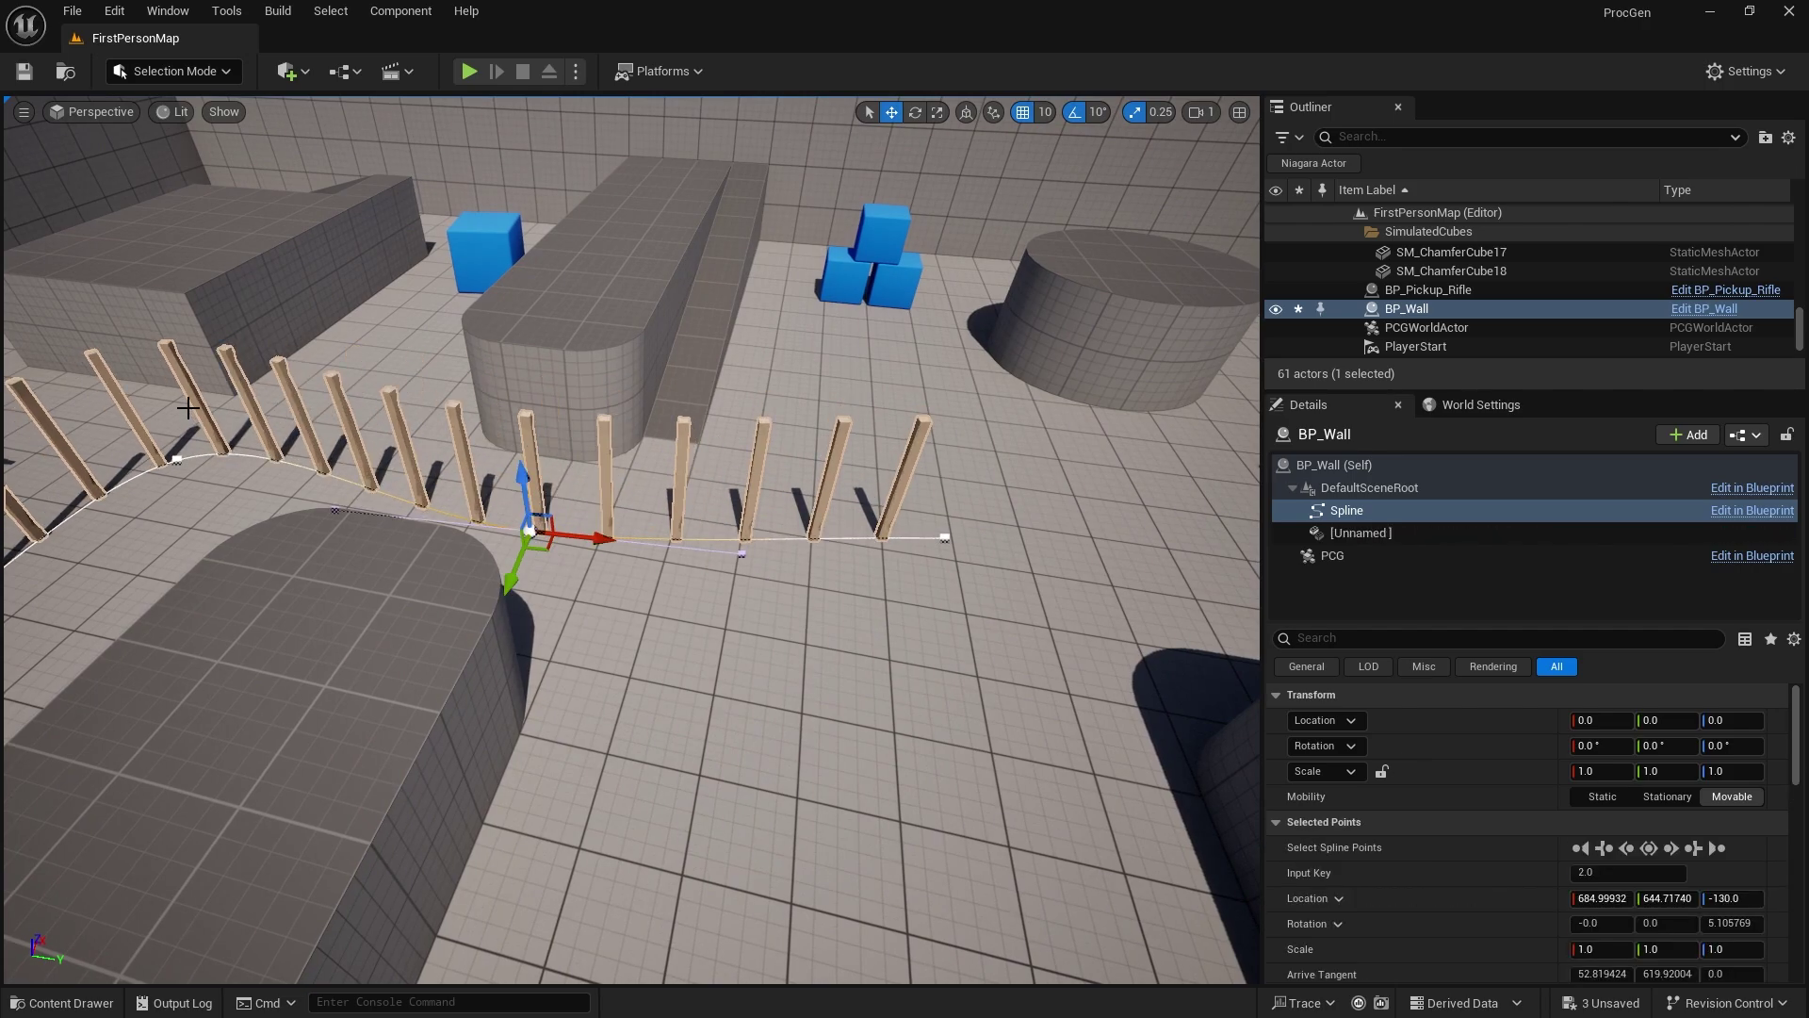
Step: Move the spline's end point to about X 968, Y 1329 and rotate it to -10° around Z
click(945, 537)
drag(974, 554, 1040, 553)
key(e)
right_drag(954, 574, 874, 621)
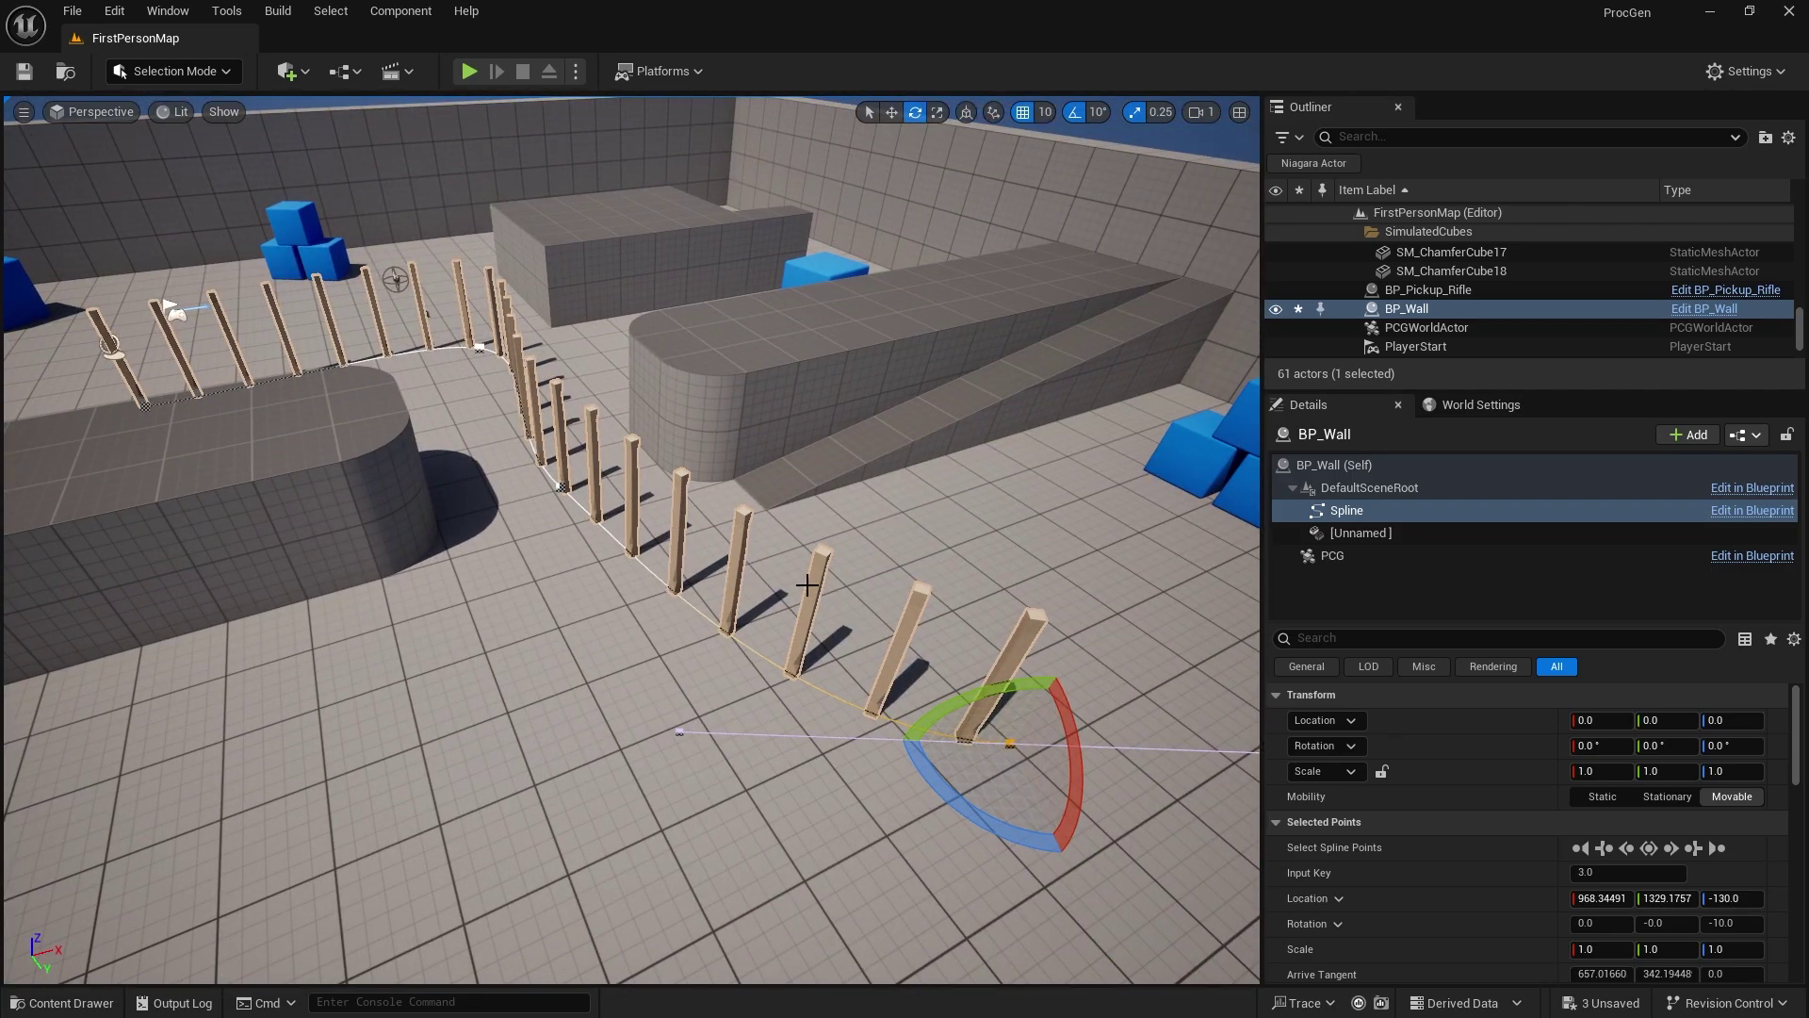
Step: Set the spline point type of the second point, at the fence's corner, to Linear
click(479, 348)
right_drag(479, 347, 557, 560)
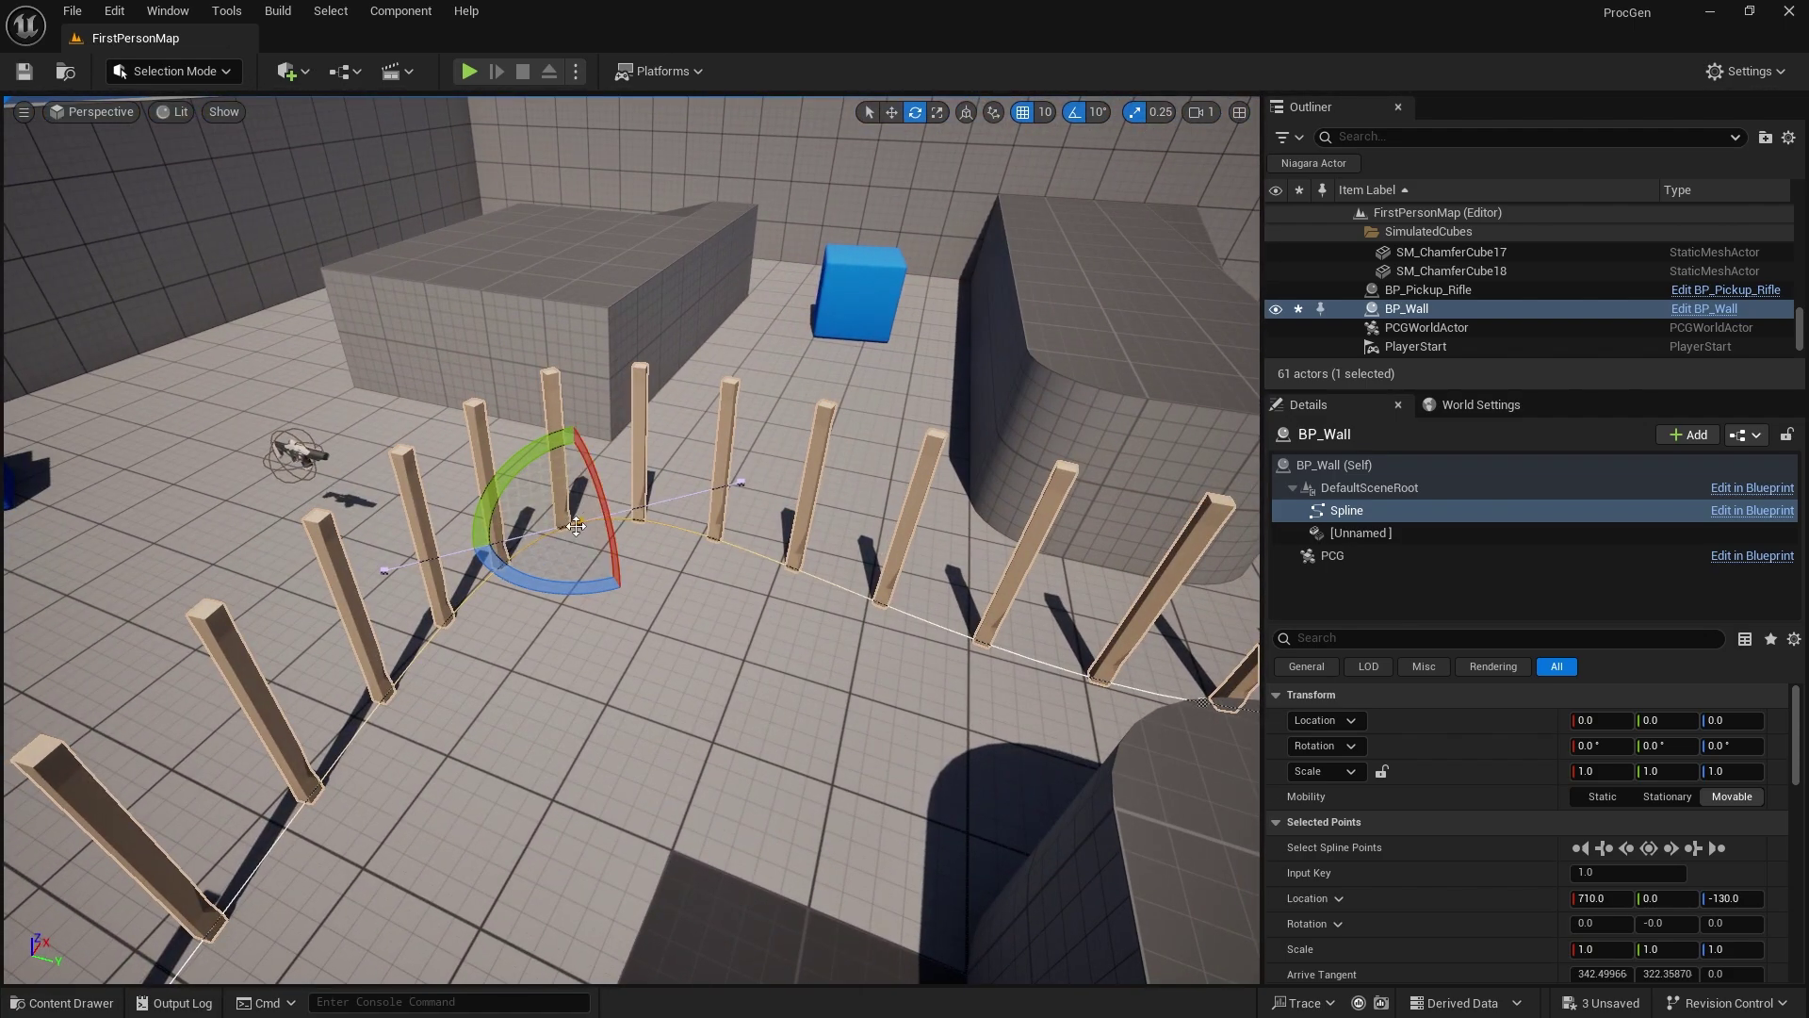
right_click(577, 526)
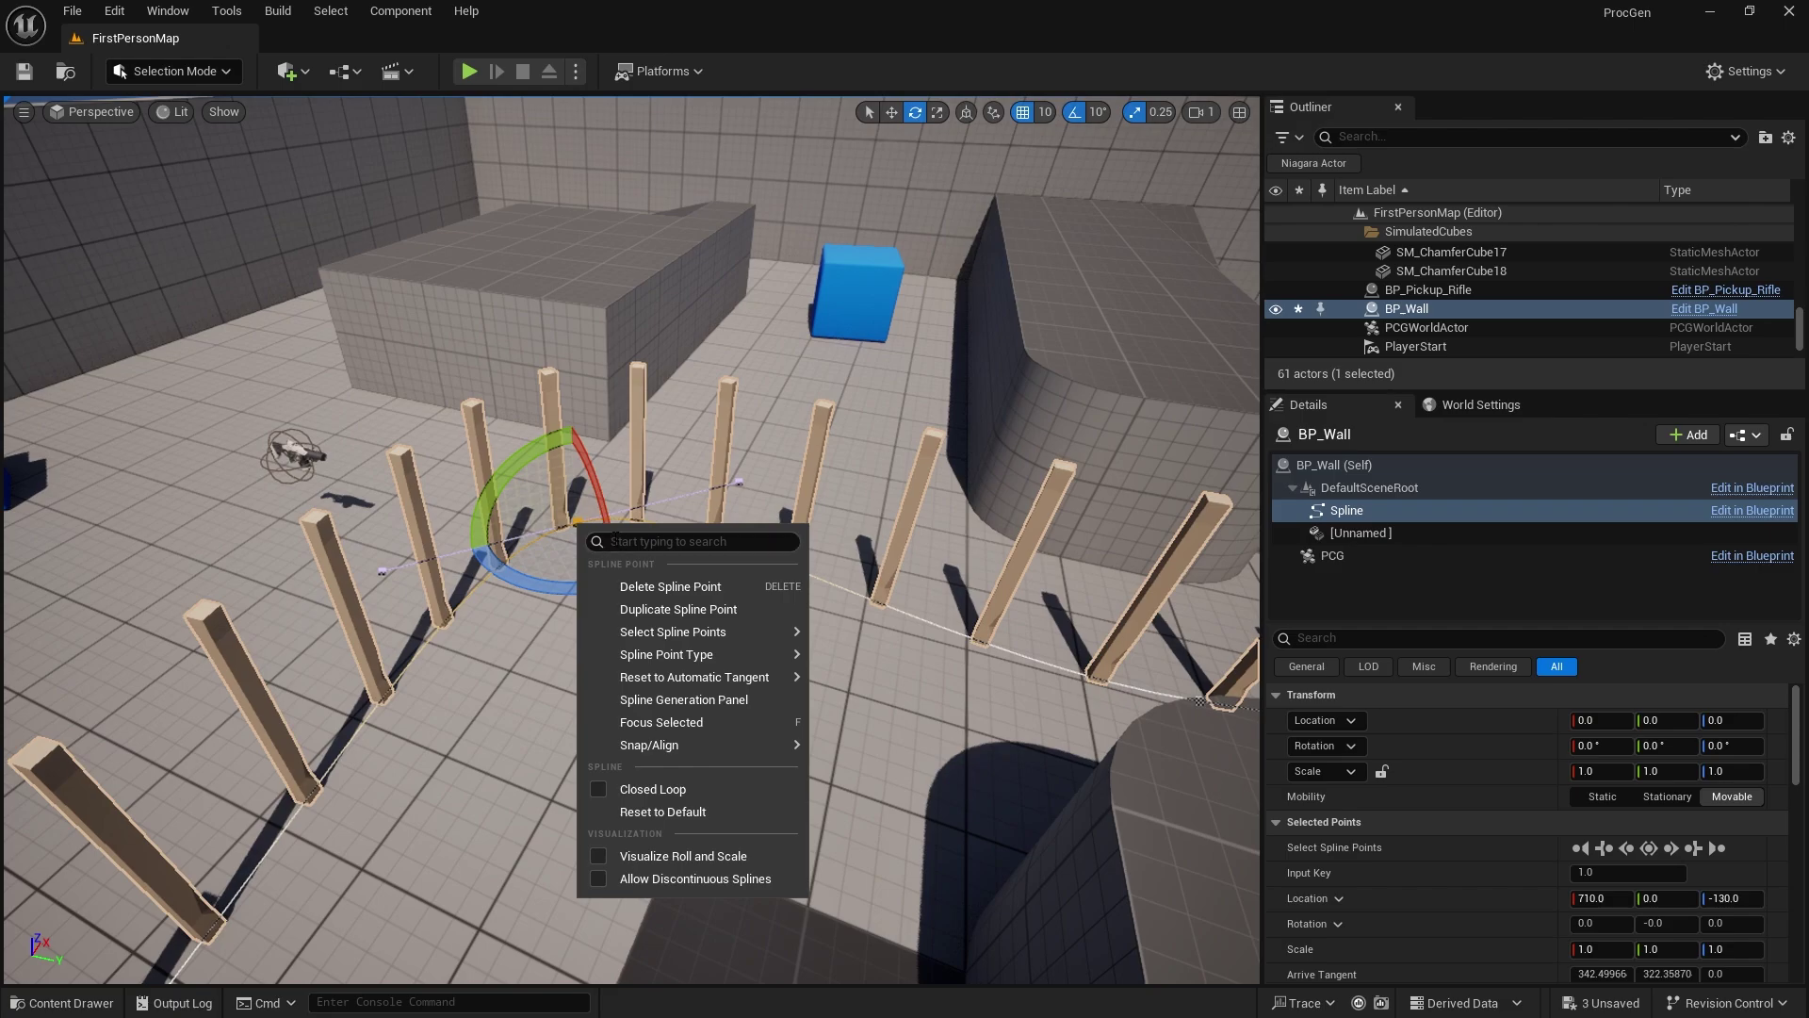
mouse_move(688, 657)
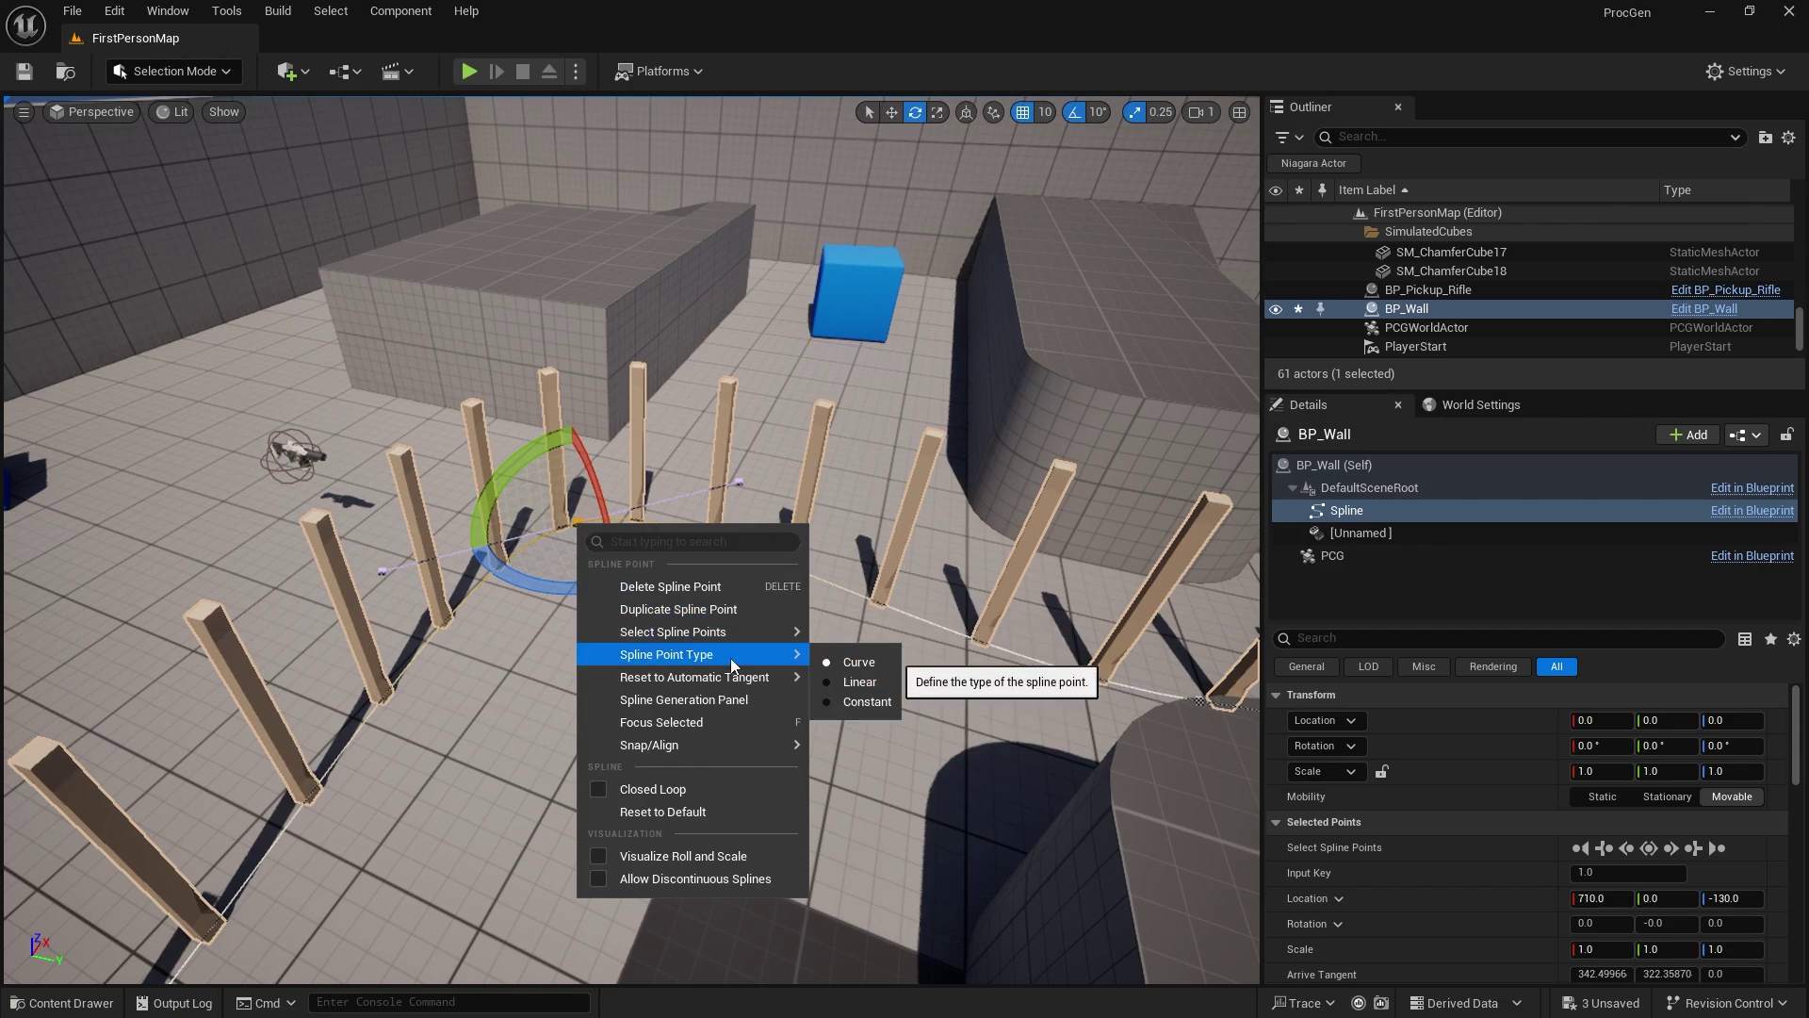
click(867, 684)
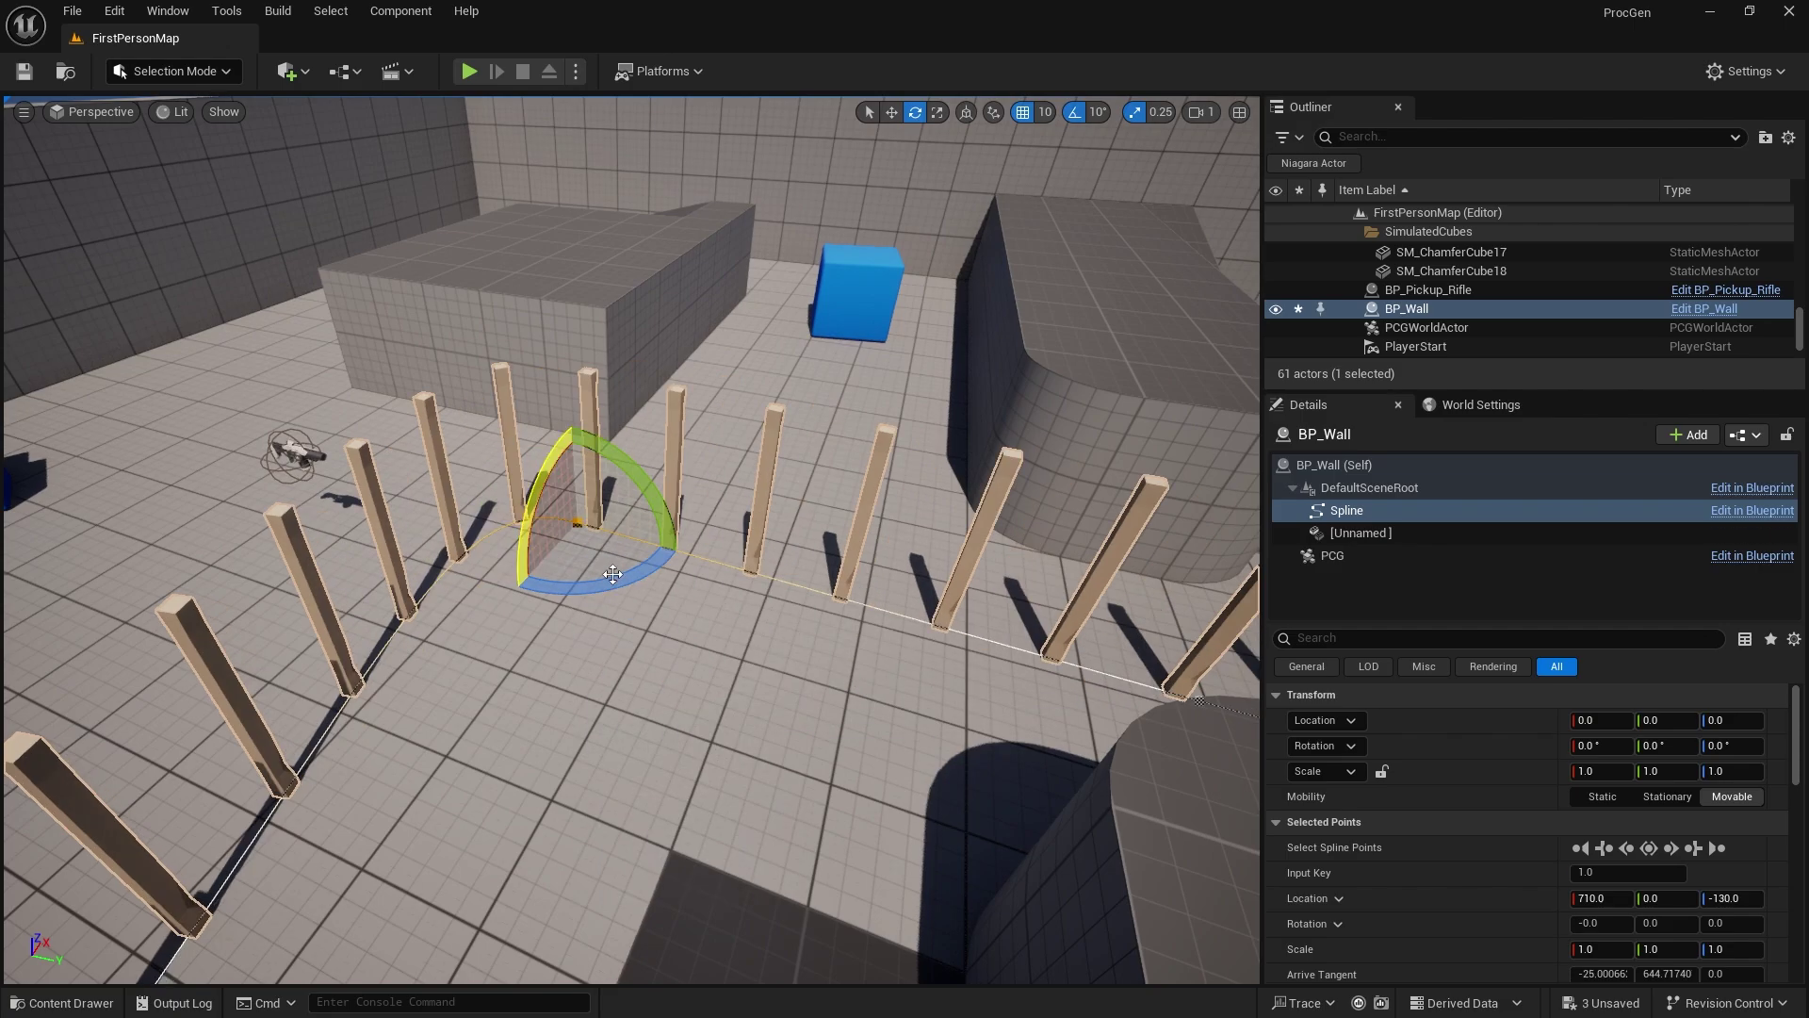
Step: Set the spline point type of the first point, at the fence's start, to Linear and reselect the second point
right_drag(558, 675, 554, 677)
right_drag(305, 801, 303, 800)
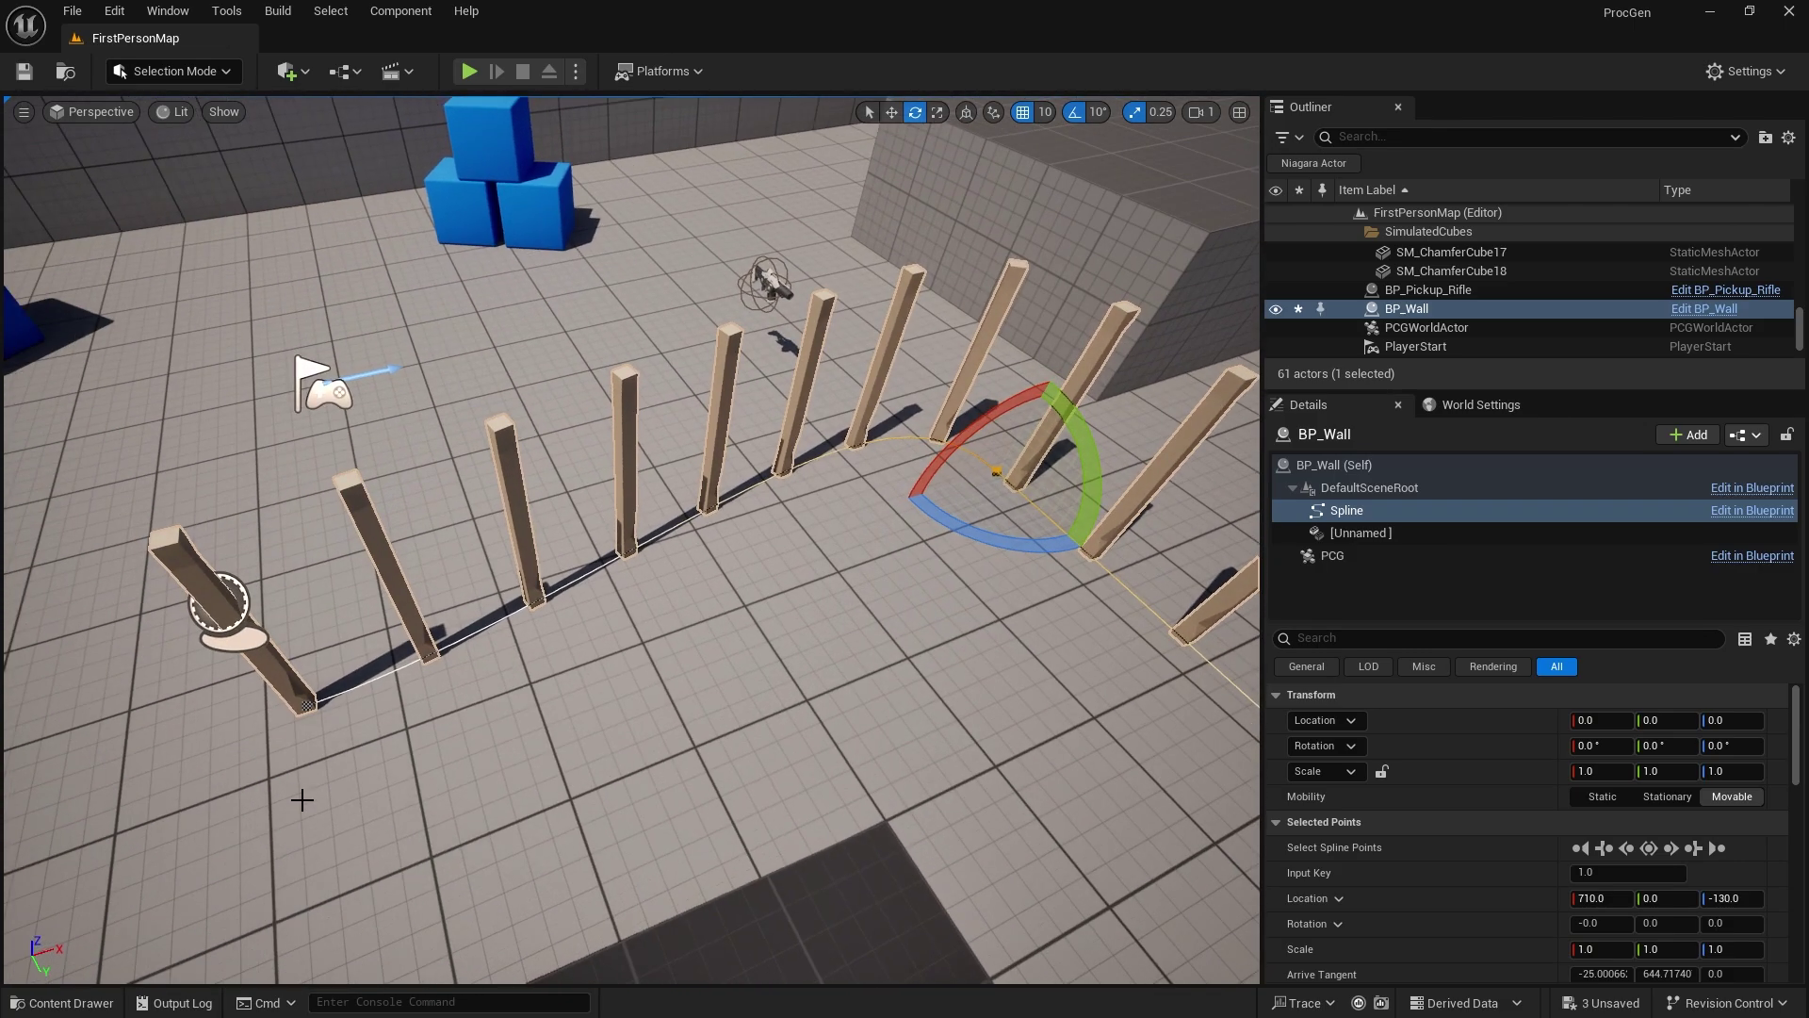
click(310, 707)
right_click(310, 706)
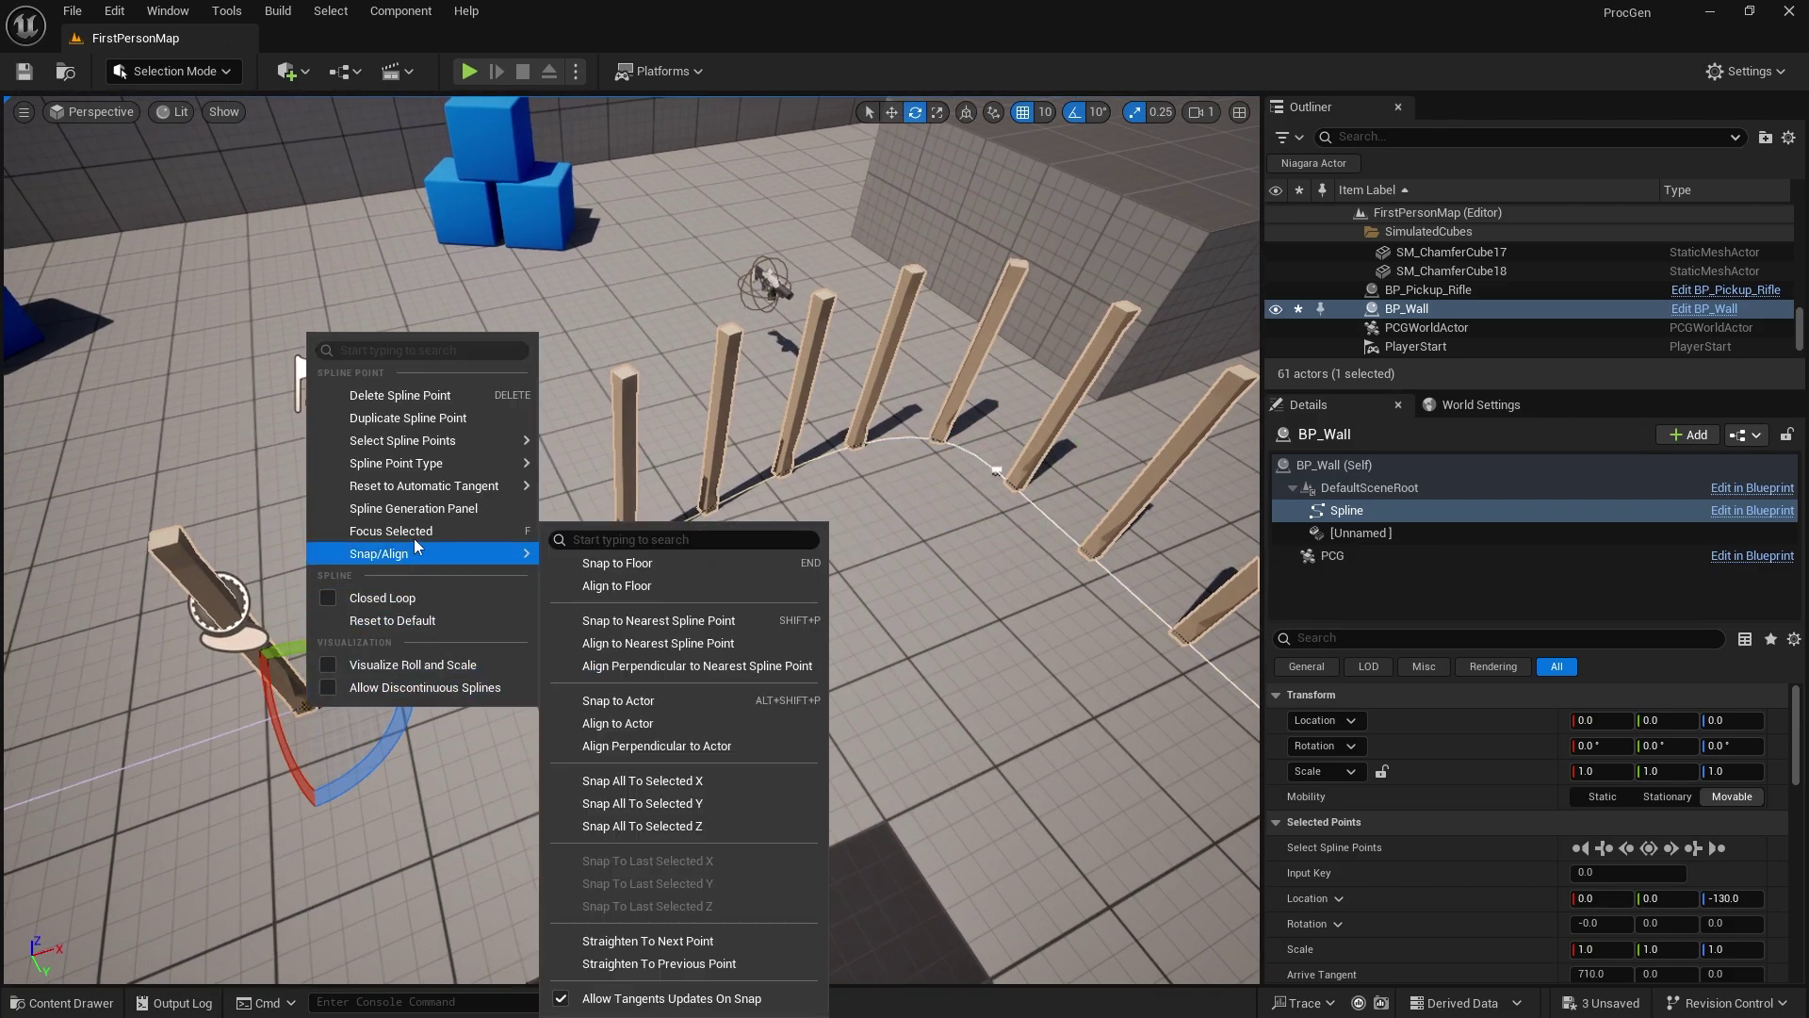
mouse_move(420, 492)
mouse_move(509, 462)
click(594, 490)
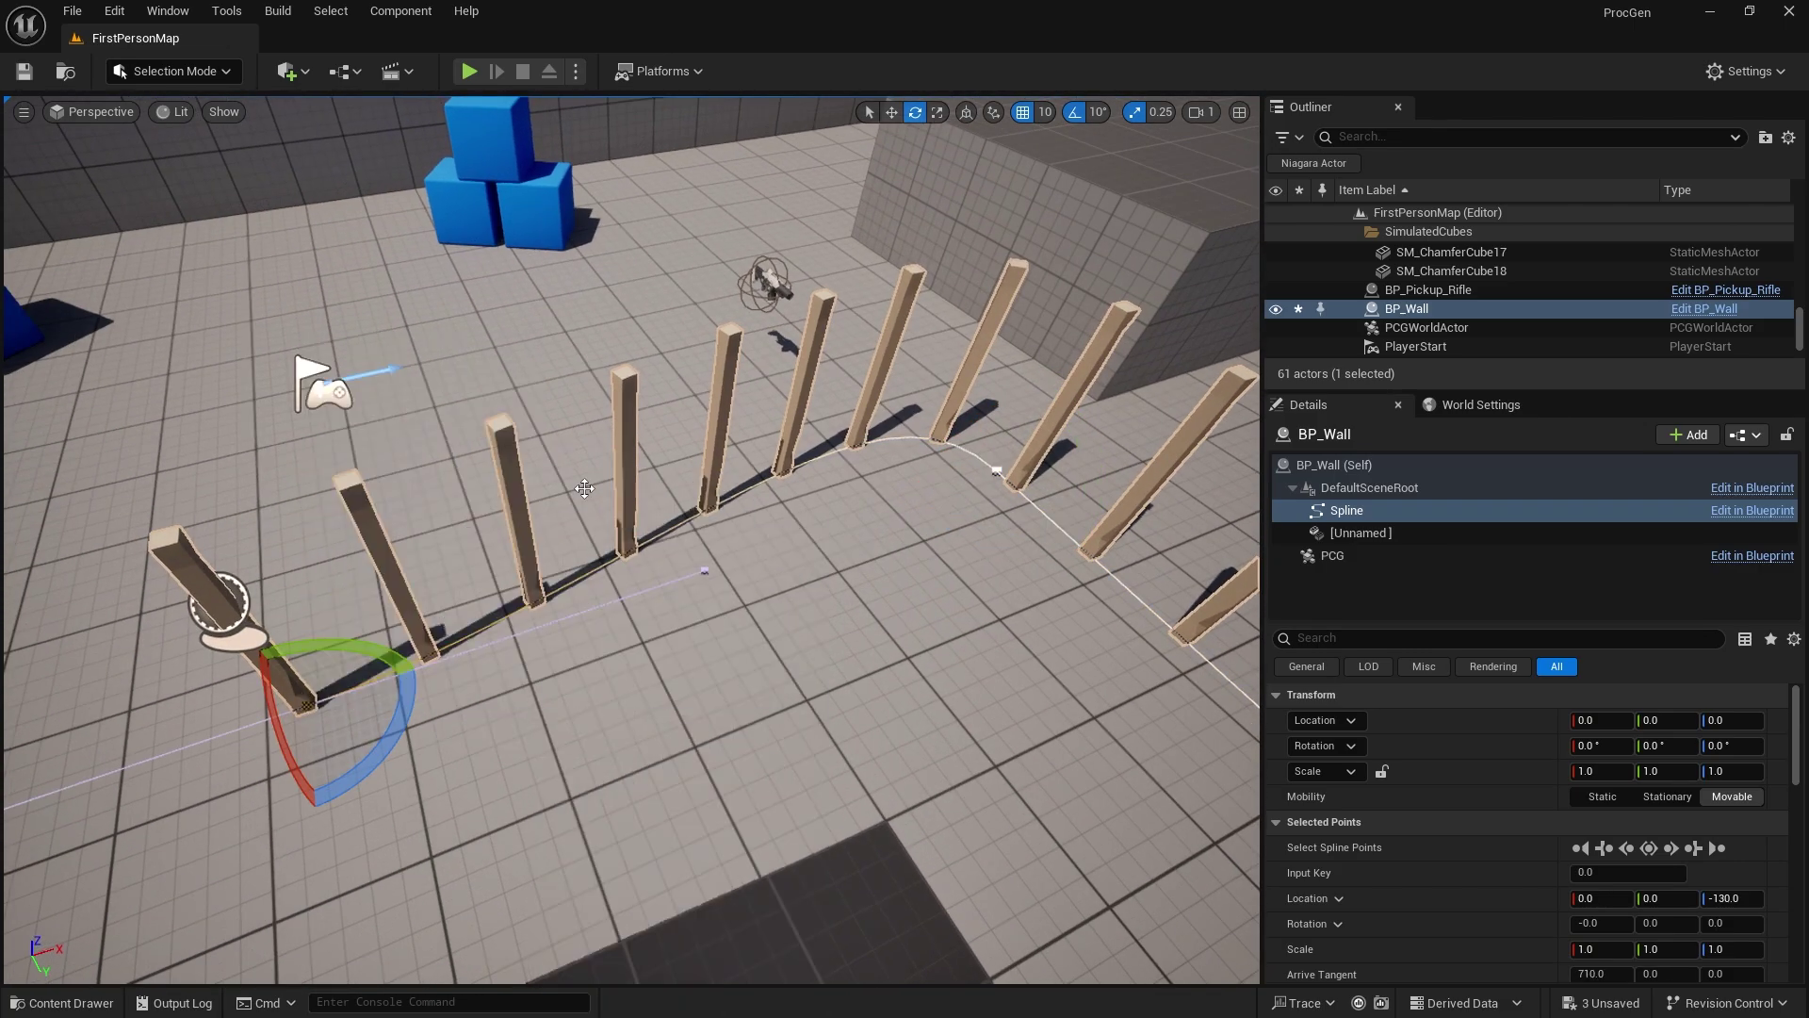
click(996, 473)
right_drag(869, 614, 869, 615)
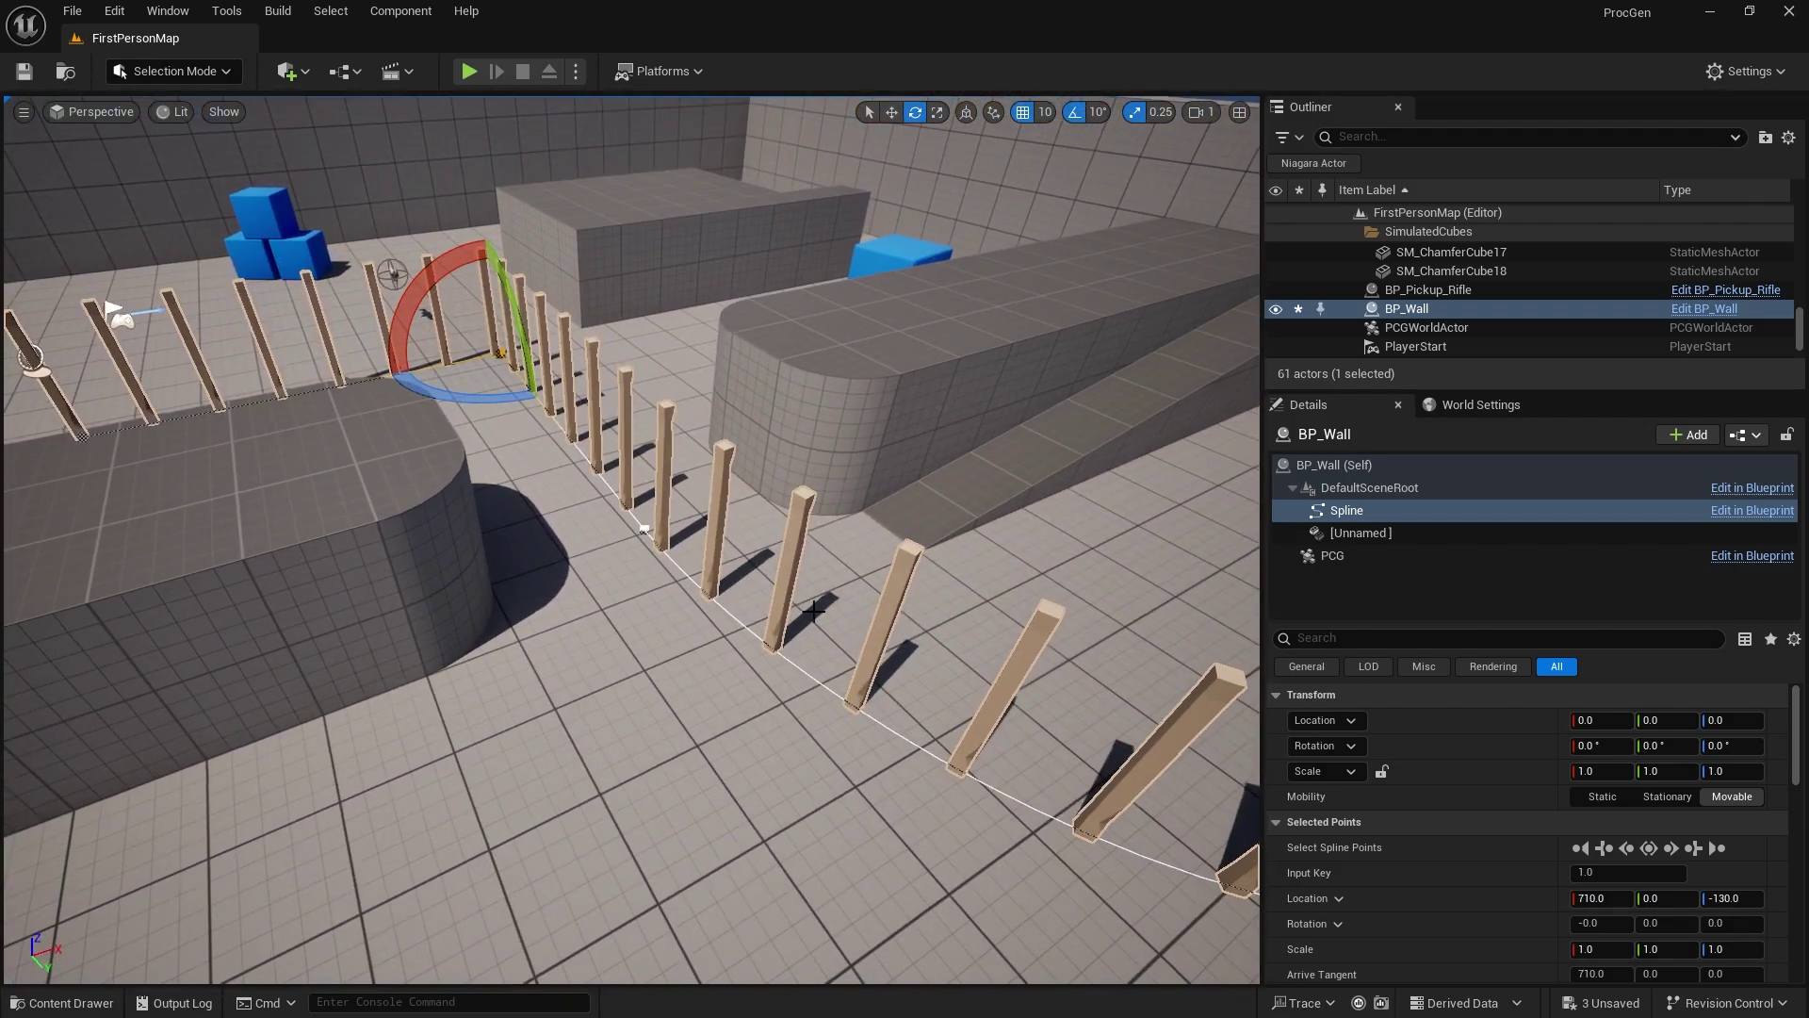
Step: Reopen the TestExample PCG graph from the project's content
click(62, 1002)
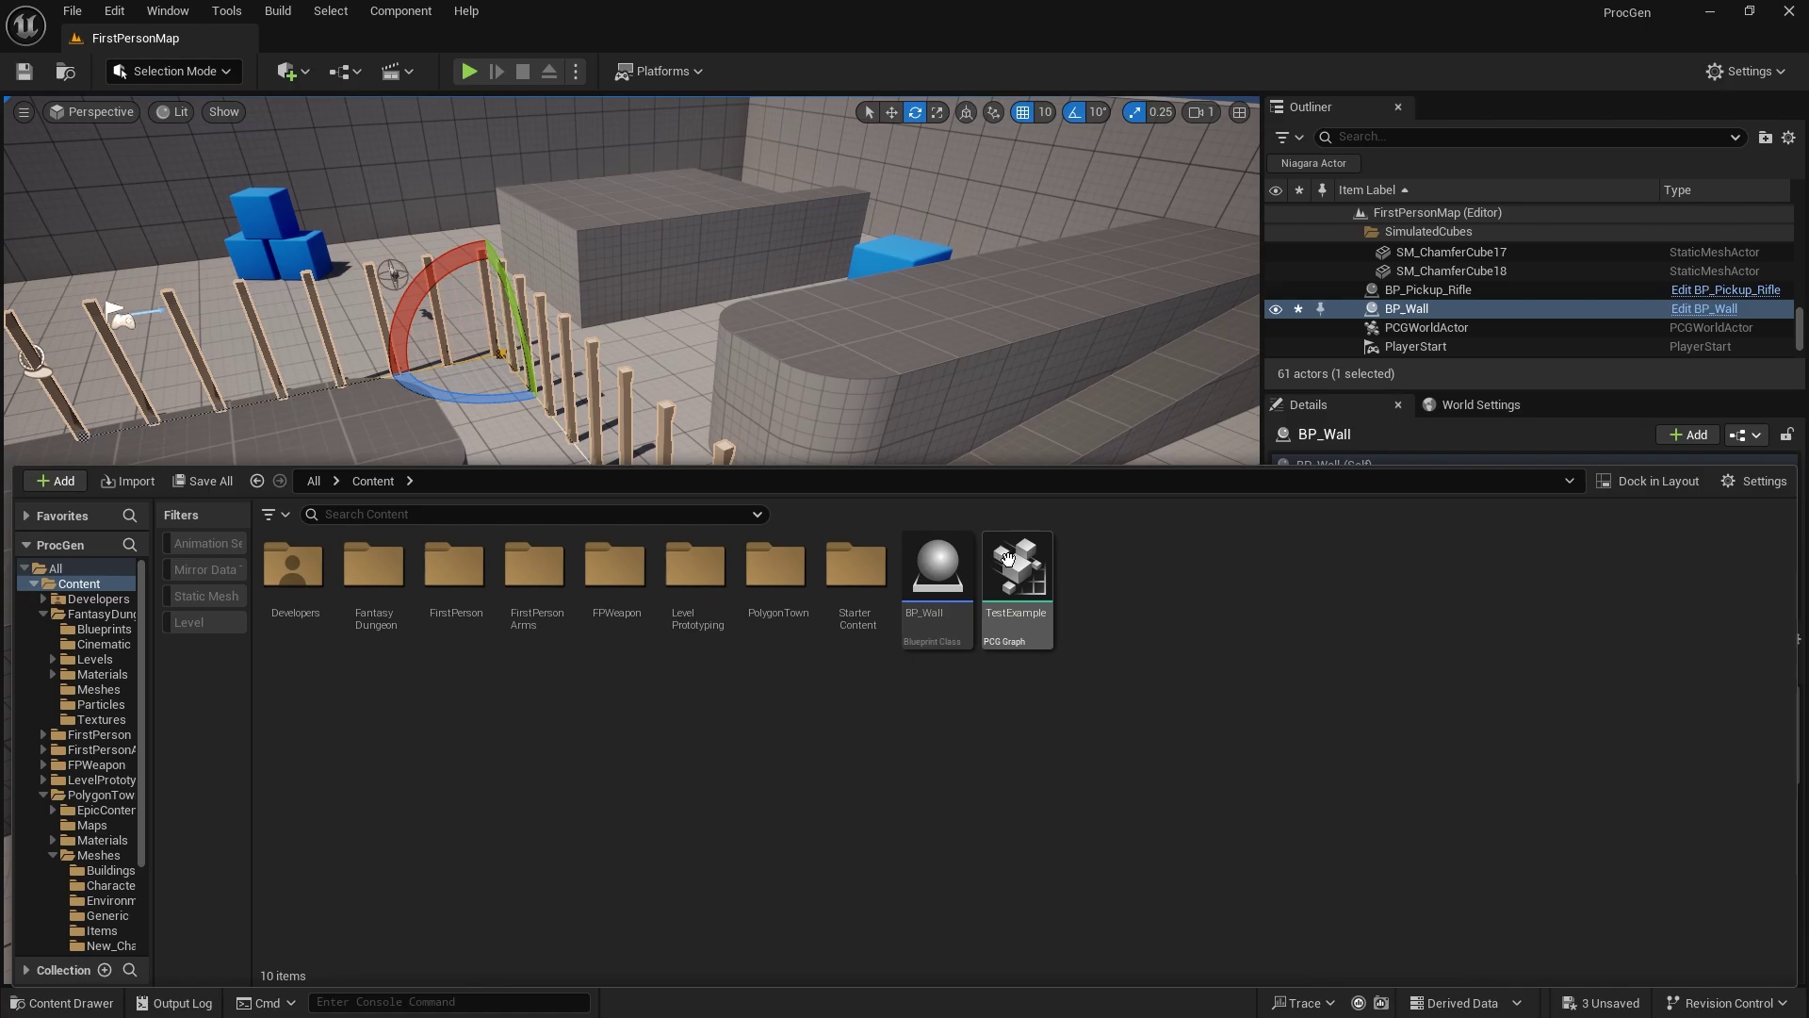
double_click(1017, 570)
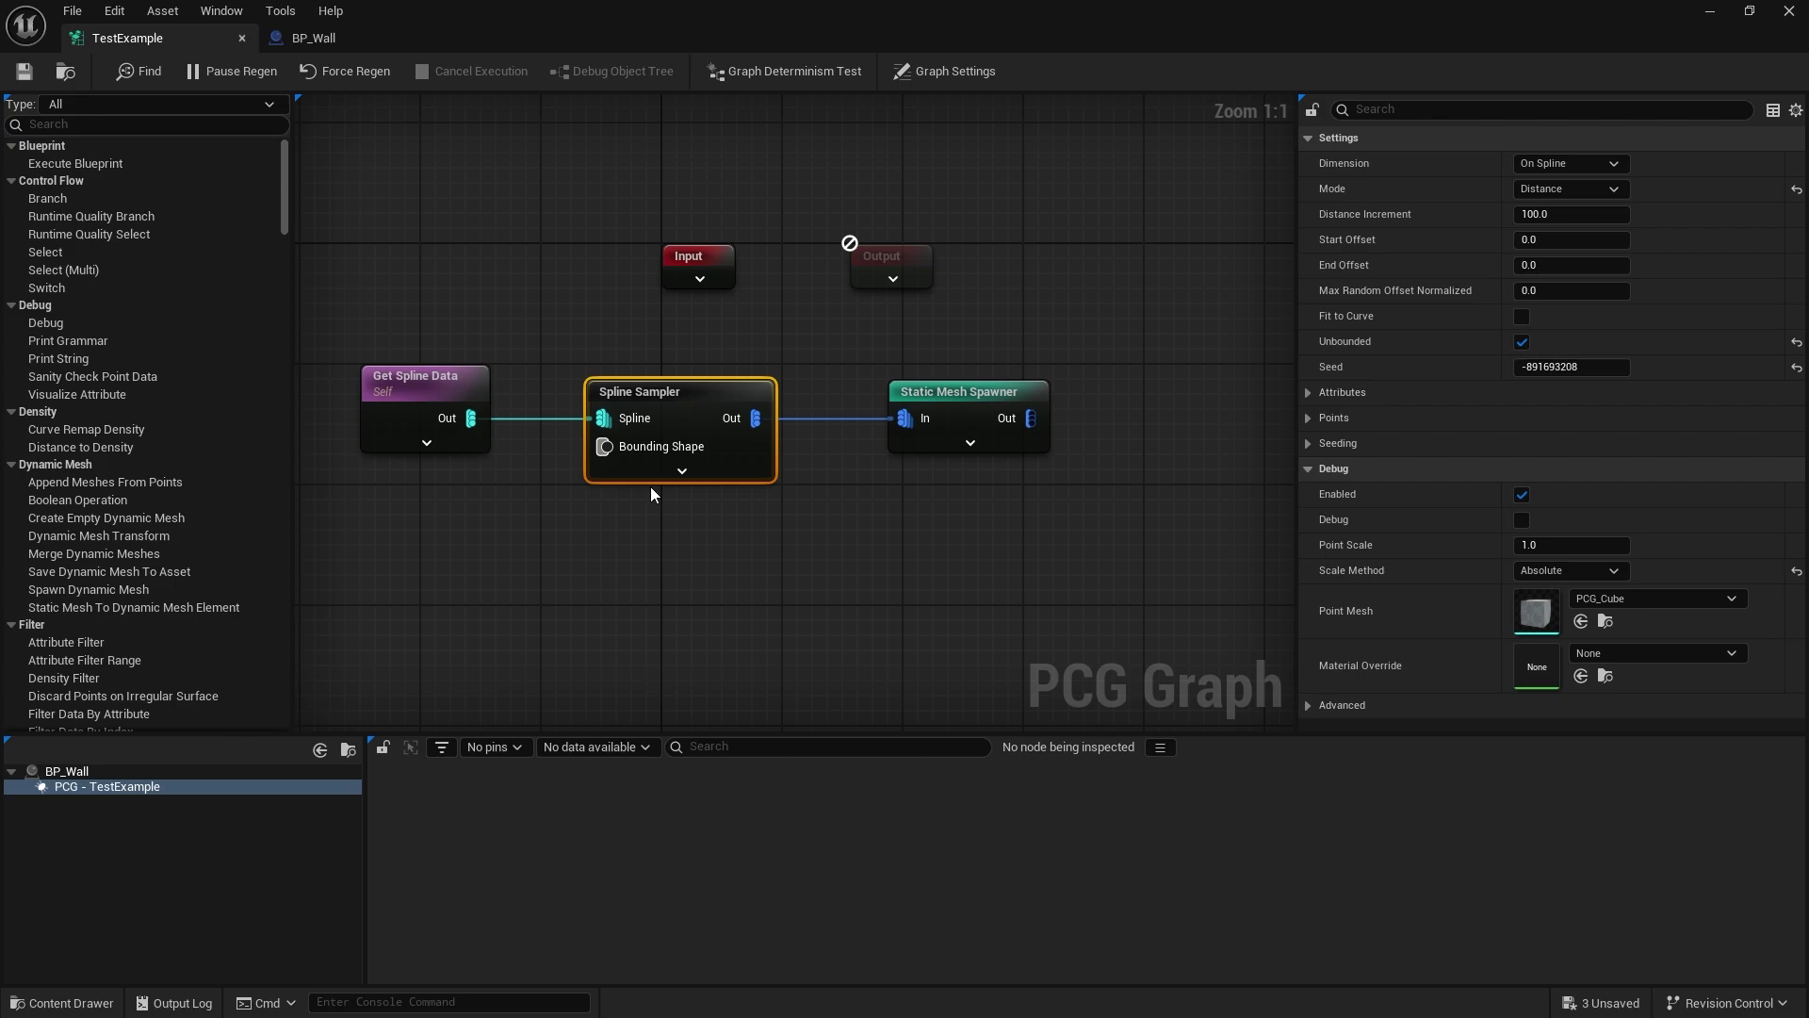
click(889, 570)
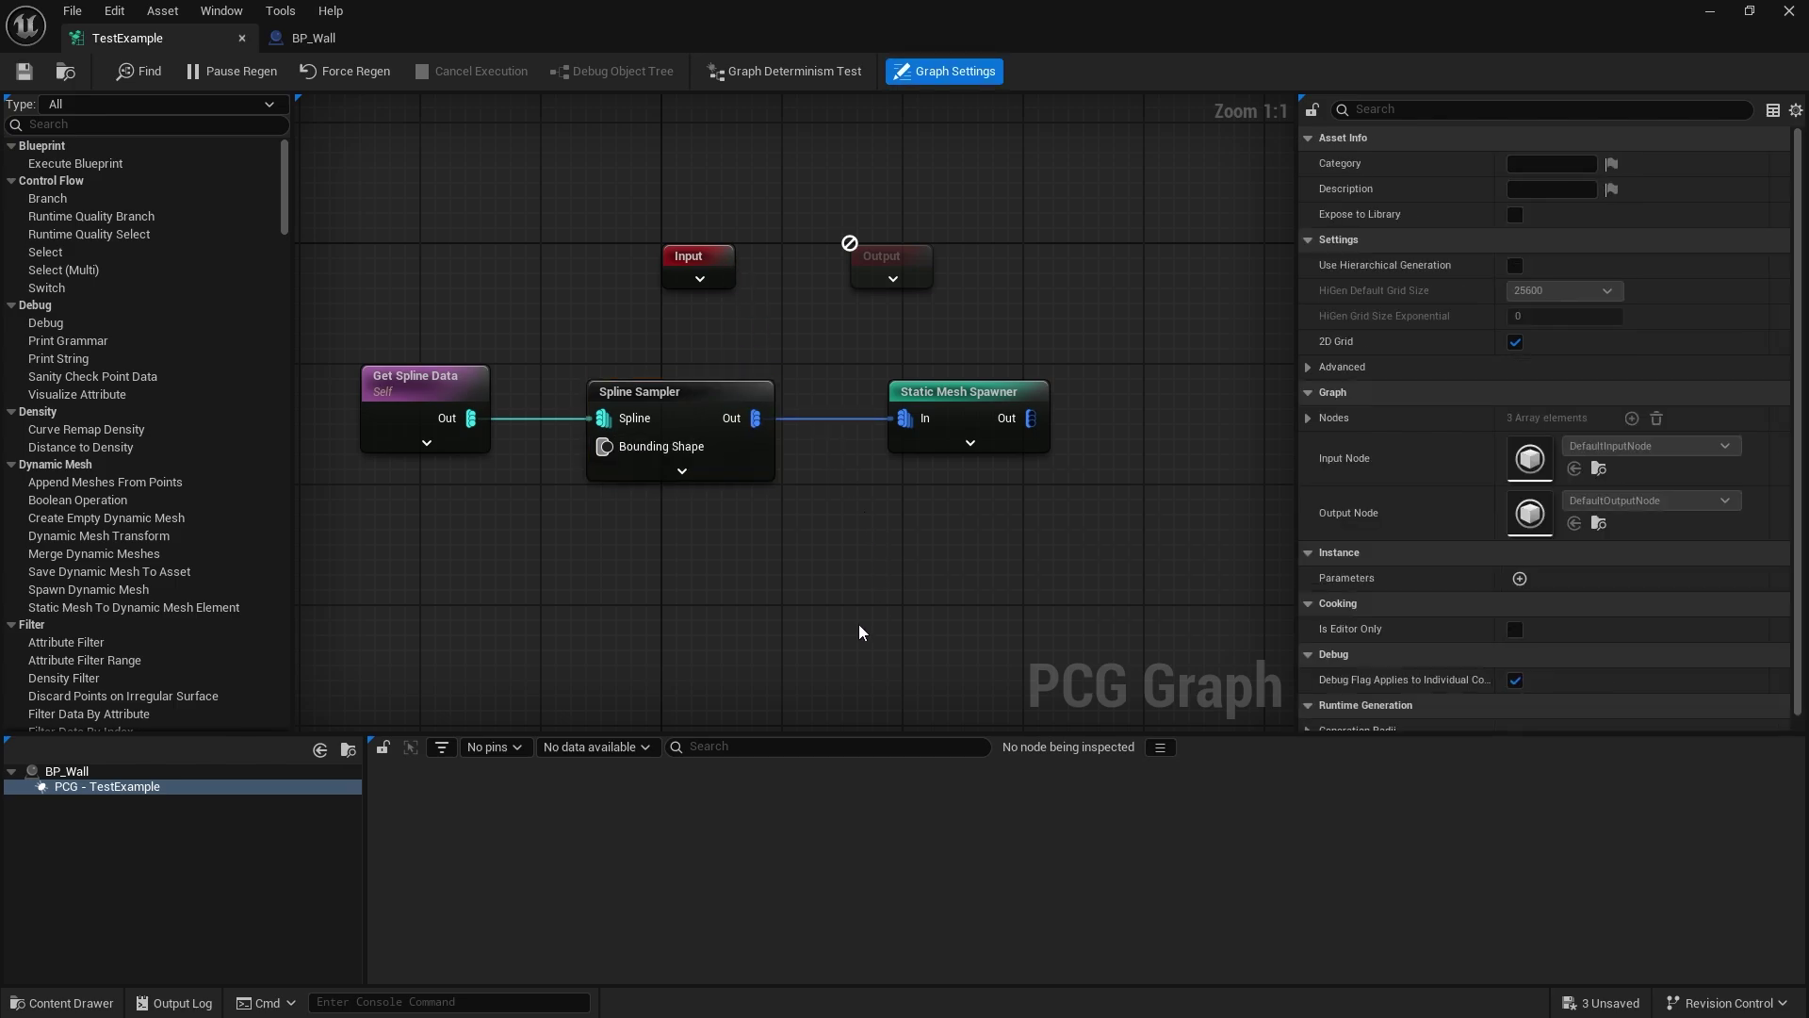
Step: Search the PolygonTown folder for "fence" and open the SM_Env_Fence_Wood_Straight_01 mesh to inspect it
click(79, 1001)
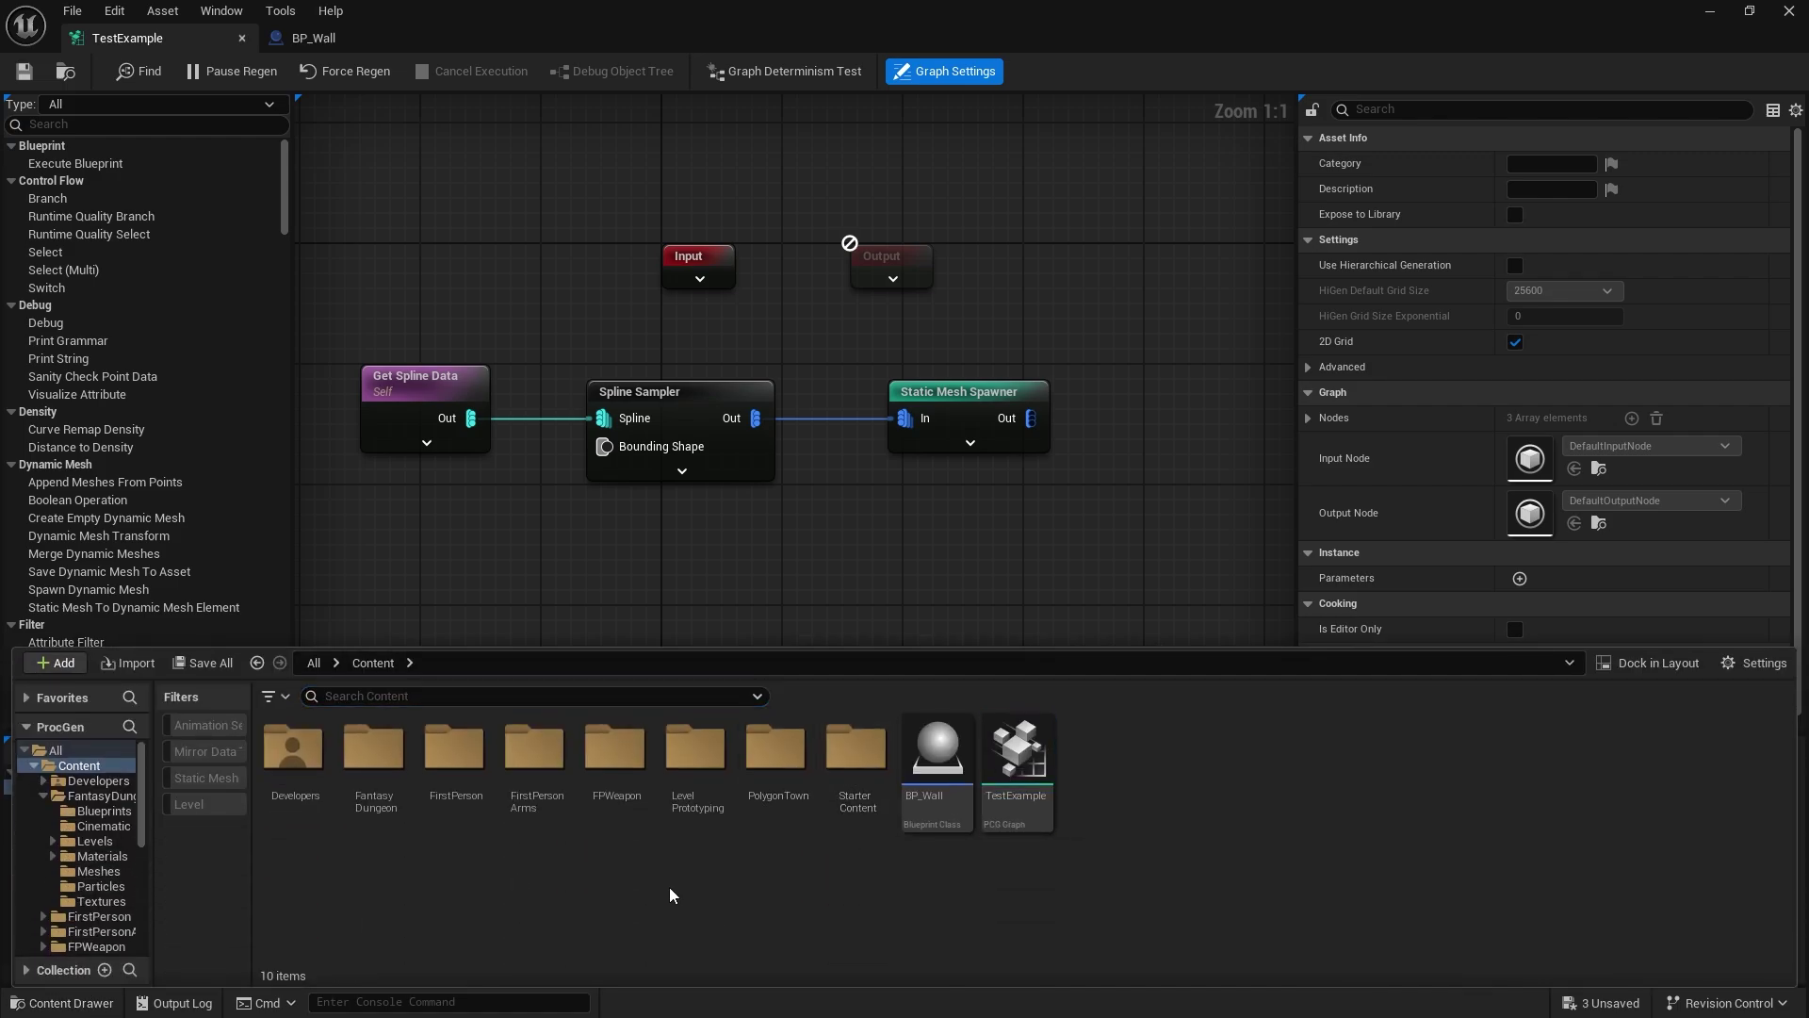
double_click(752, 754)
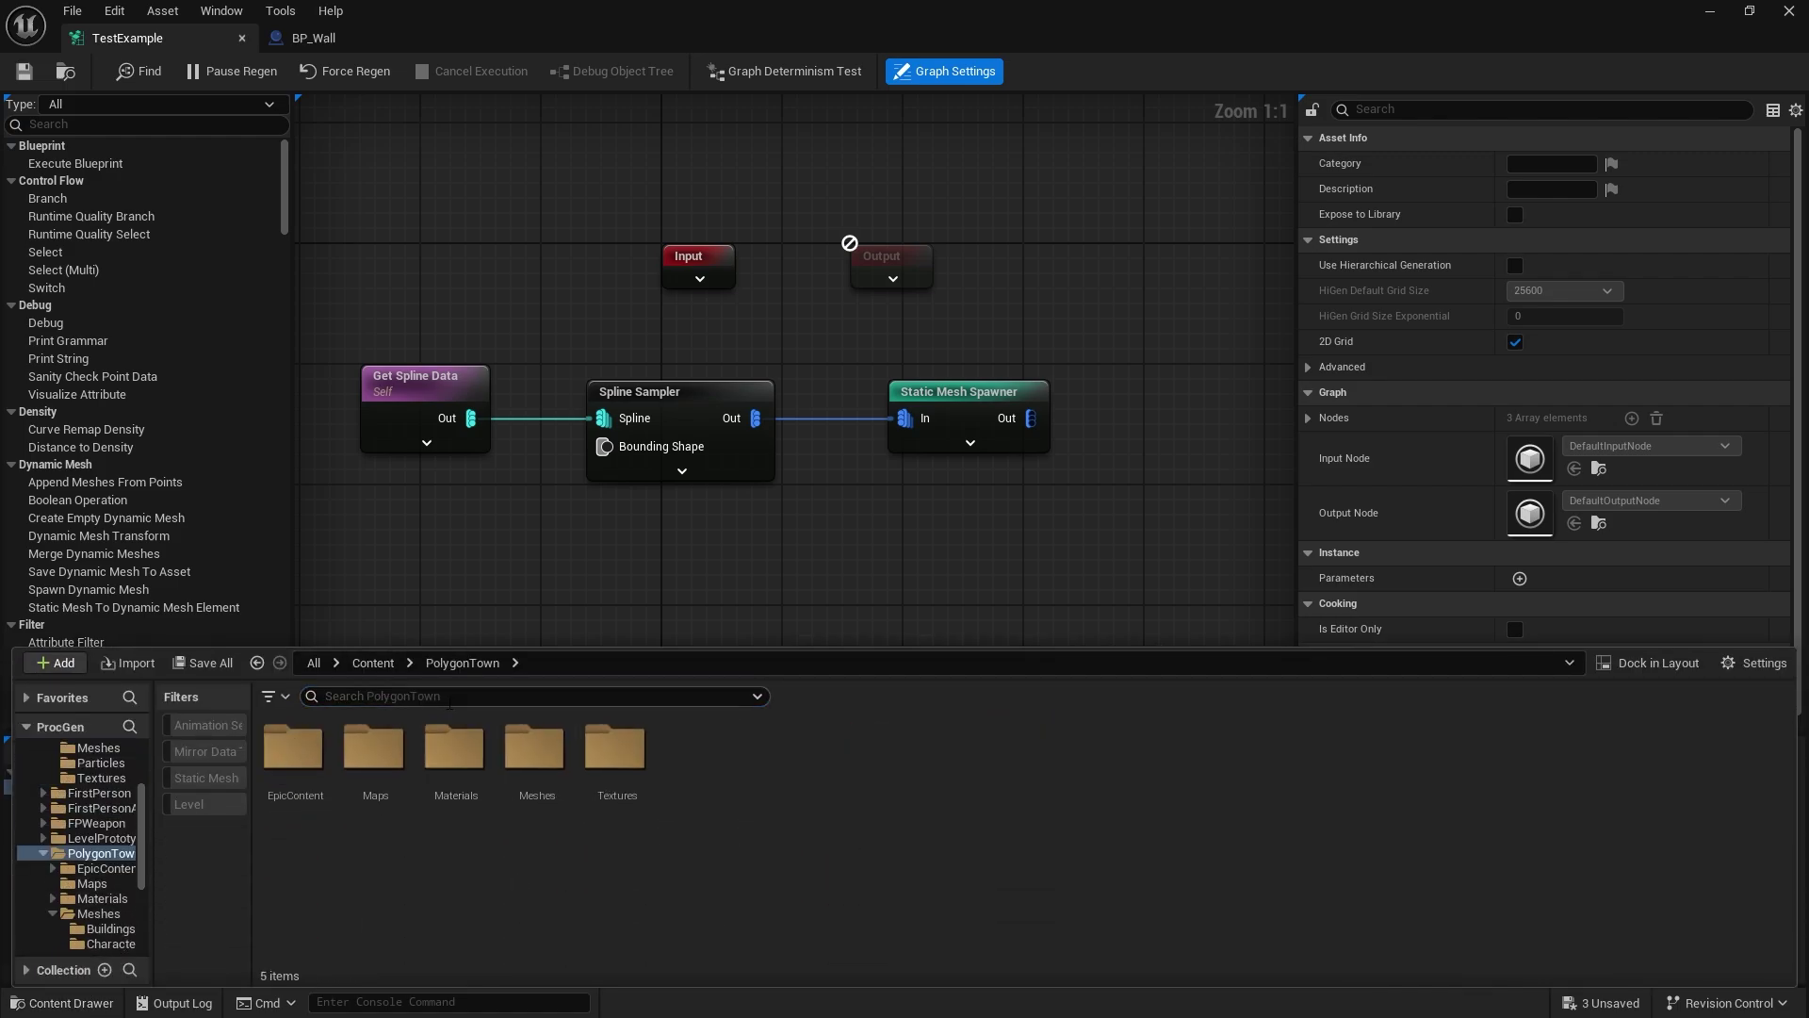
text(fence)
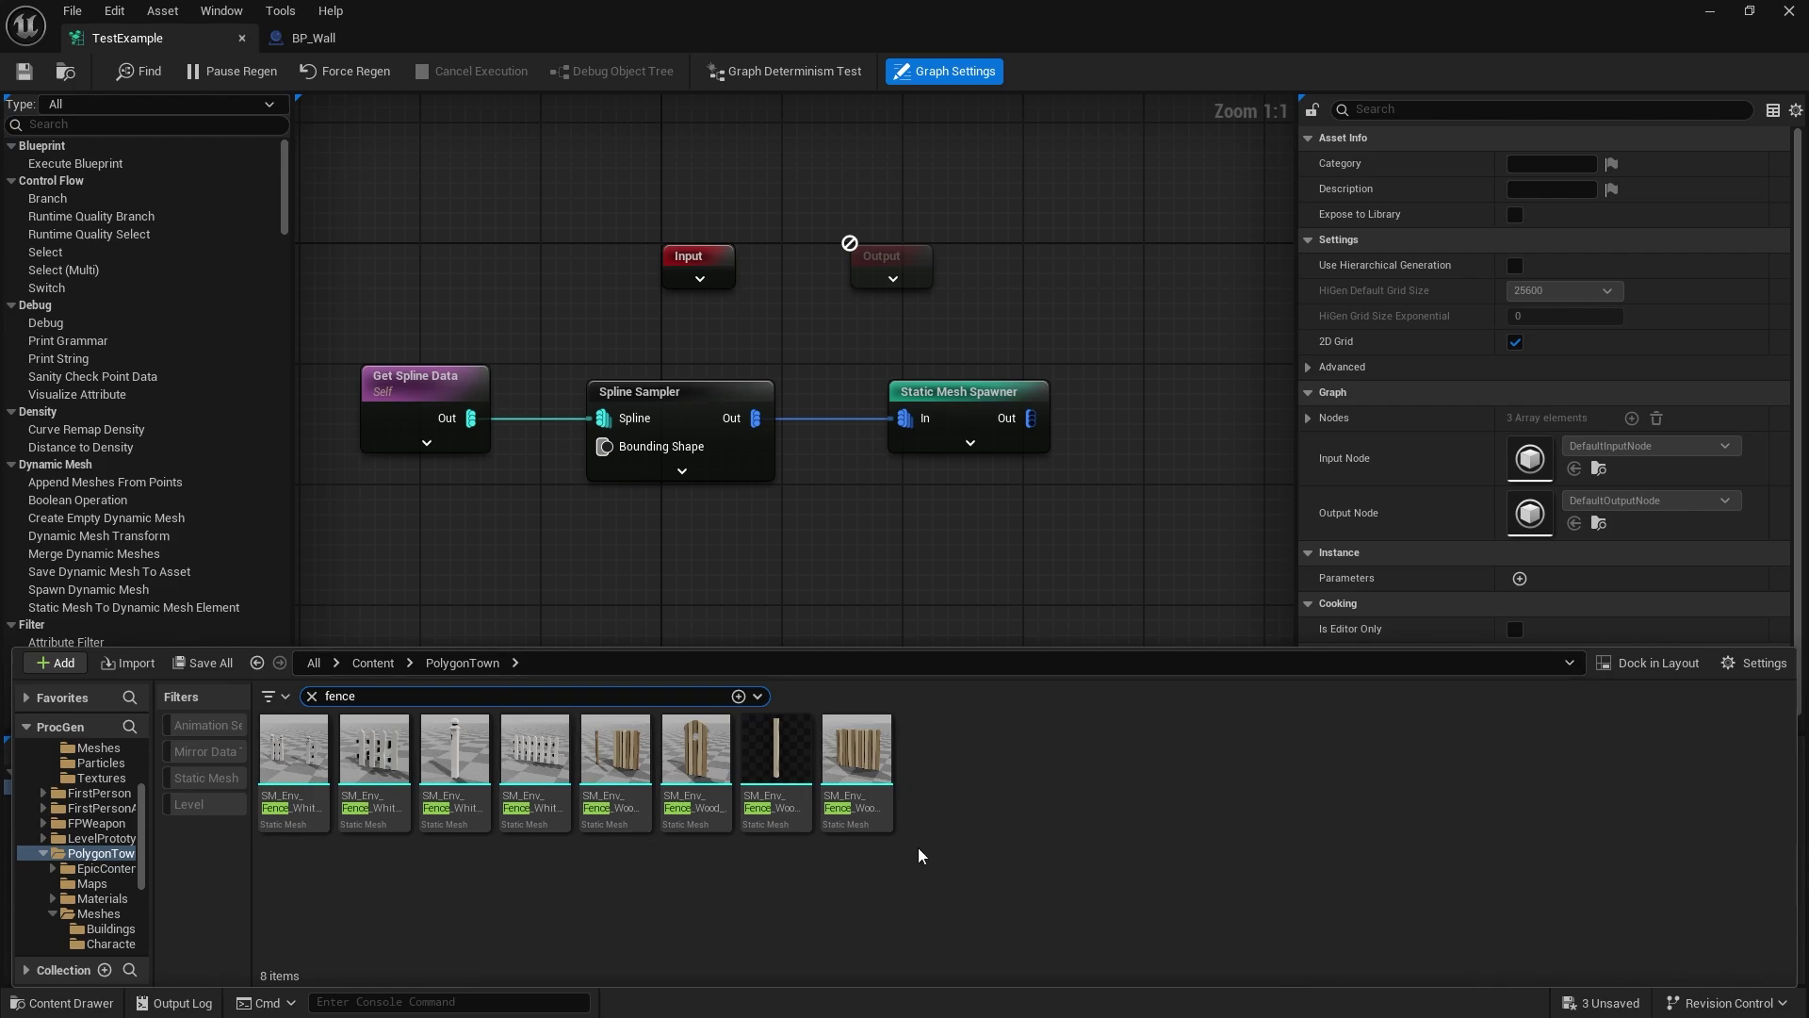
mouse_move(876, 754)
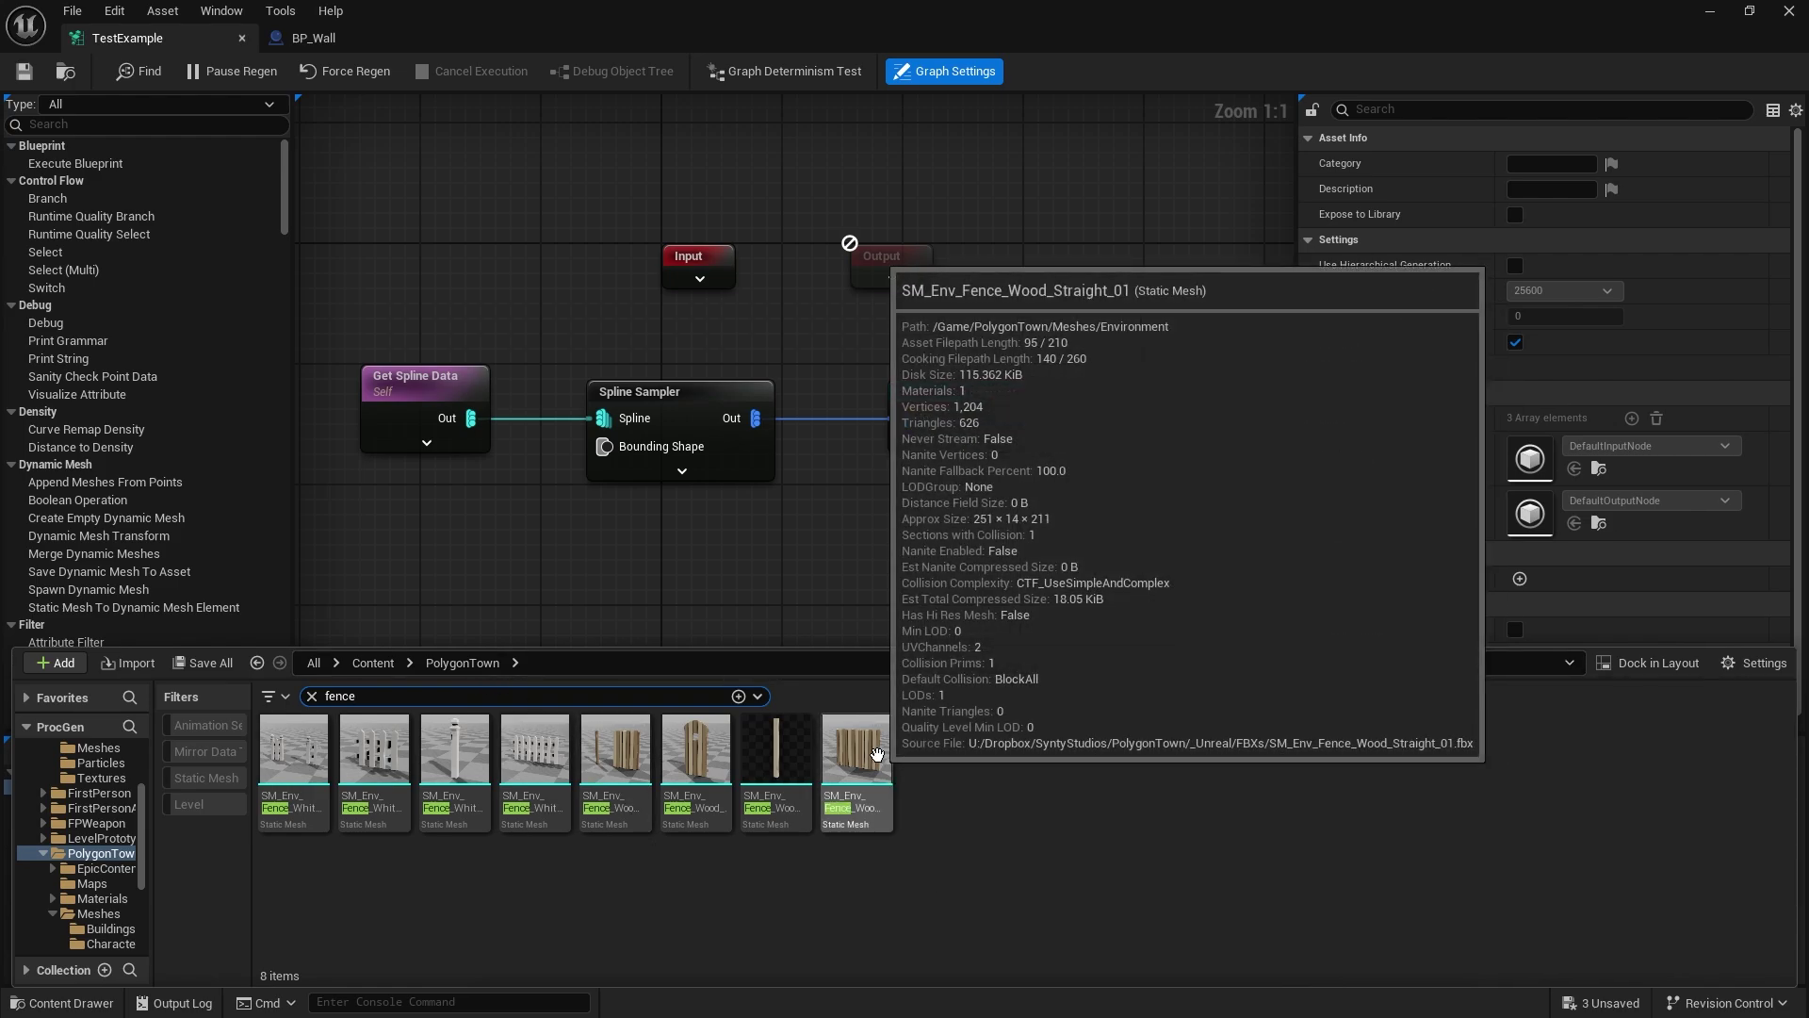
click(877, 754)
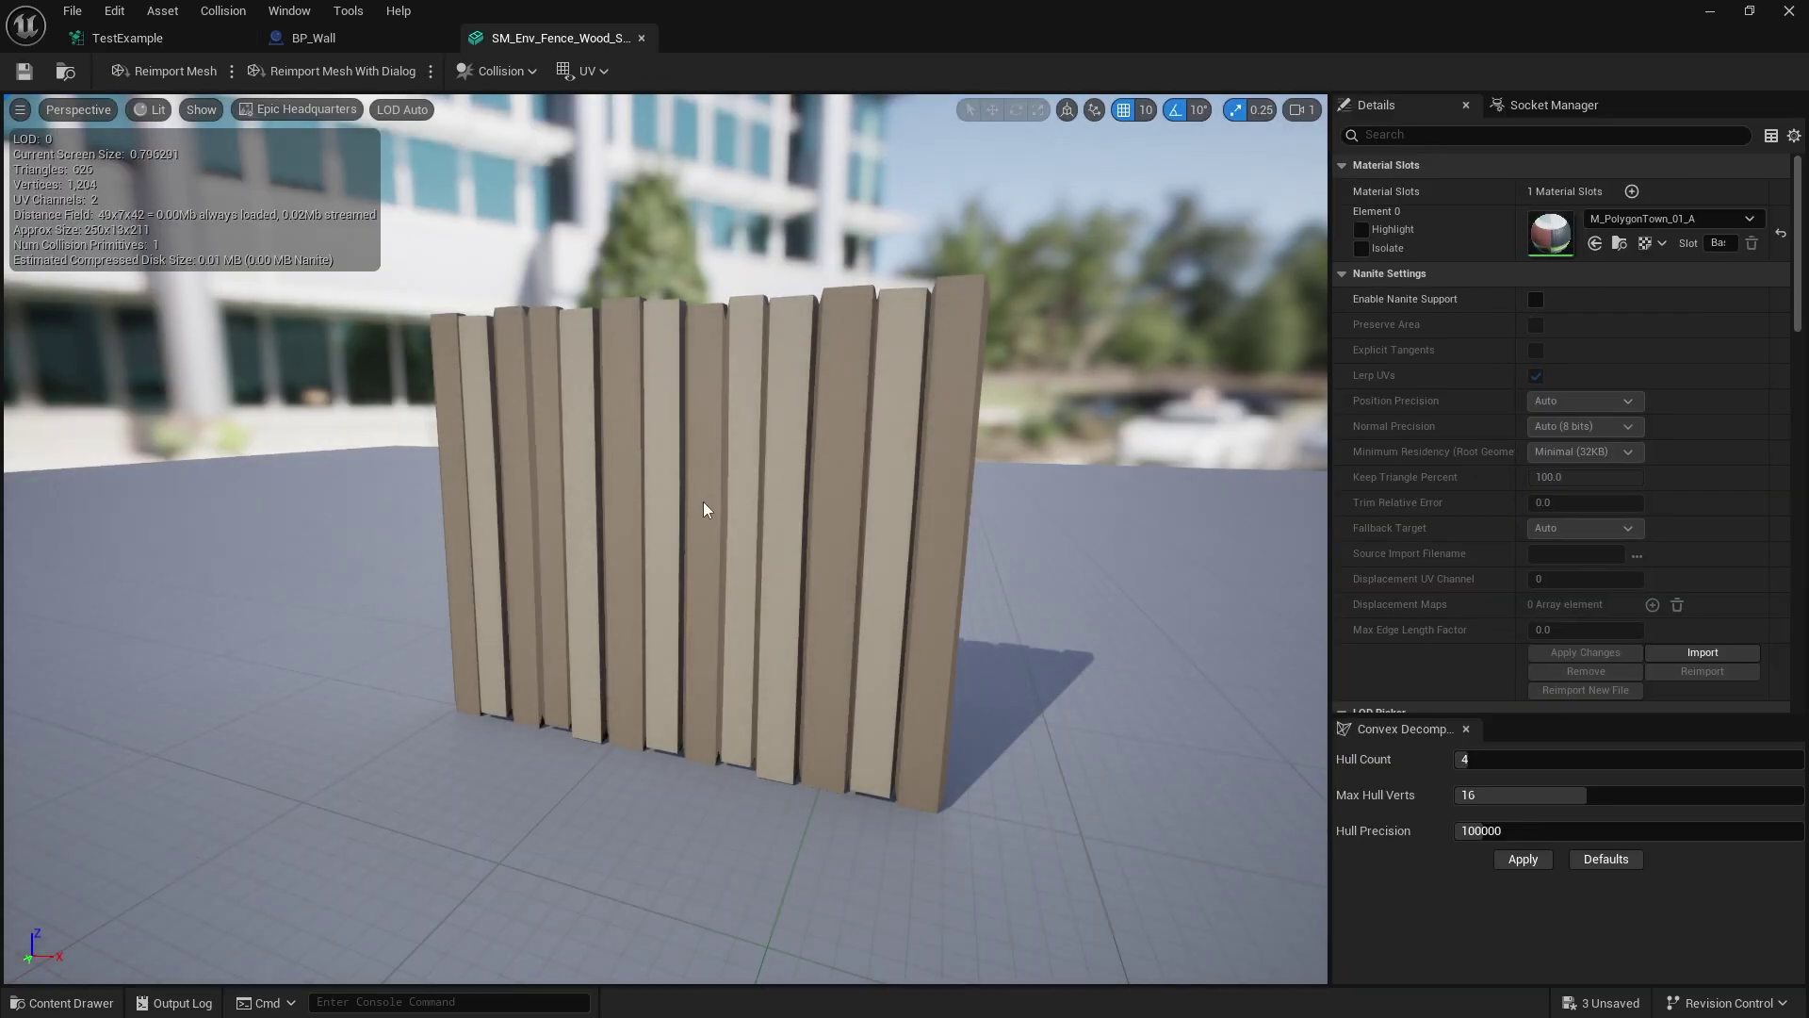
drag(860, 537, 720, 560)
alt+drag(832, 577, 862, 584)
Step: Return to the TestExample graph and add a Spawn Spline Mesh node below the Static Mesh Spawner
click(389, 40)
click(583, 42)
click(148, 45)
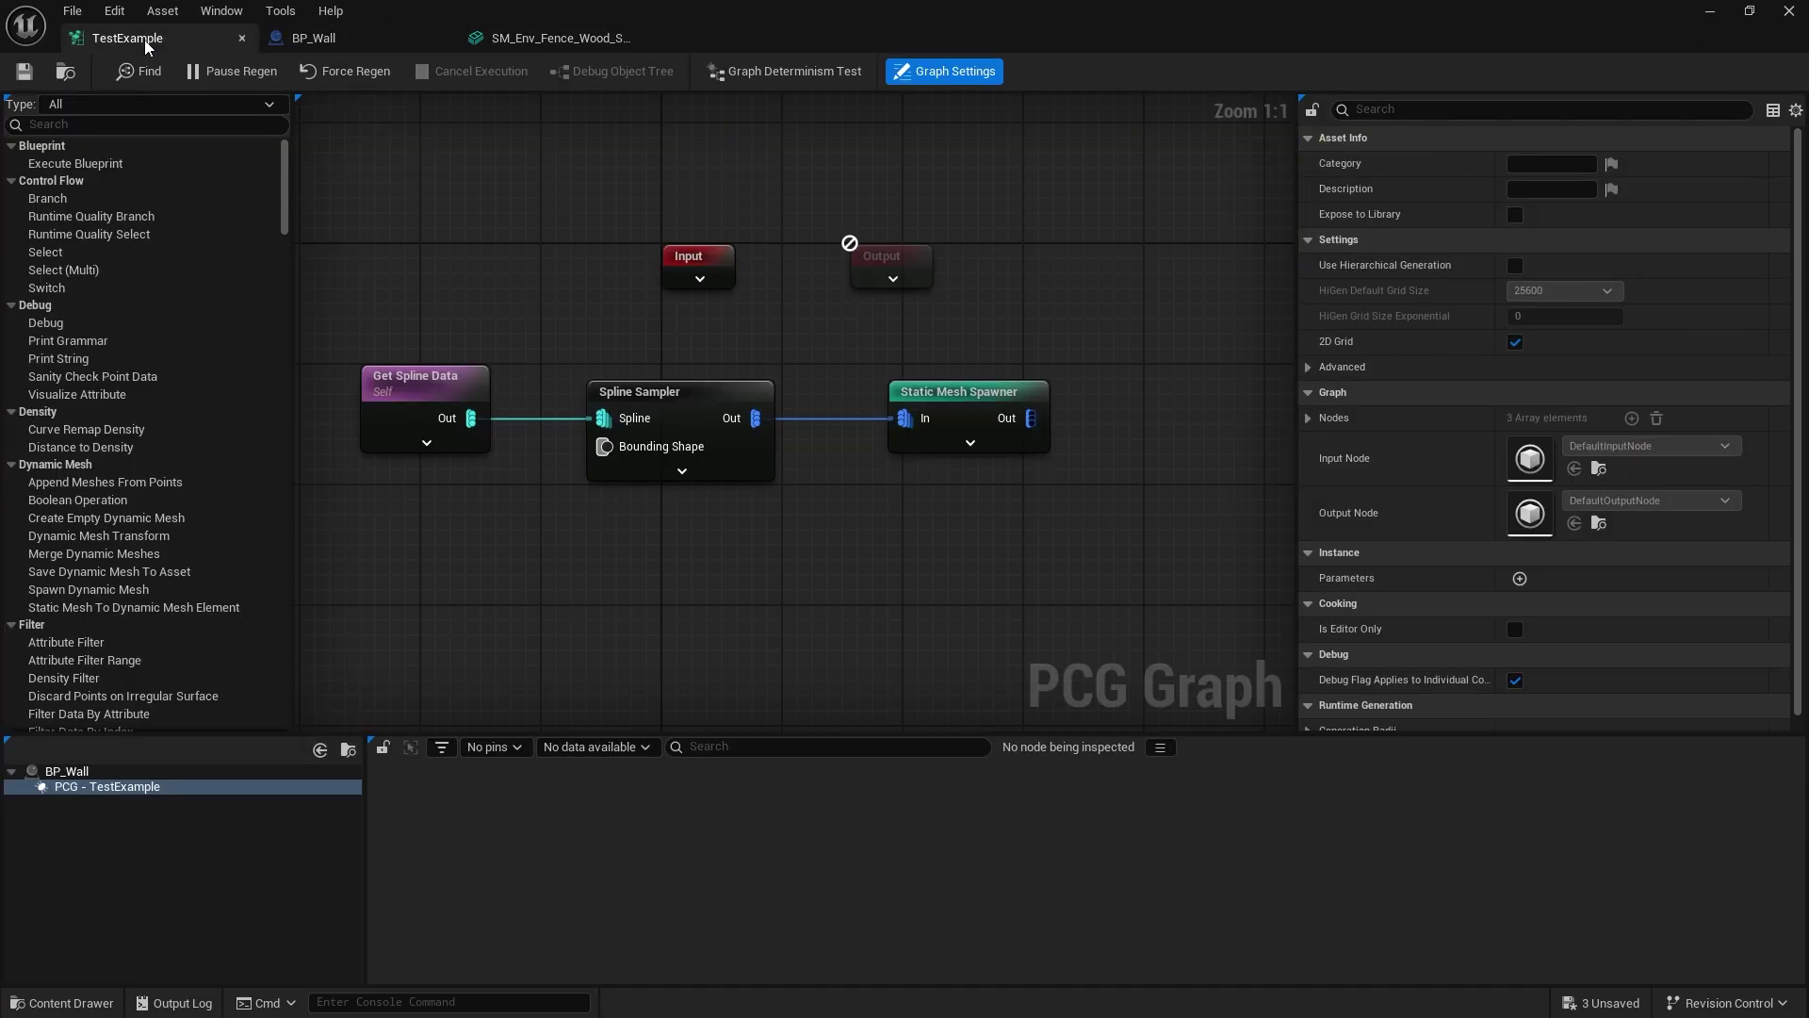
mouse_move(816, 427)
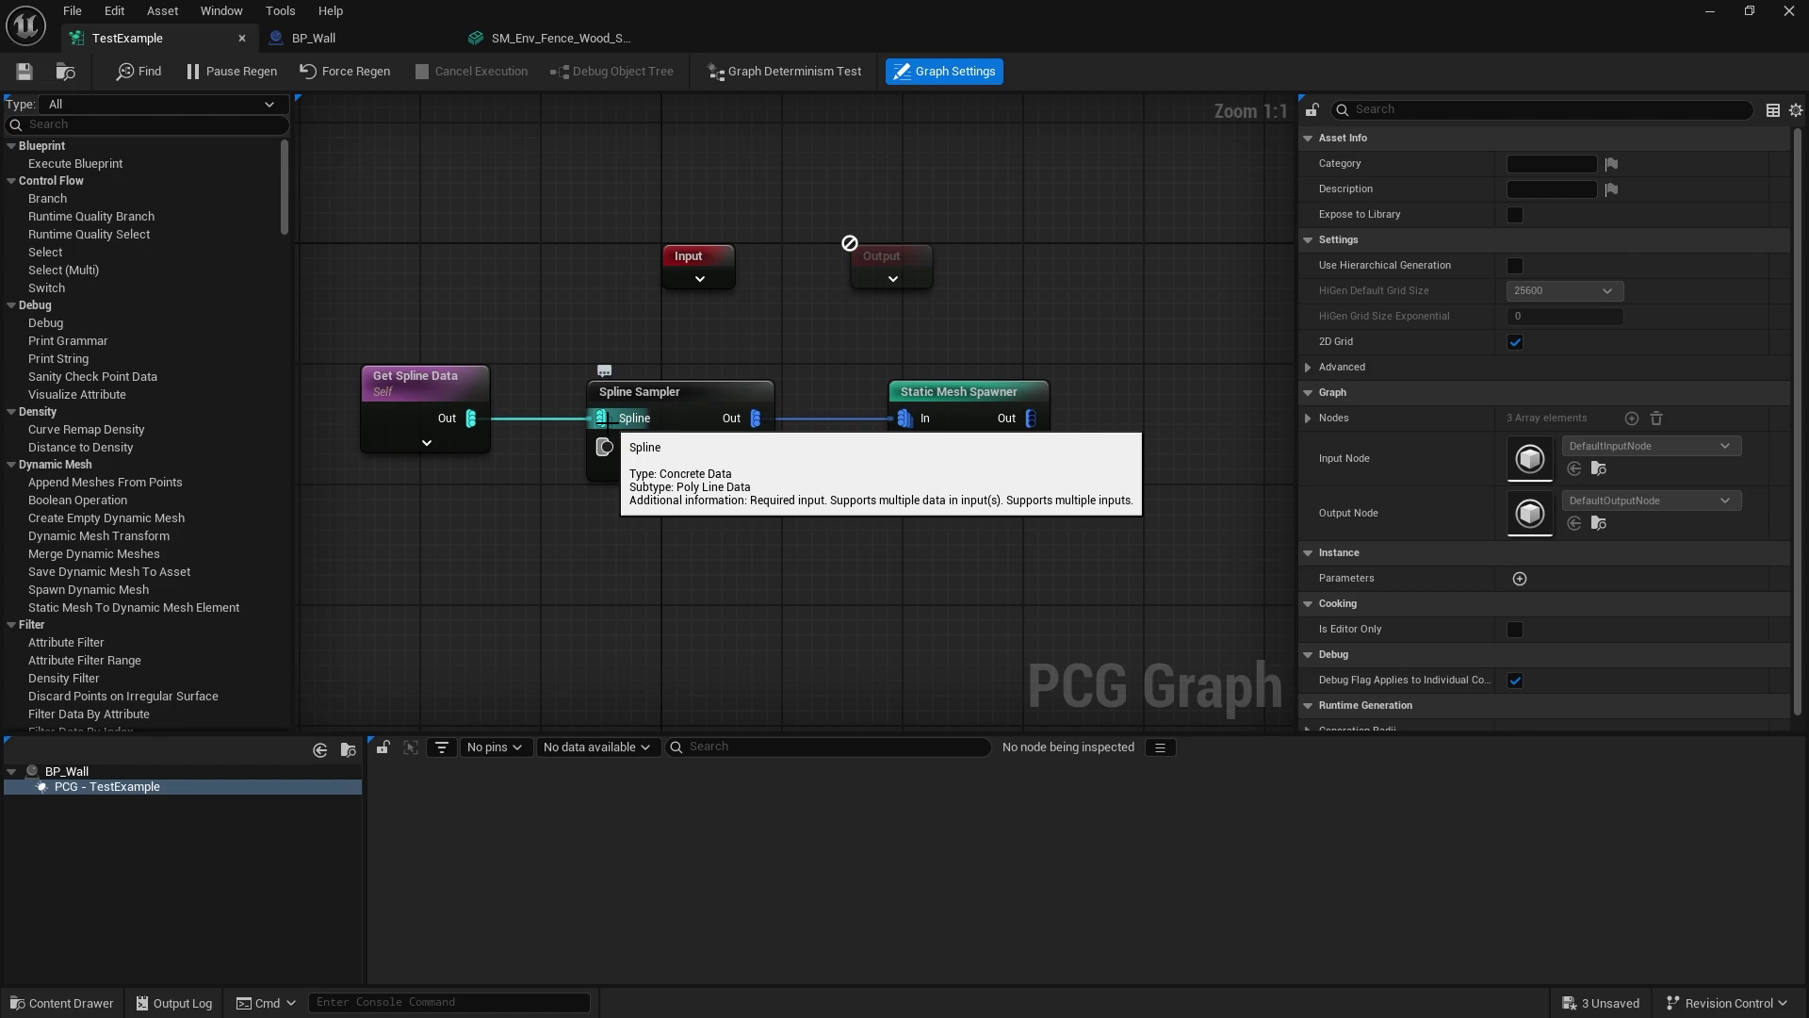
right_drag(805, 542, 753, 528)
right_click(820, 501)
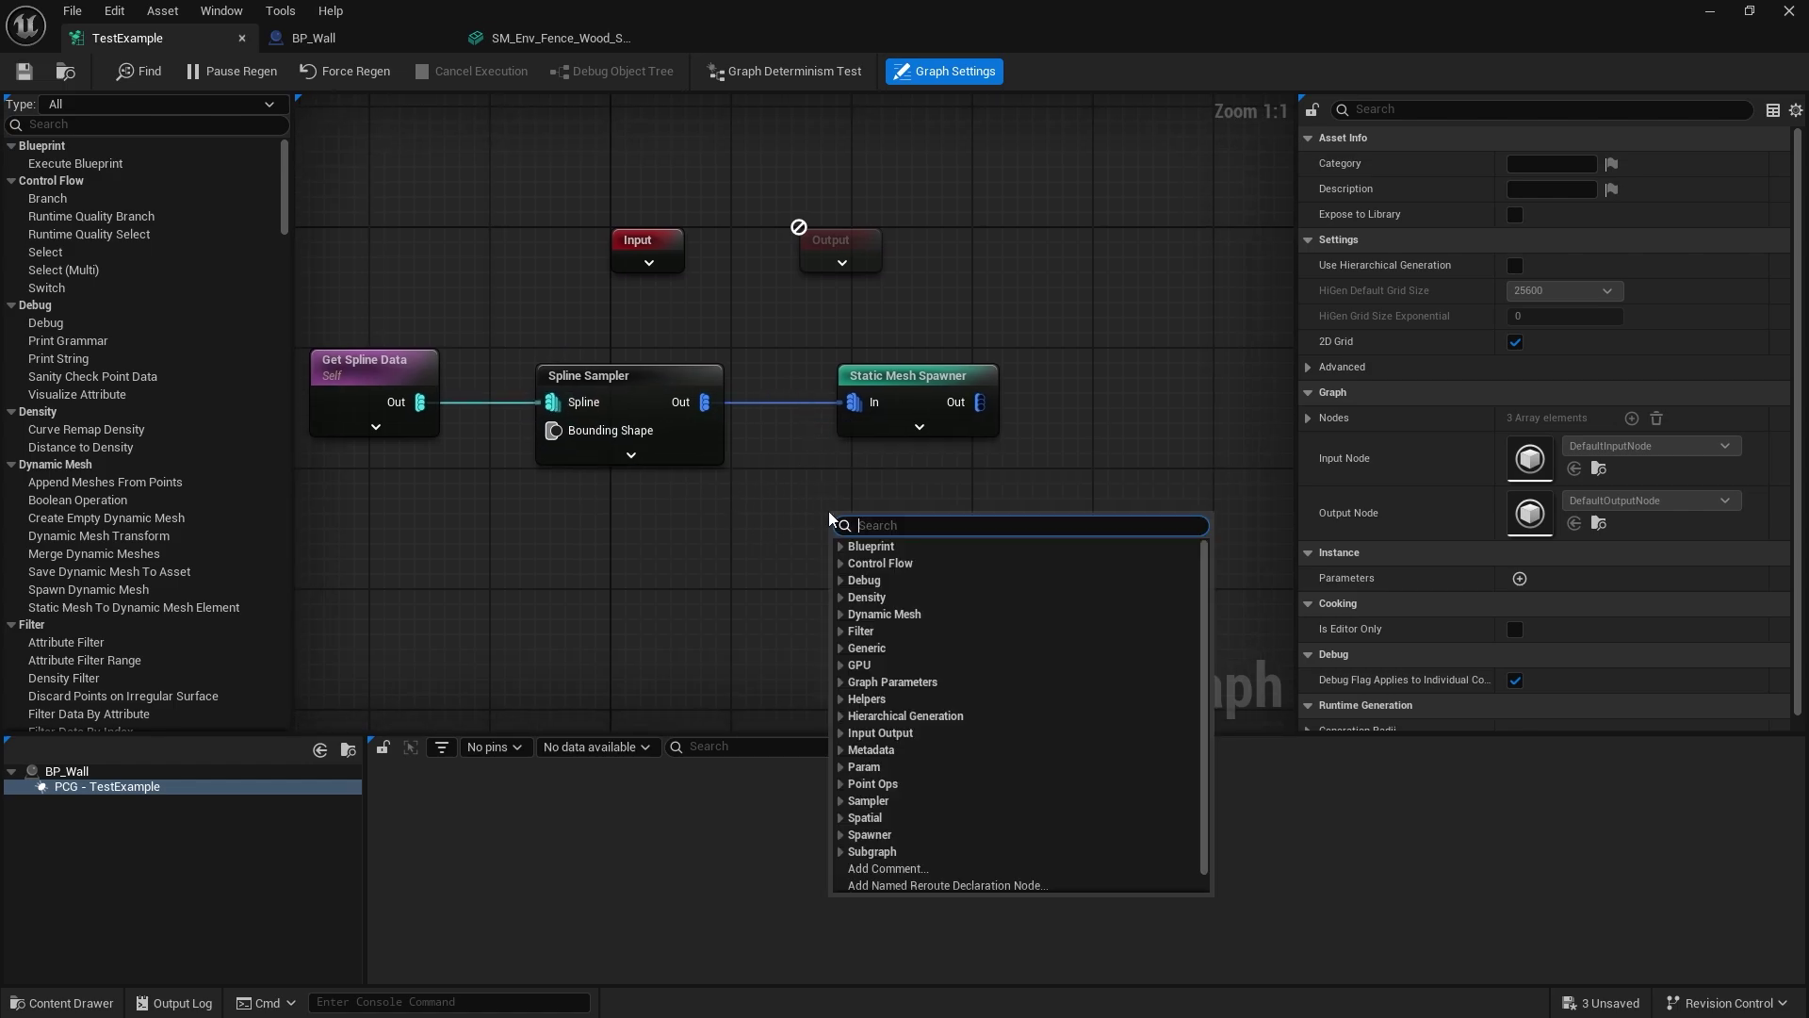
text(splin)
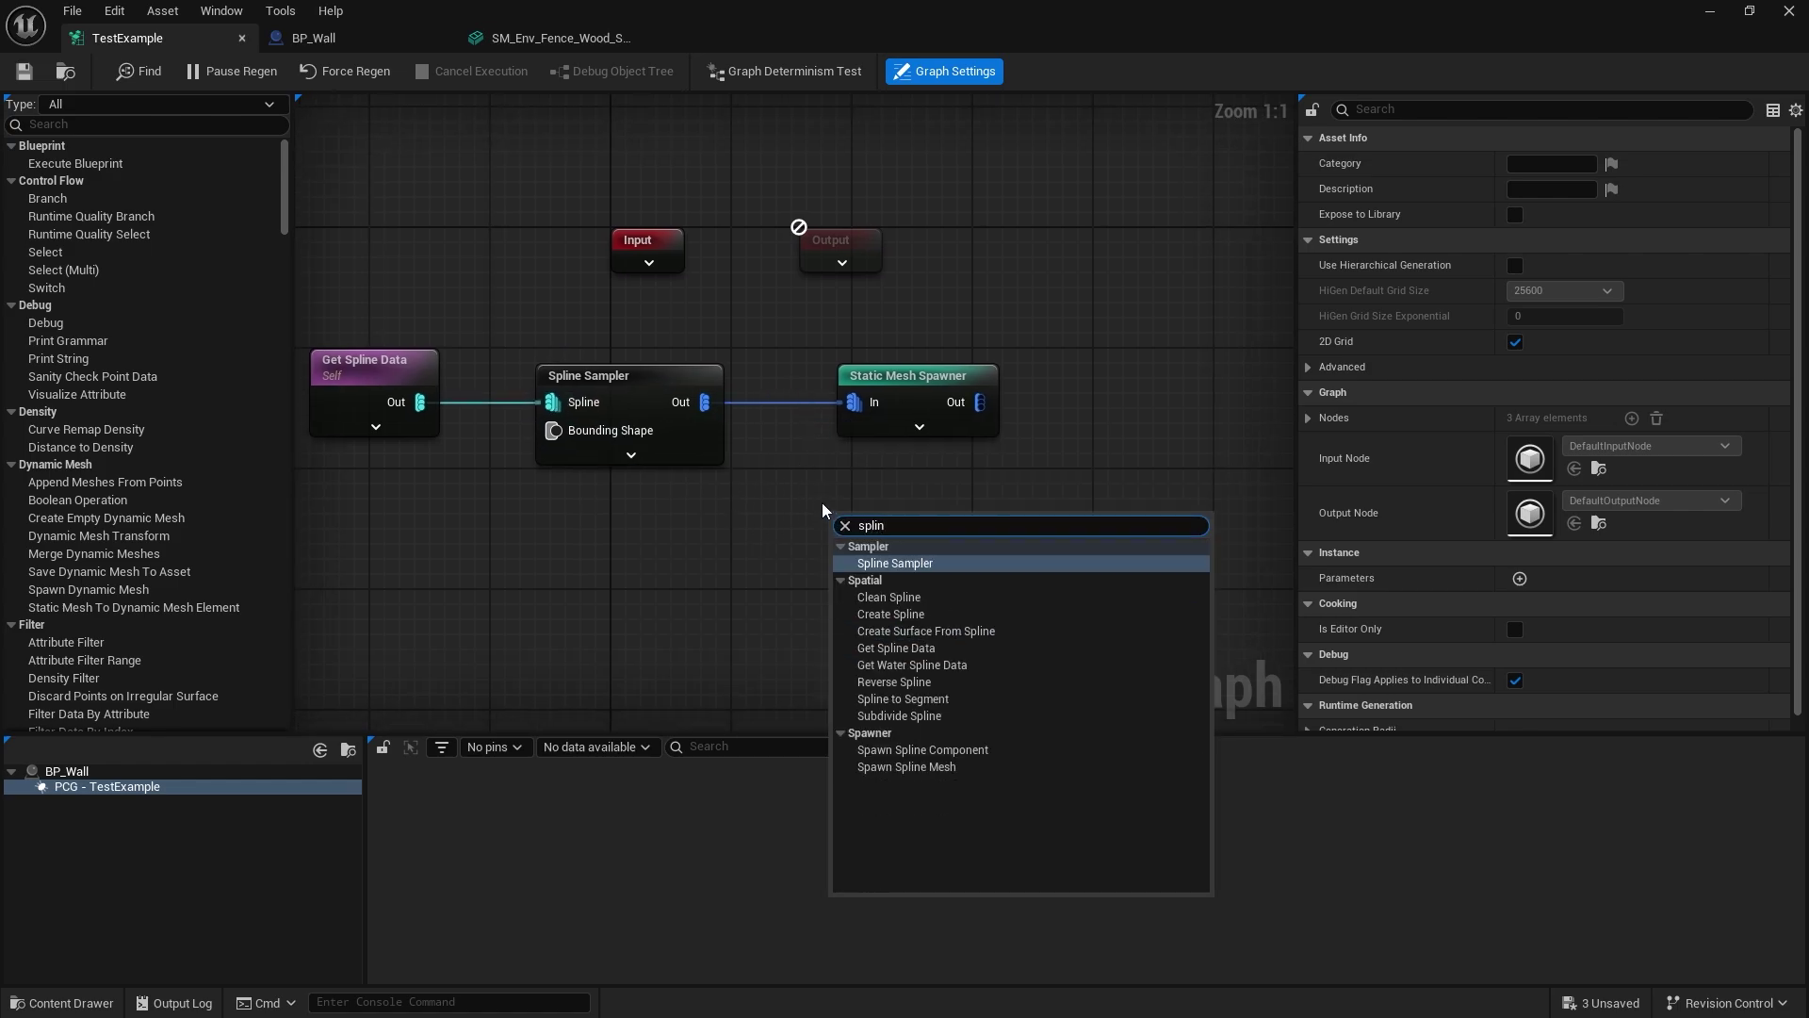
text(e me)
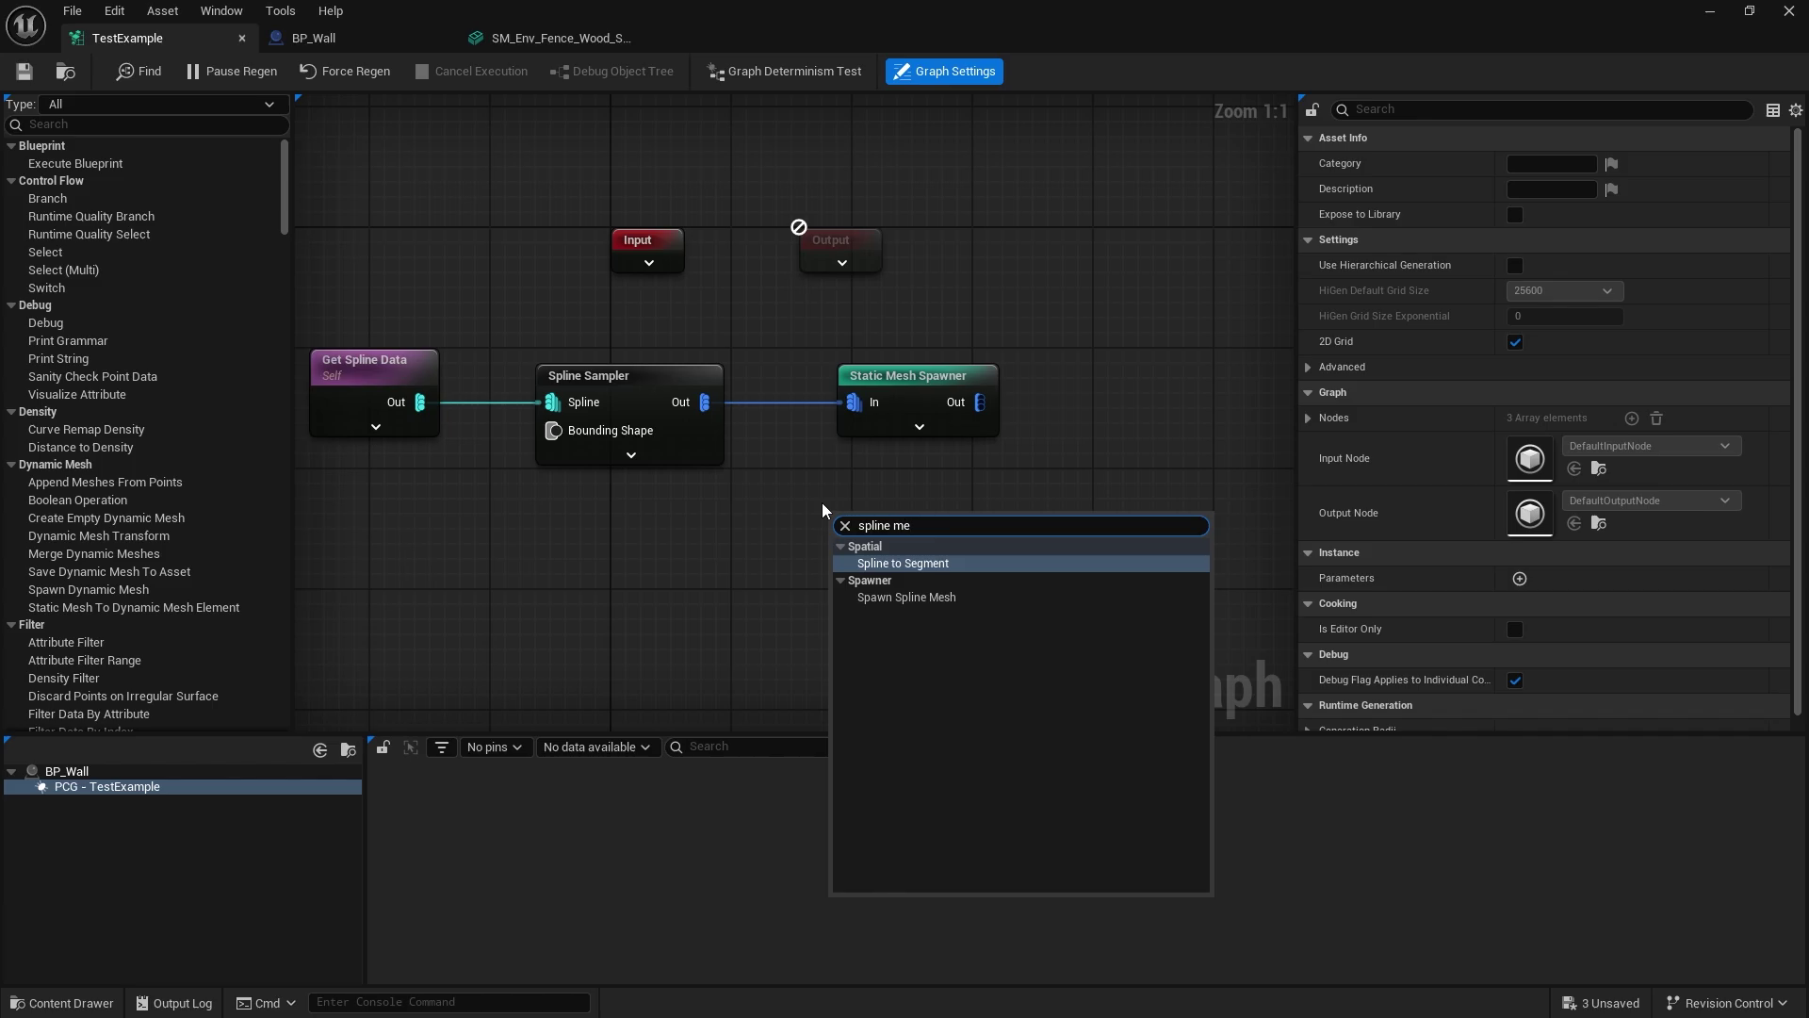
key(Down)
key(Return)
right_drag(844, 549, 757, 503)
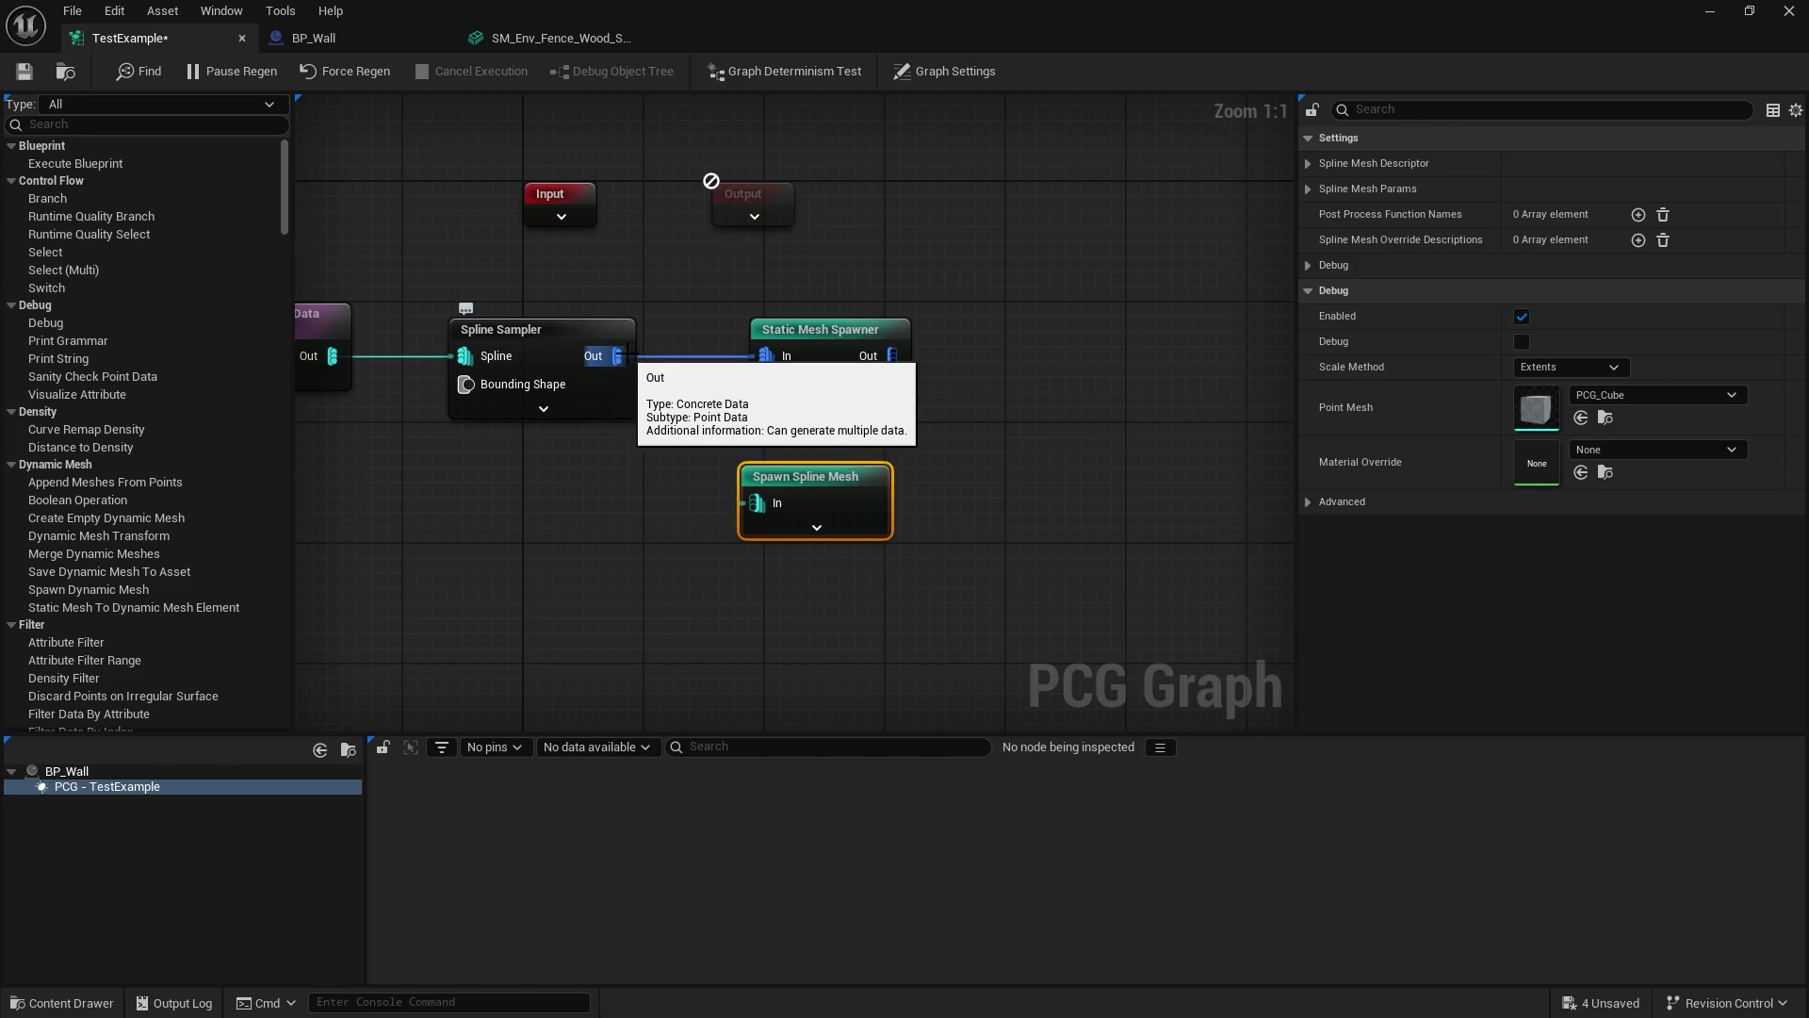
Step: Connect Get Spline Data's output to the Spawn Spline Mesh node's input and line the two nodes up below the Spline Sampler
drag(787, 480, 827, 499)
right_drag(353, 360, 615, 342)
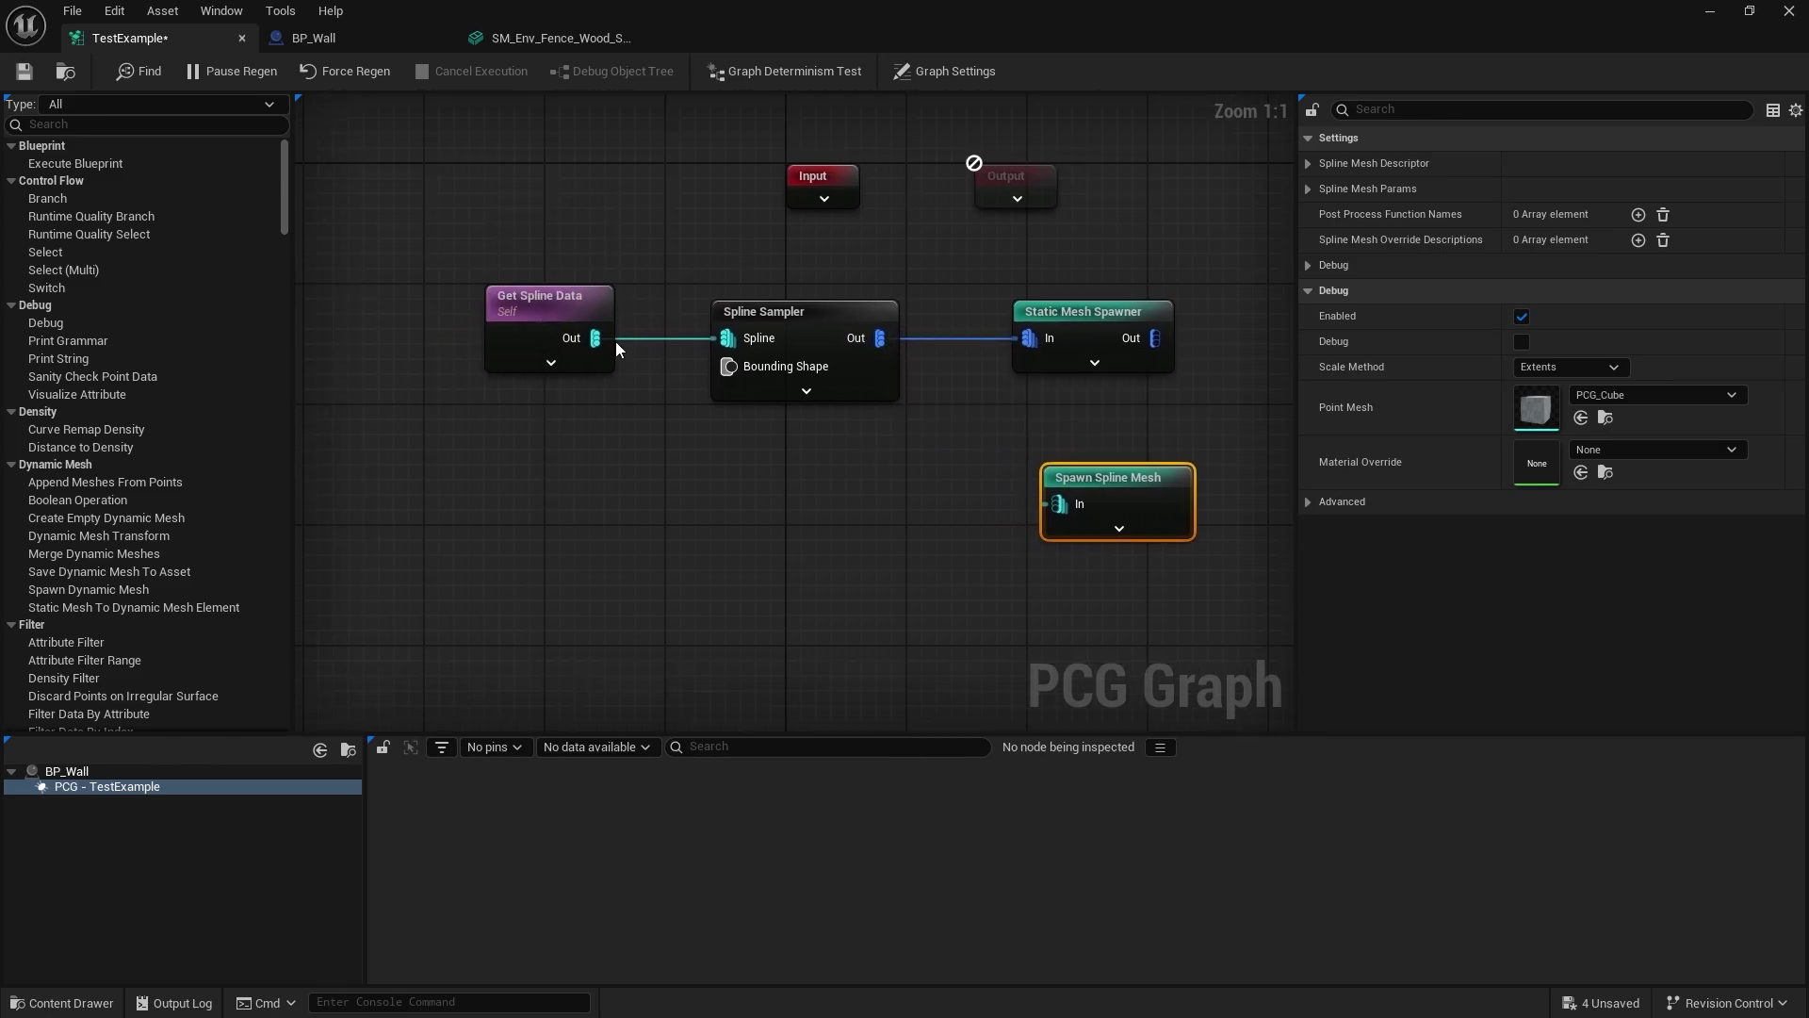
drag(610, 341, 1088, 449)
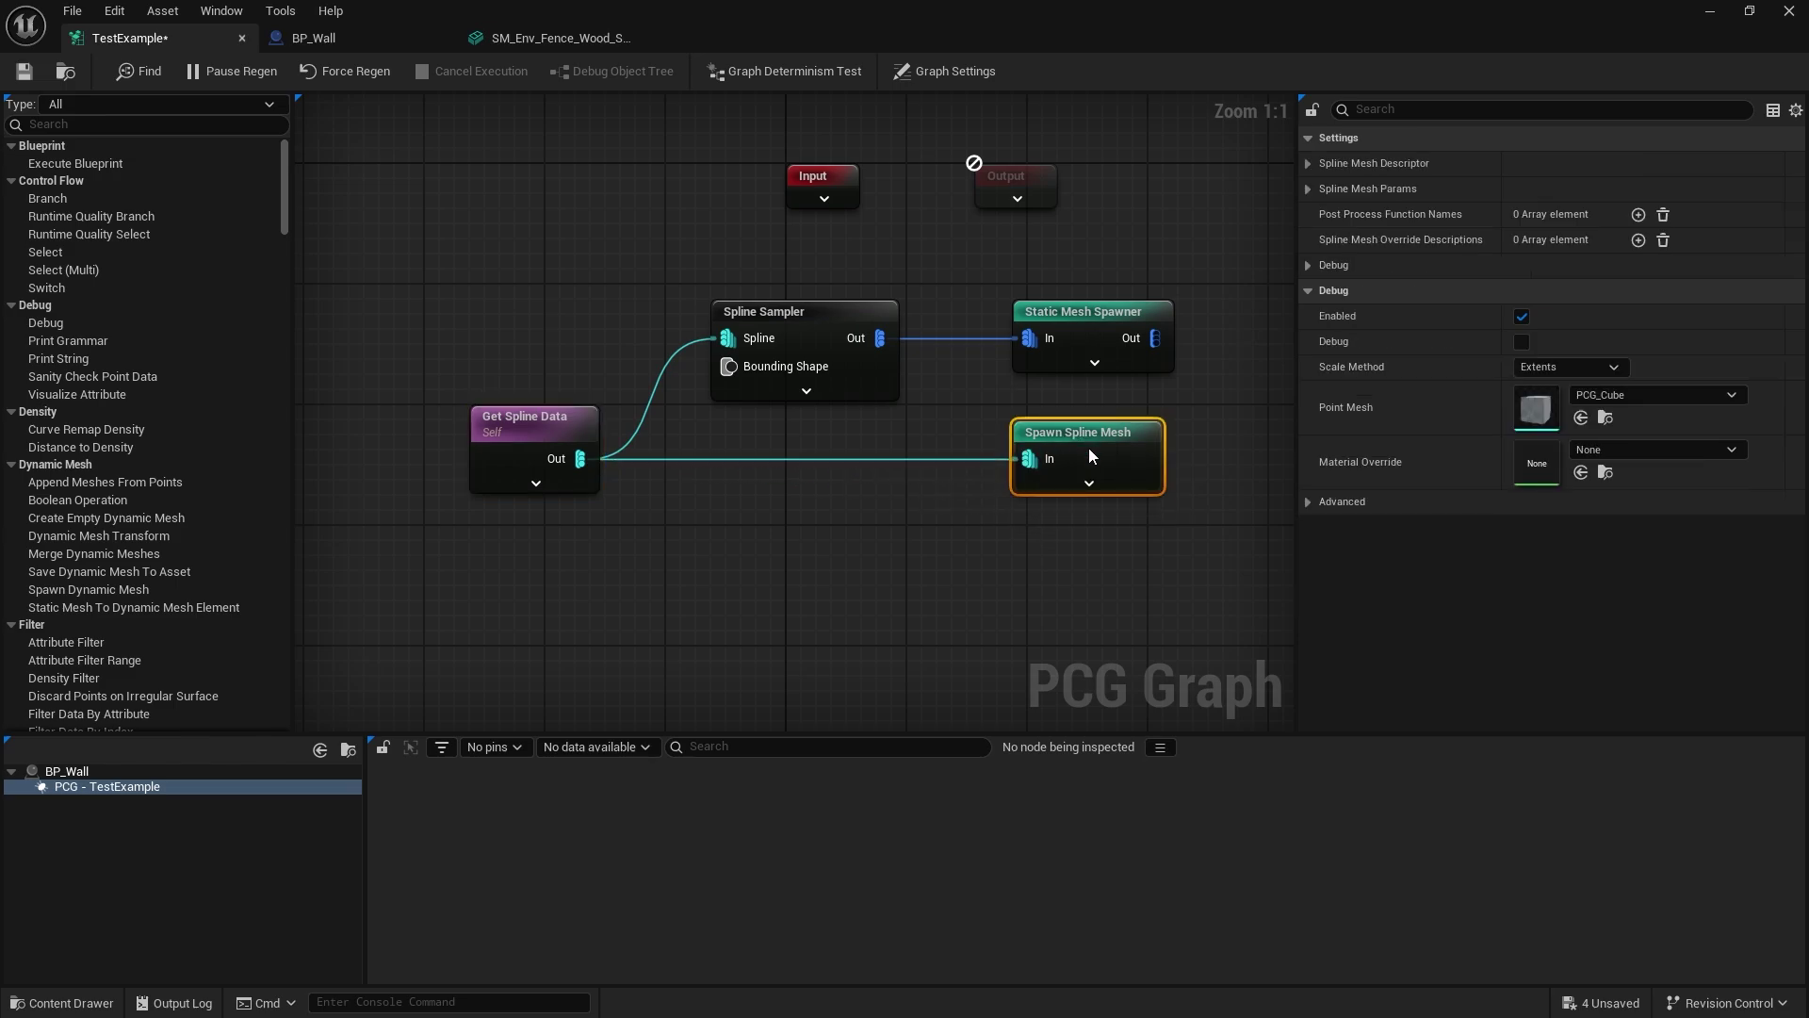
Step: Assign SM_Env_Fence_Wood_Straight_01 as the static mesh in the Spawn Spline Mesh node's descriptor and save the graph
click(1306, 192)
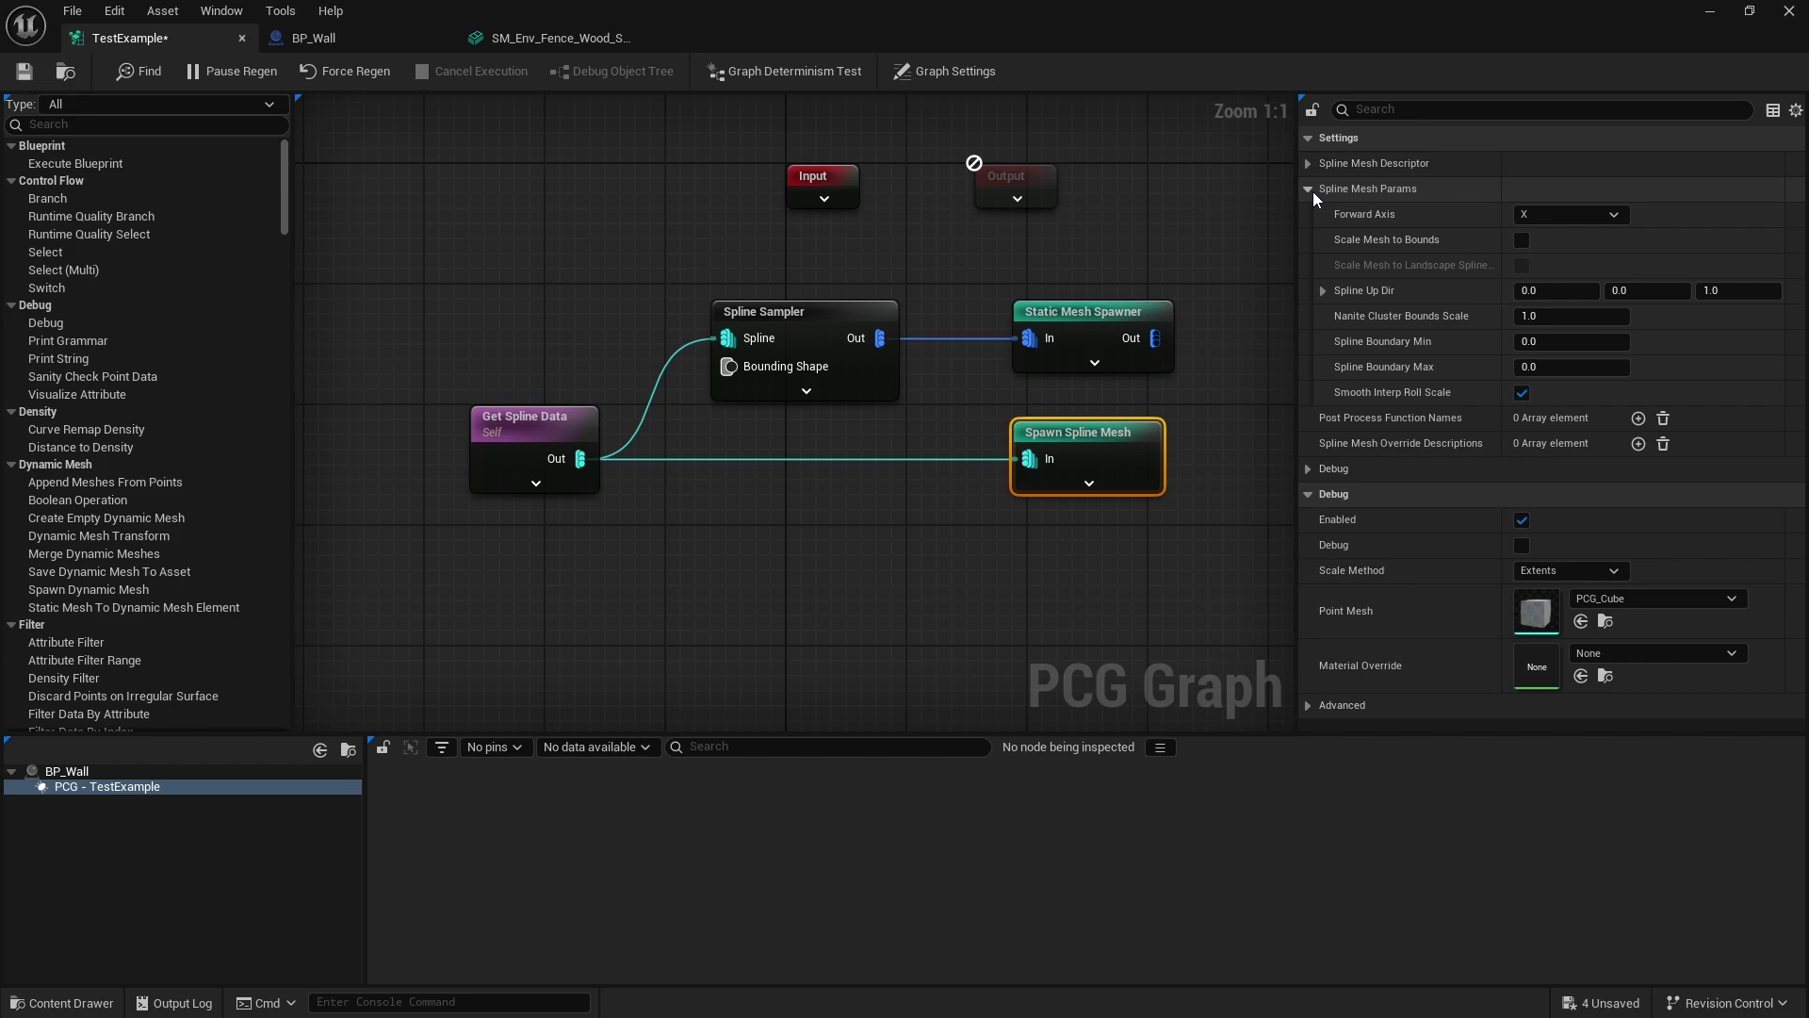
click(1310, 190)
click(1308, 164)
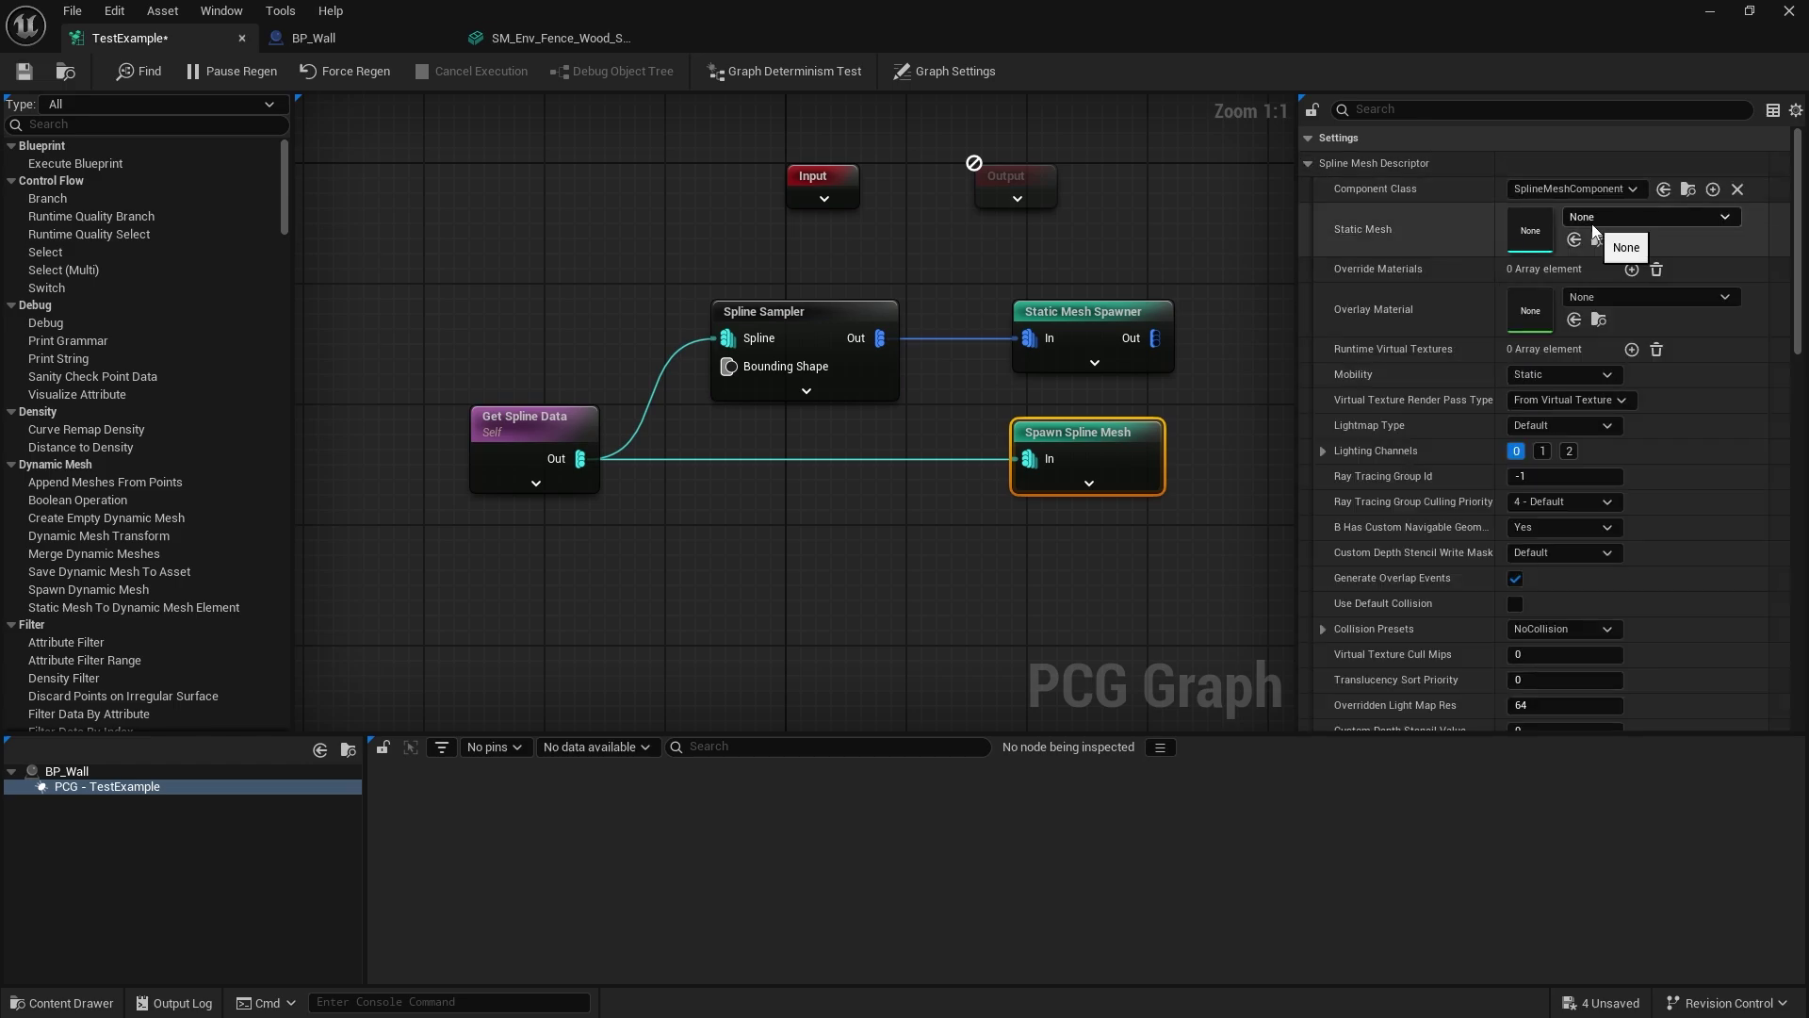
click(1574, 239)
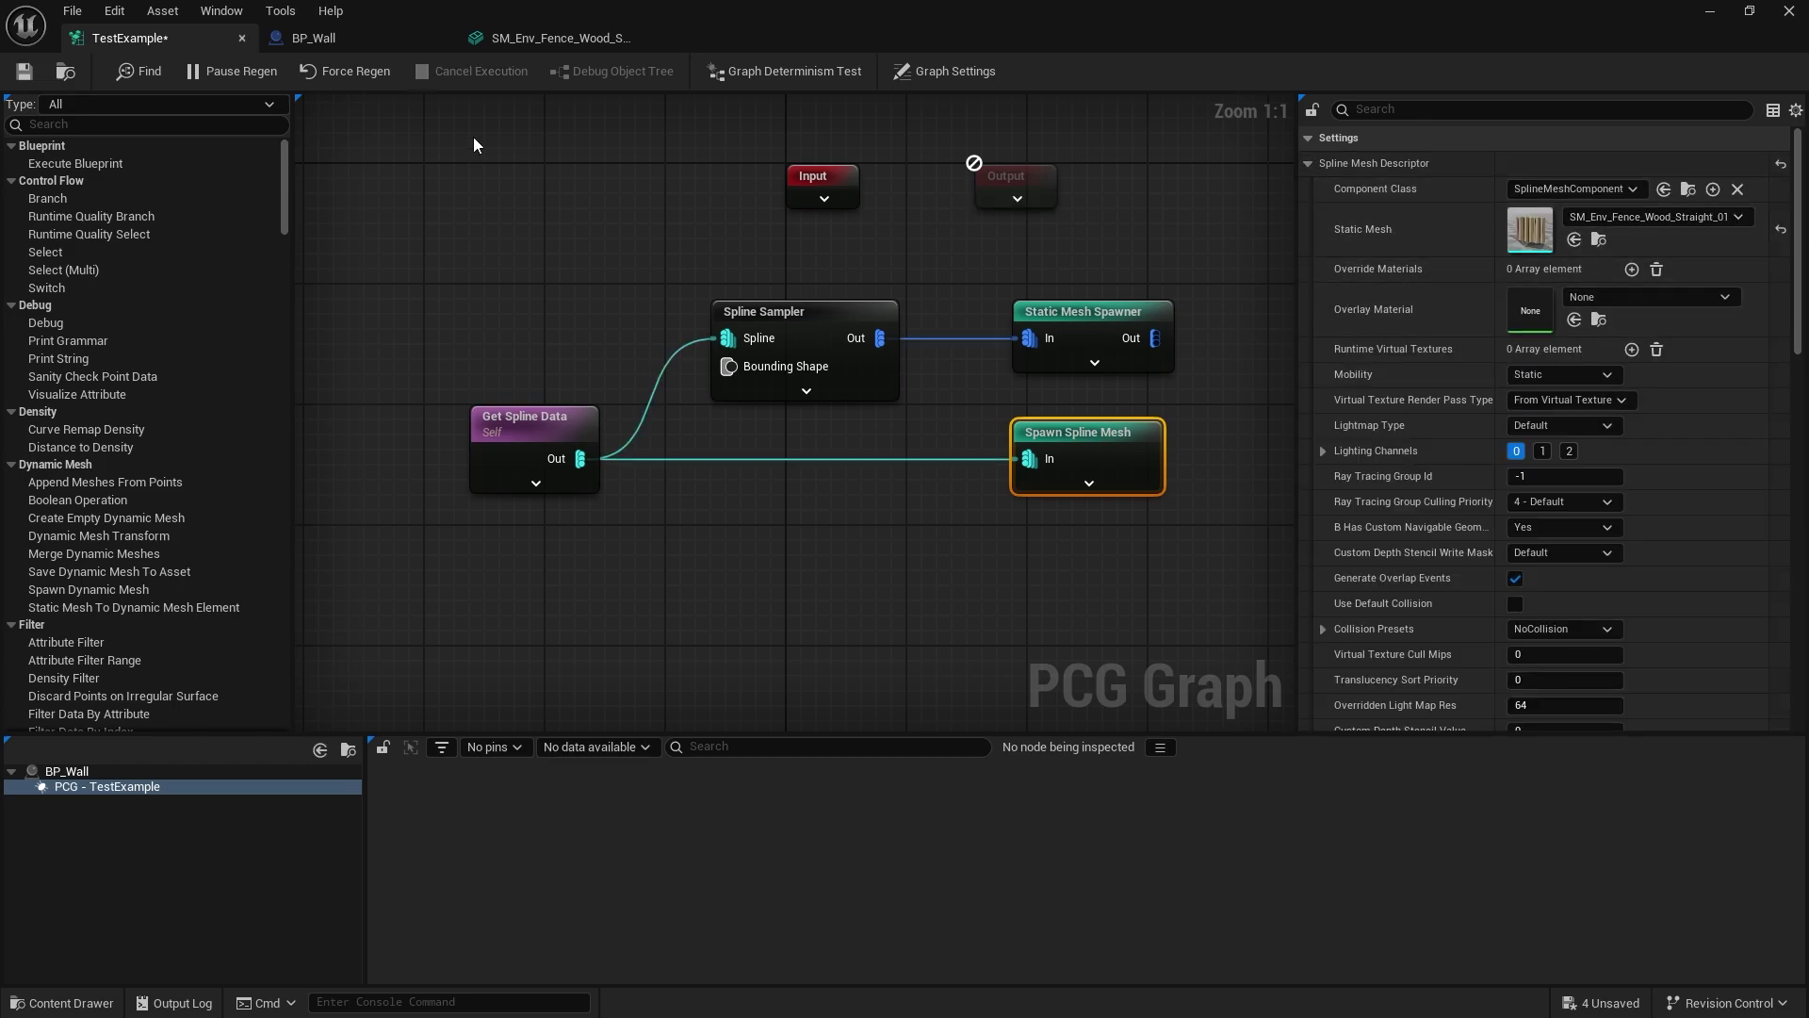
click(24, 70)
Step: Return to the level and examine how the wooden fence mesh follows BP_Wall's spline between the posts
click(1710, 11)
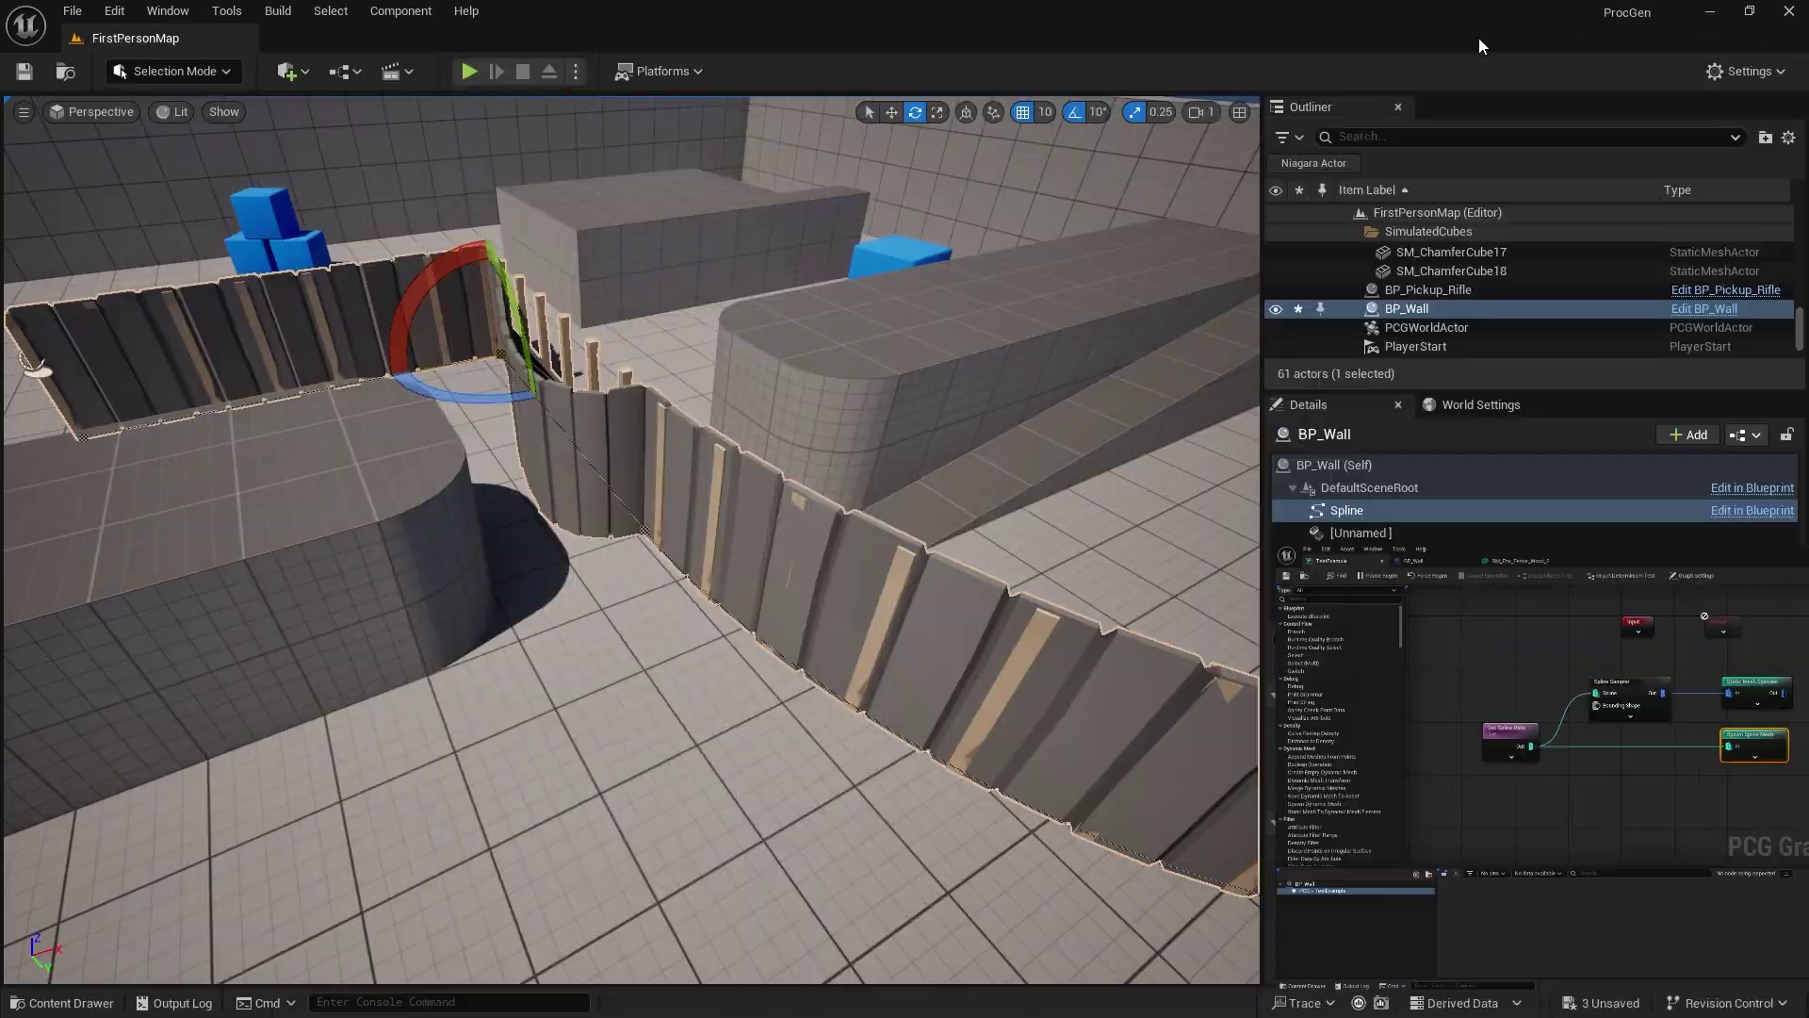
right_drag(650, 558, 867, 480)
key(w)
key(s)
key(w)
key(a)
key(w)
right_drag(566, 490, 627, 518)
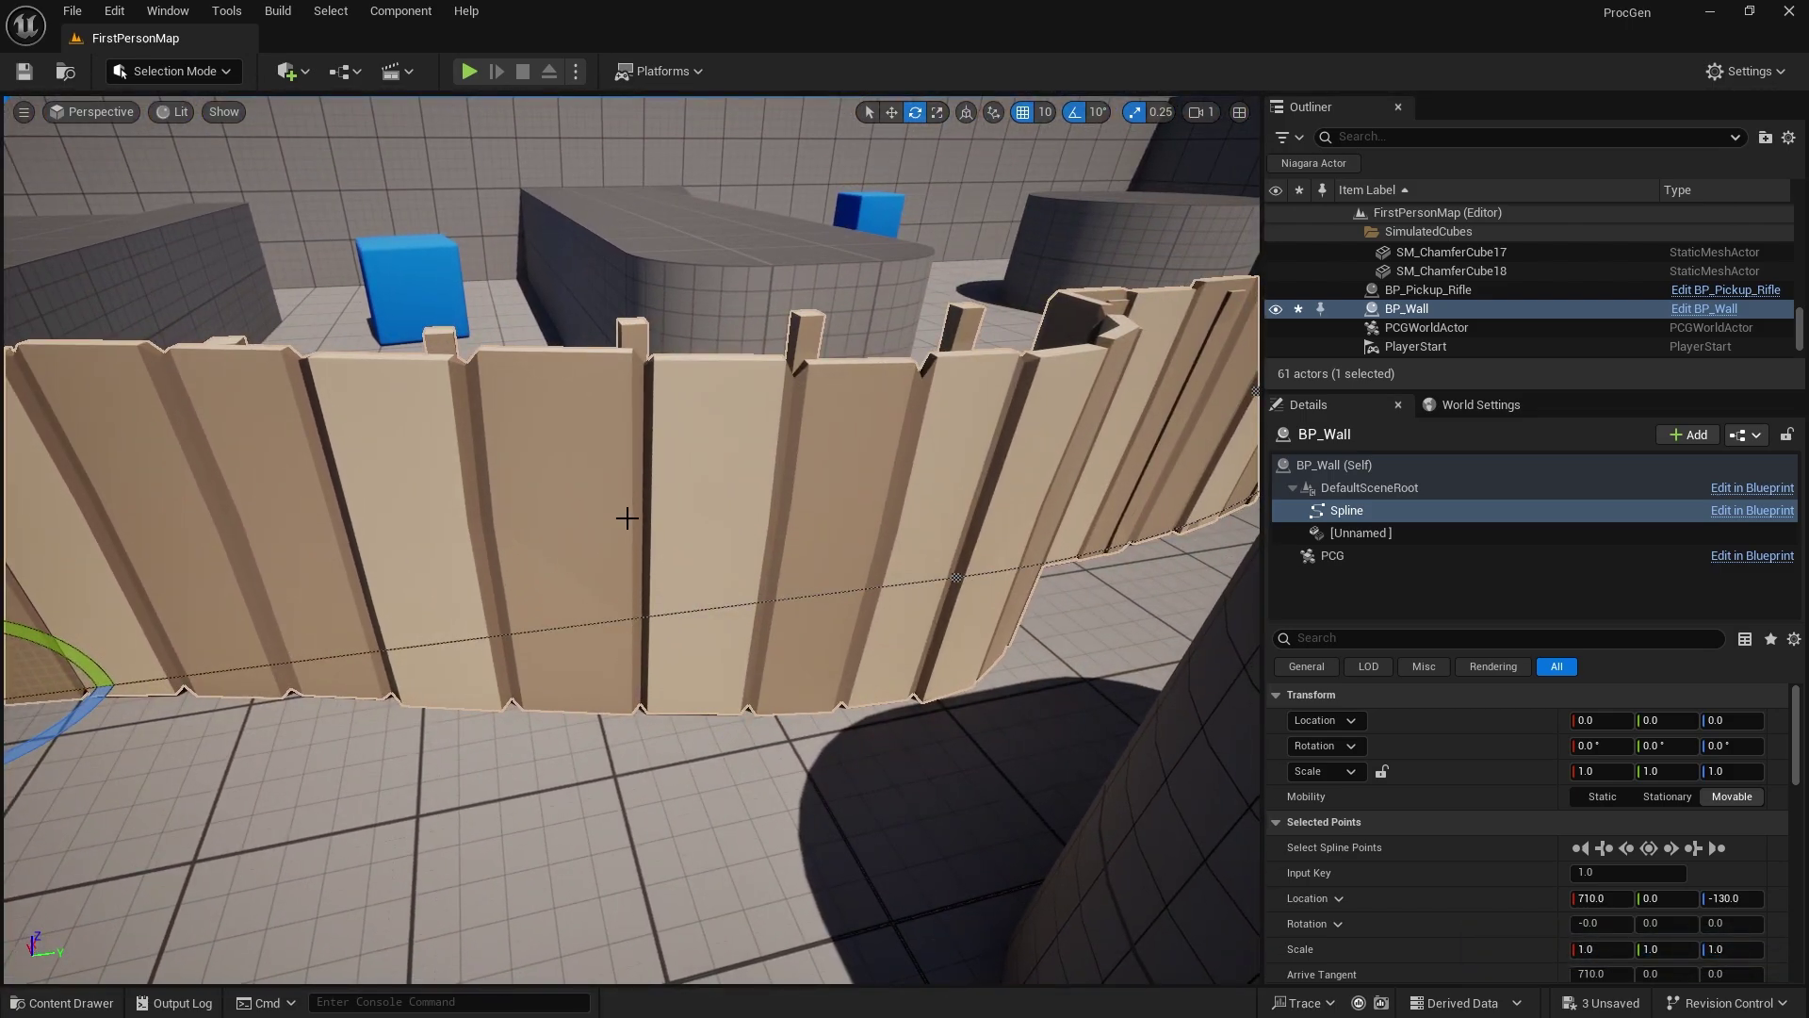
Step: Check the wooden fence mesh's approximate size, and set the Spline Sampler's Distance Increment to 250 in TestExample, saving the graph
click(70, 1002)
double_click(857, 571)
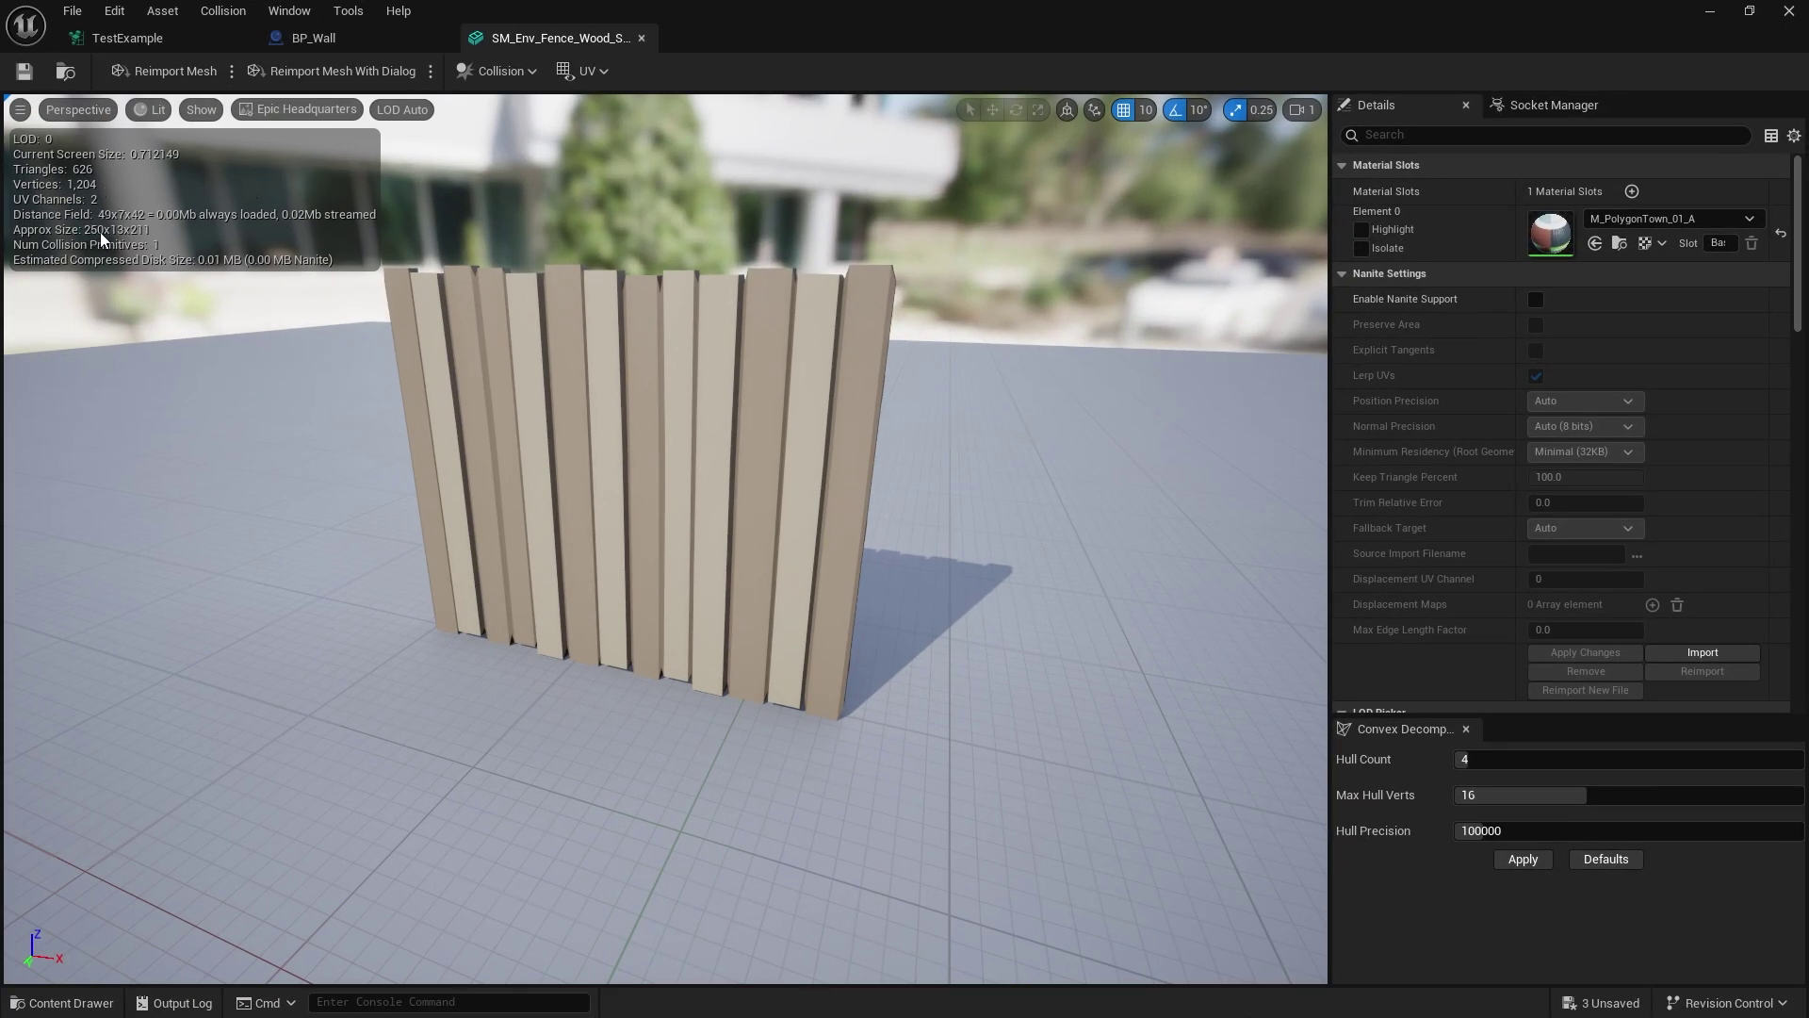
click(376, 37)
click(188, 40)
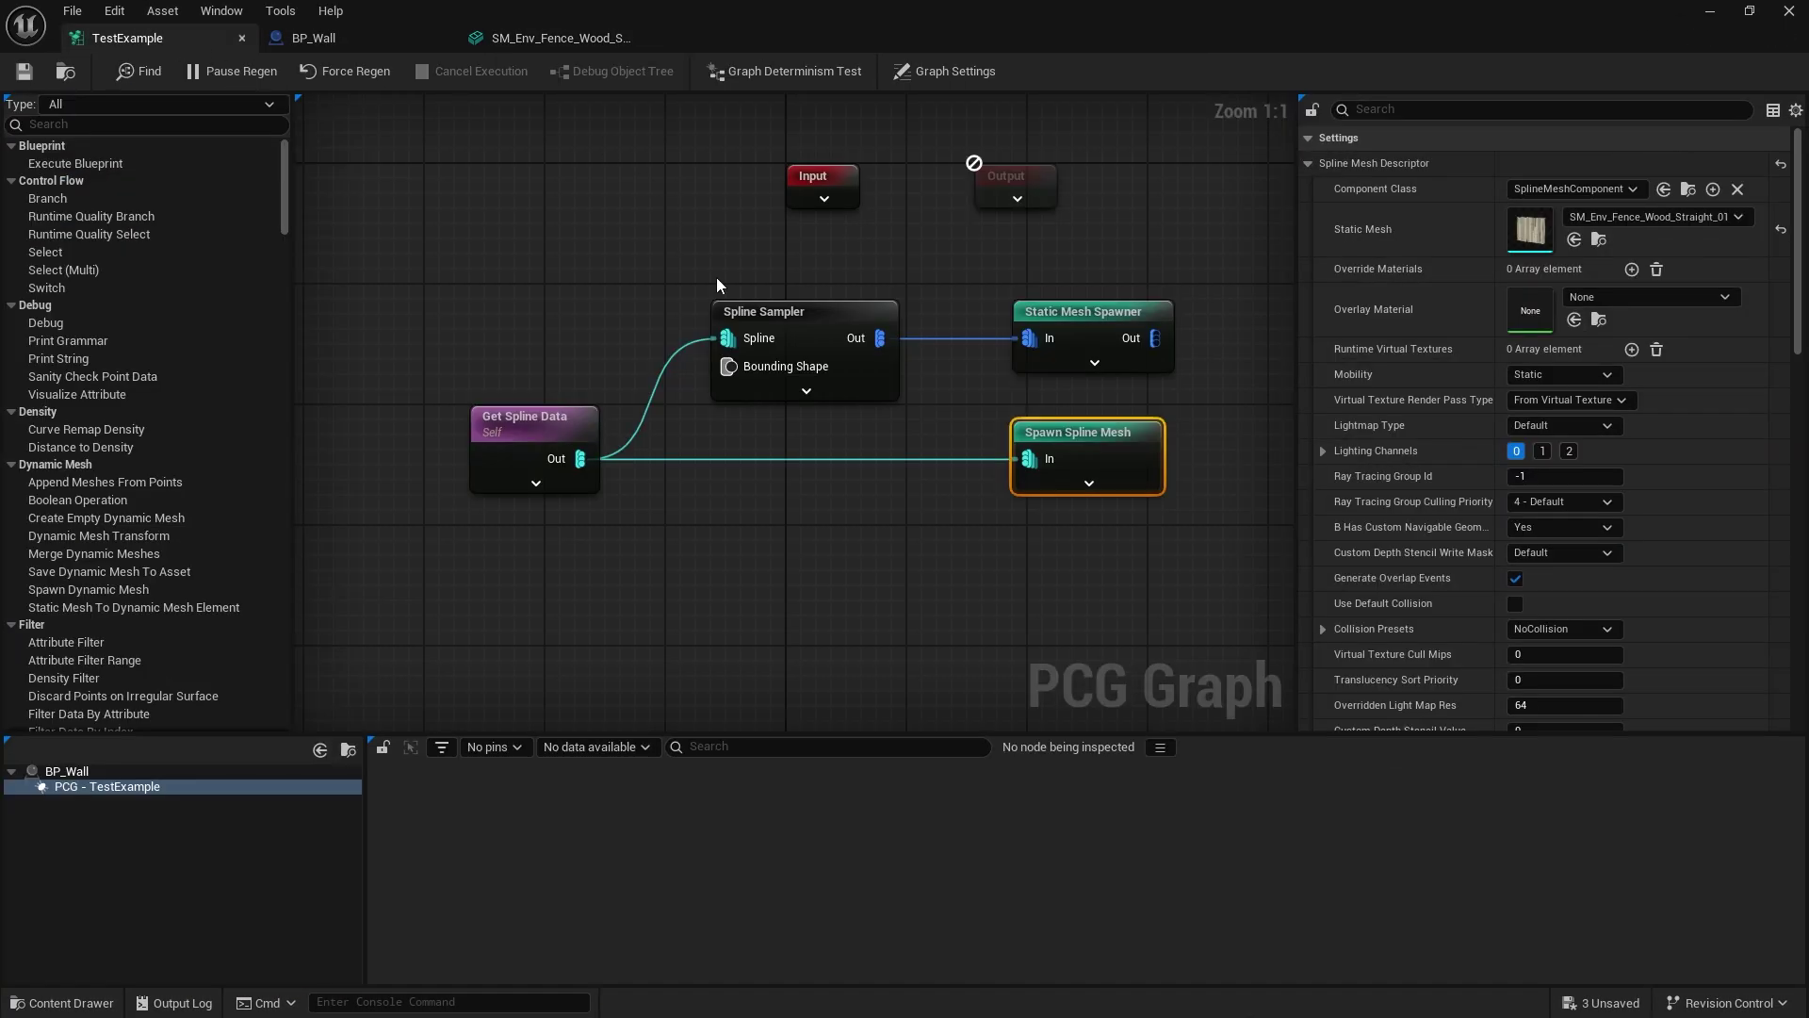
click(810, 315)
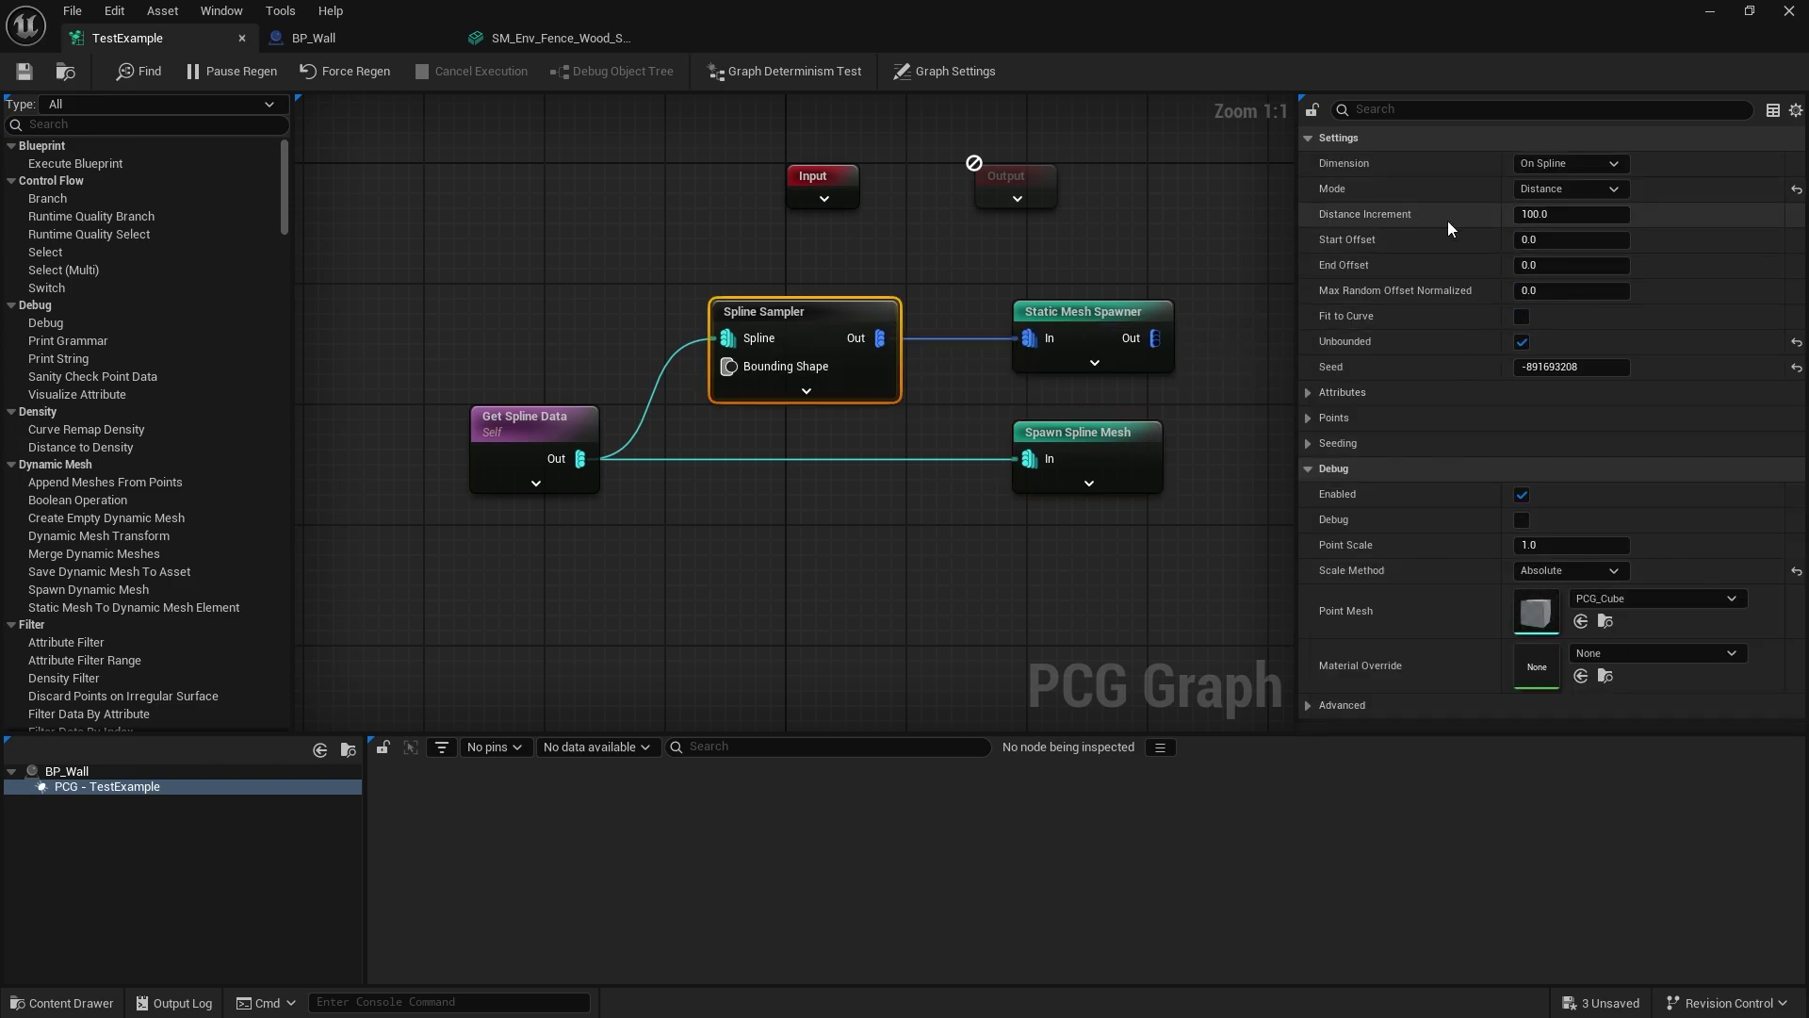
click(1570, 214)
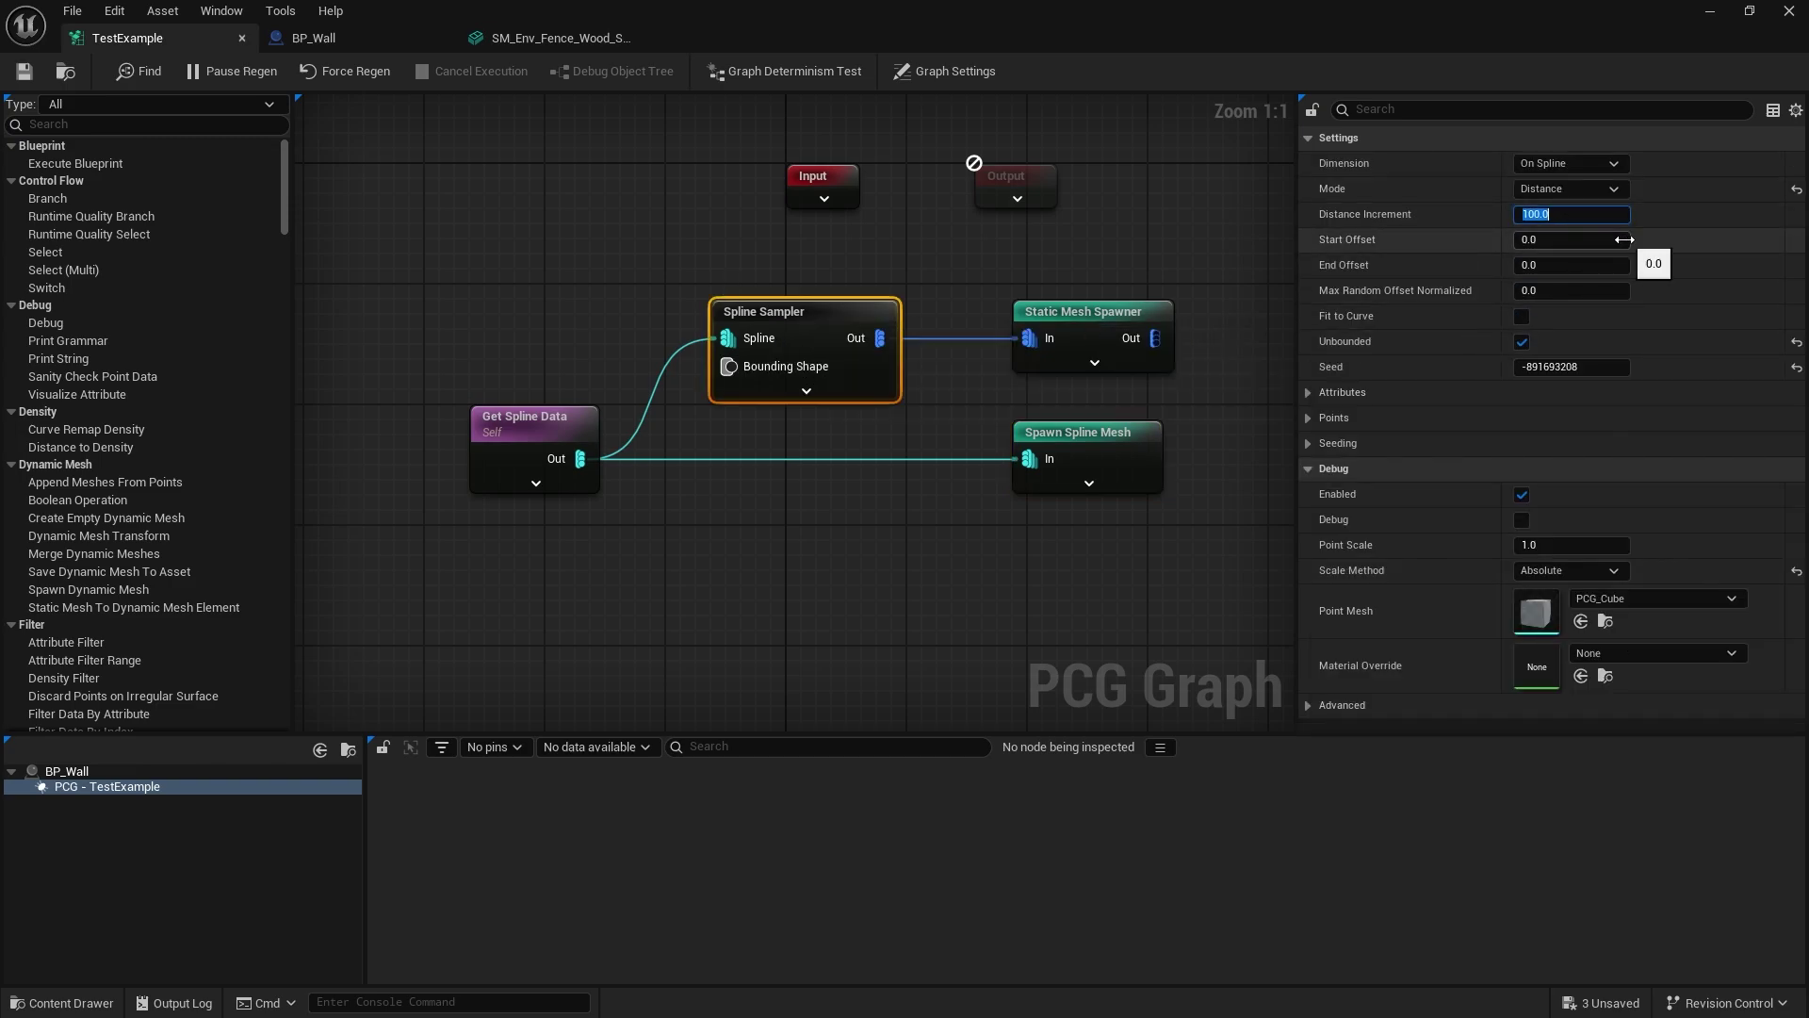
click(23, 81)
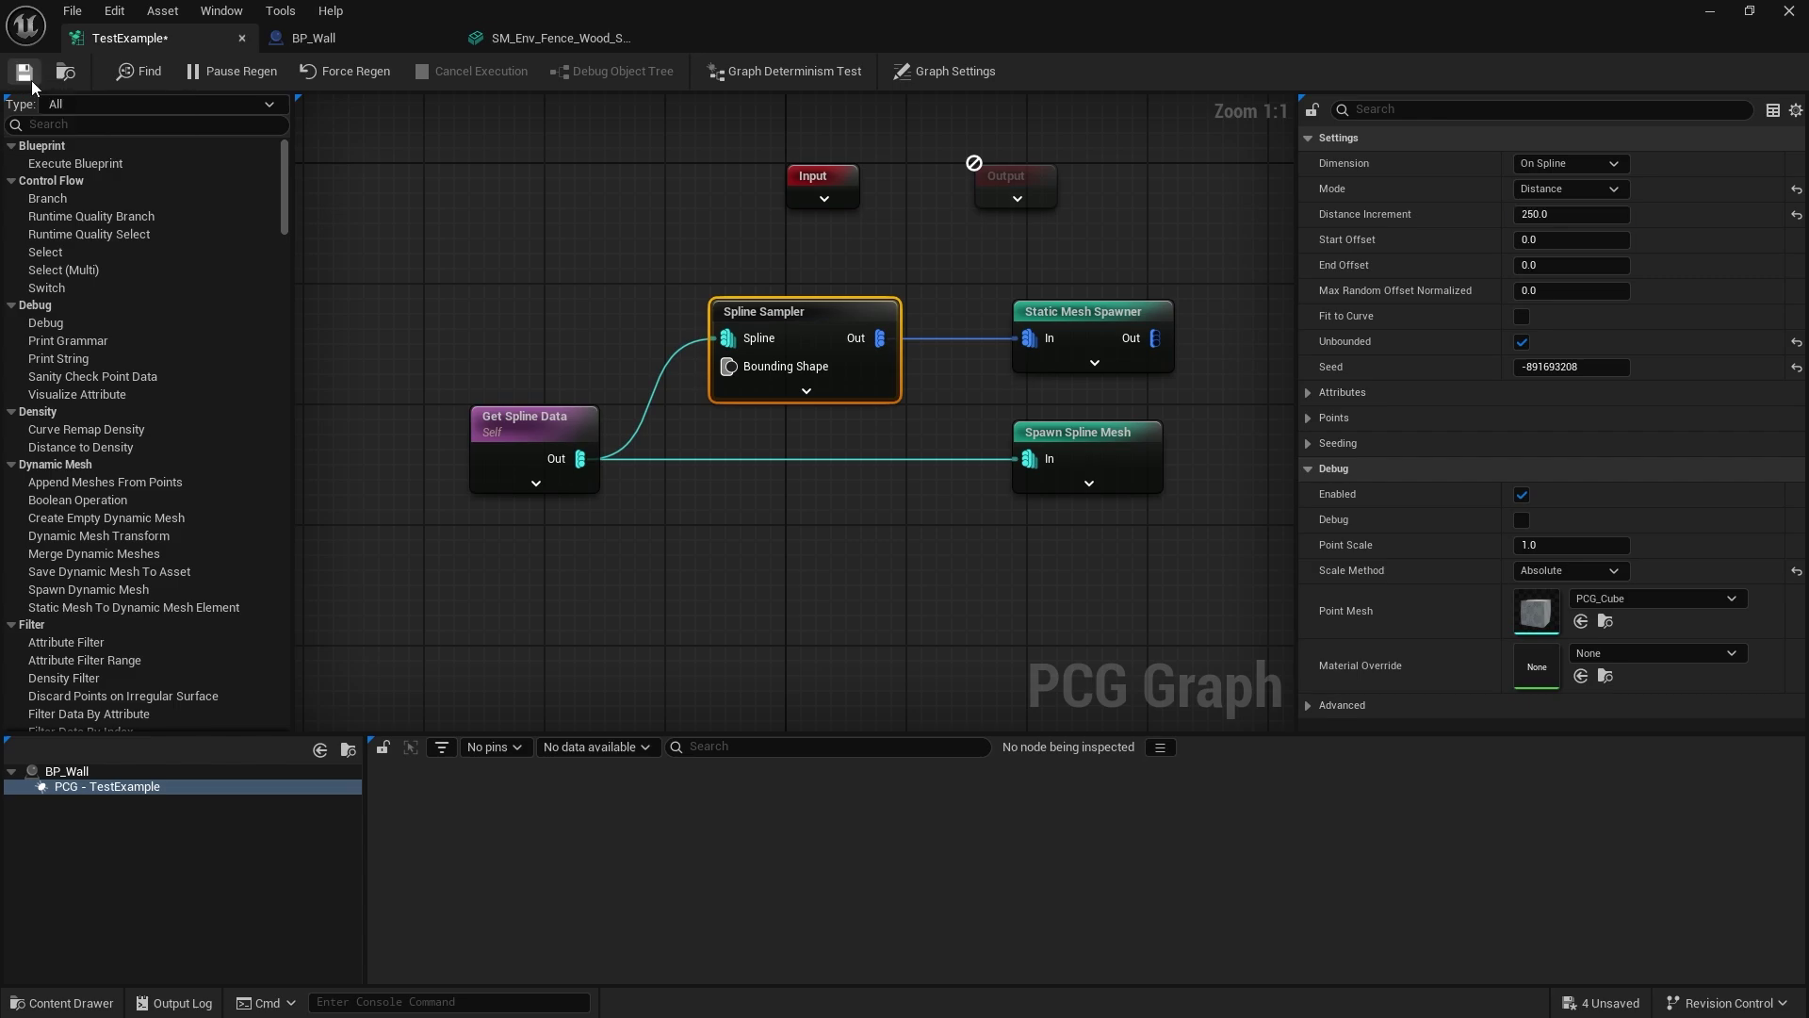
Step: Review the Spawn Spline Mesh node's Spline Mesh Params and go back to the level
click(1133, 439)
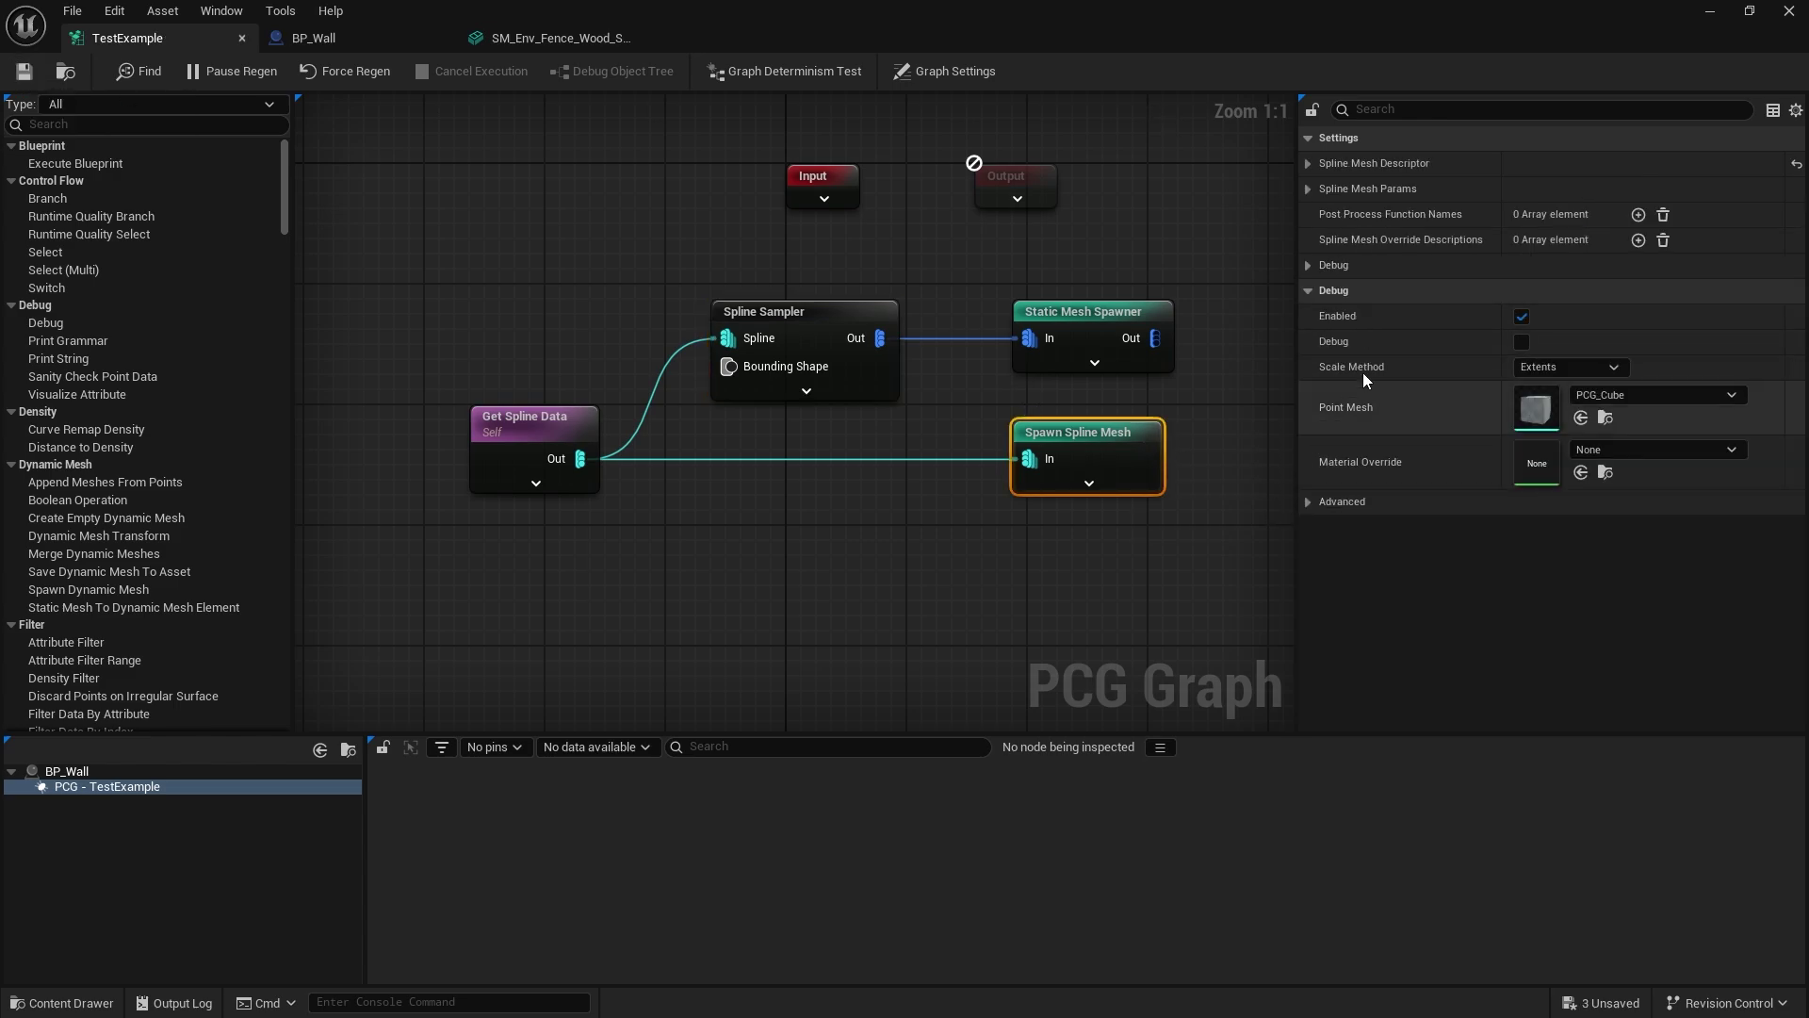
click(1308, 190)
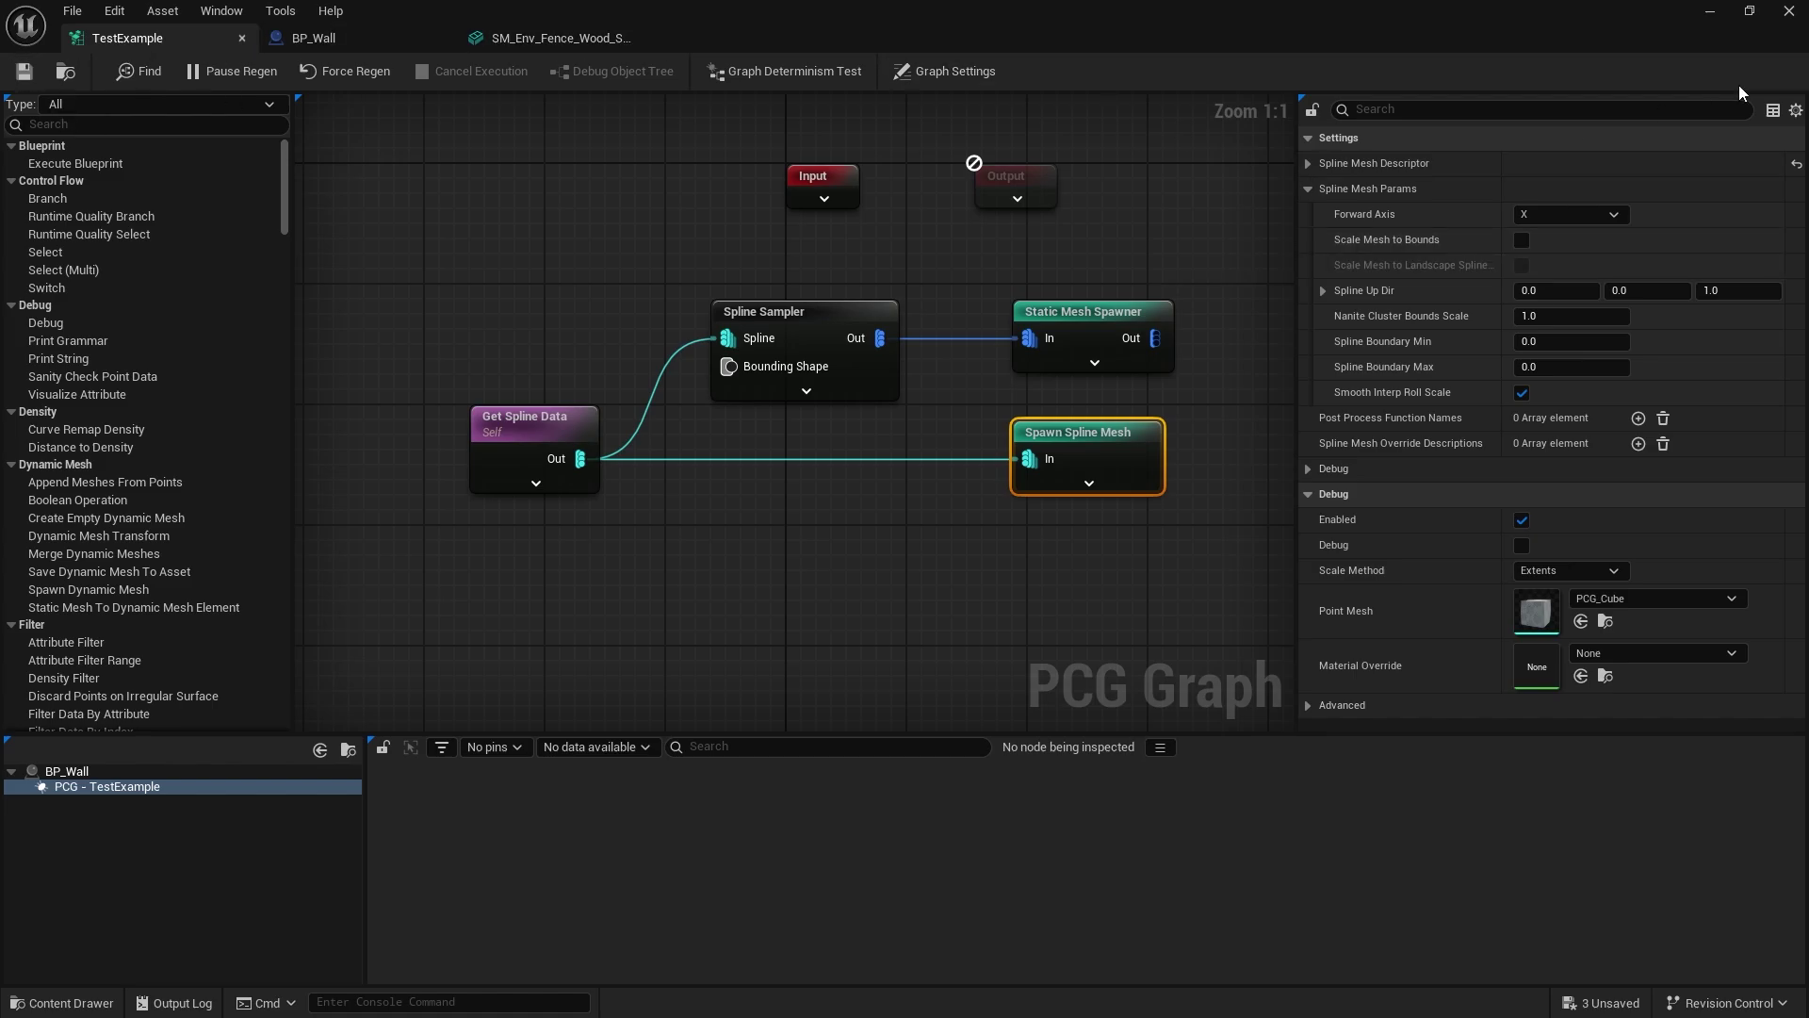
click(1710, 12)
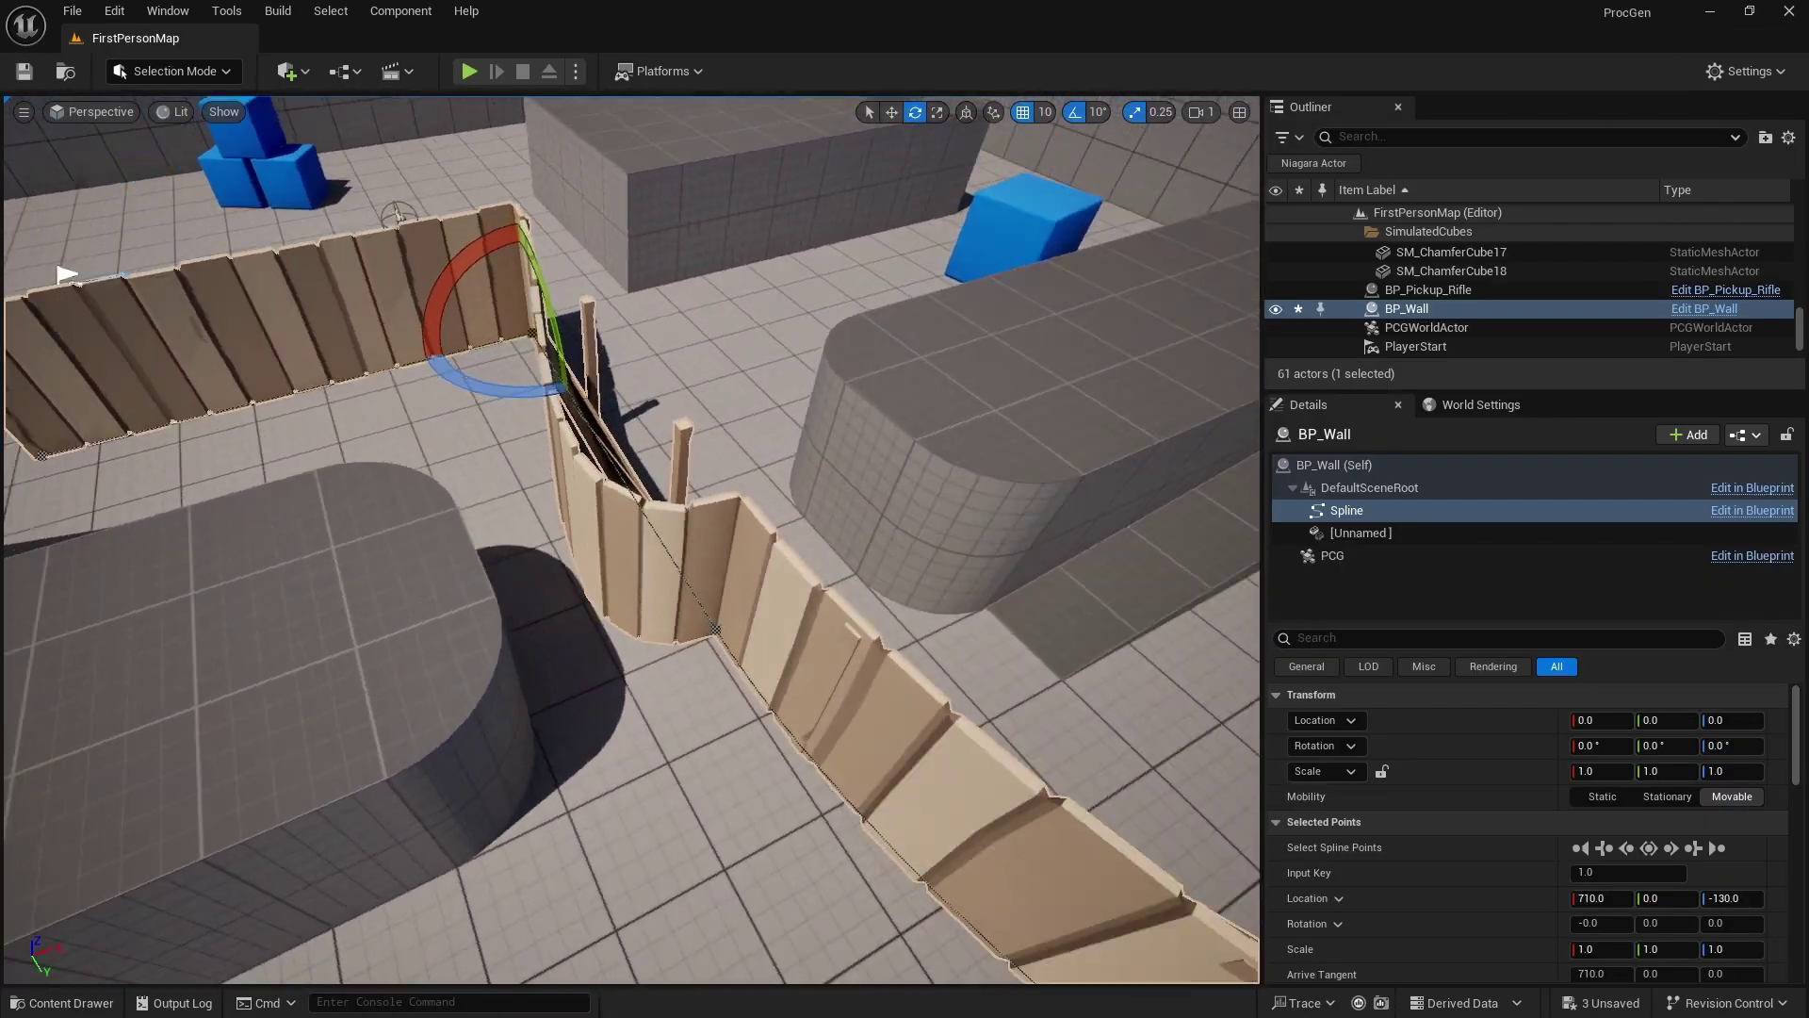
Step: Move the third spline point of BP_Wall to about X 579, Y 791 and inspect the fence's curve there
right_drag(631, 539, 311, 556)
right_drag(763, 566, 649, 546)
click(596, 607)
key(w)
drag(573, 595, 415, 558)
mouse_move(510, 586)
right_down()
mouse_move(415, 594)
mouse_move(537, 582)
right_up()
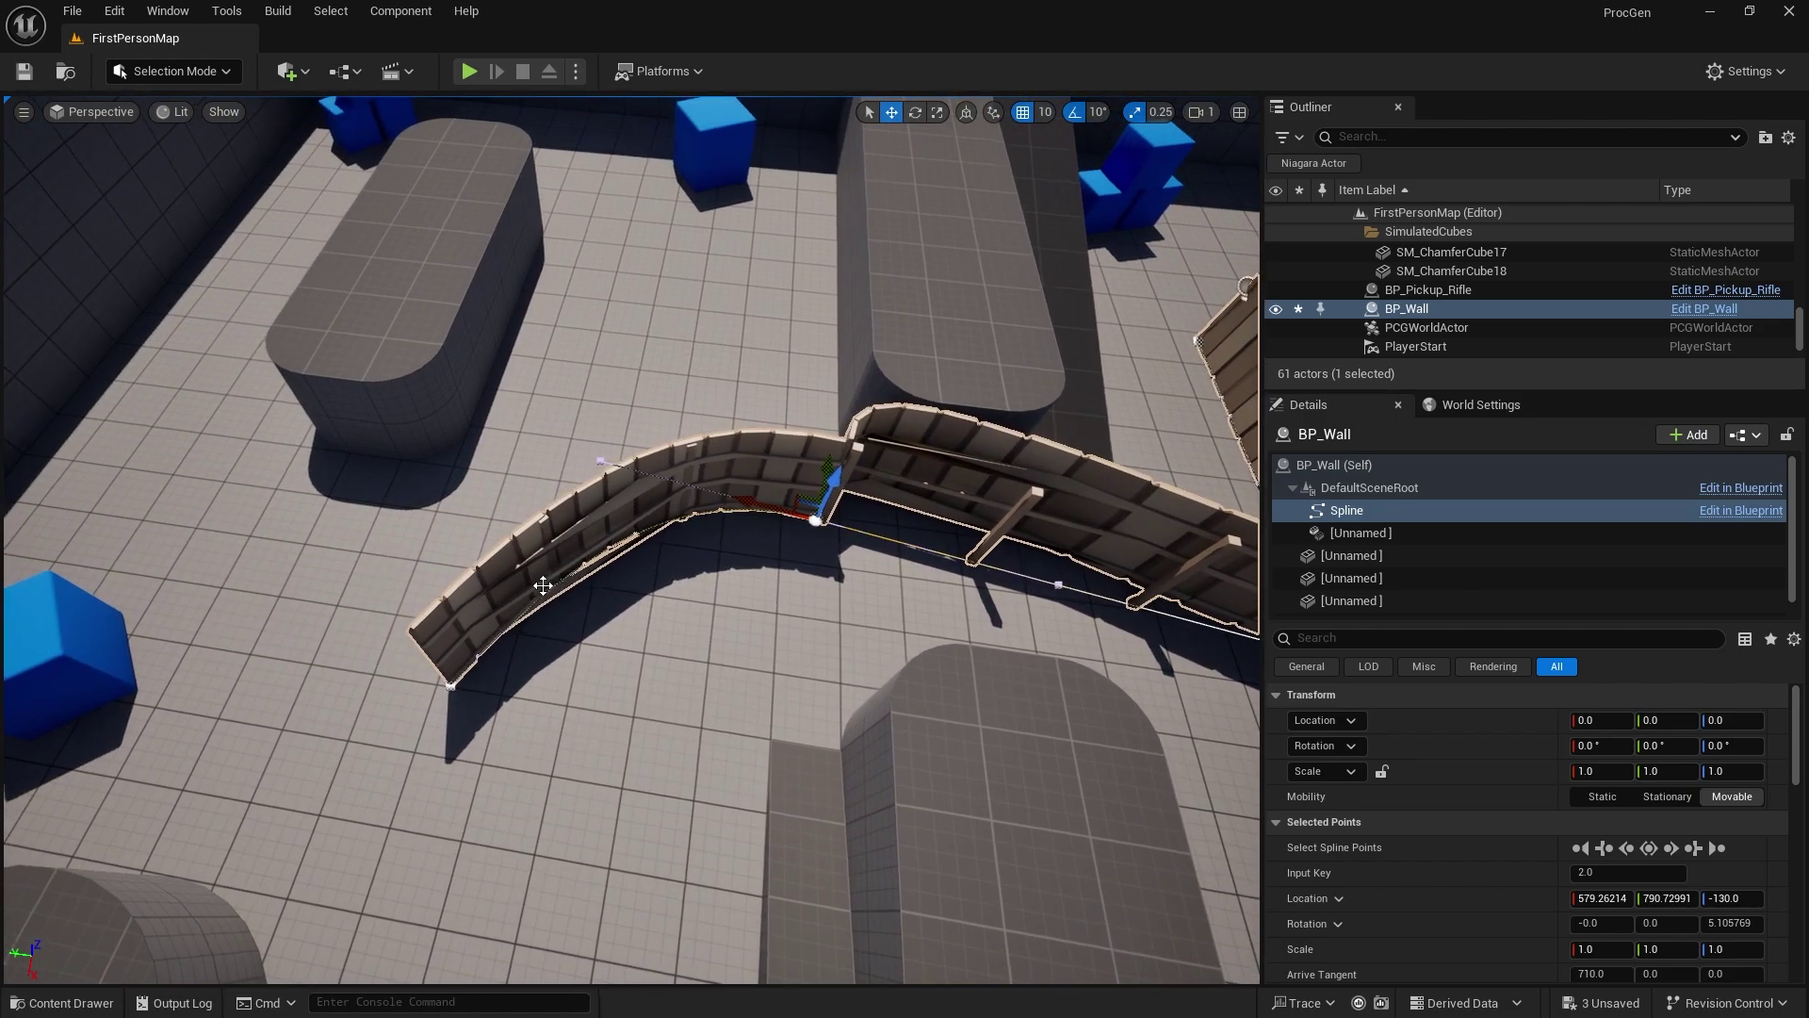
scroll(735, 502, up, 5)
right_drag(735, 502, 740, 498)
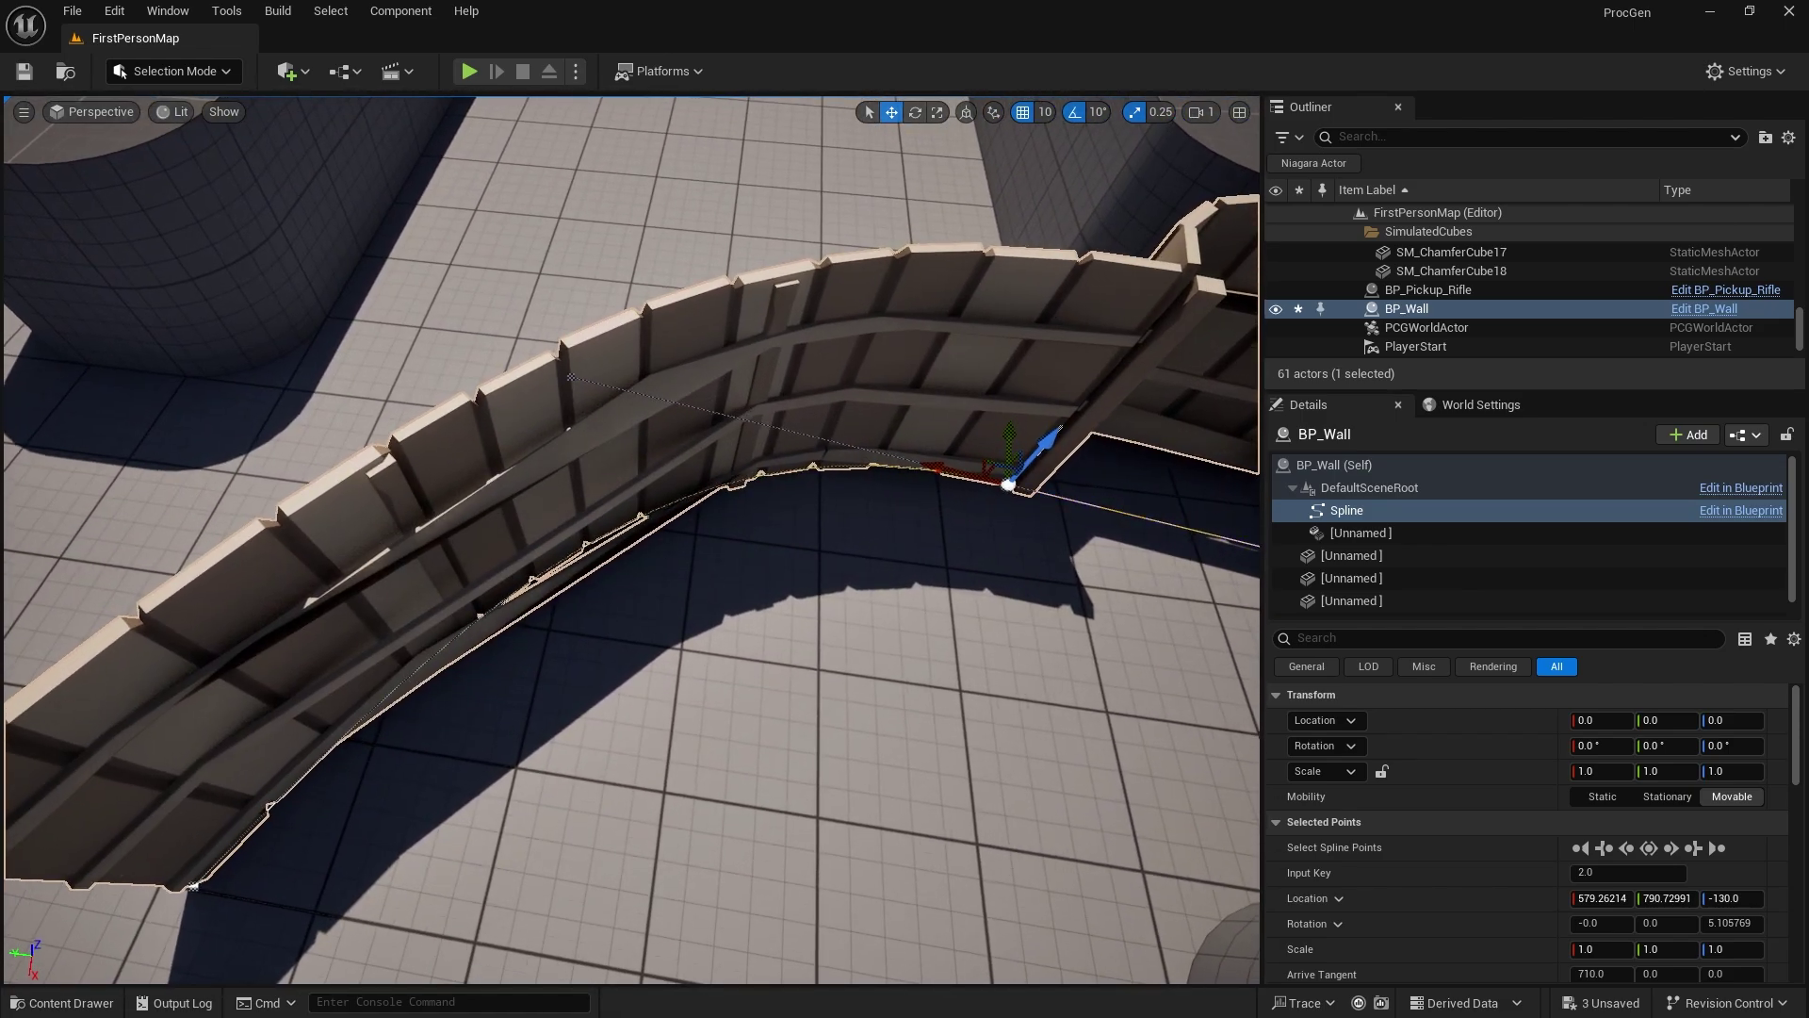
Step: Move the third spline point of BP_Wall to about X 548, Y 978
drag(951, 468, 720, 477)
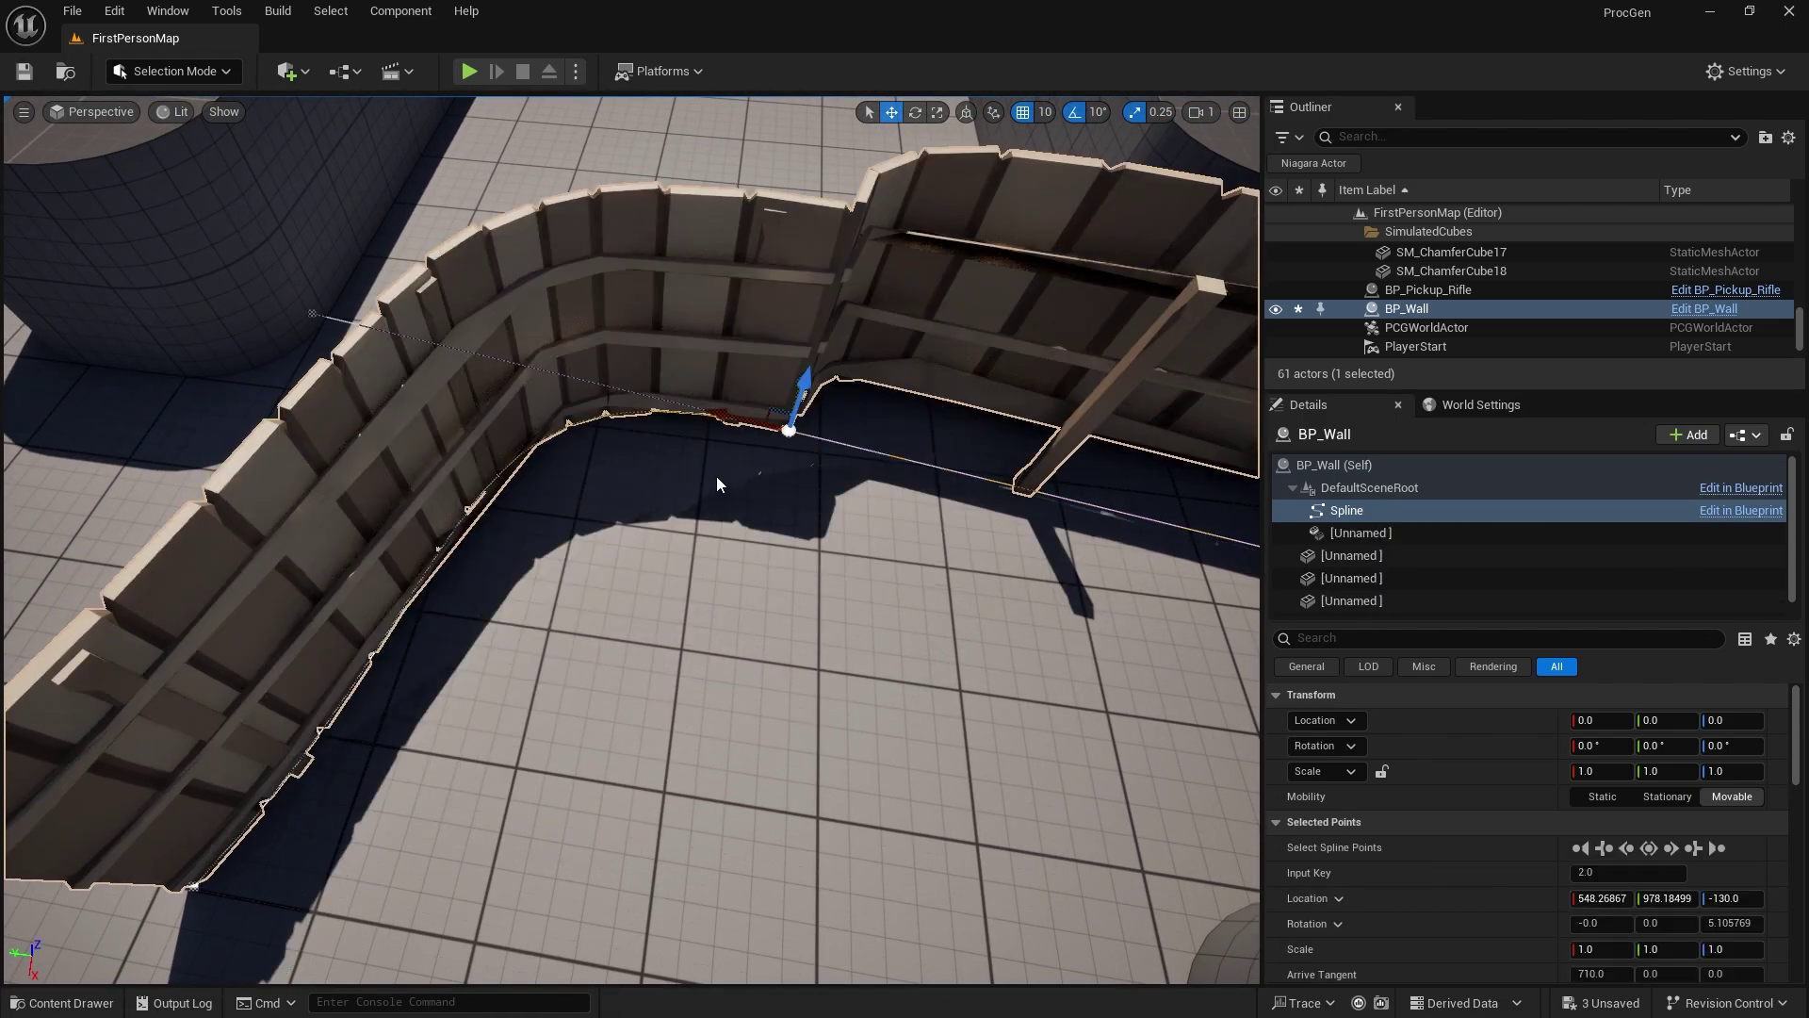
right_drag(626, 463, 630, 464)
key(d)
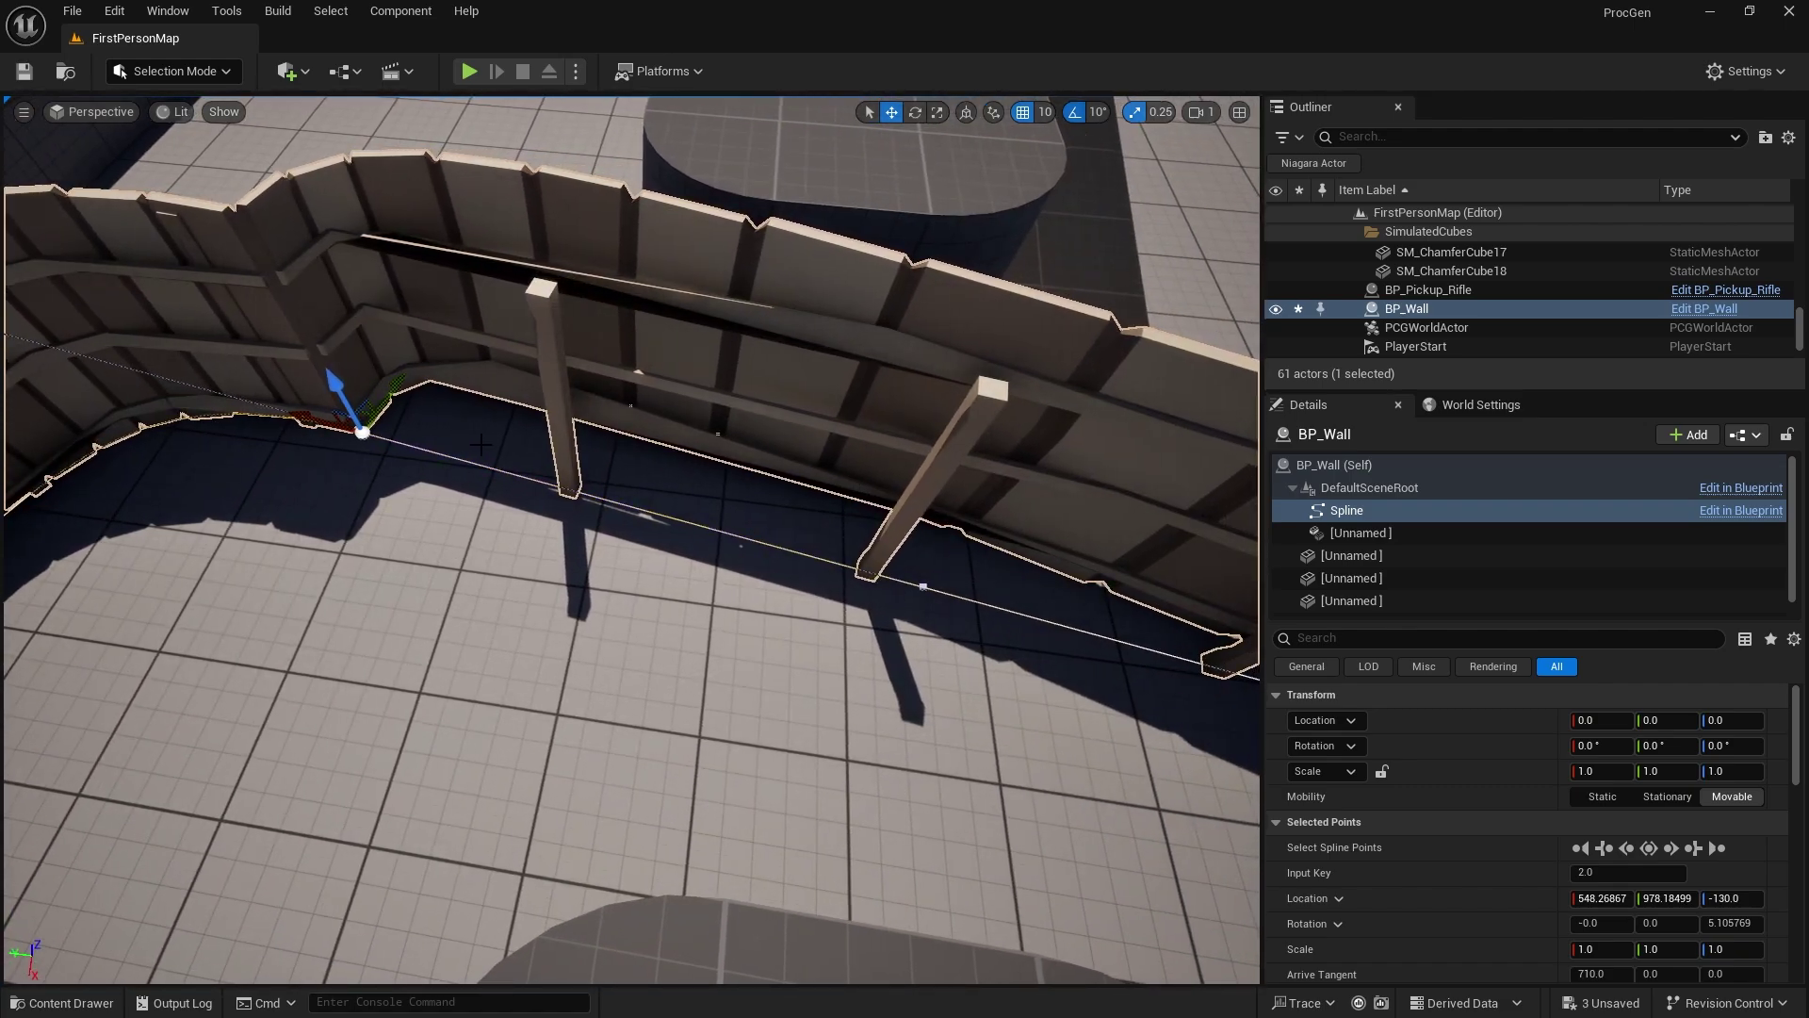
Step: Examine how the fence mesh lines up with the posts and spline points along BP_Wall's bends and straight section
click(930, 589)
key(d)
right_drag(540, 497, 589, 350)
key(a)
key(s)
key(w)
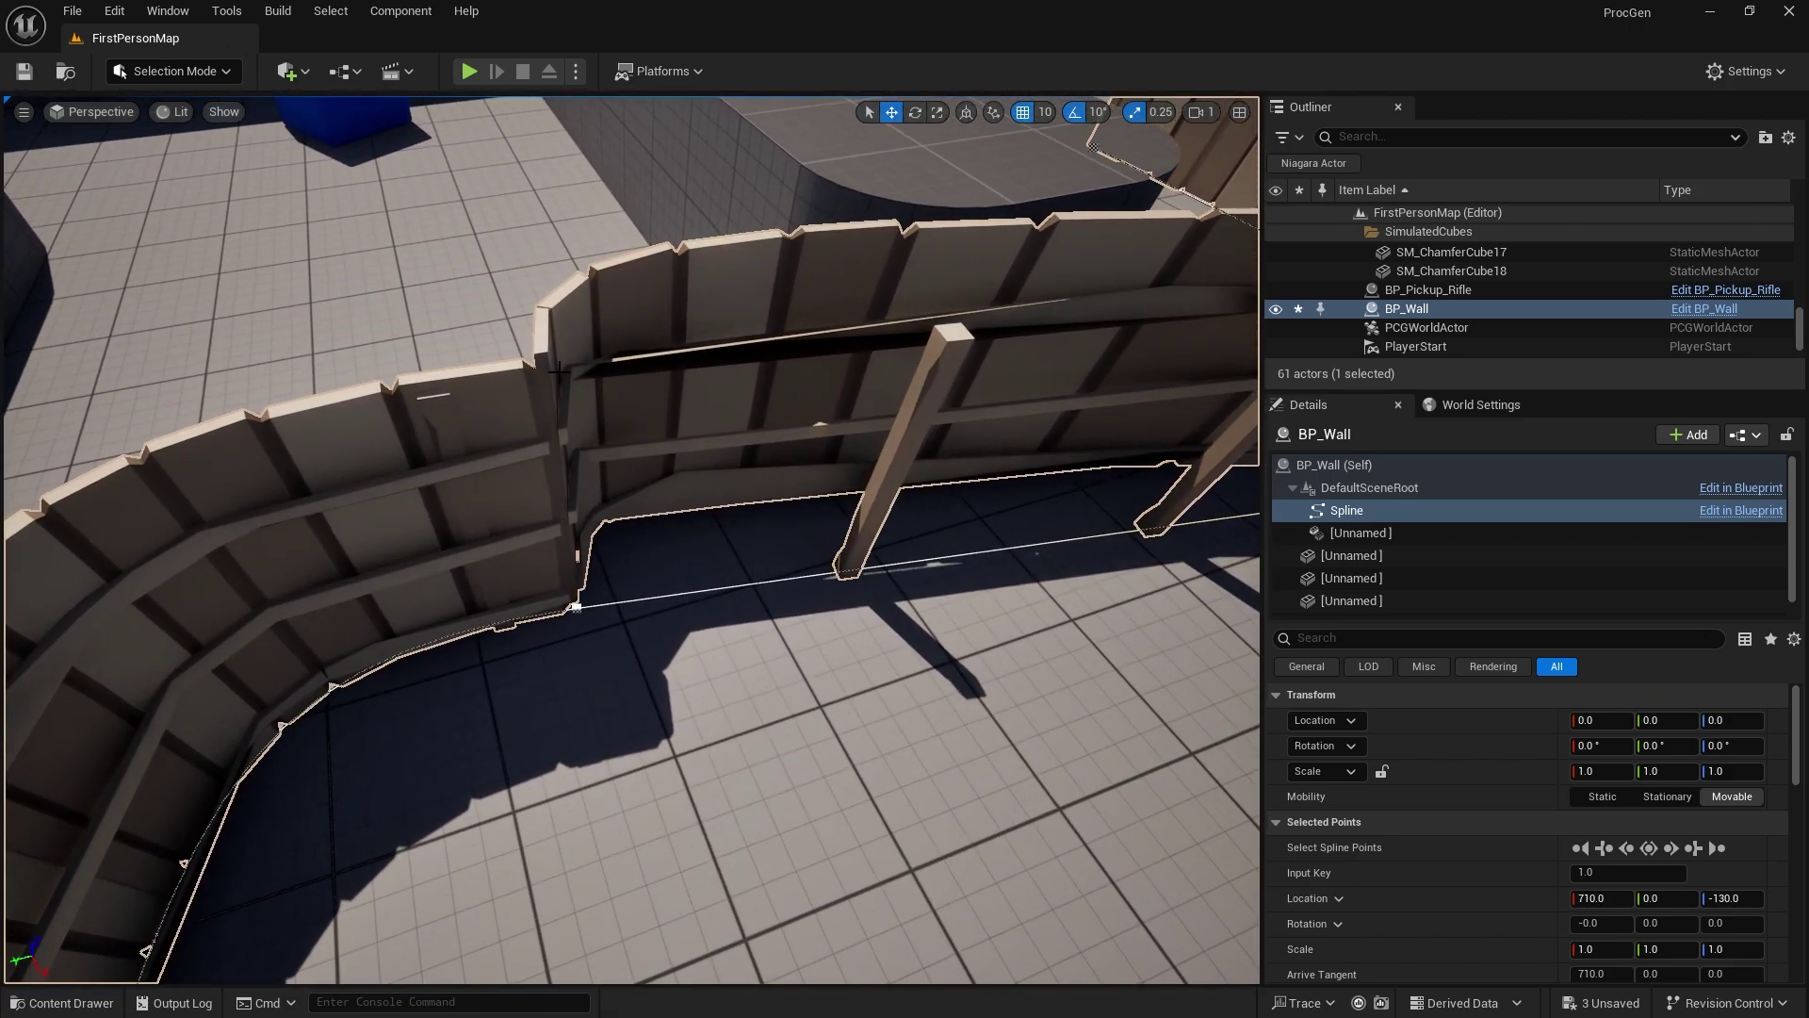
click(575, 609)
key(d)
right_drag(698, 575, 829, 565)
click(977, 593)
right_drag(1023, 560, 1004, 548)
key(a)
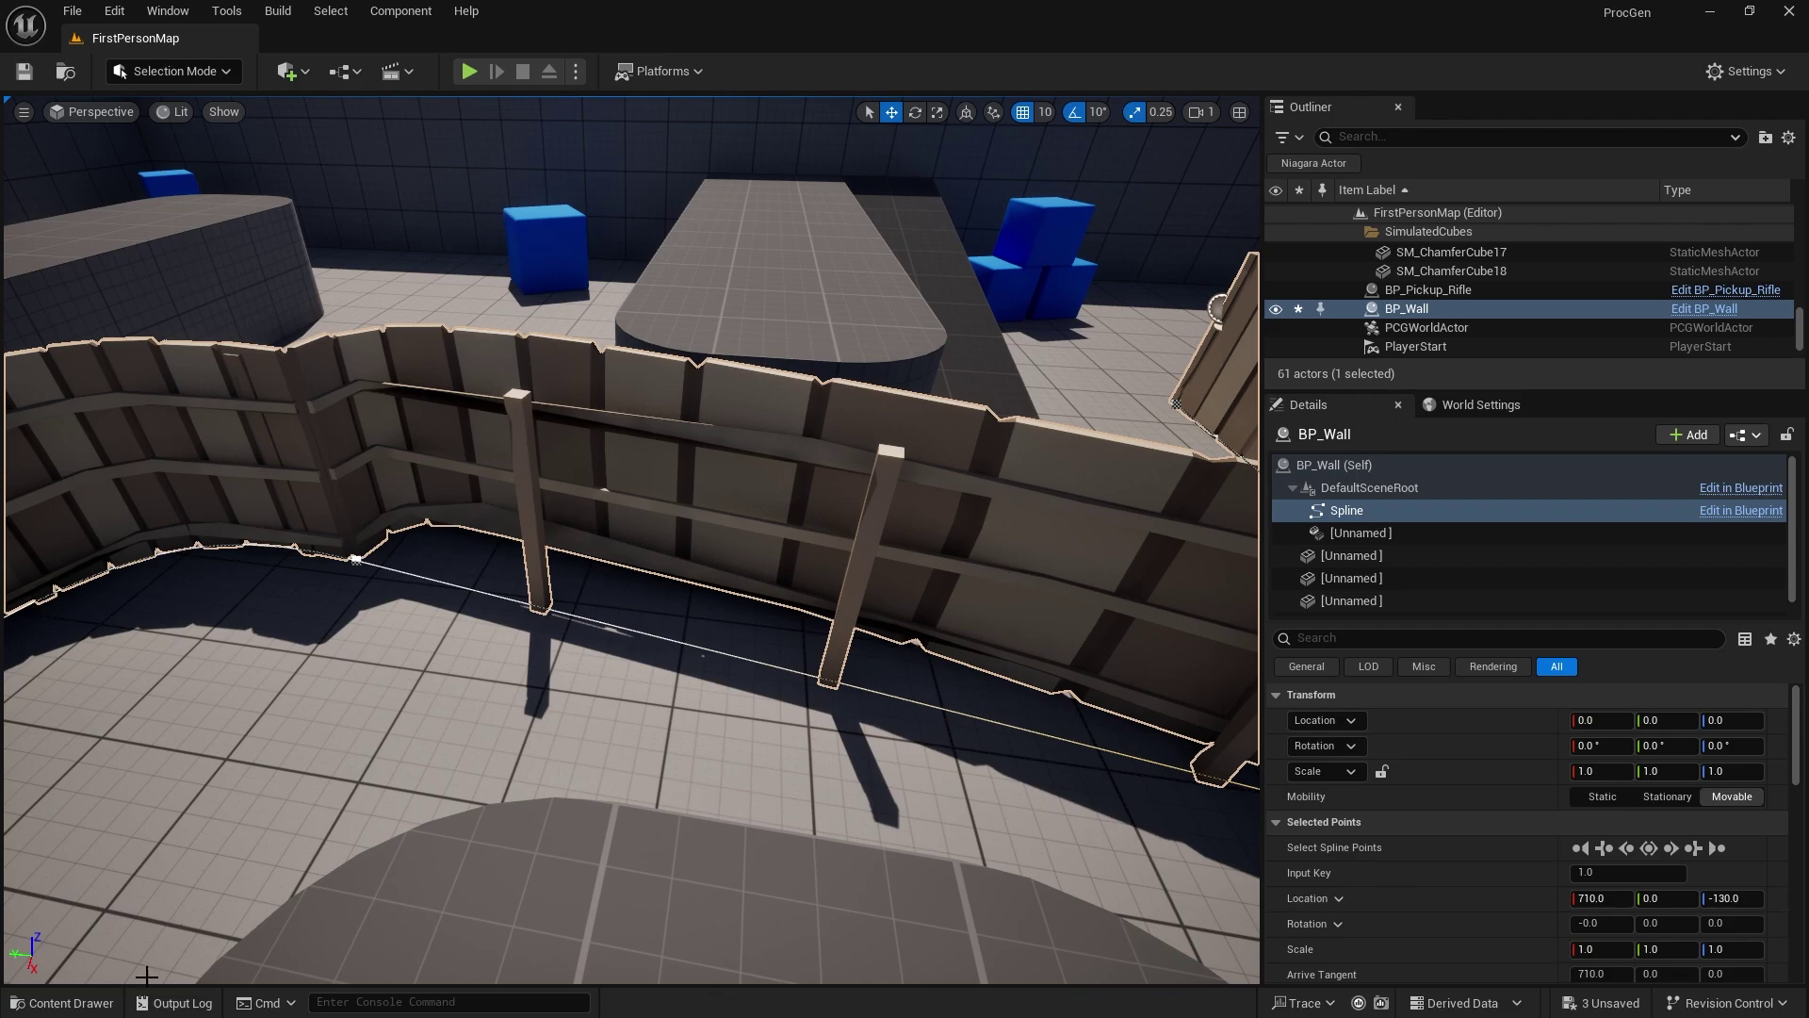
Step: Open the TestExample PCG graph and move the Spawn Spline Mesh node farther down to make room for another node
click(62, 1002)
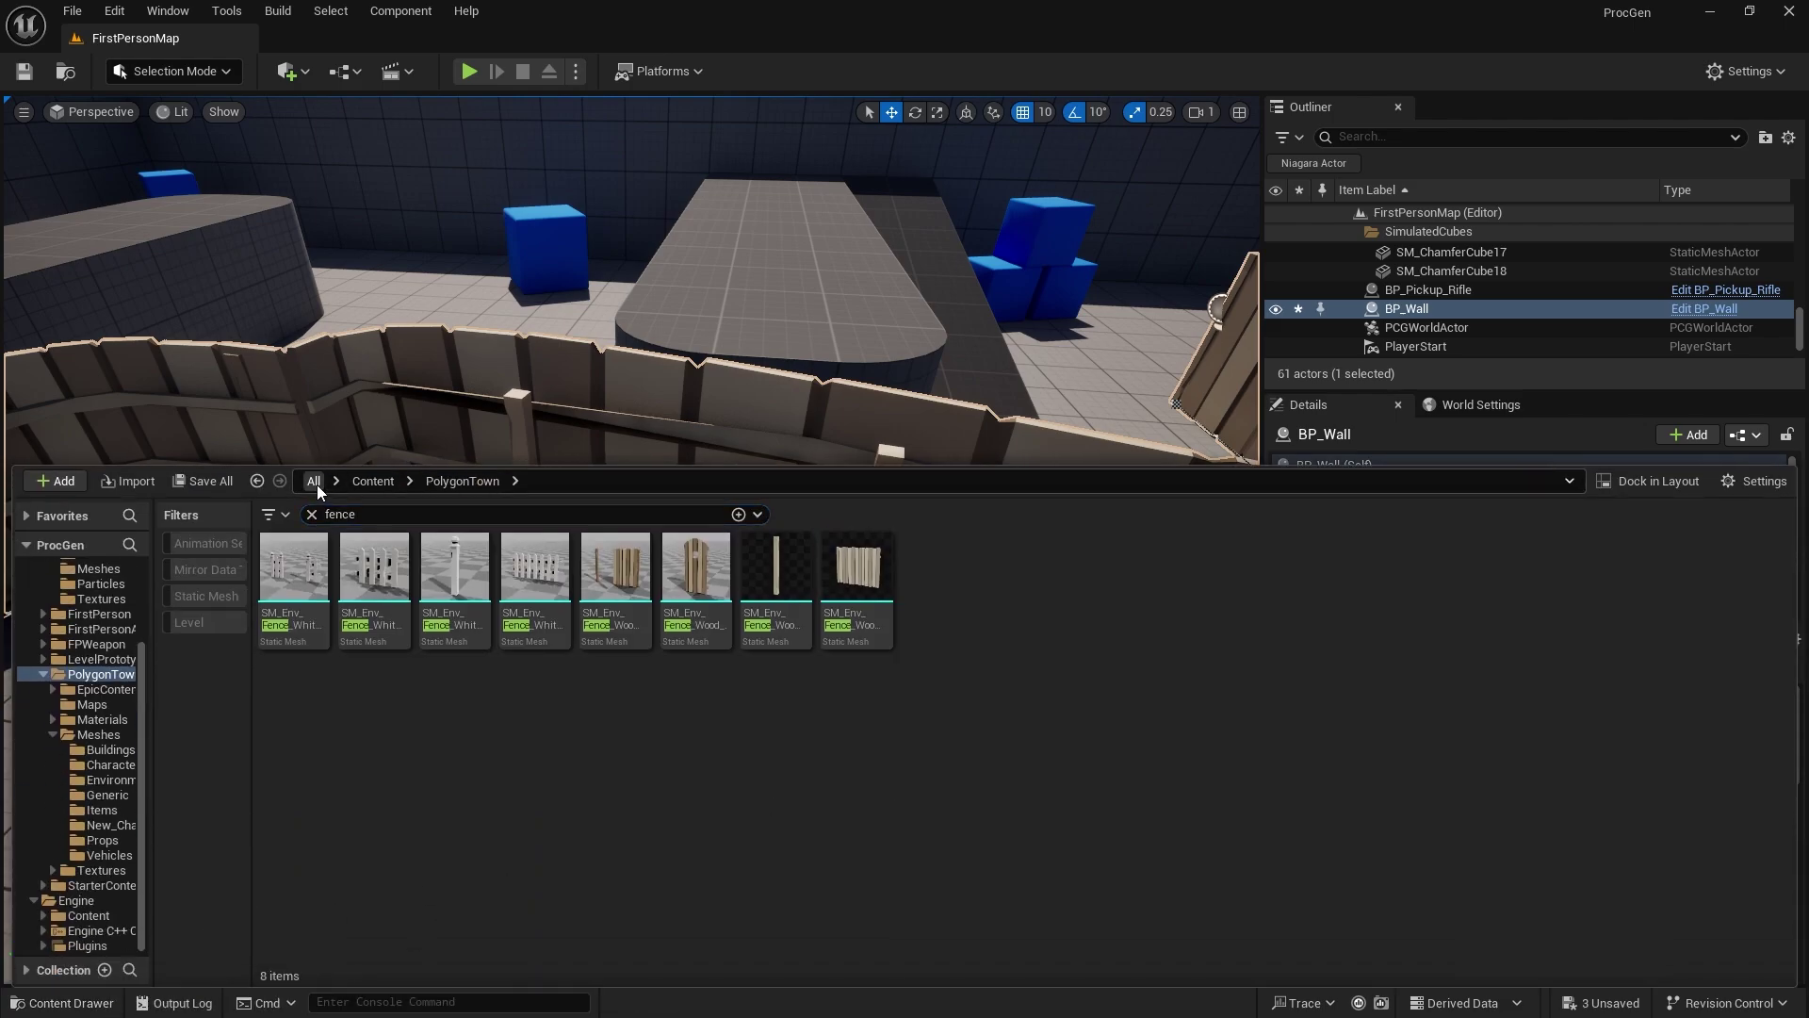
click(316, 484)
double_click(312, 556)
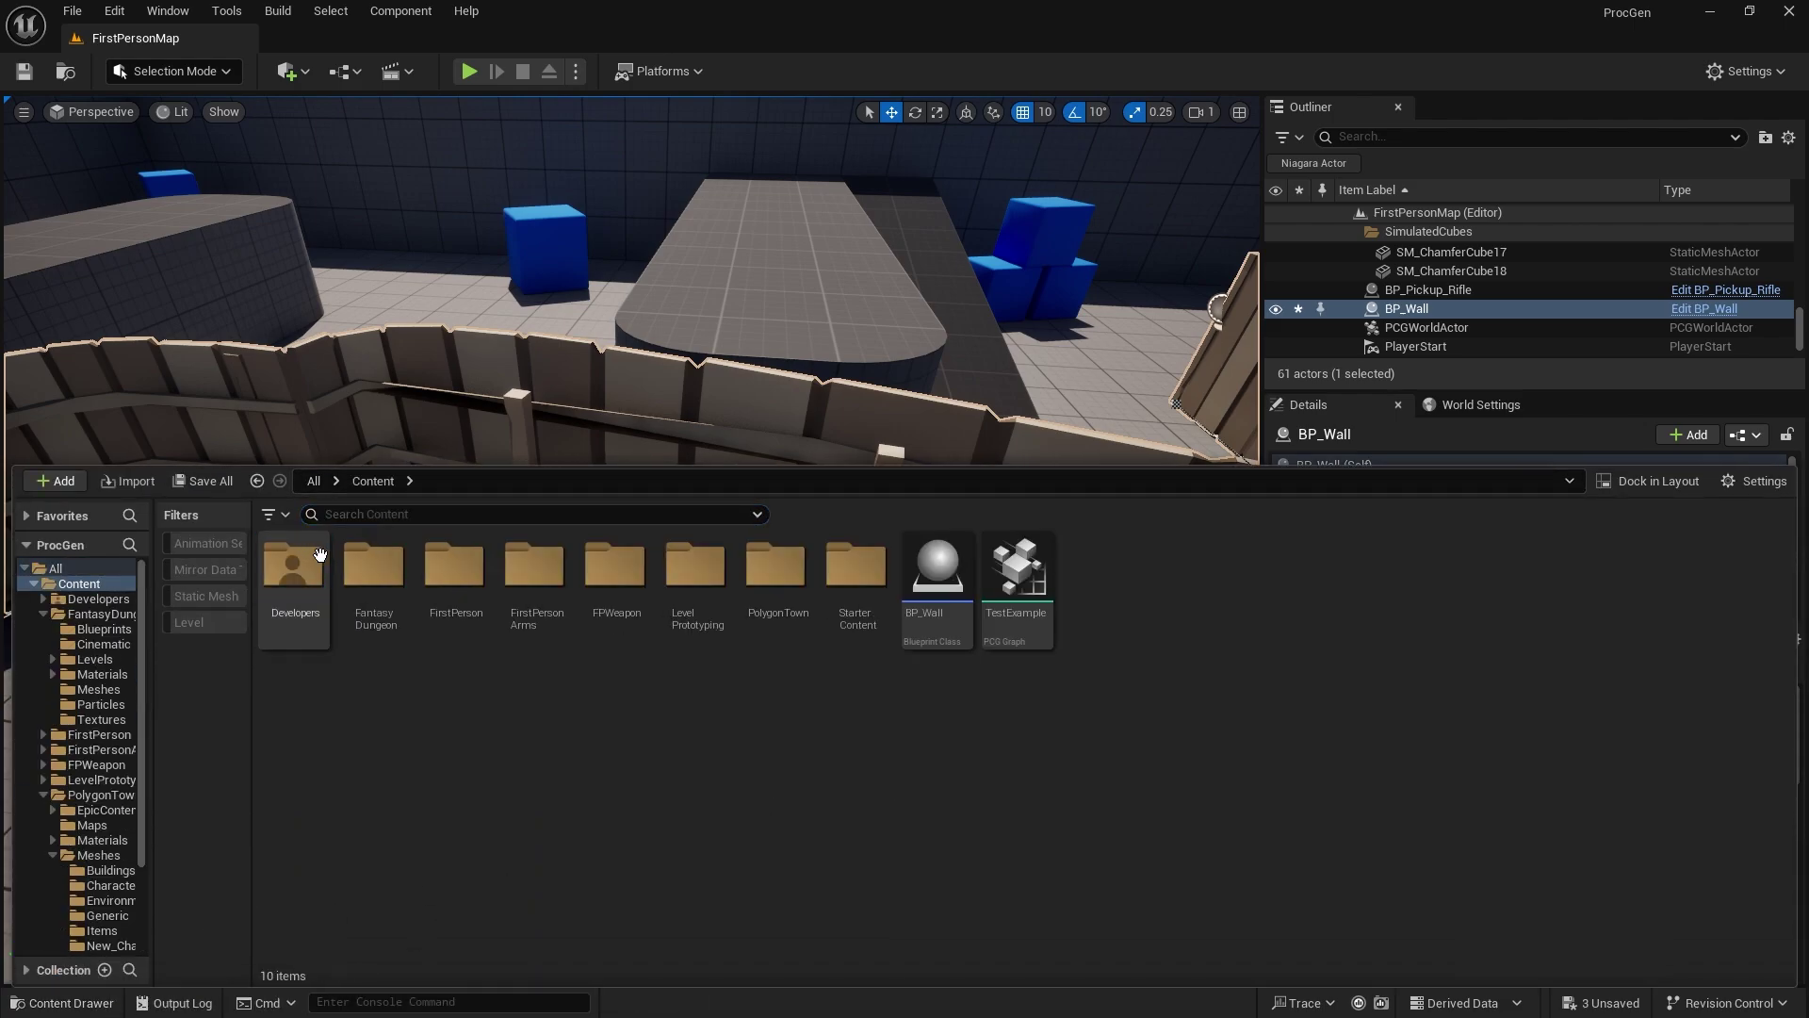
double_click(1032, 585)
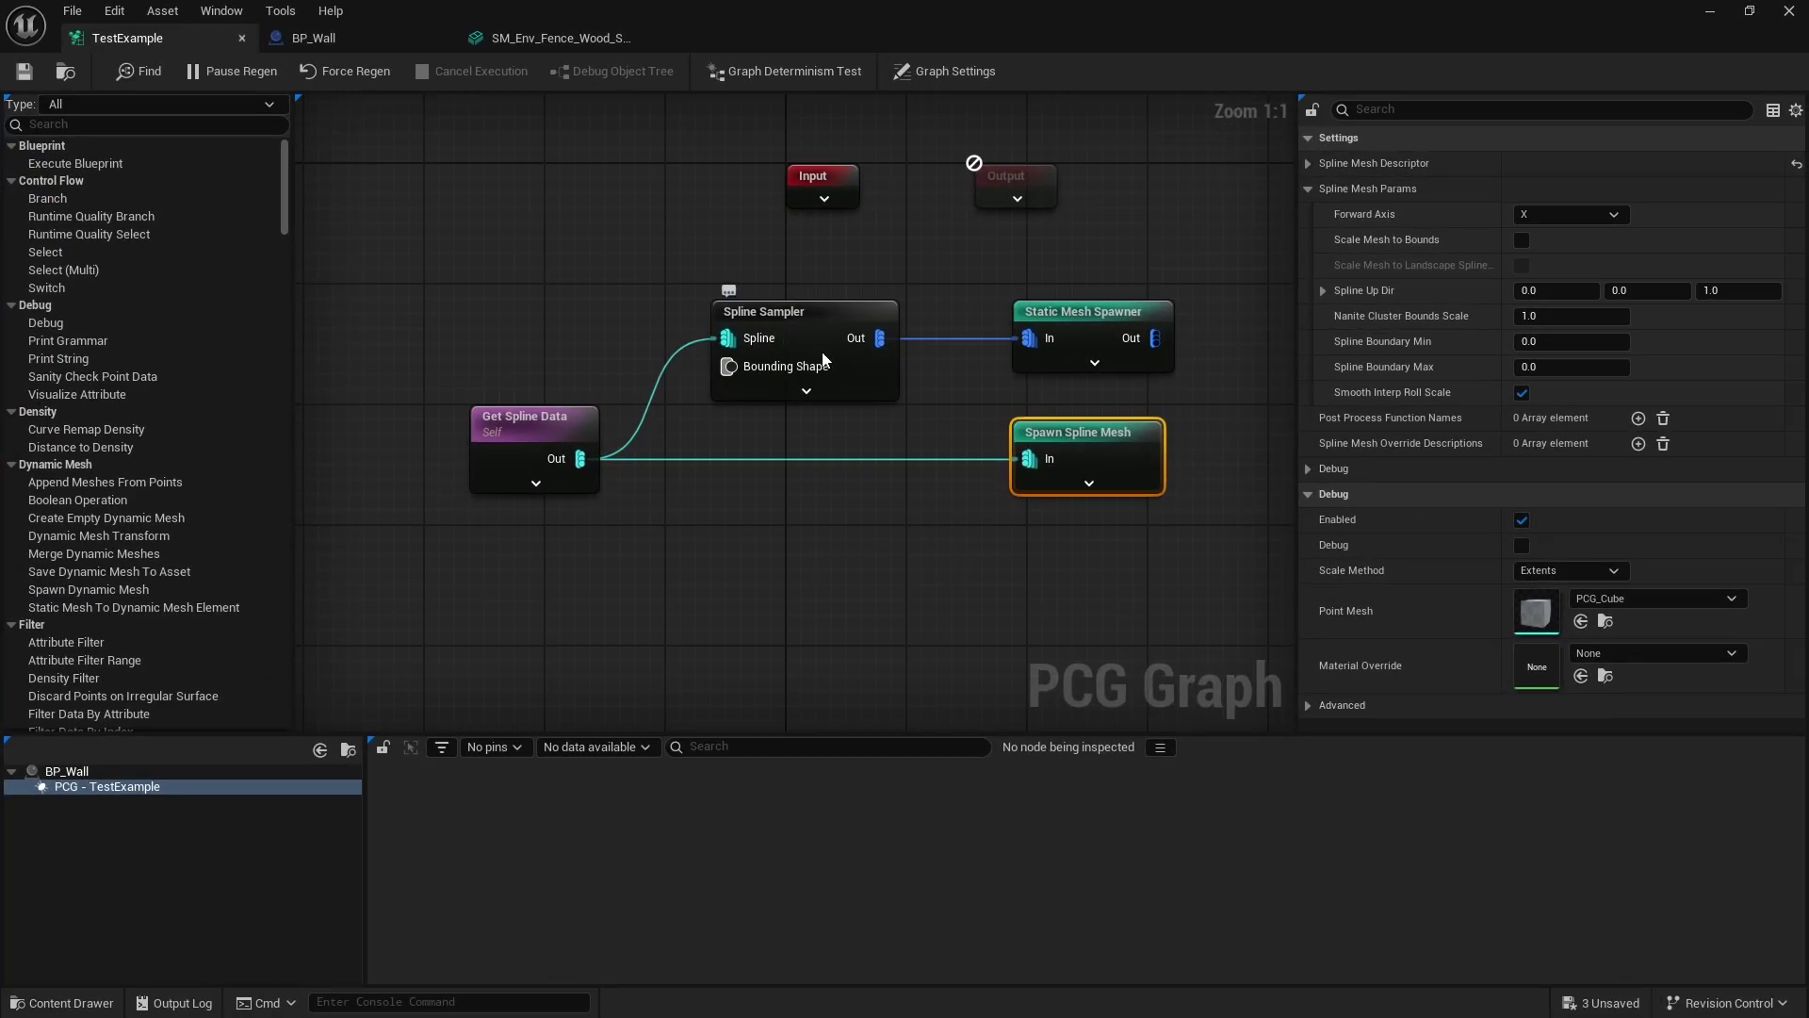
drag(758, 415, 834, 540)
right_drag(556, 420, 797, 430)
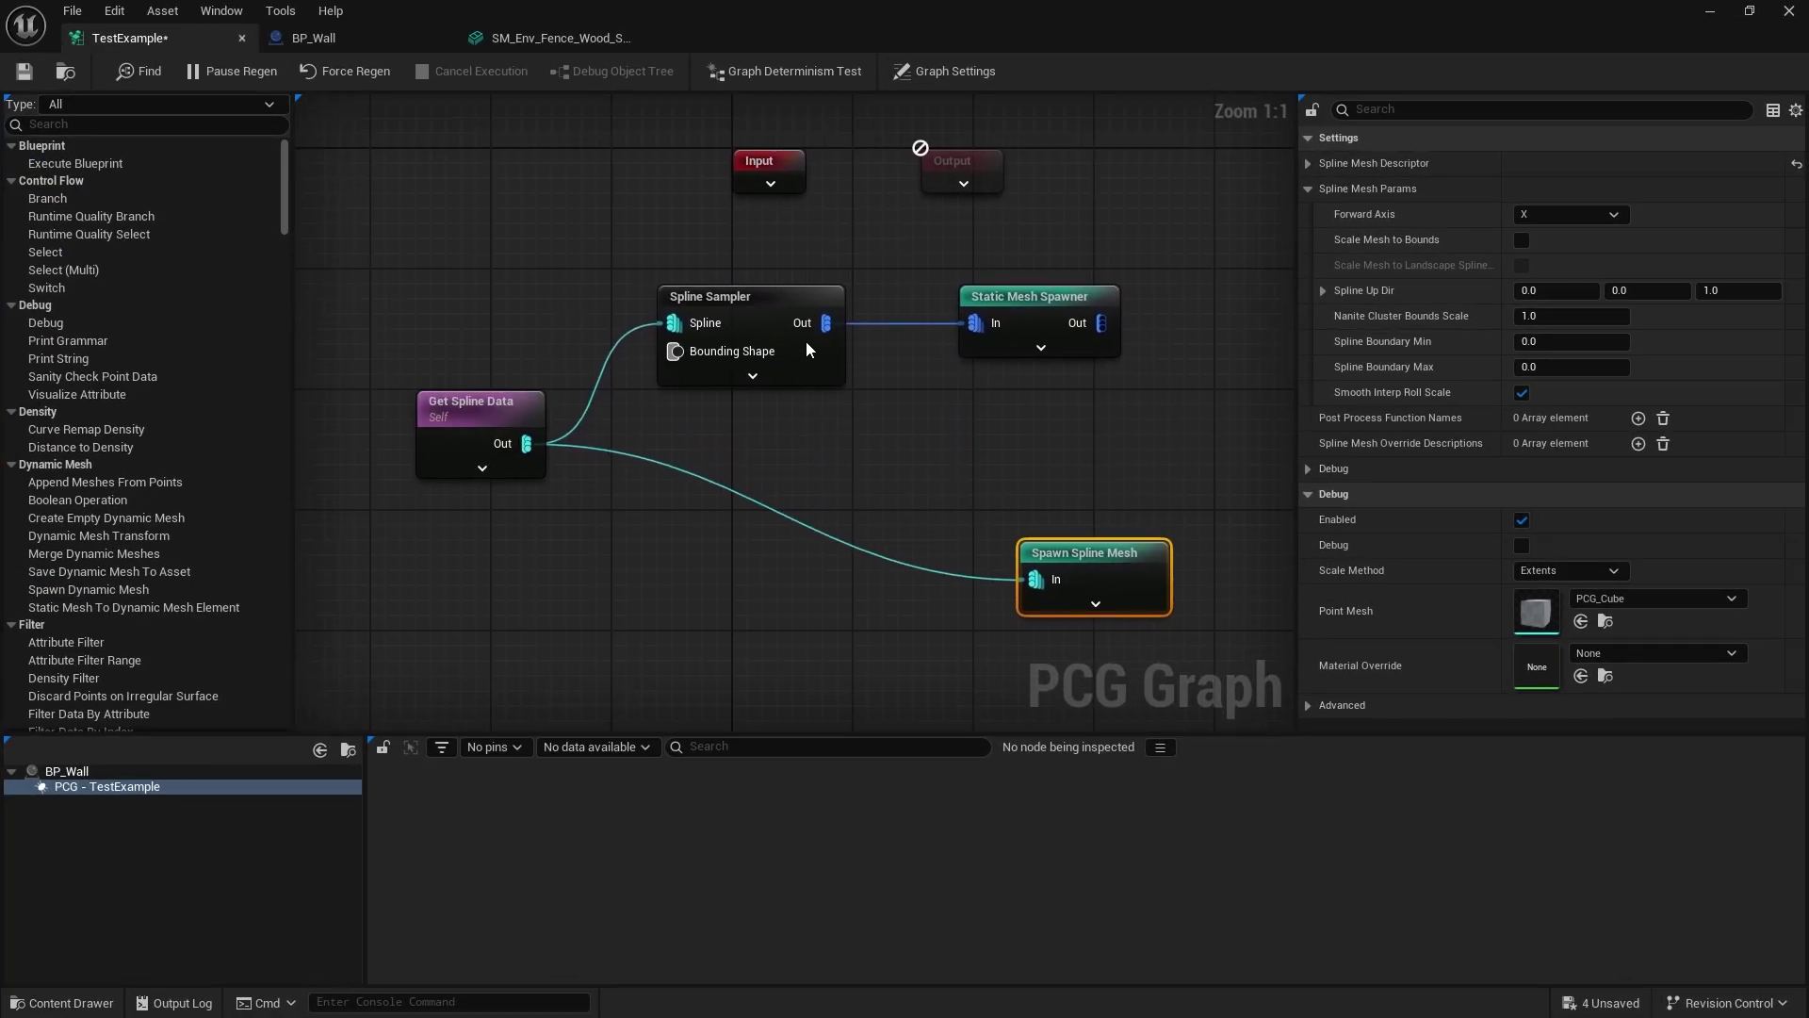
Step: Add a Create Spline node fed by the Spline Sampler's output, and place Spawn Spline Mesh beside it as its receiving node
drag(826, 322, 912, 462)
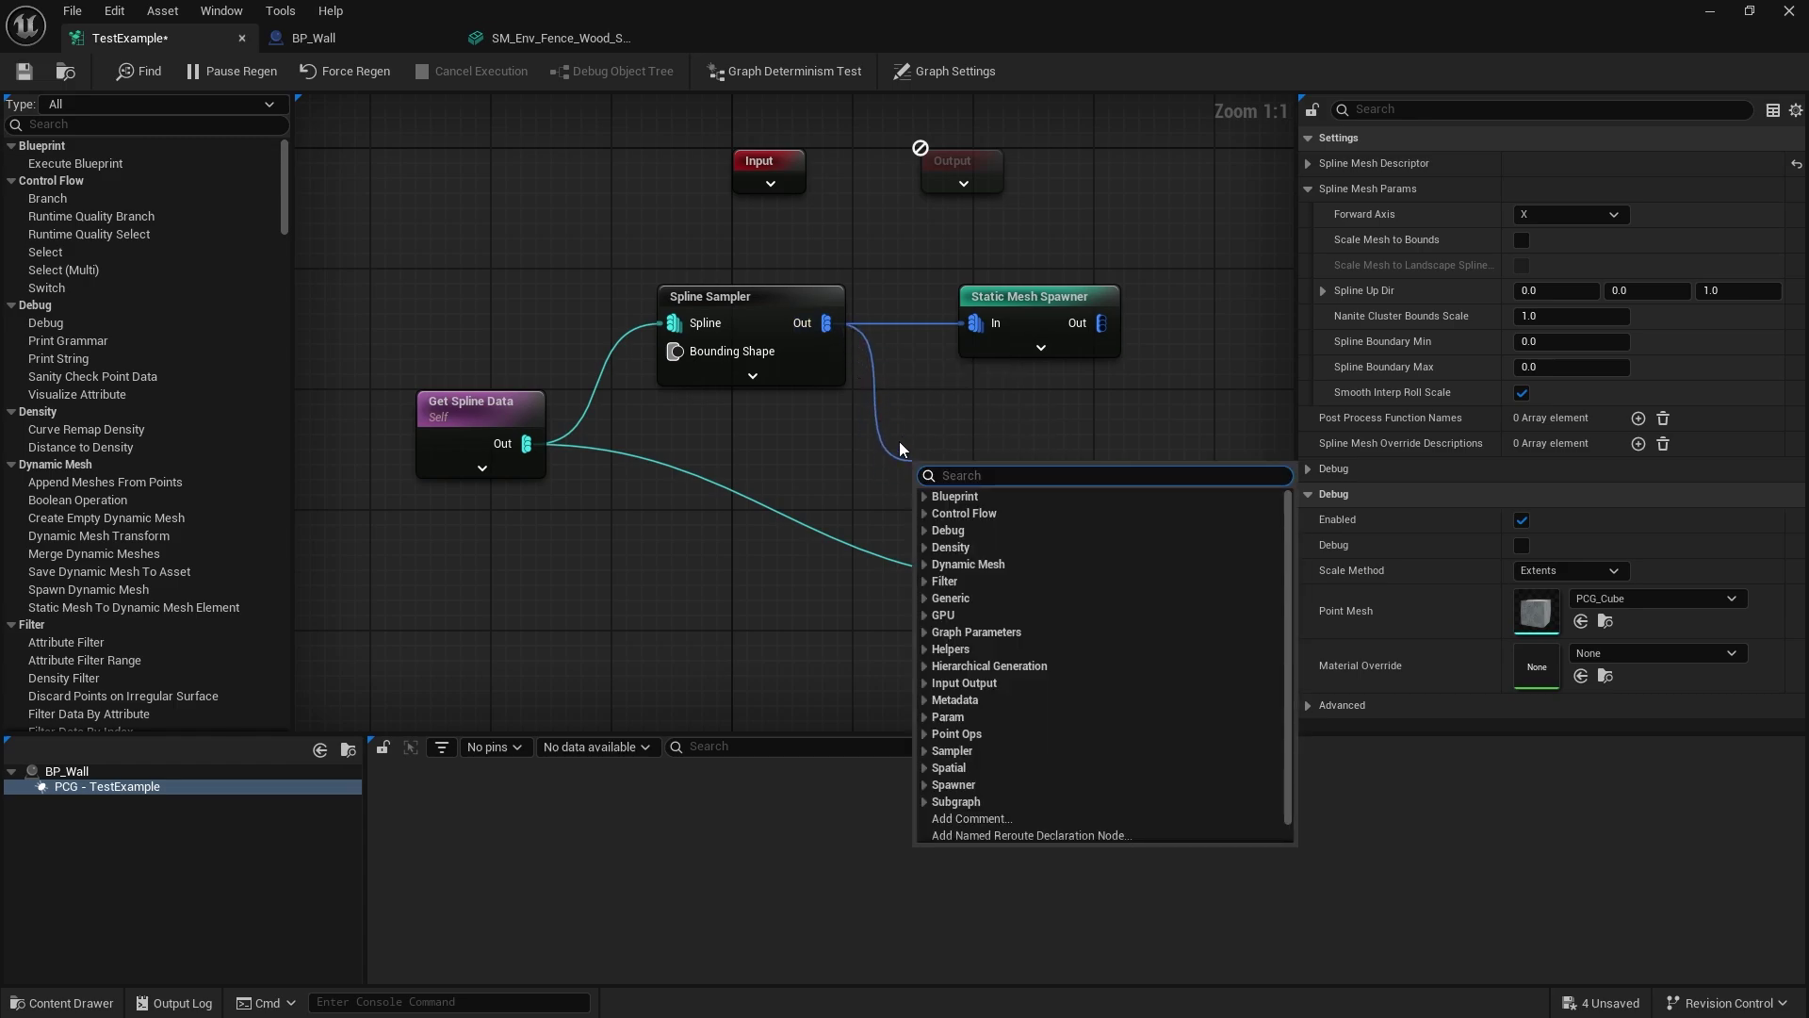
text(spline)
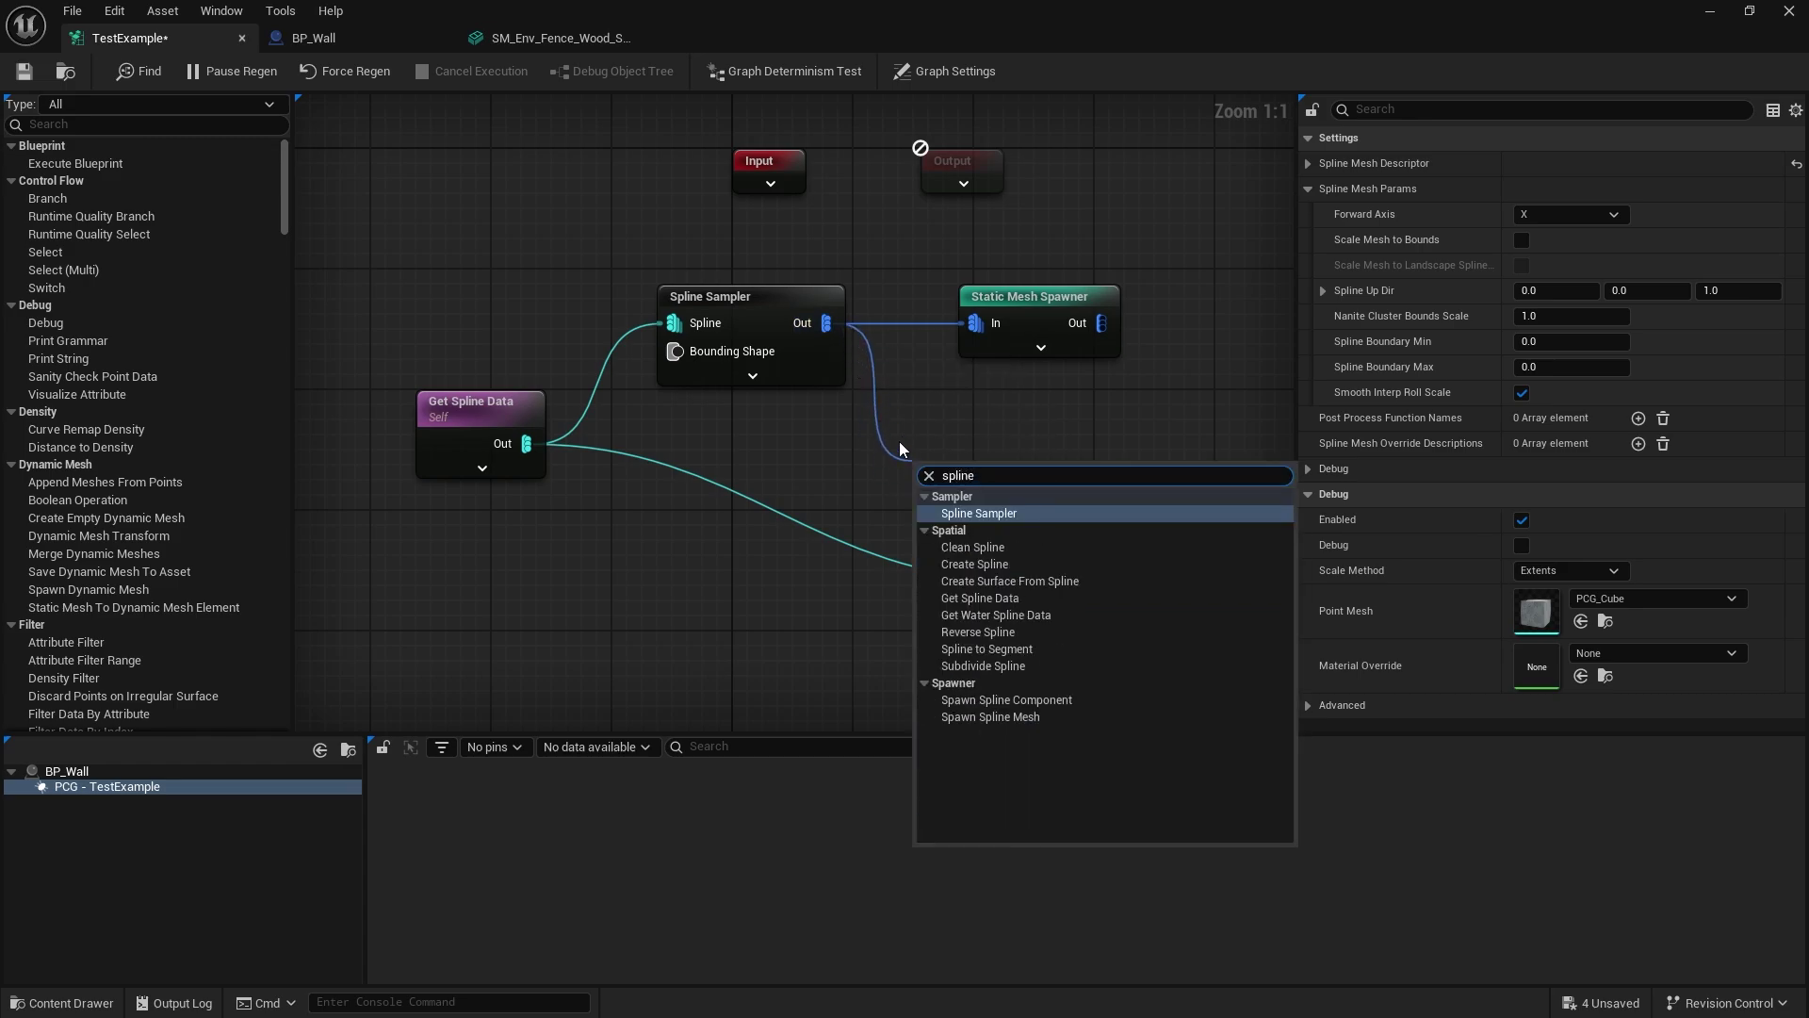
click(985, 563)
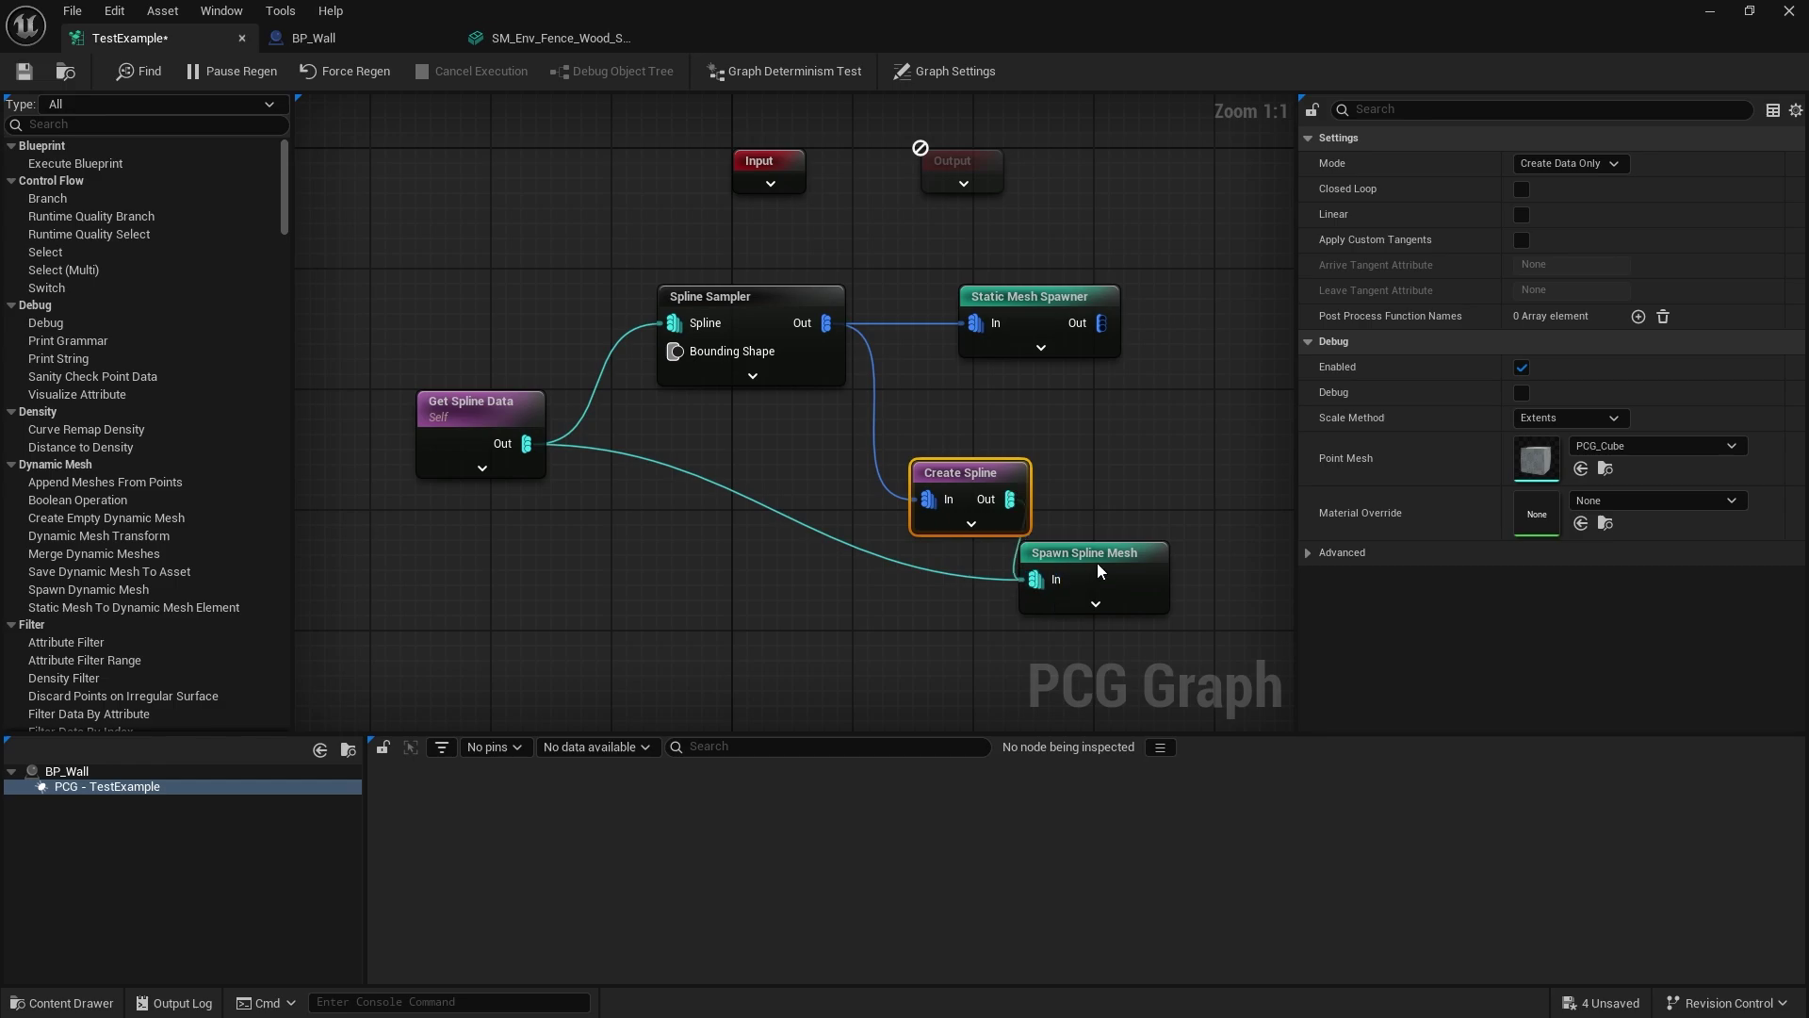
drag(1099, 568, 1151, 530)
Step: Break Get Spline Data's output links and reconnect it only to the Spline Sampler's Spline input
alt+click(538, 446)
drag(537, 447, 675, 328)
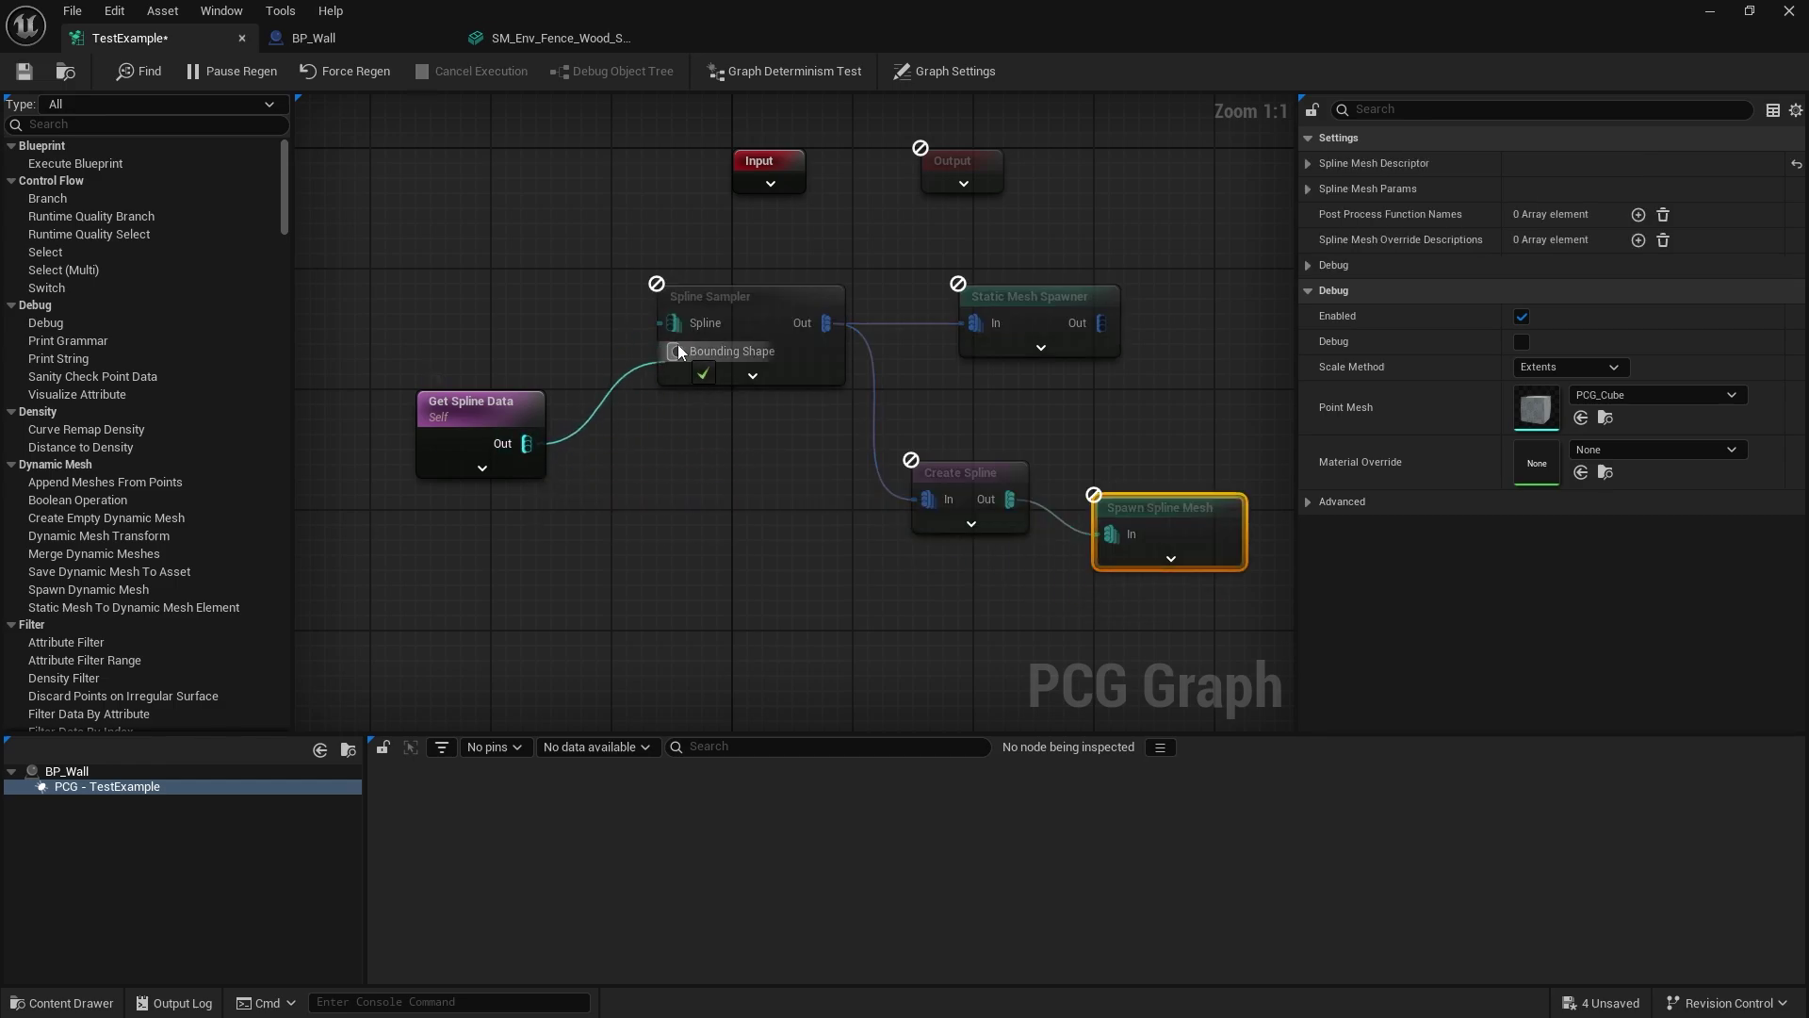
right_drag(980, 597, 807, 583)
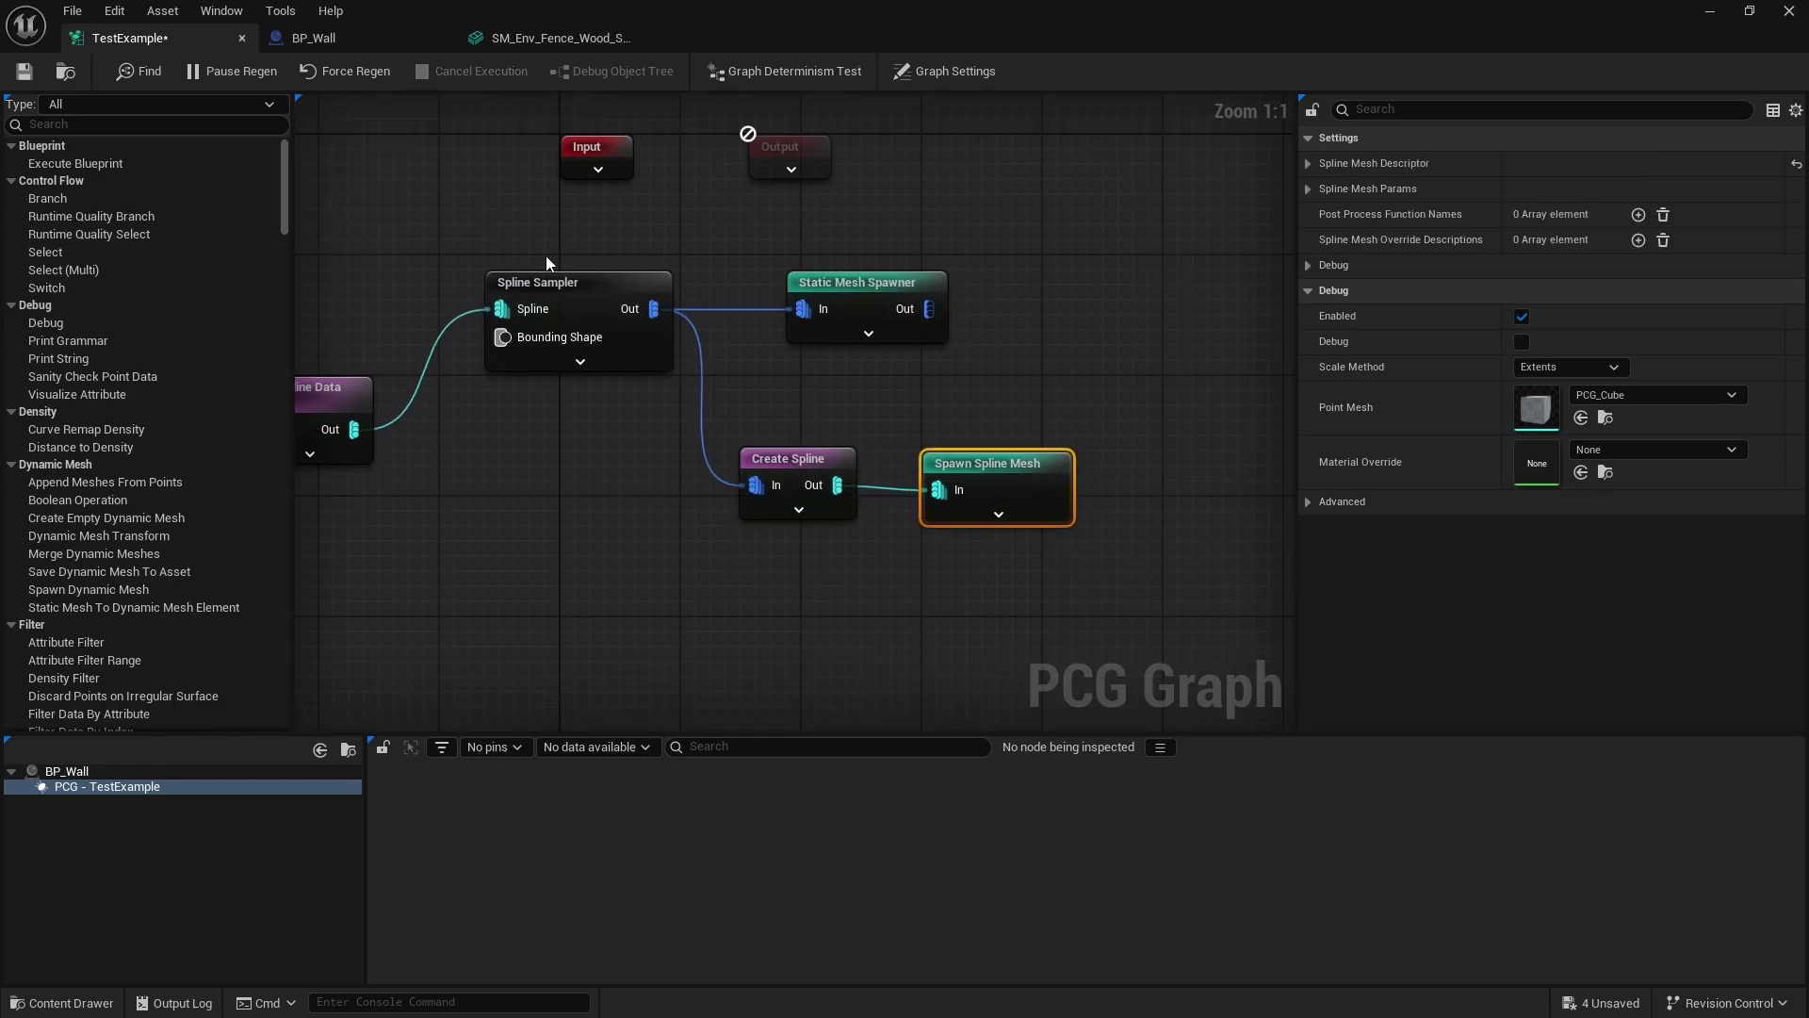
Step: Return to the level and examine how the regenerated fence follows the sampled points around BP_Wall's corners
click(1710, 11)
key(d)
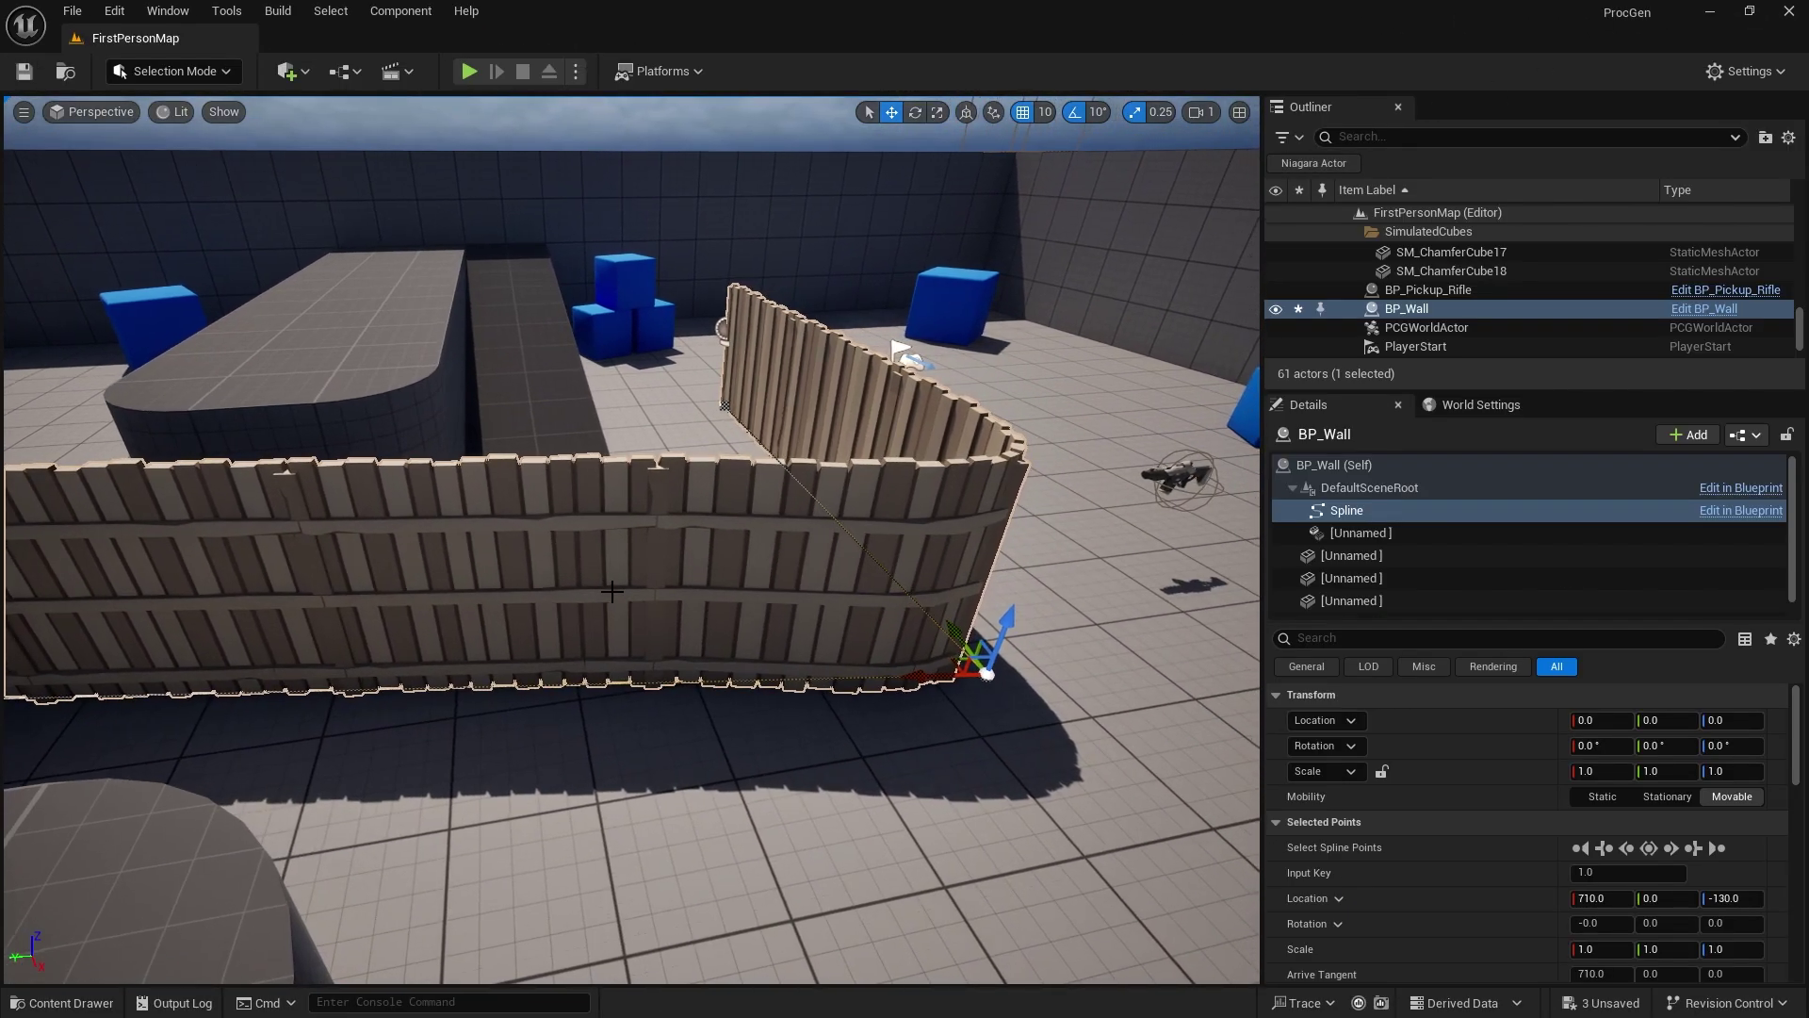
key(a)
mouse_move(707, 579)
right_down()
mouse_move(801, 580)
mouse_move(904, 673)
mouse_move(910, 509)
mouse_move(990, 565)
mouse_move(1046, 556)
mouse_move(1074, 471)
mouse_move(867, 472)
mouse_move(811, 631)
mouse_move(782, 575)
mouse_move(604, 490)
mouse_move(575, 495)
right_up()
key(s)
key(w)
key(s)
right_drag(735, 740, 618, 677)
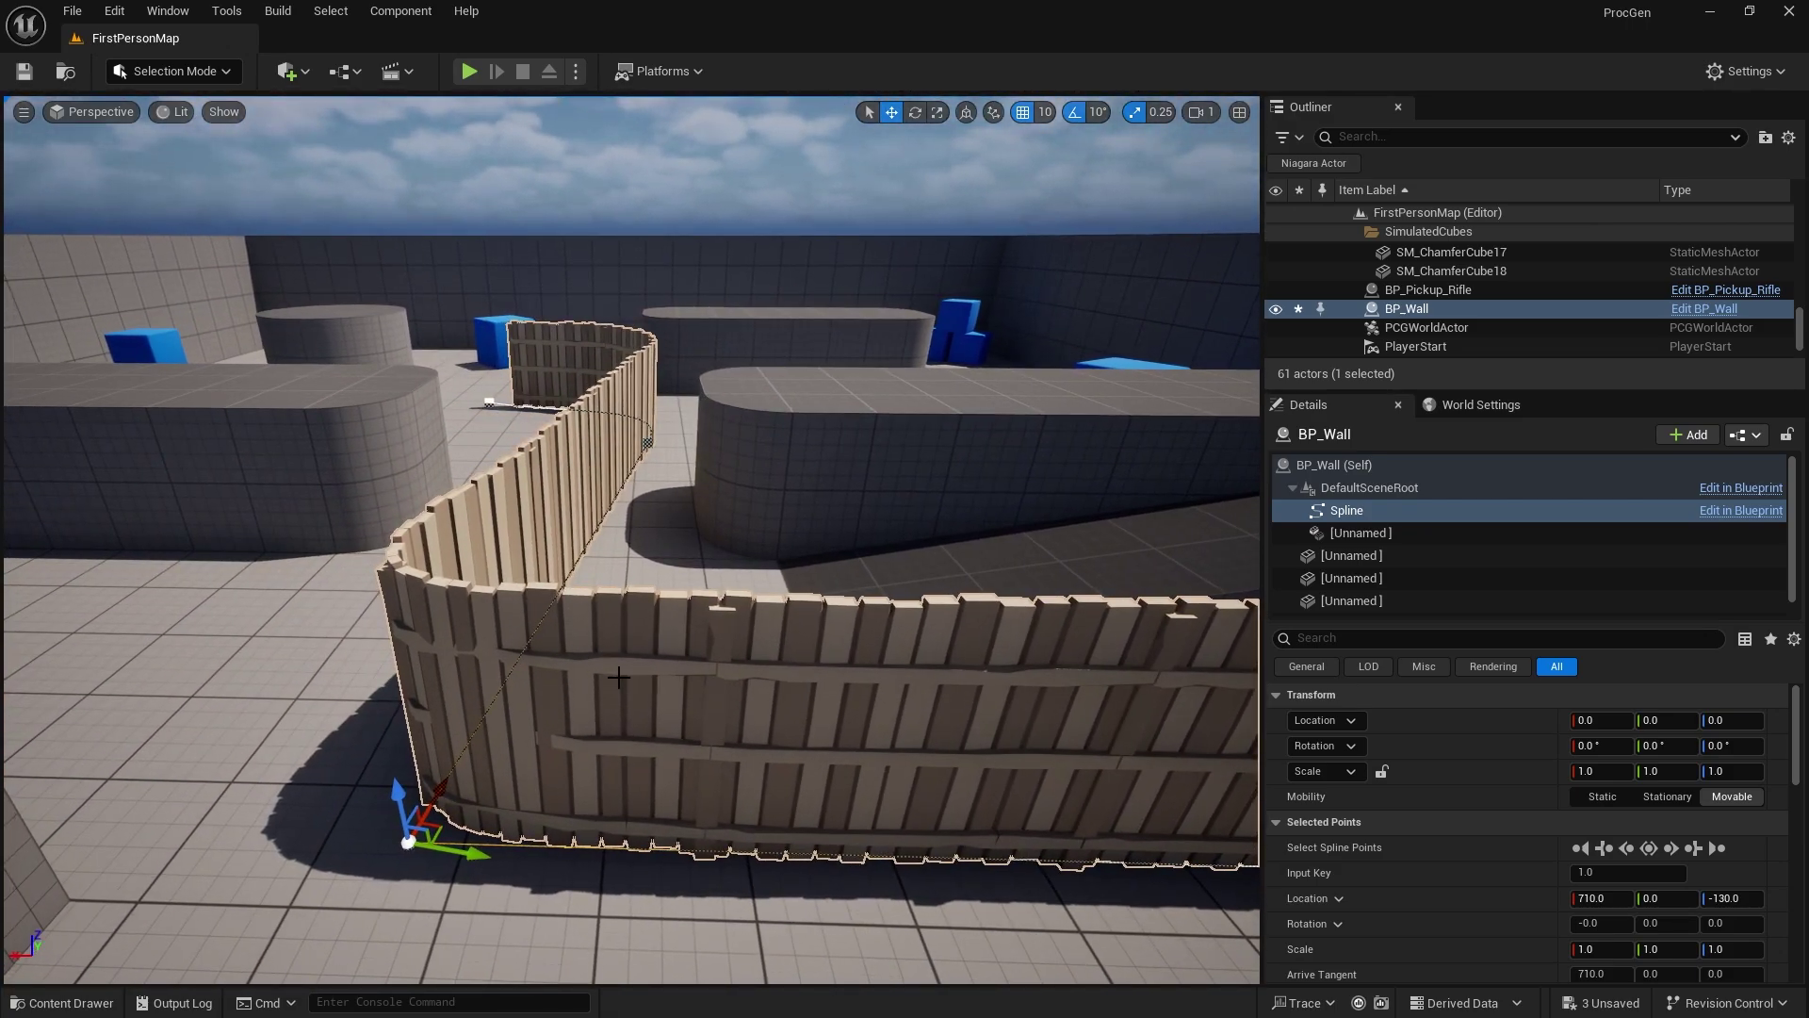
Step: Reopen the TestExample graph, tidy the Spawn Spline Mesh node's position, and enable Linear on the Create Spline node
click(70, 1002)
double_click(1015, 585)
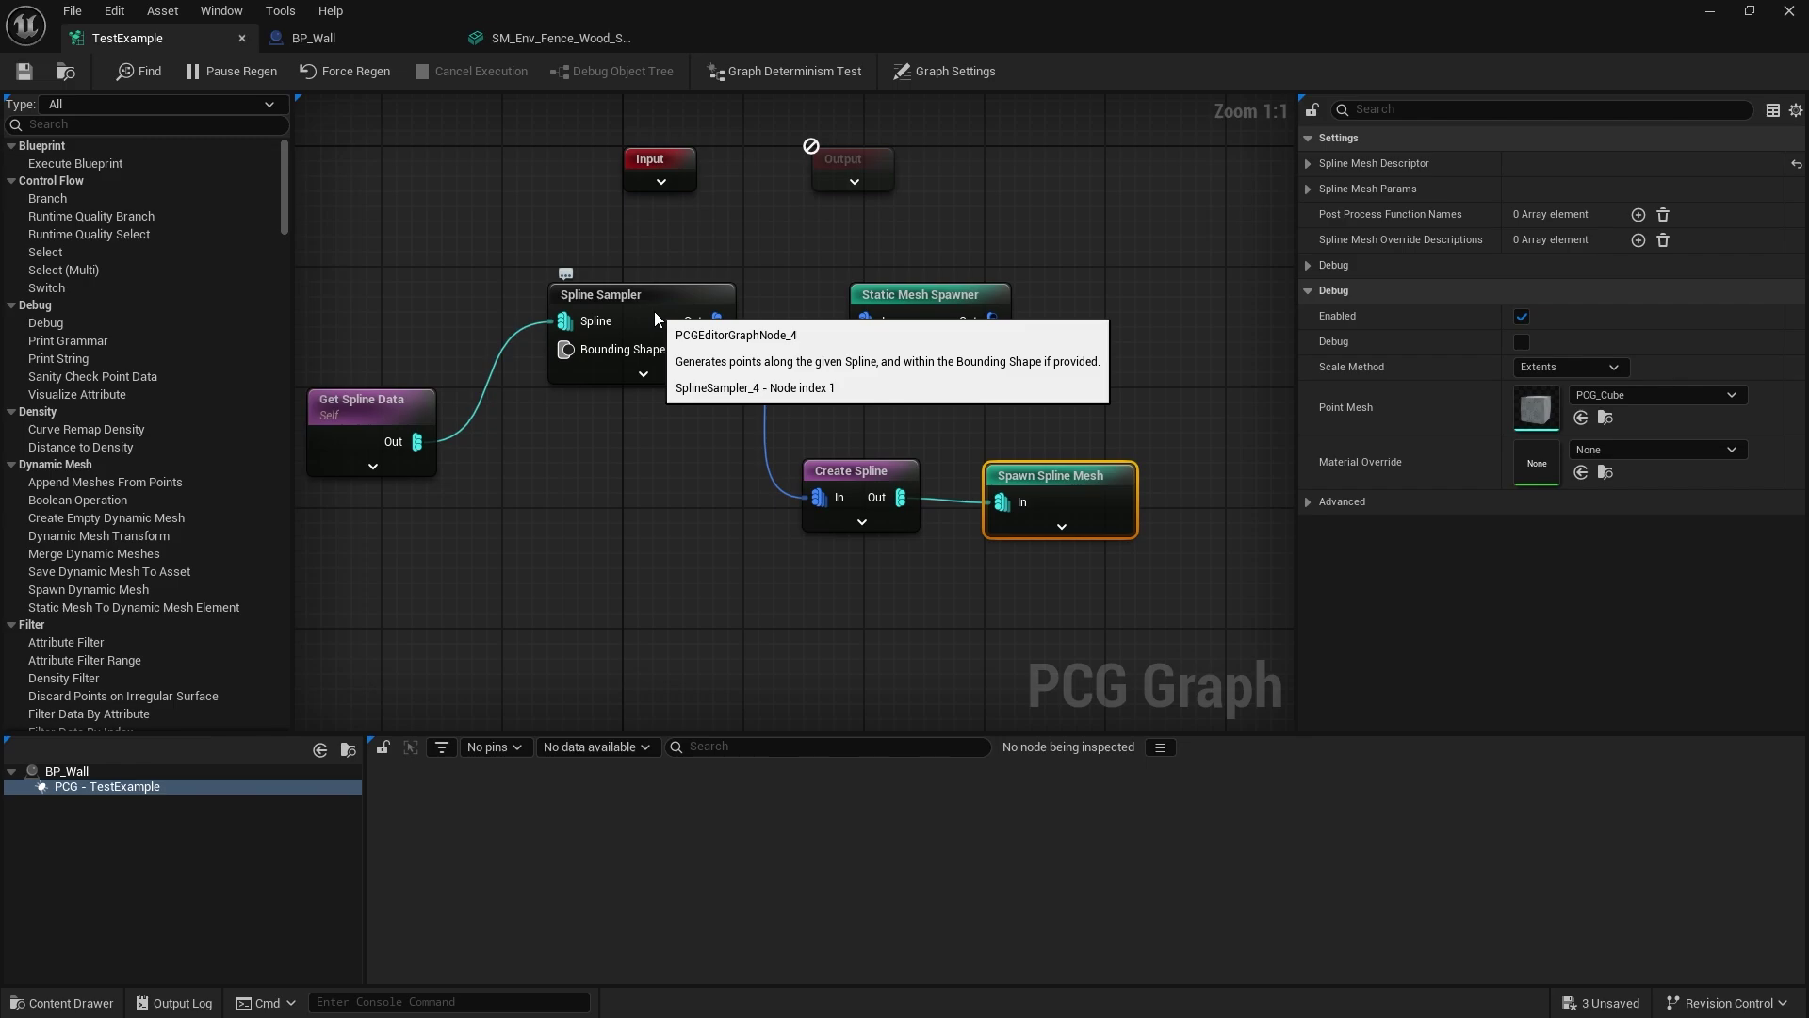
right_drag(986, 603, 892, 569)
drag(987, 456, 973, 442)
click(803, 436)
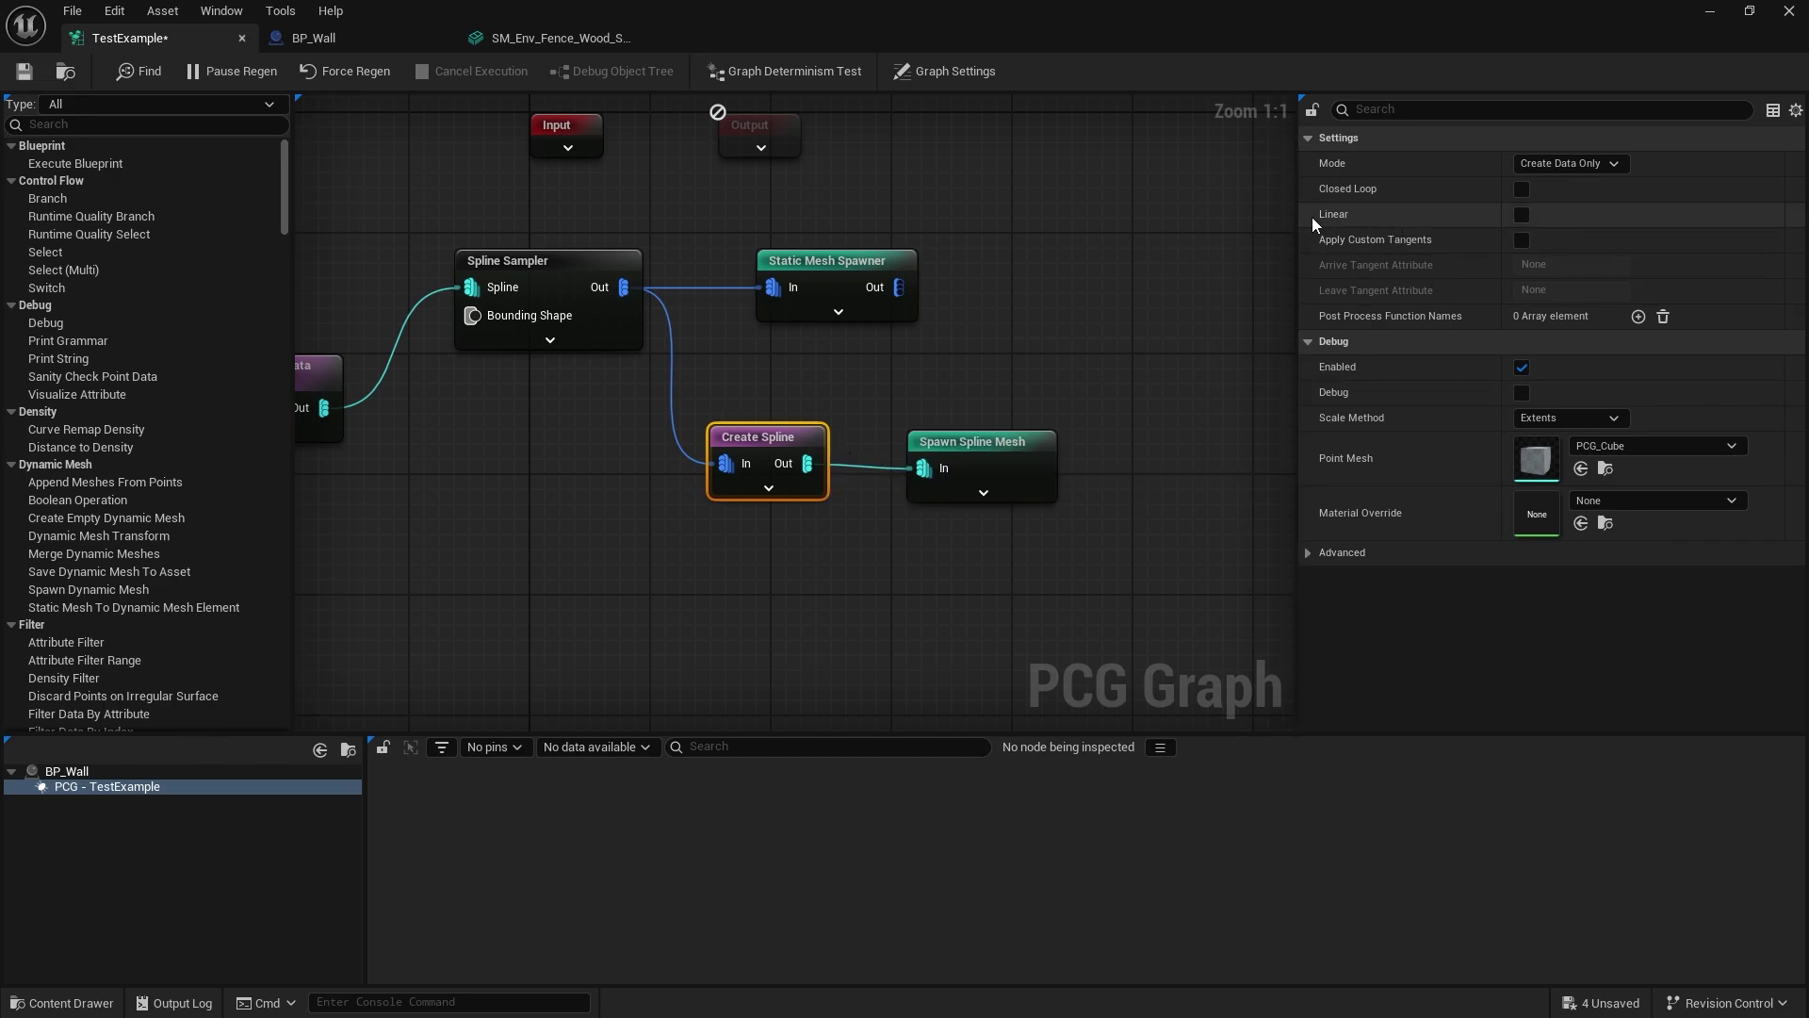
click(1521, 214)
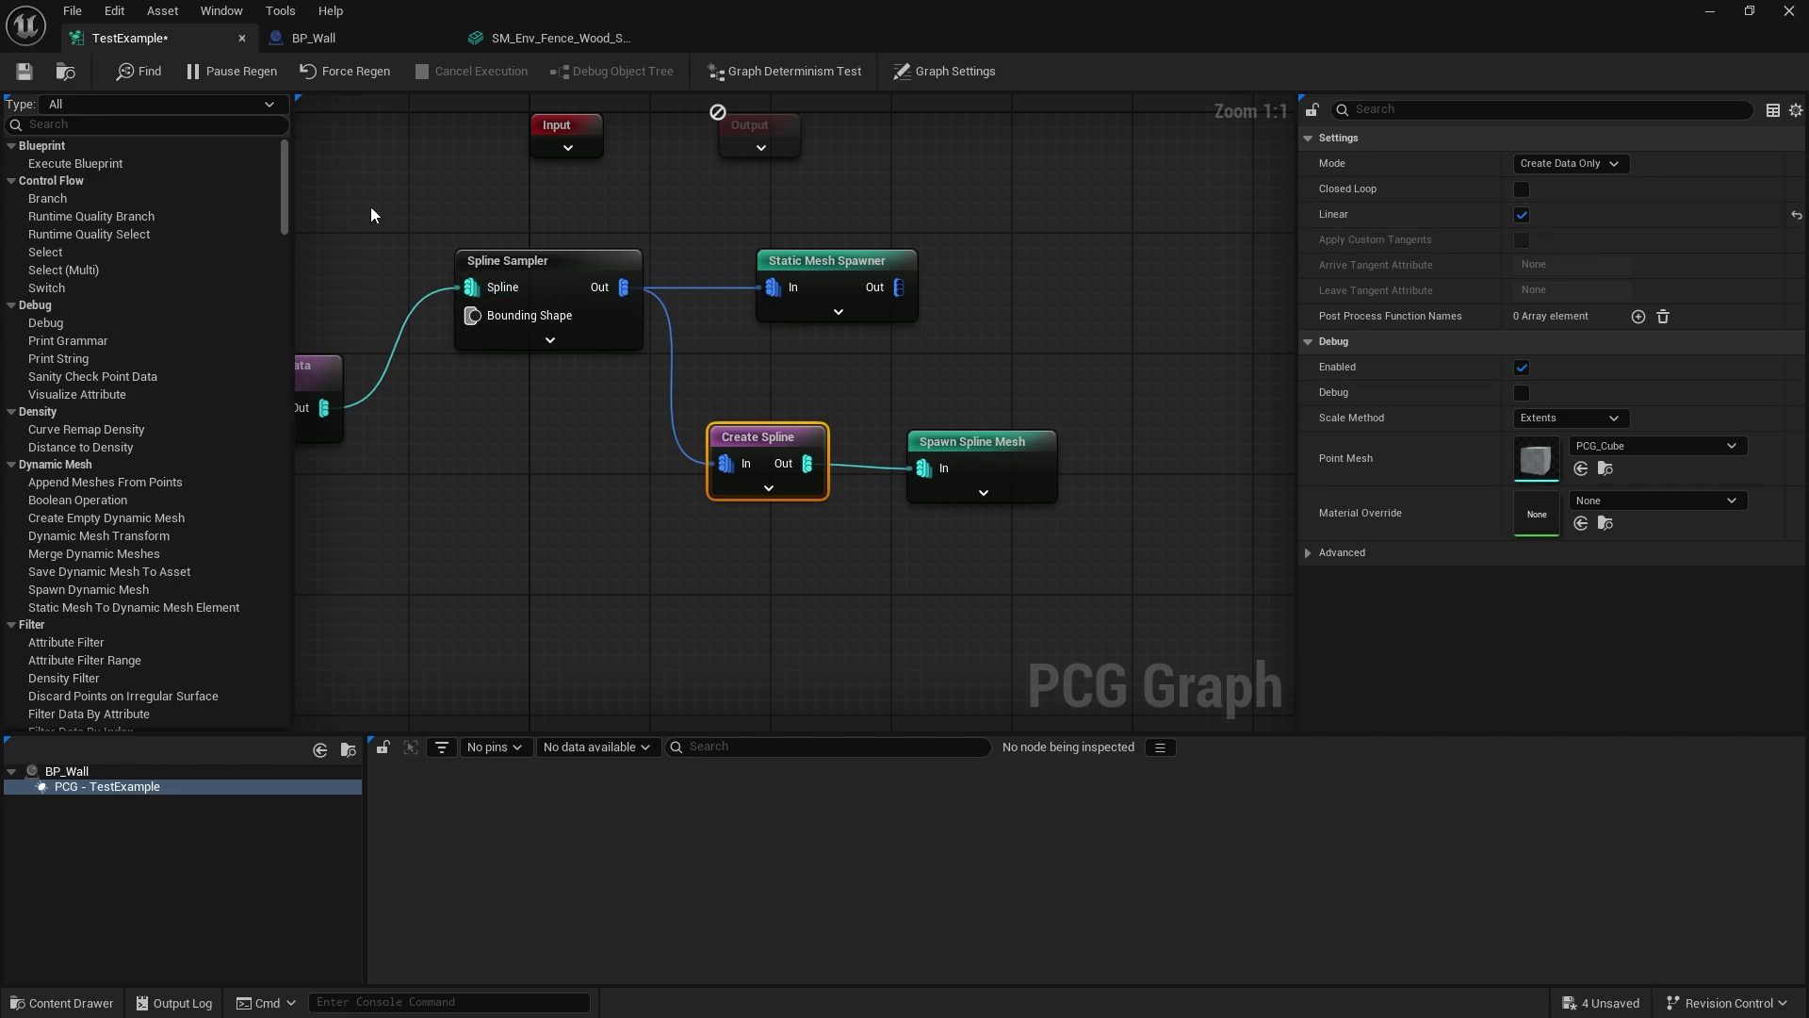
Step: Go back to the level and inspect the fence's straight segments and corners from several angles
click(1708, 22)
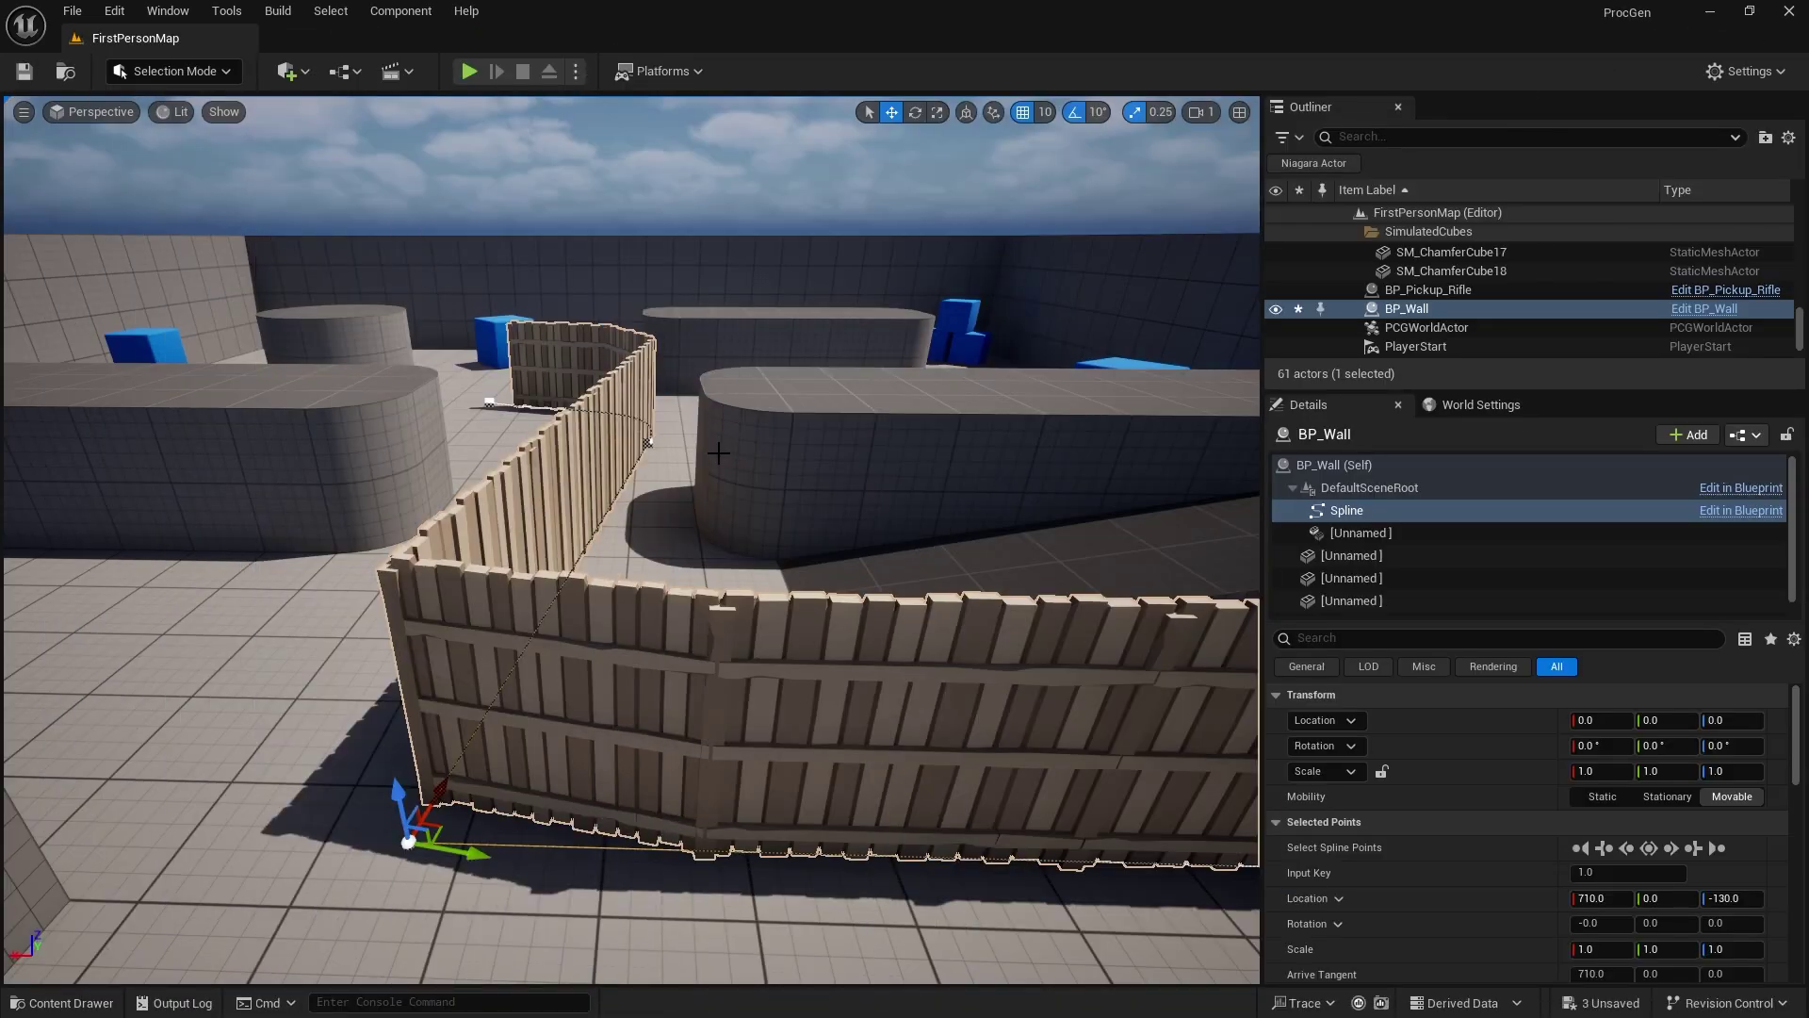
right_drag(709, 445, 766, 490)
right_drag(577, 471, 396, 528)
right_drag(594, 547, 617, 617)
right_drag(490, 612, 467, 545)
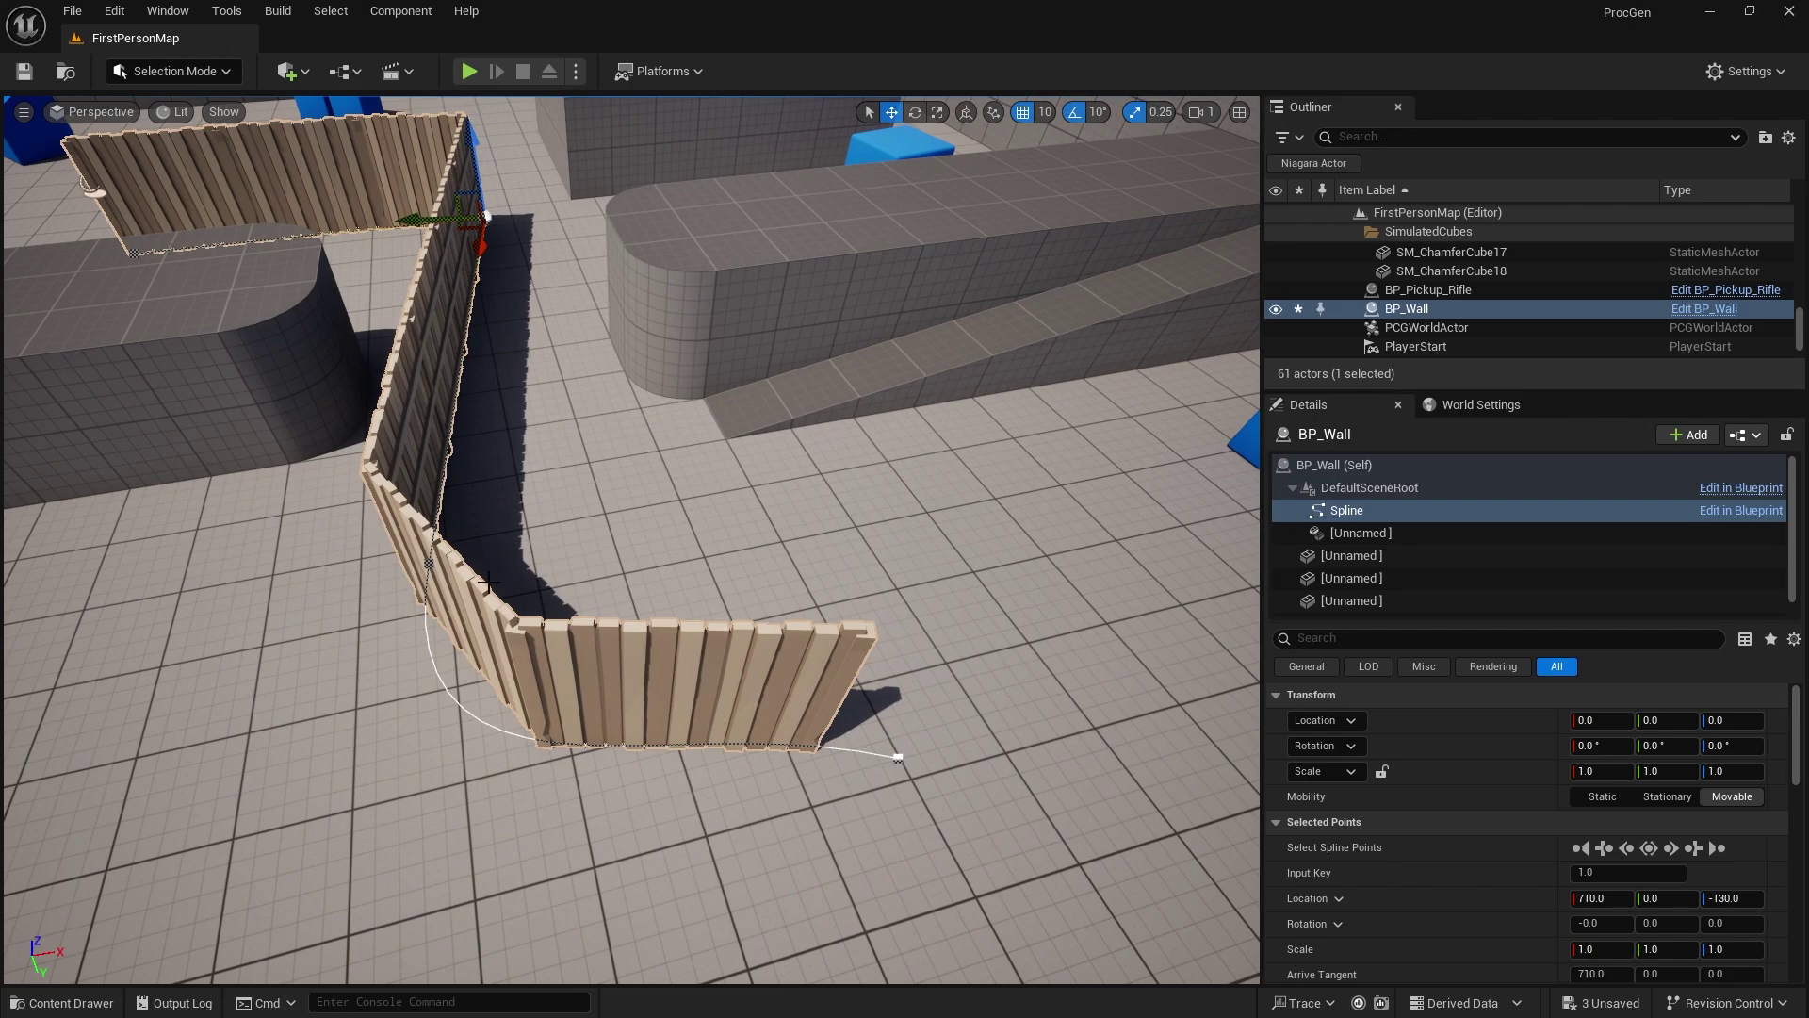
right_drag(467, 546, 473, 546)
key(d)
Step: Move BP_Wall's fourth spline point to about X 1535, Y 1100, rotate it to -50° about Z, and view the whole fence
click(685, 764)
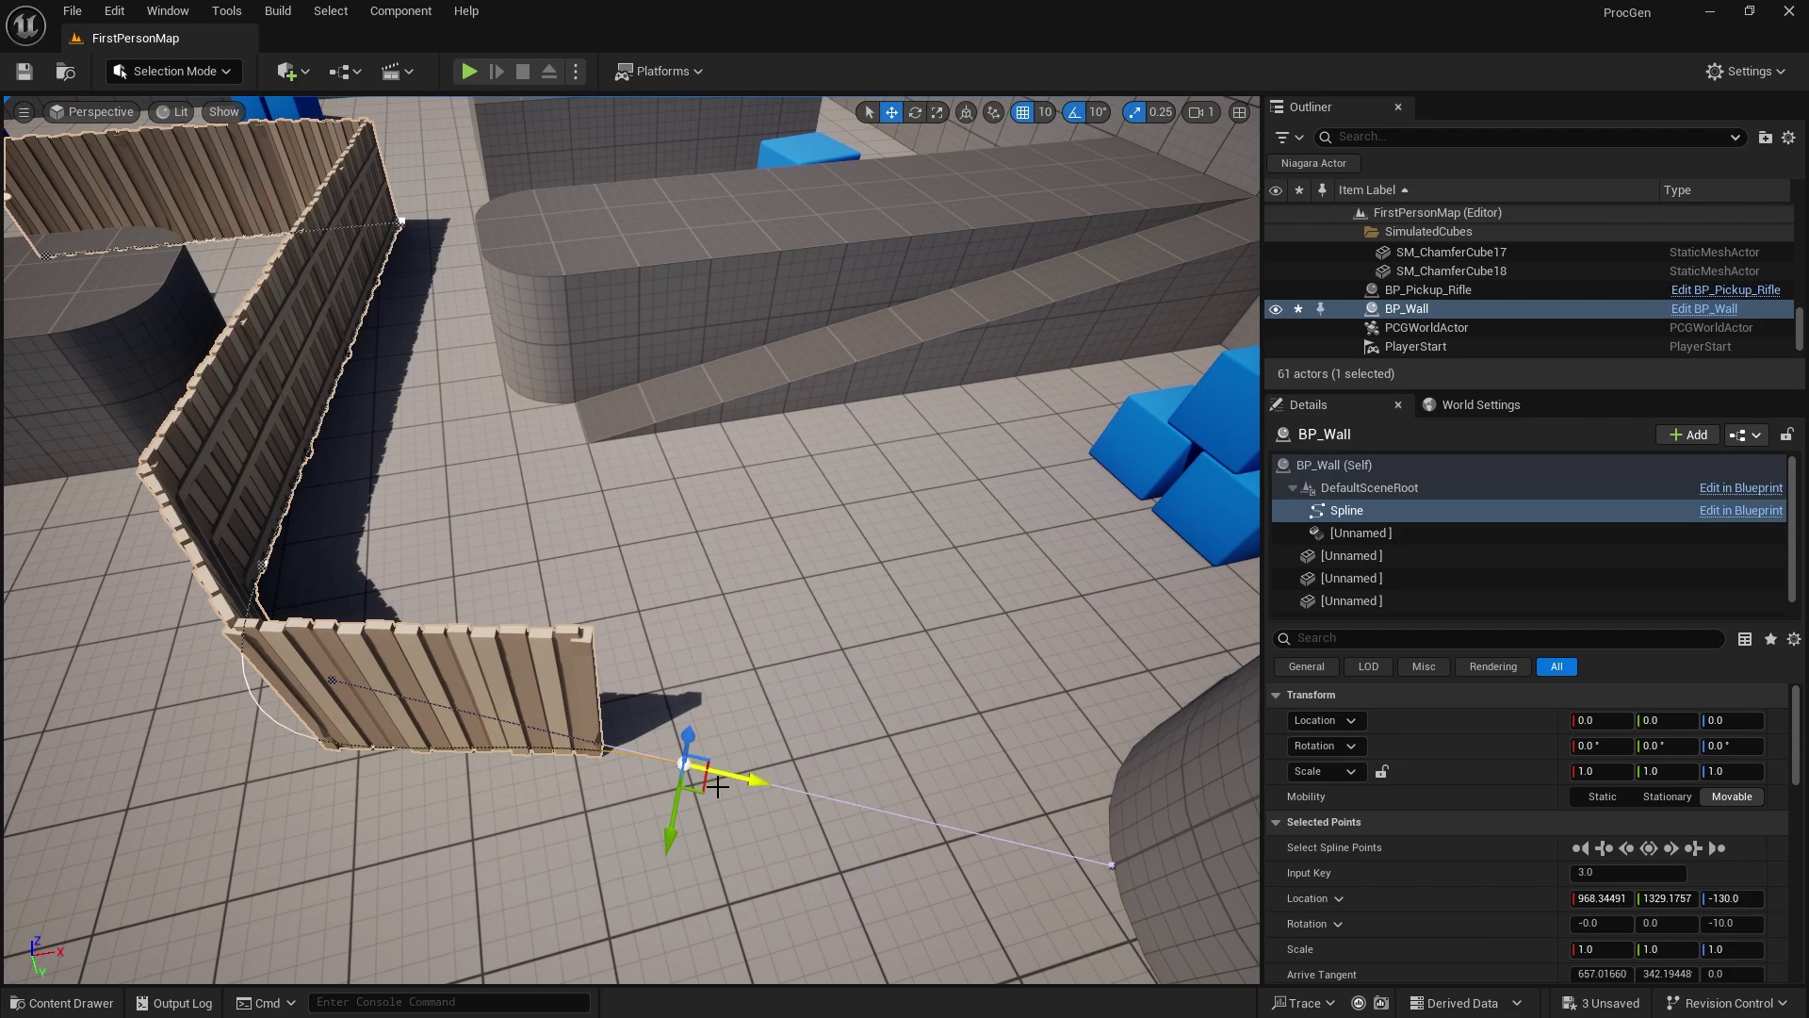
drag(702, 790, 1065, 547)
key(e)
key(e)
right_drag(1065, 547, 1244, 490)
right_drag(688, 466, 676, 554)
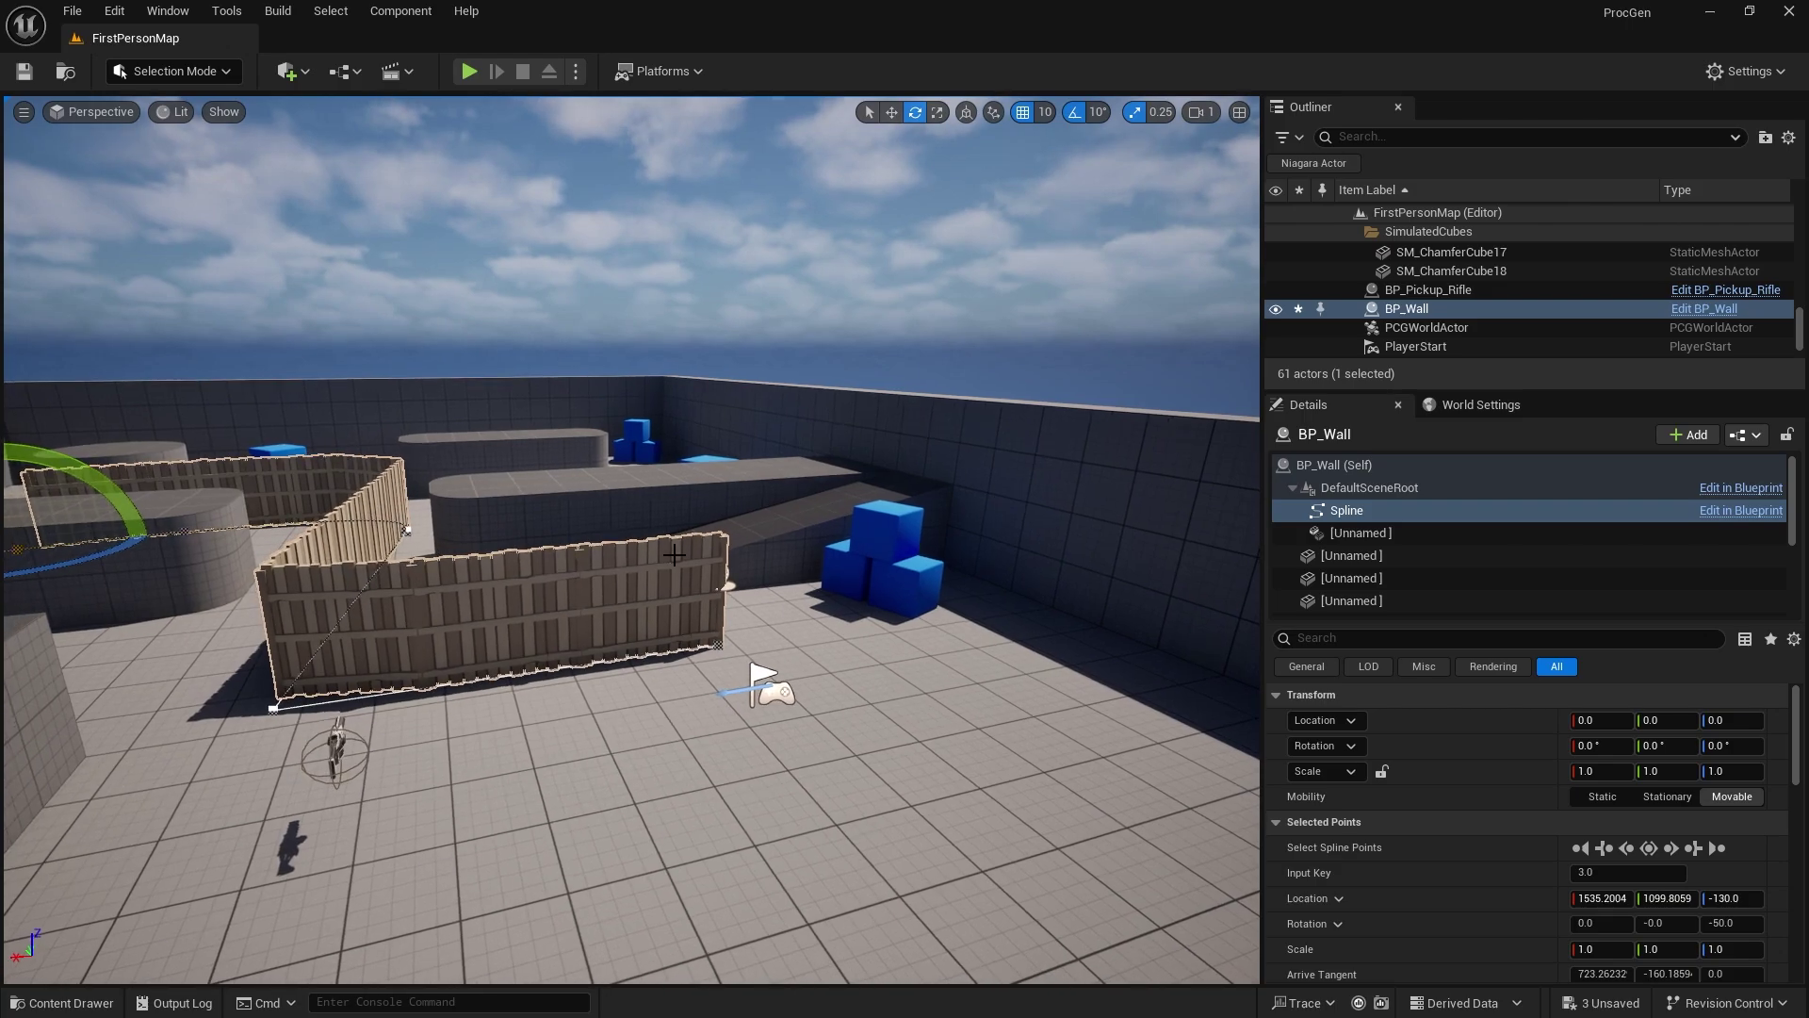